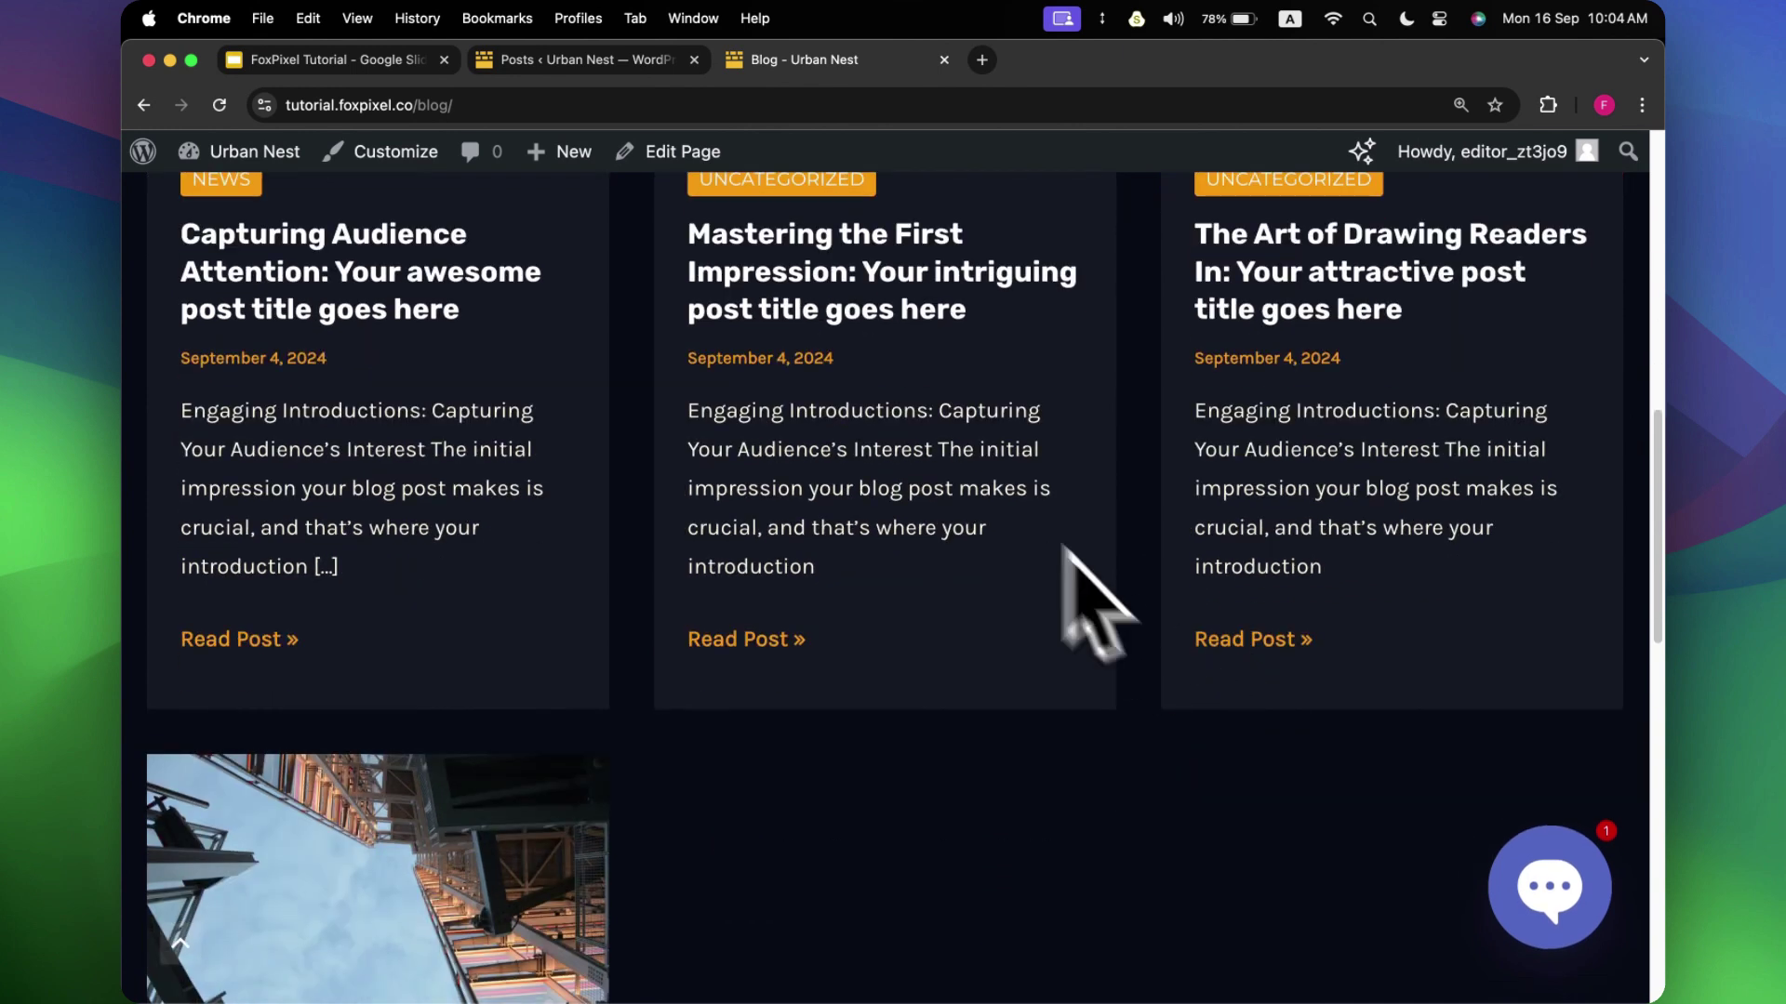
In the WordPress posts list, move the post "Mastering the First Impression: Your intriguing post title goes here" to the trash.
{"action": "left_click", "coordinate": [595, 60]}
{"action": "scroll", "coordinate": [930, 605], "scroll_direction": "down", "scroll_amount": 5}
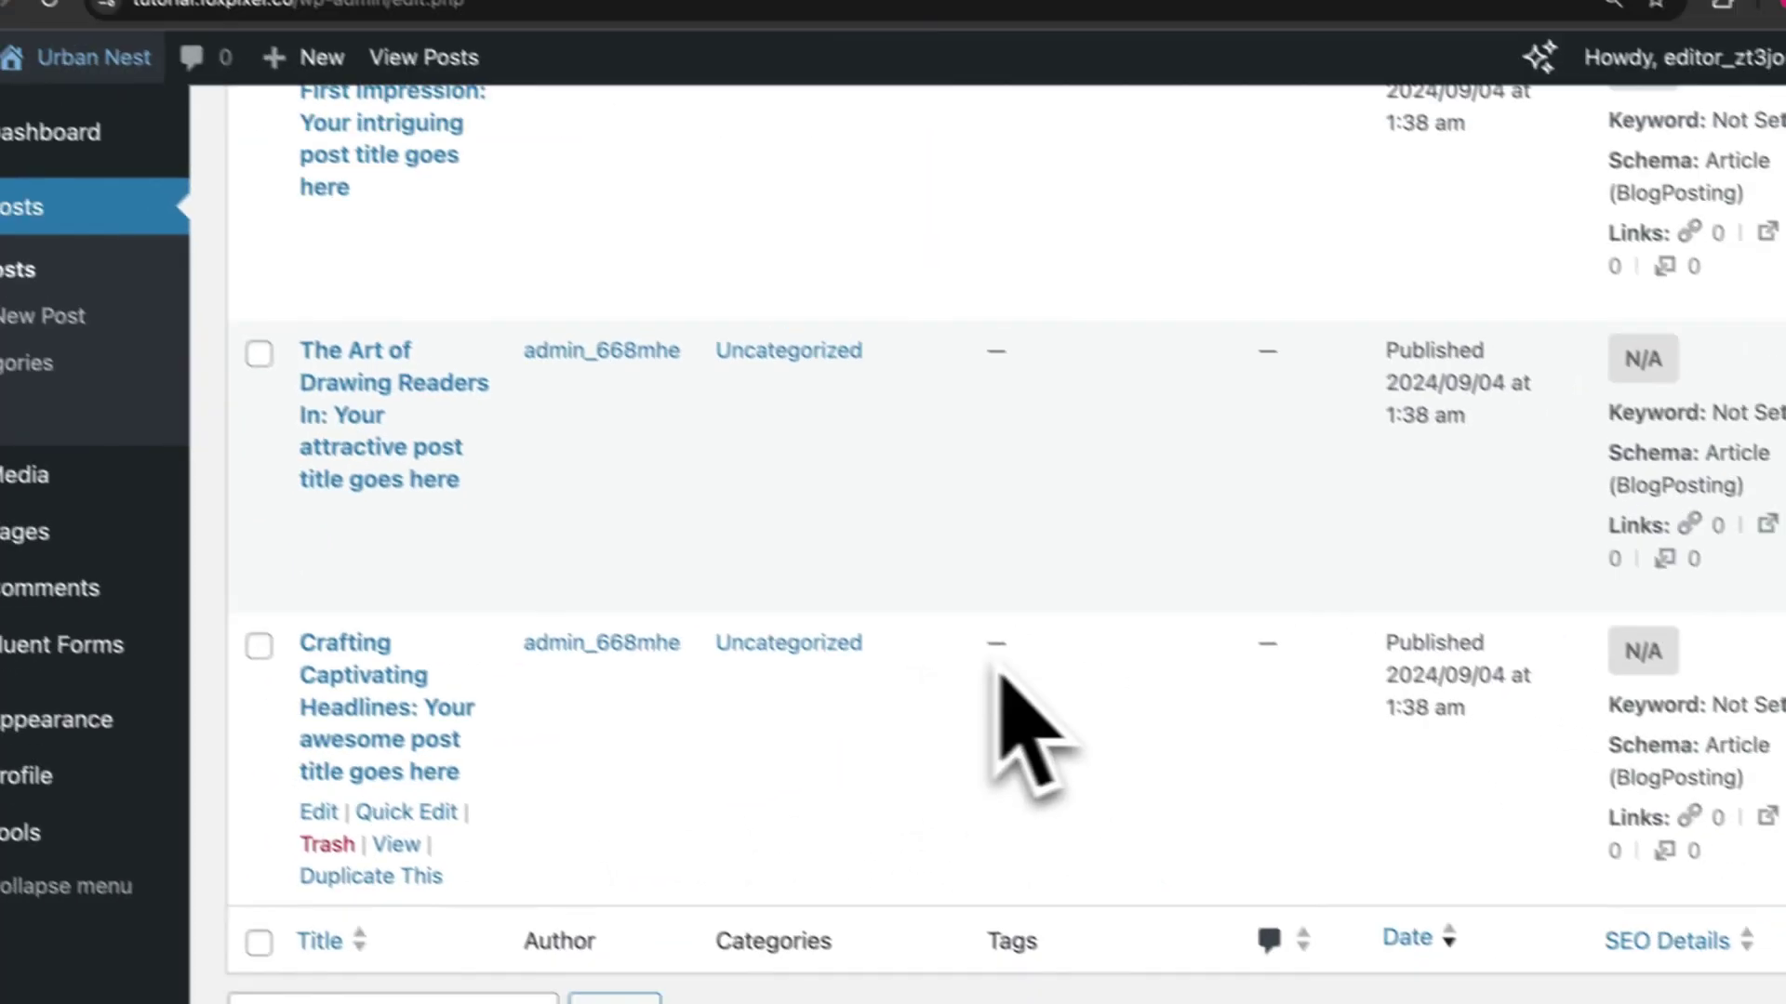
{"action": "scroll", "coordinate": [930, 781], "scroll_direction": "up", "scroll_amount": 5}
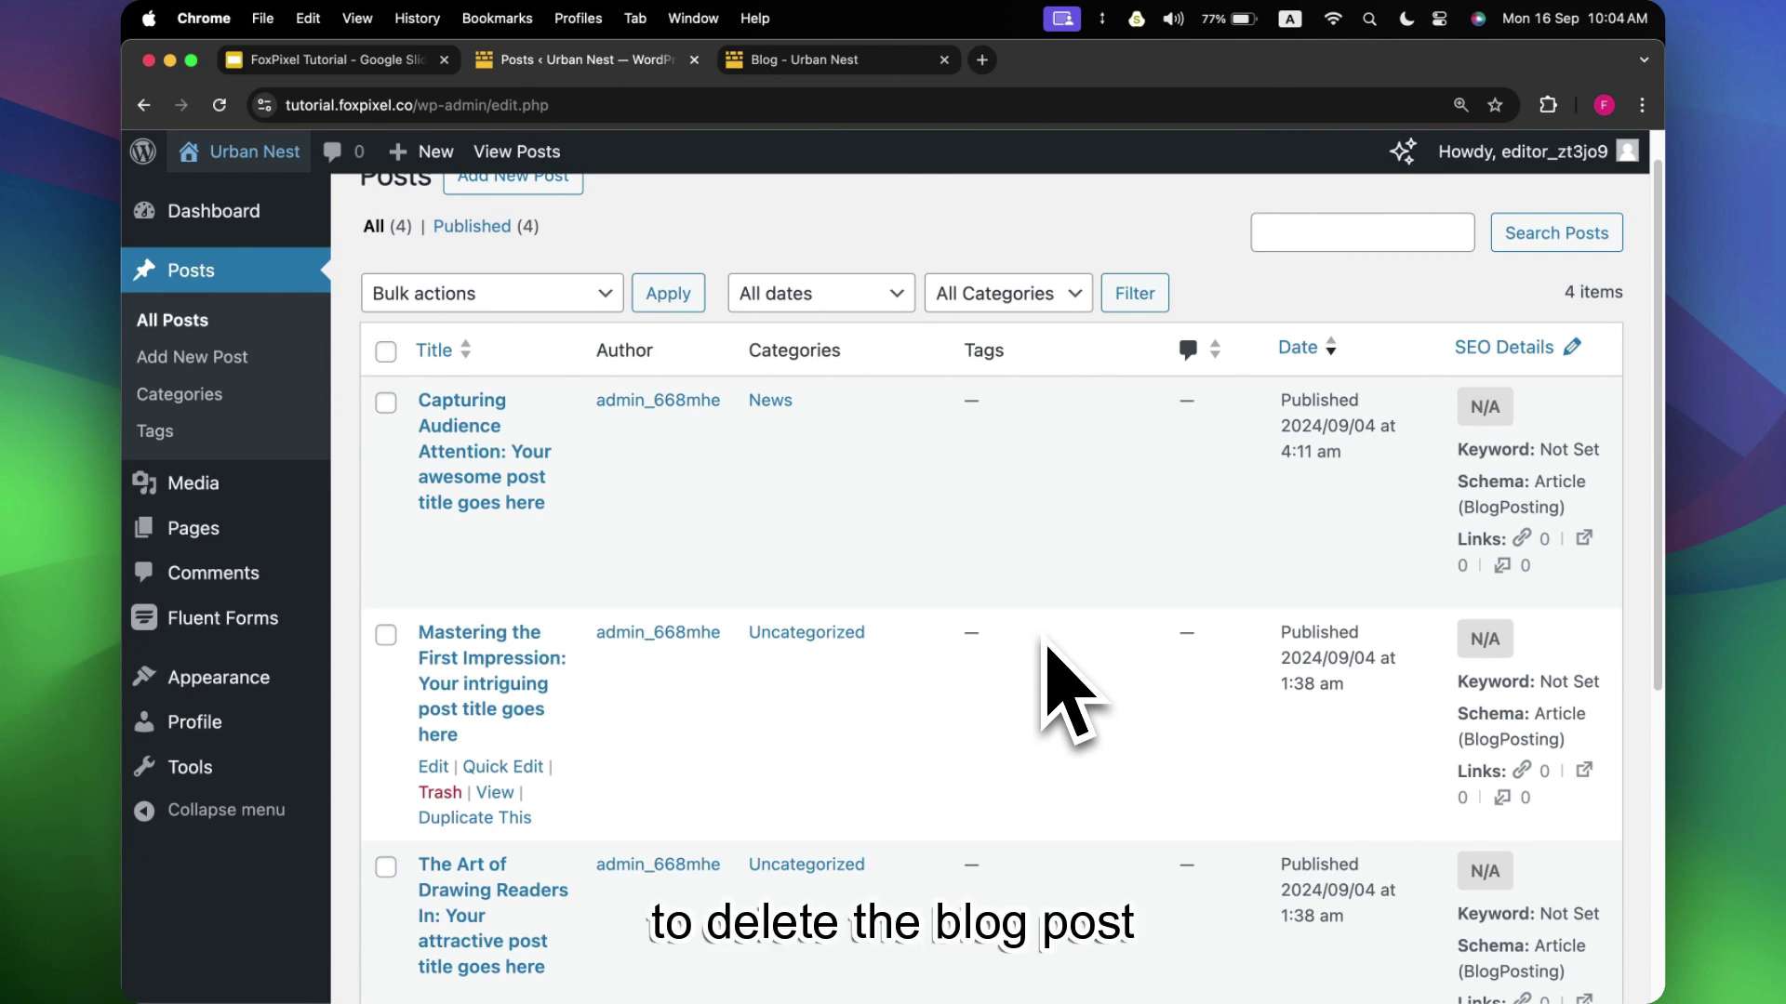
{"action": "scroll", "coordinate": [606, 720], "scroll_direction": "down", "scroll_amount": 3}
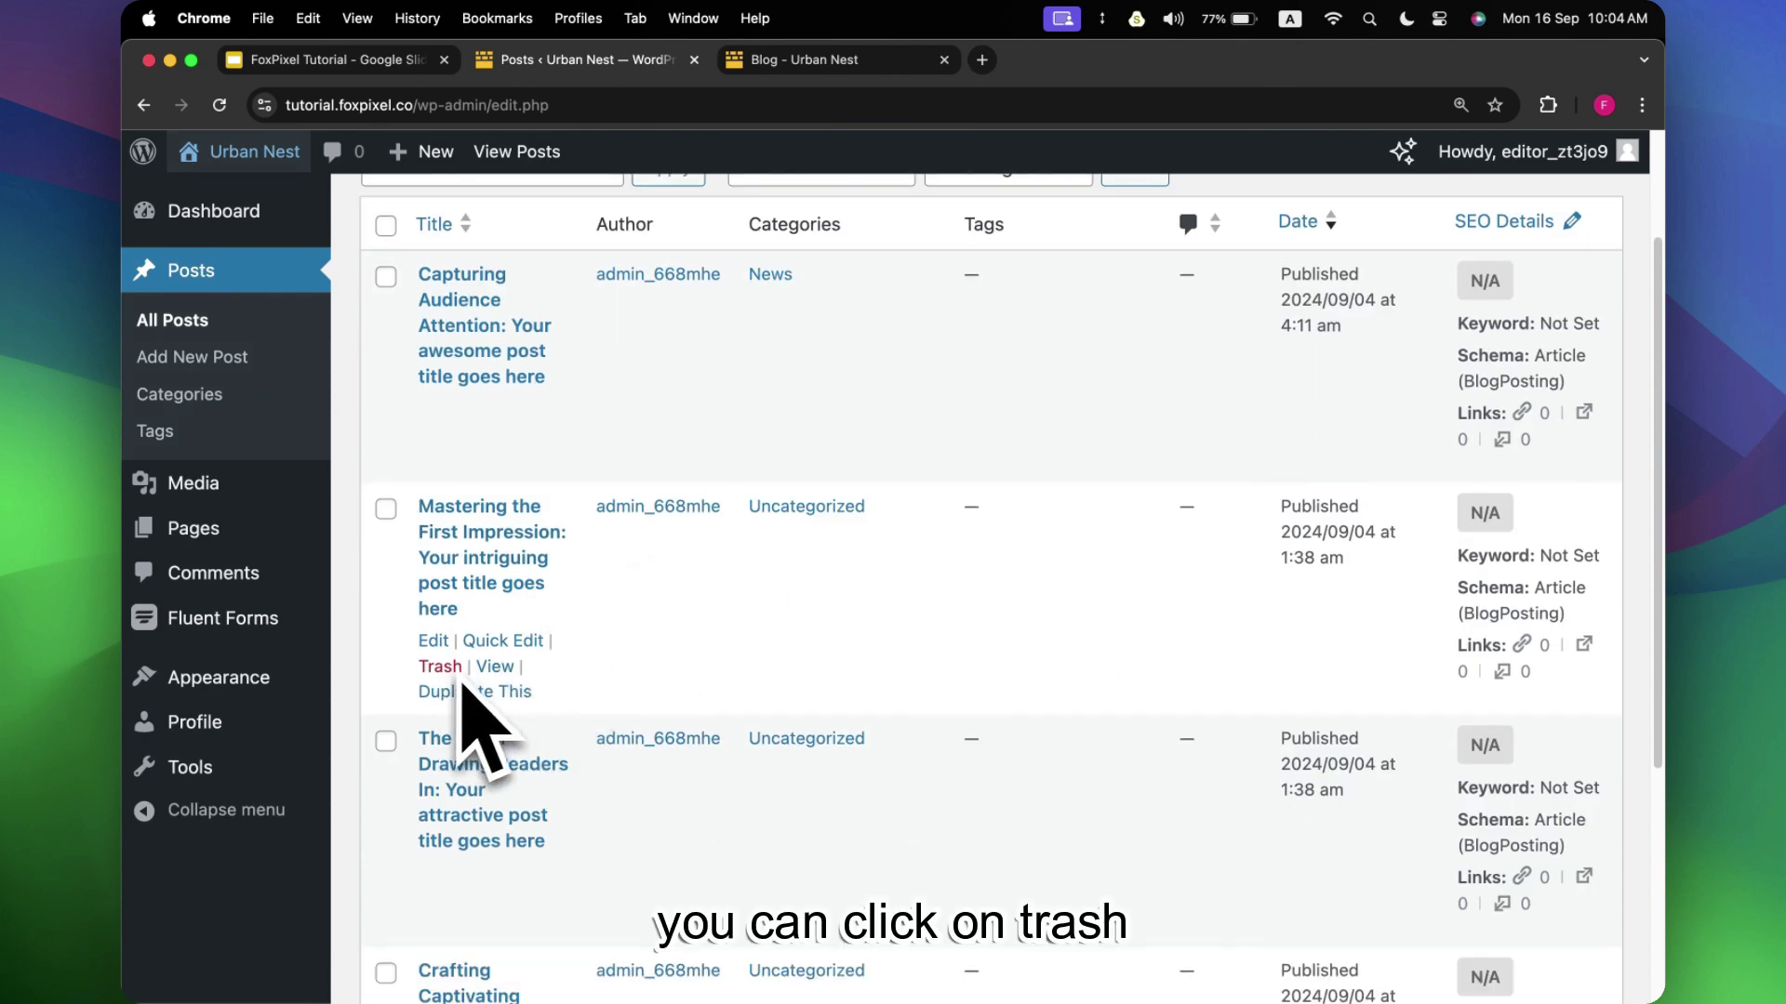
{"action": "left_click", "coordinate": [441, 667]}
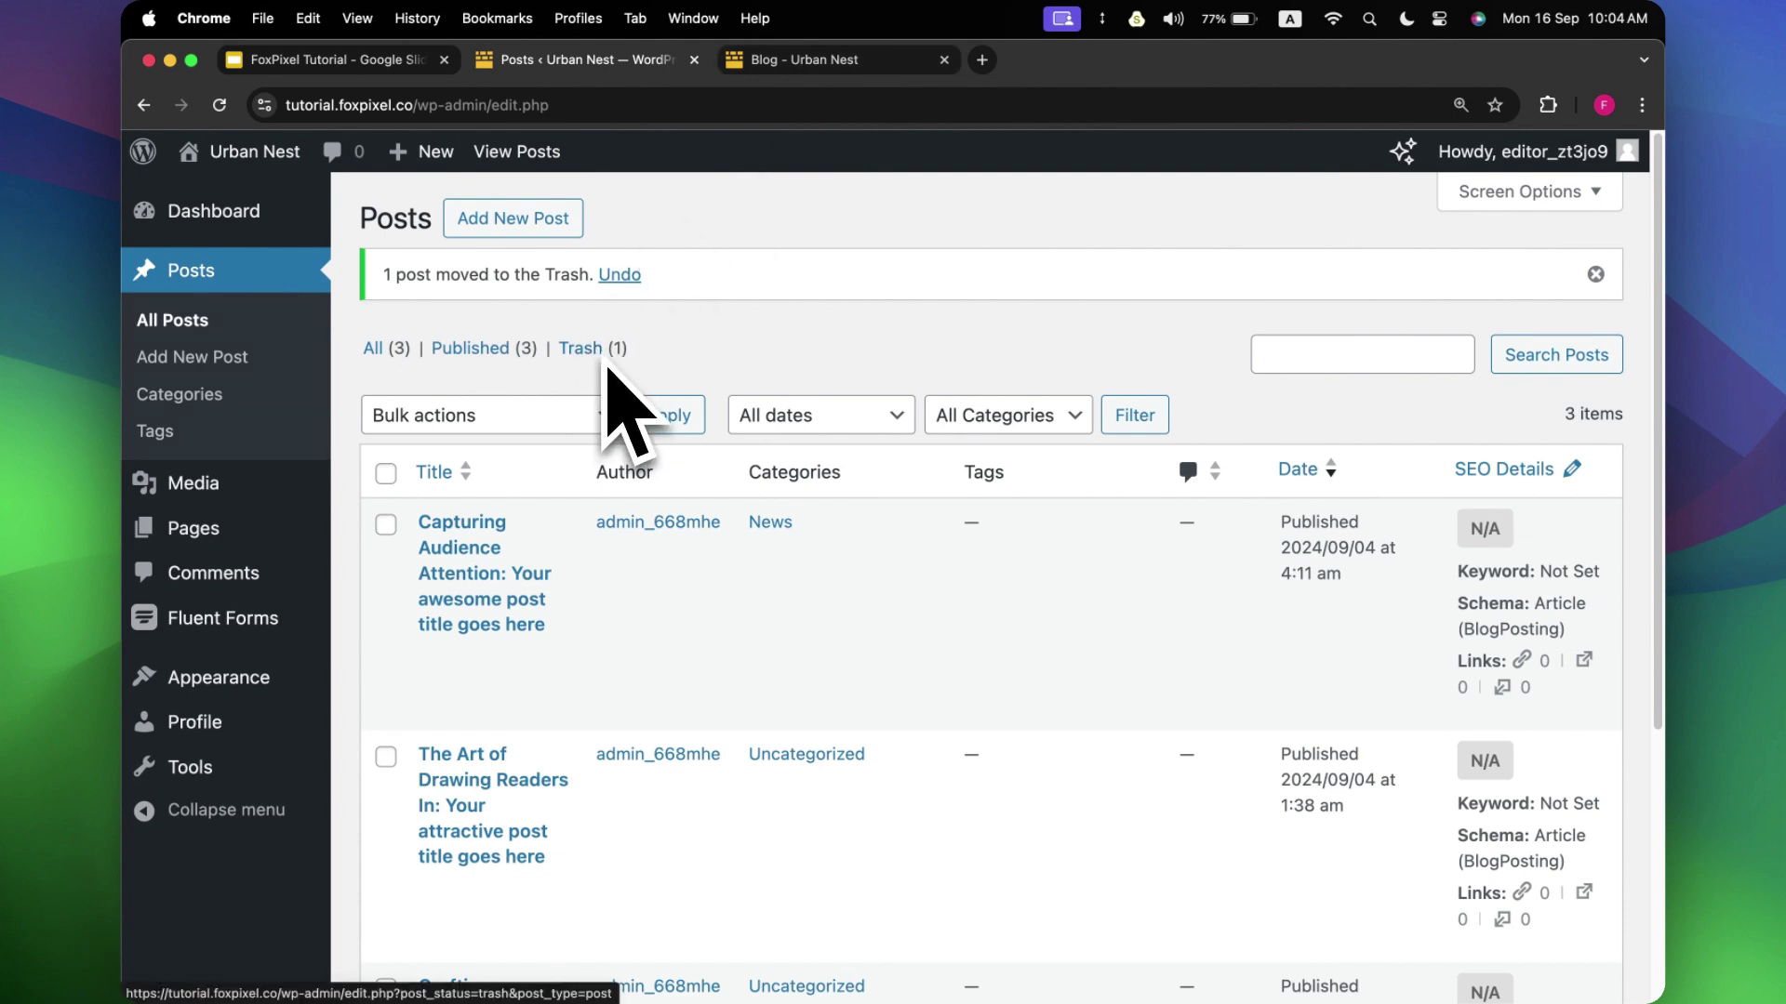
Reload the live blog page and look over the posts listed after the deletion.
{"action": "left_click", "coordinate": [821, 66]}
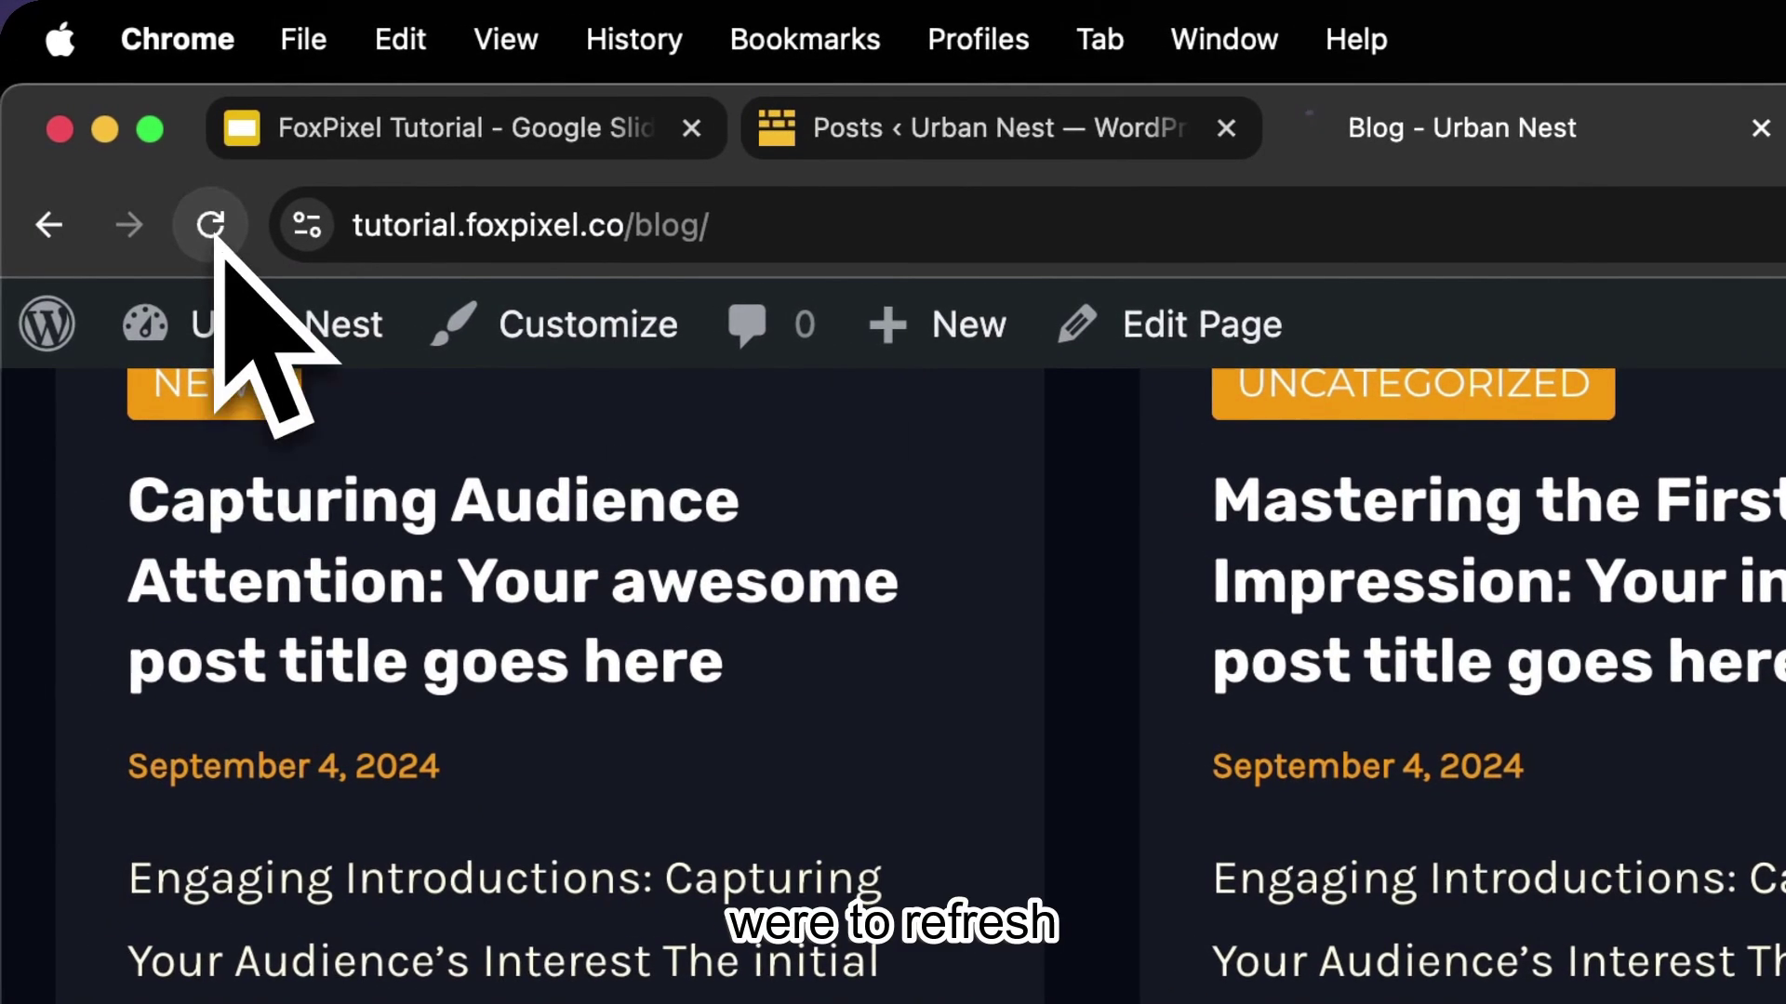
{"action": "left_click", "coordinate": [212, 228]}
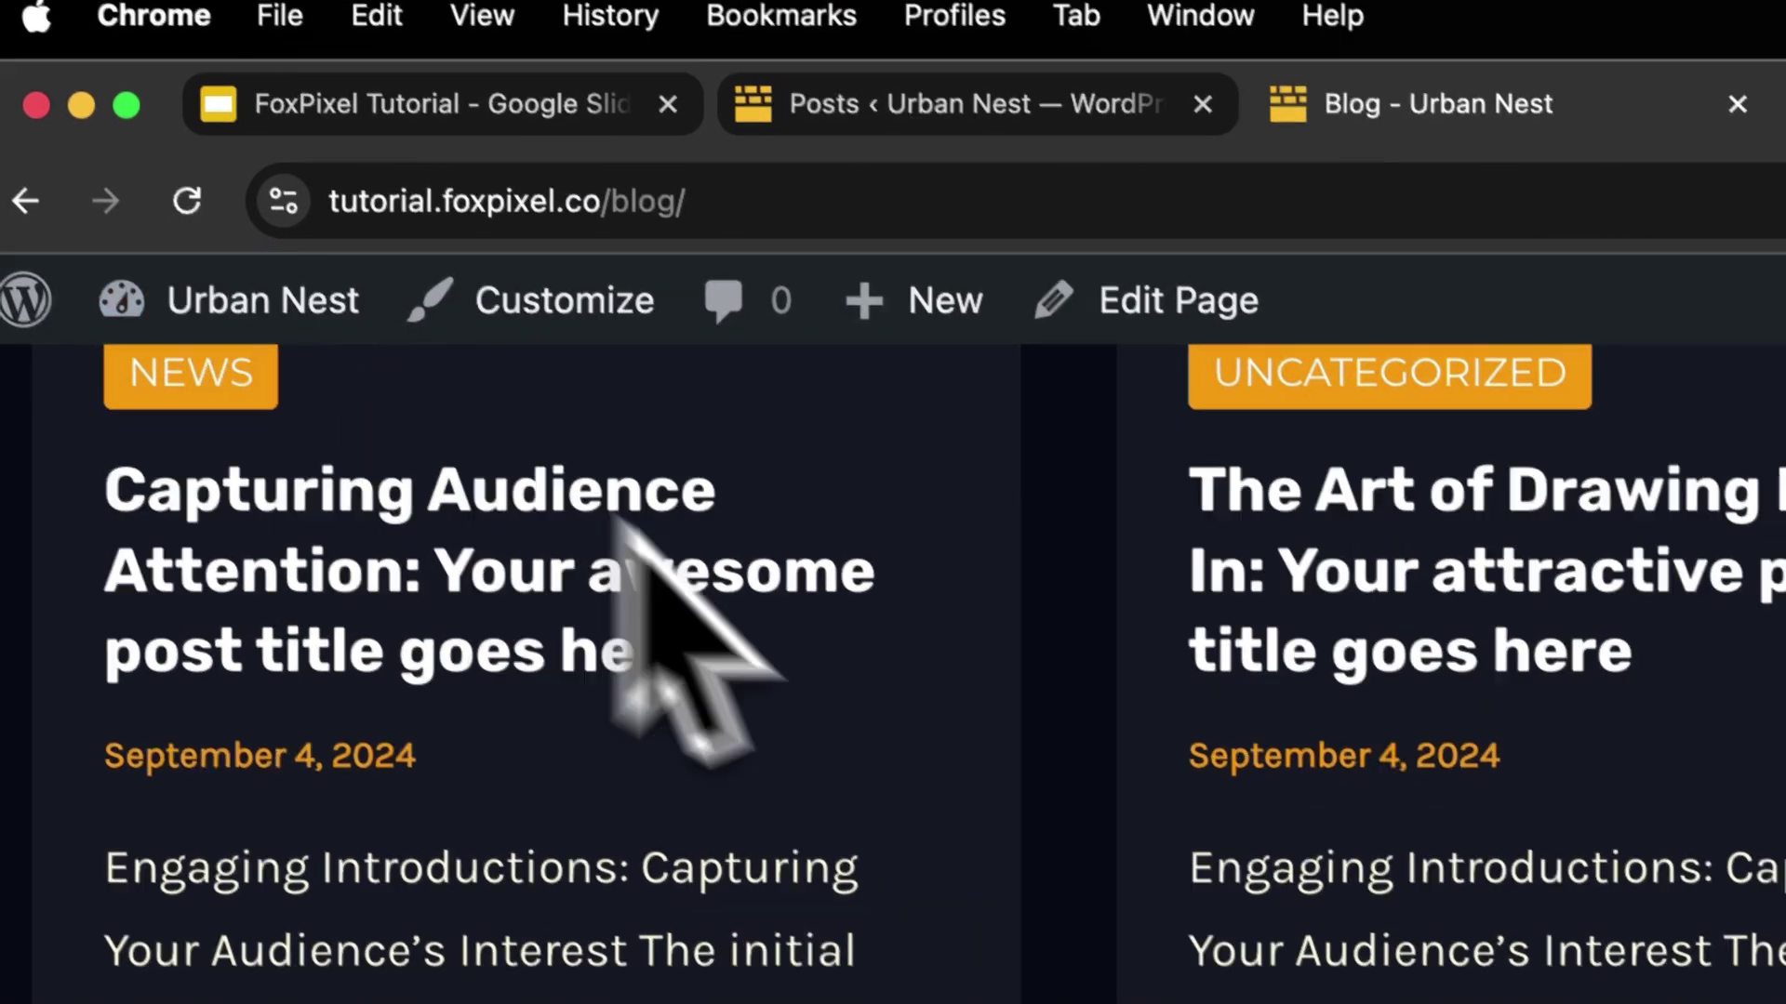
{"action": "scroll", "coordinate": [1349, 883], "scroll_direction": "up", "scroll_amount": 5}
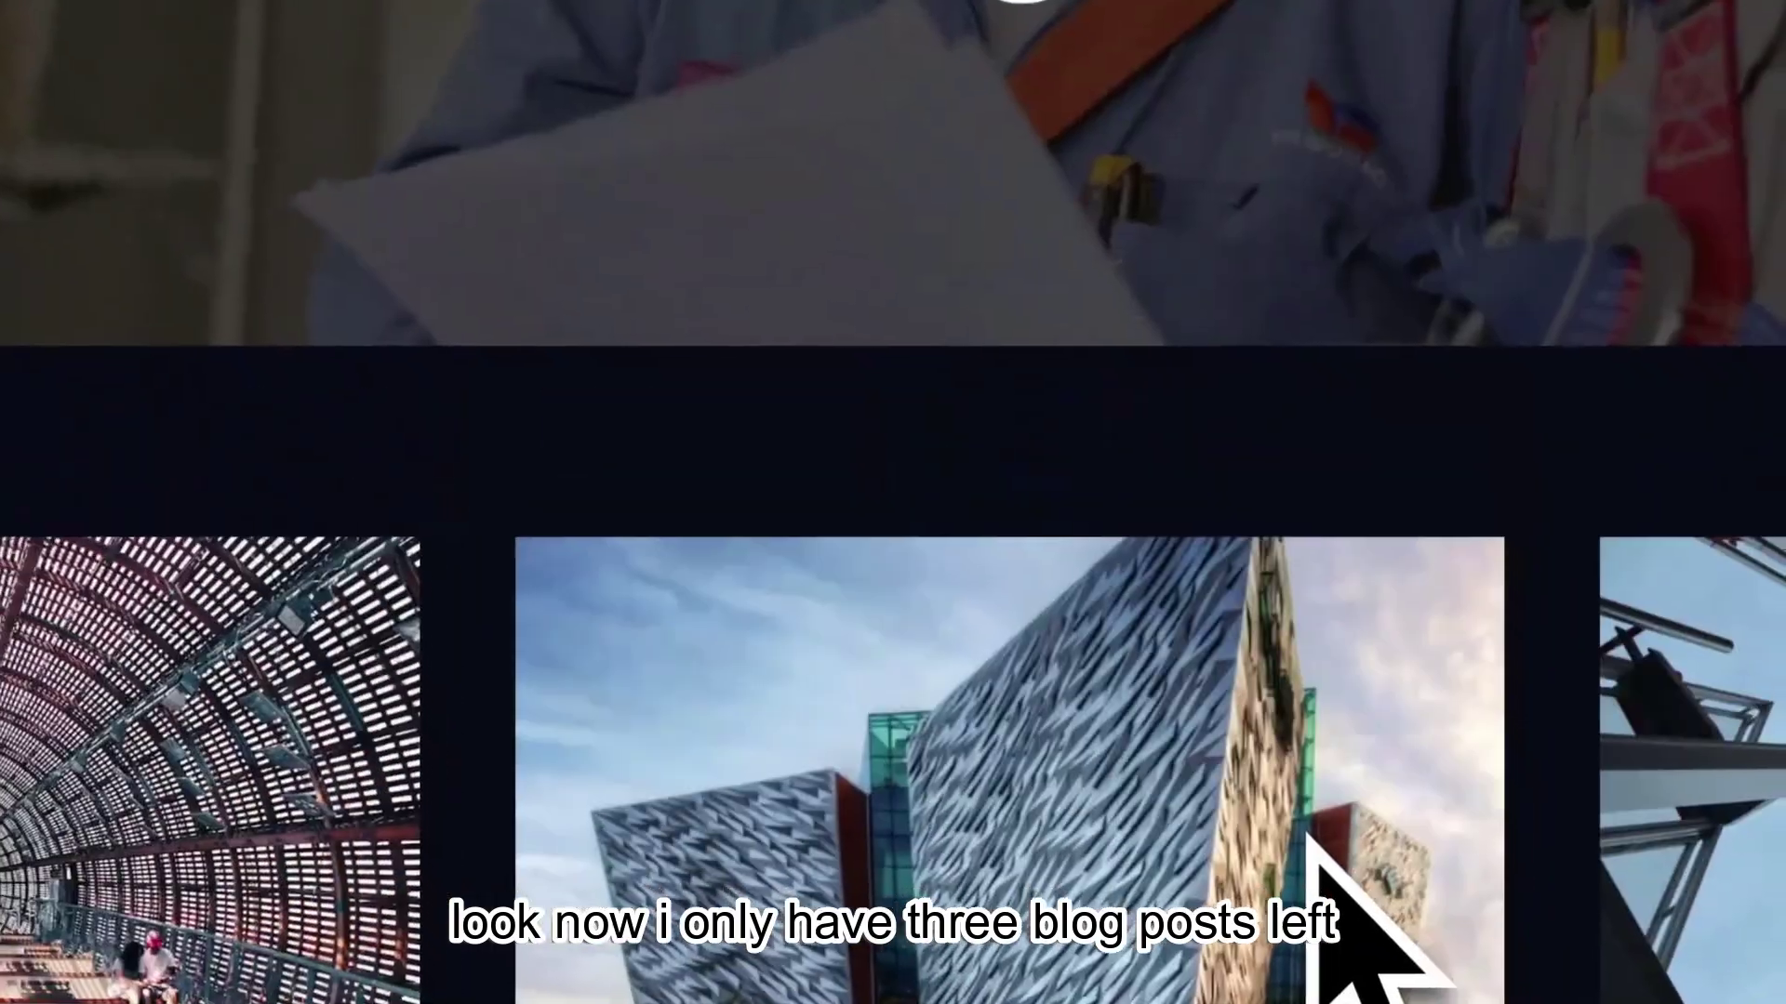
{"action": "scroll", "coordinate": [1316, 842], "scroll_direction": "down", "scroll_amount": 5}
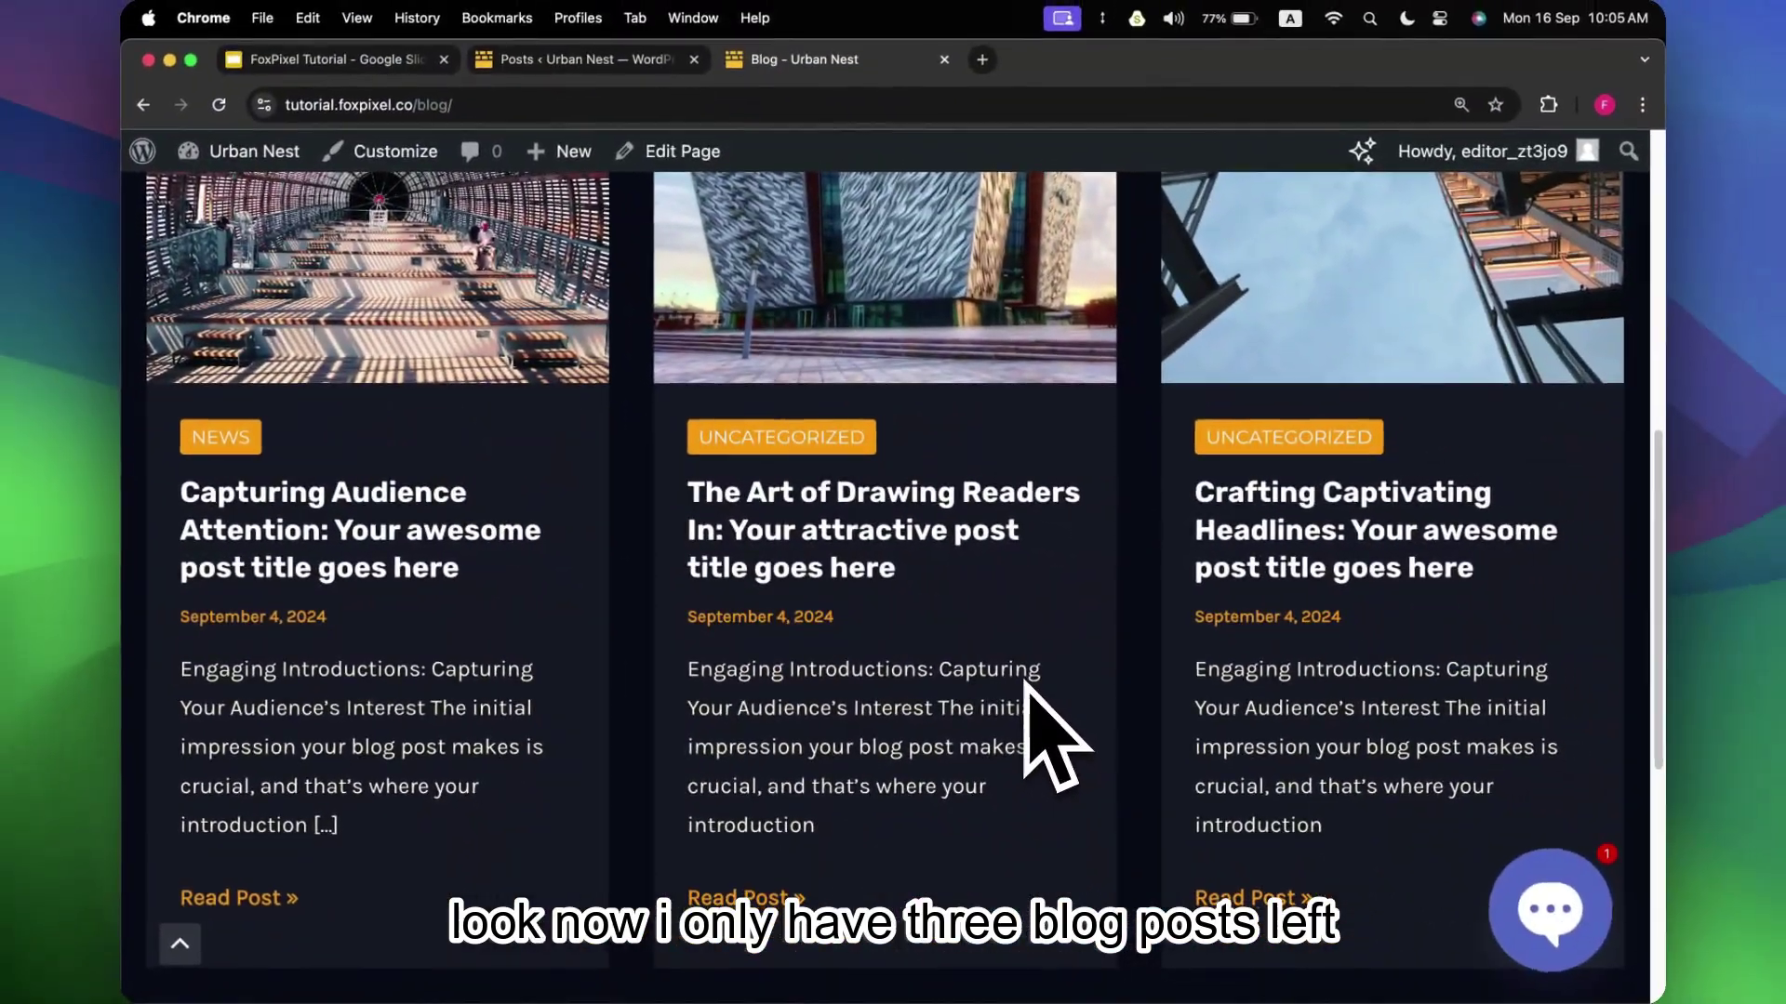
Restore the "Mastering the First Impression" post from the trashed posts.
{"action": "left_click", "coordinate": [592, 63]}
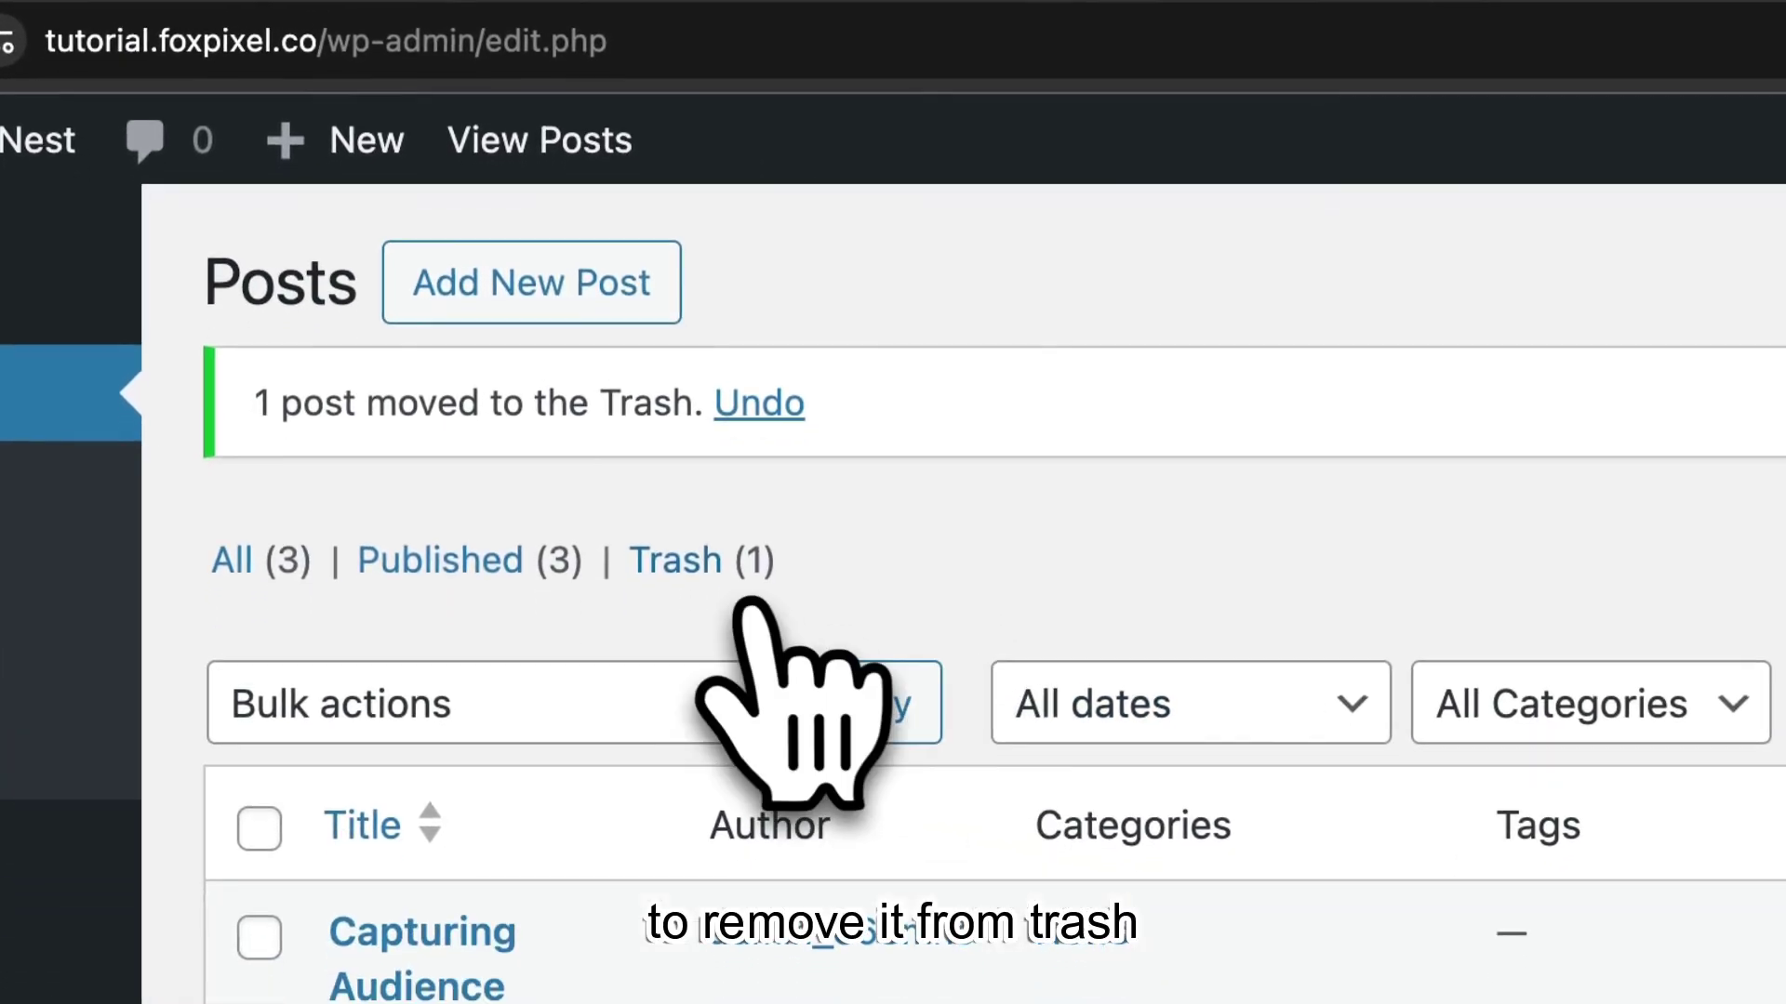
{"action": "left_click", "coordinate": [711, 570]}
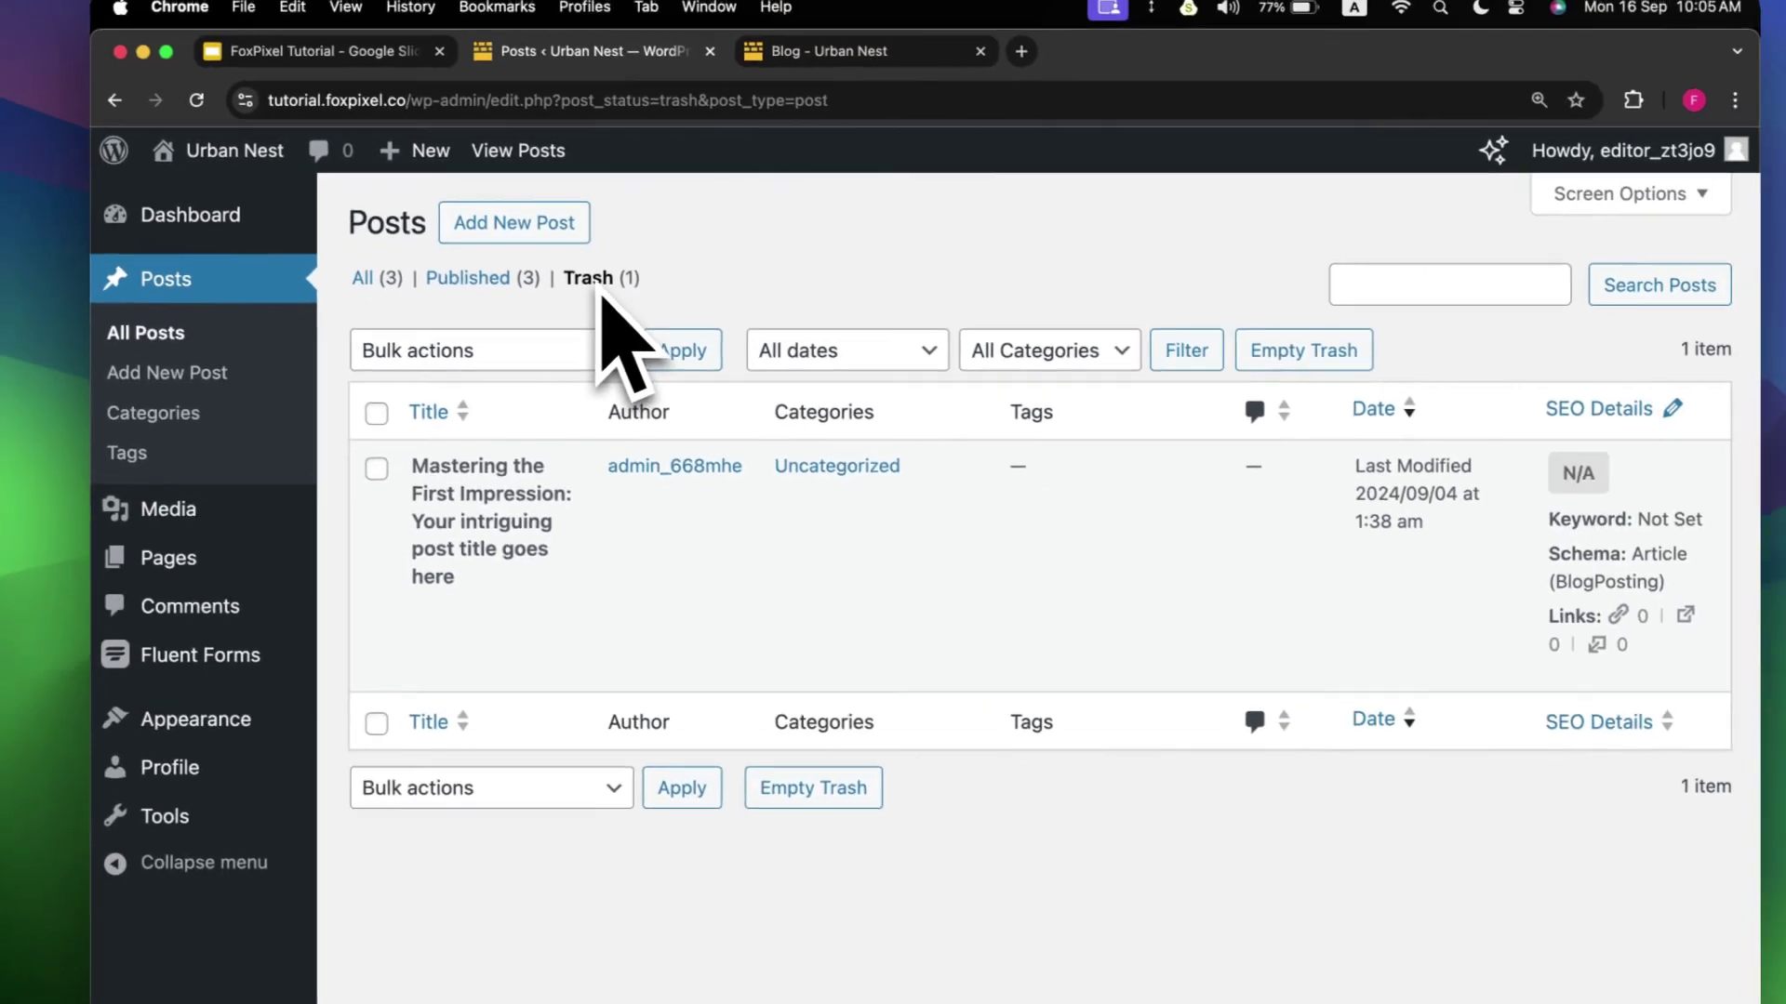
{"action": "mouse_move", "coordinate": [1158, 517]}
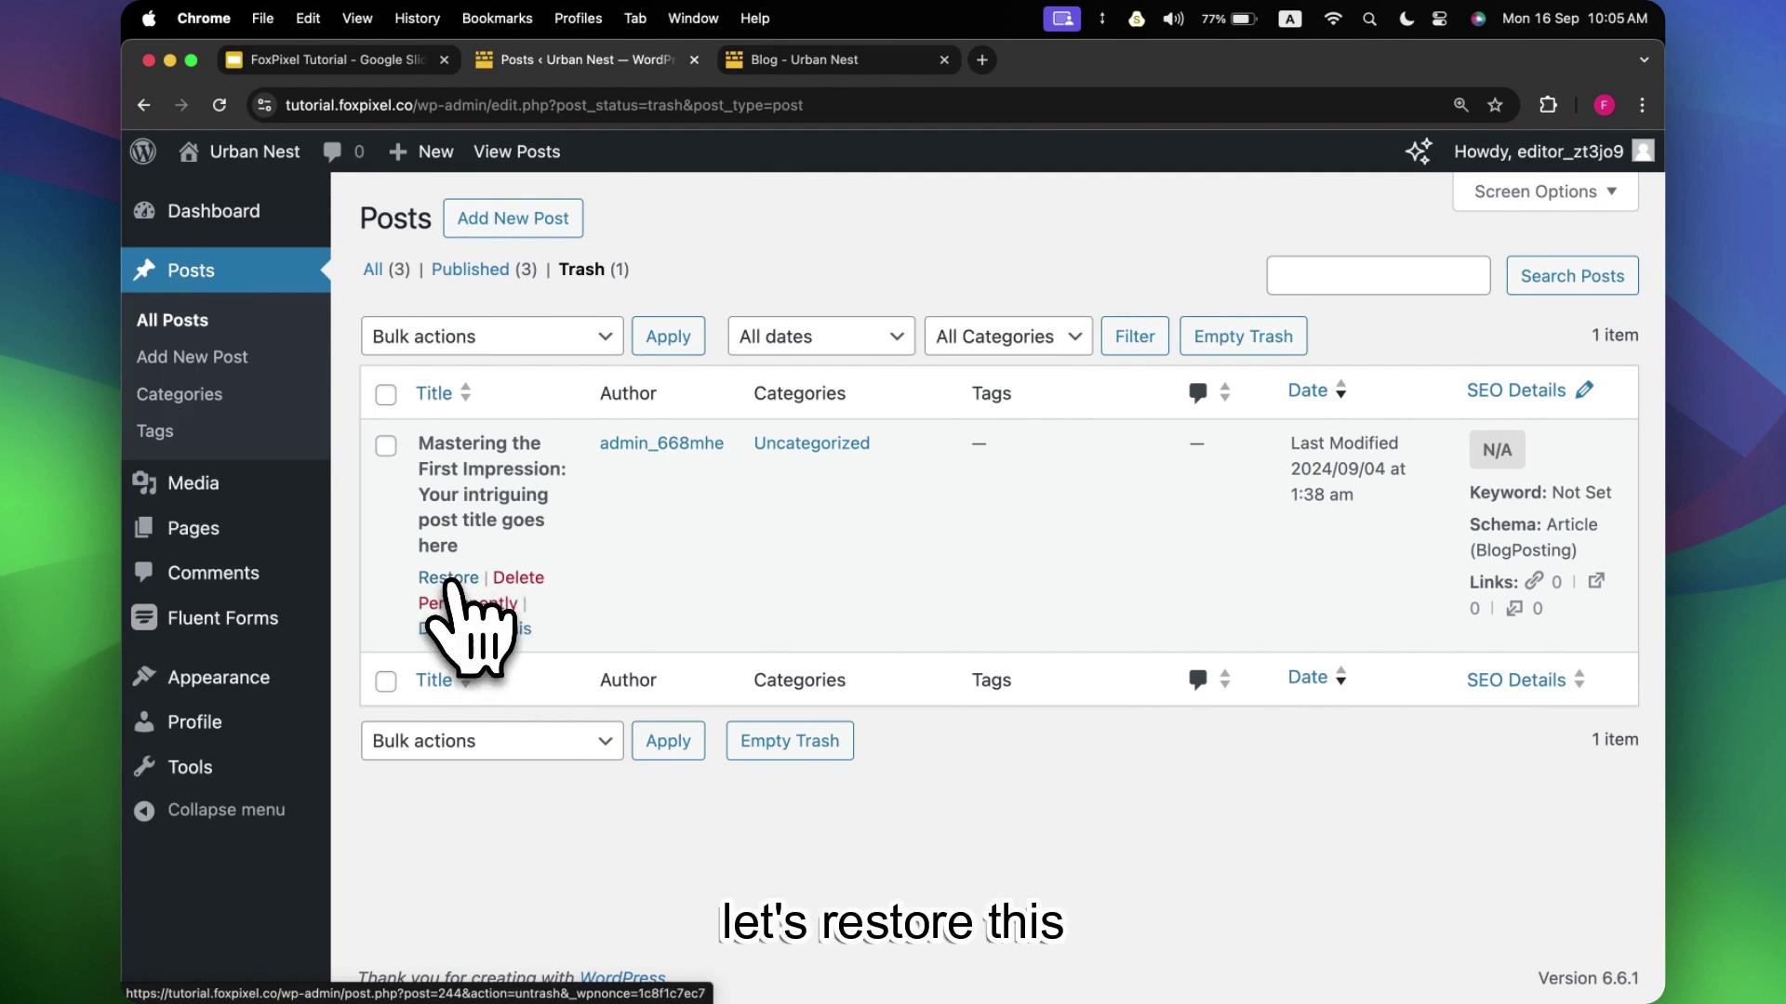
{"action": "left_click", "coordinate": [449, 578]}
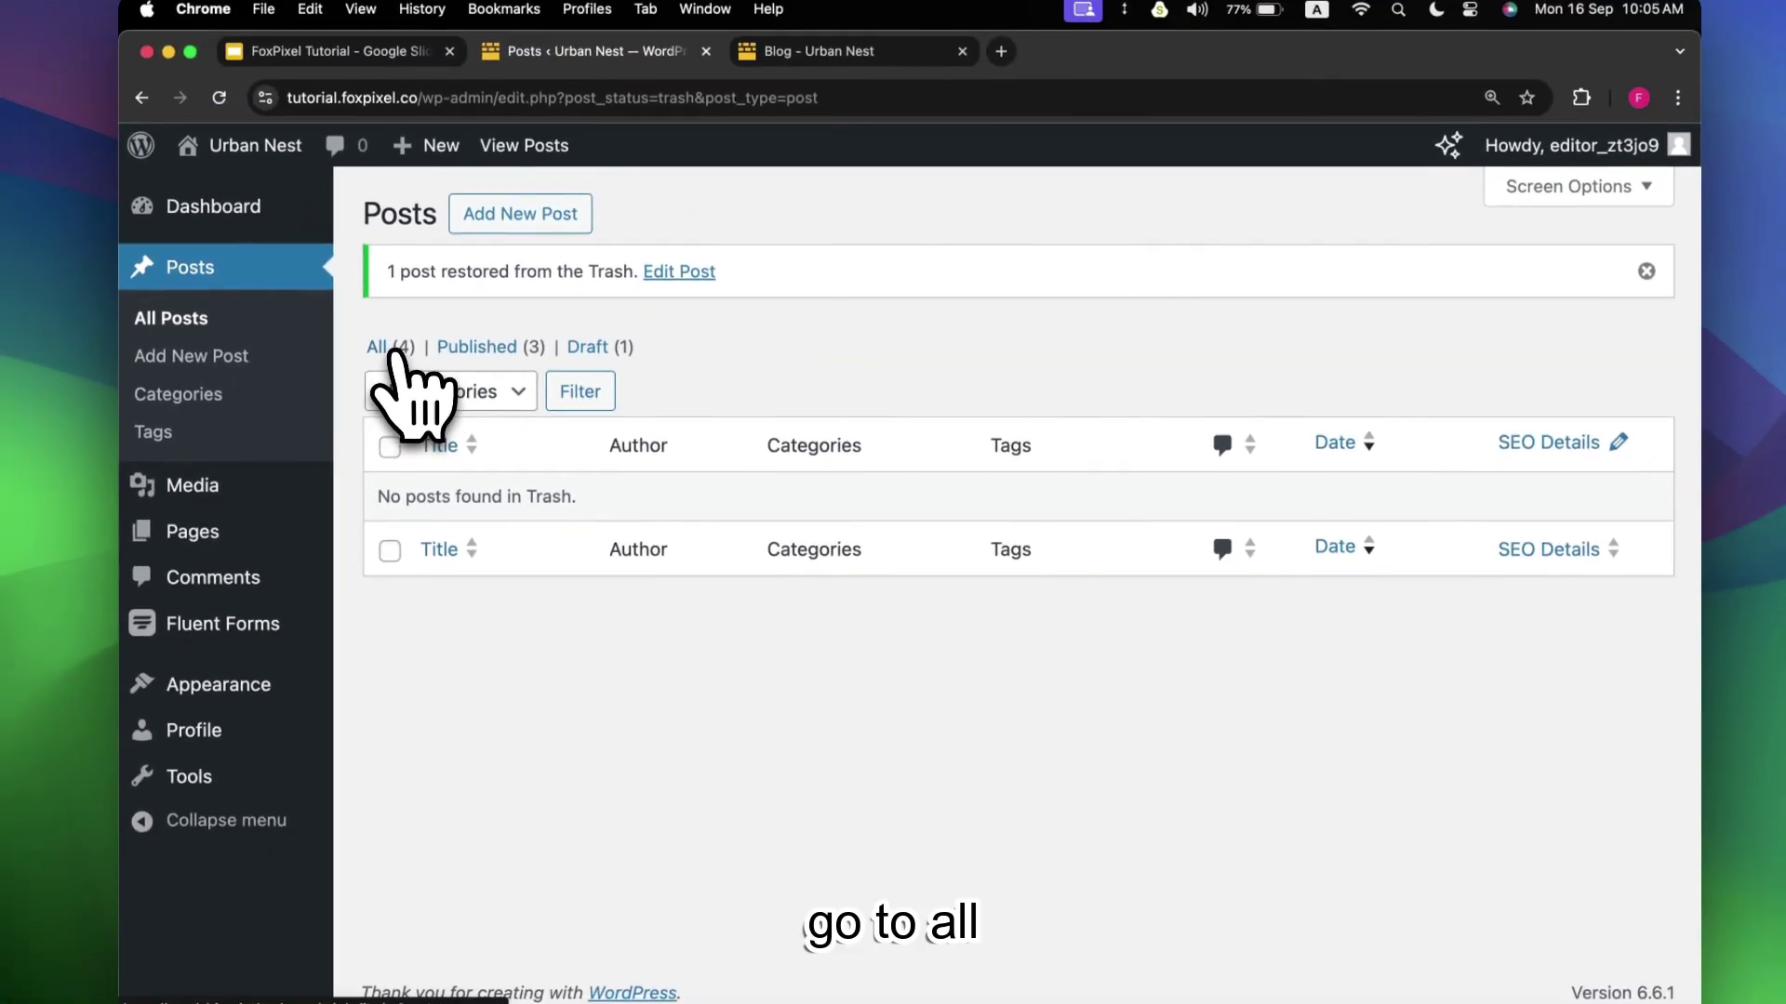
Show all posts in the admin list and check the reloaded live blog page for the restored post.
{"action": "left_click", "coordinate": [587, 302]}
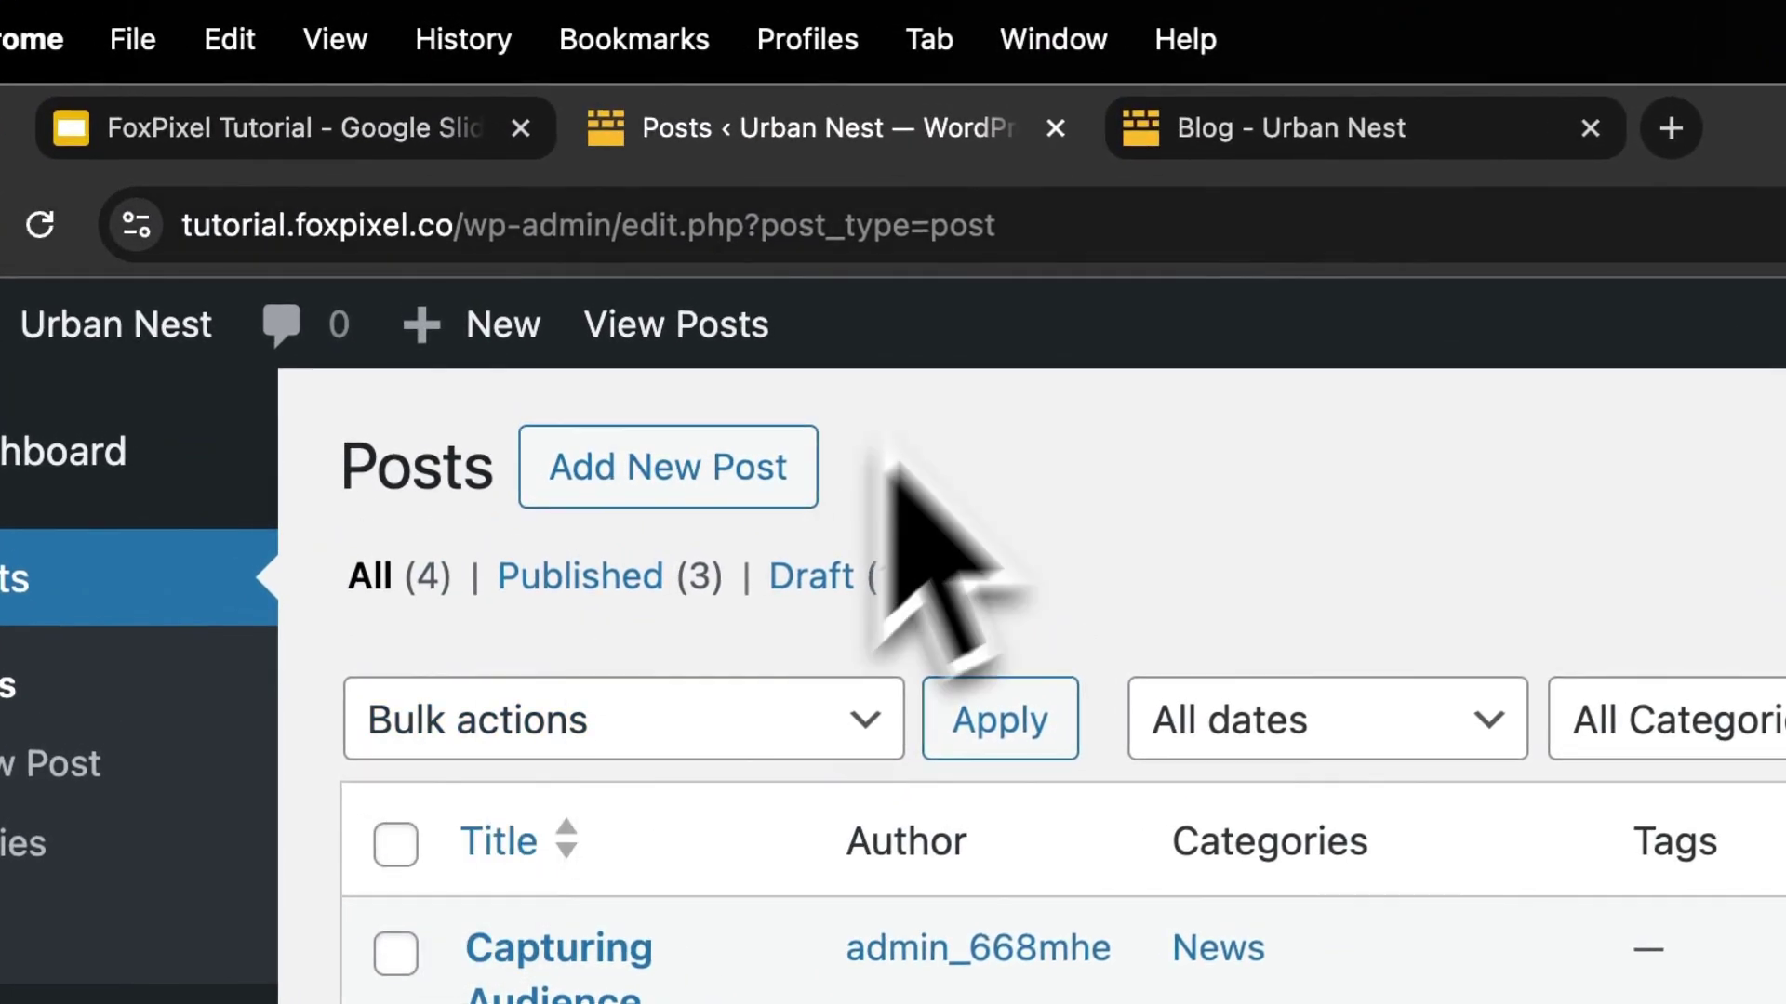
{"action": "left_click", "coordinate": [1315, 128]}
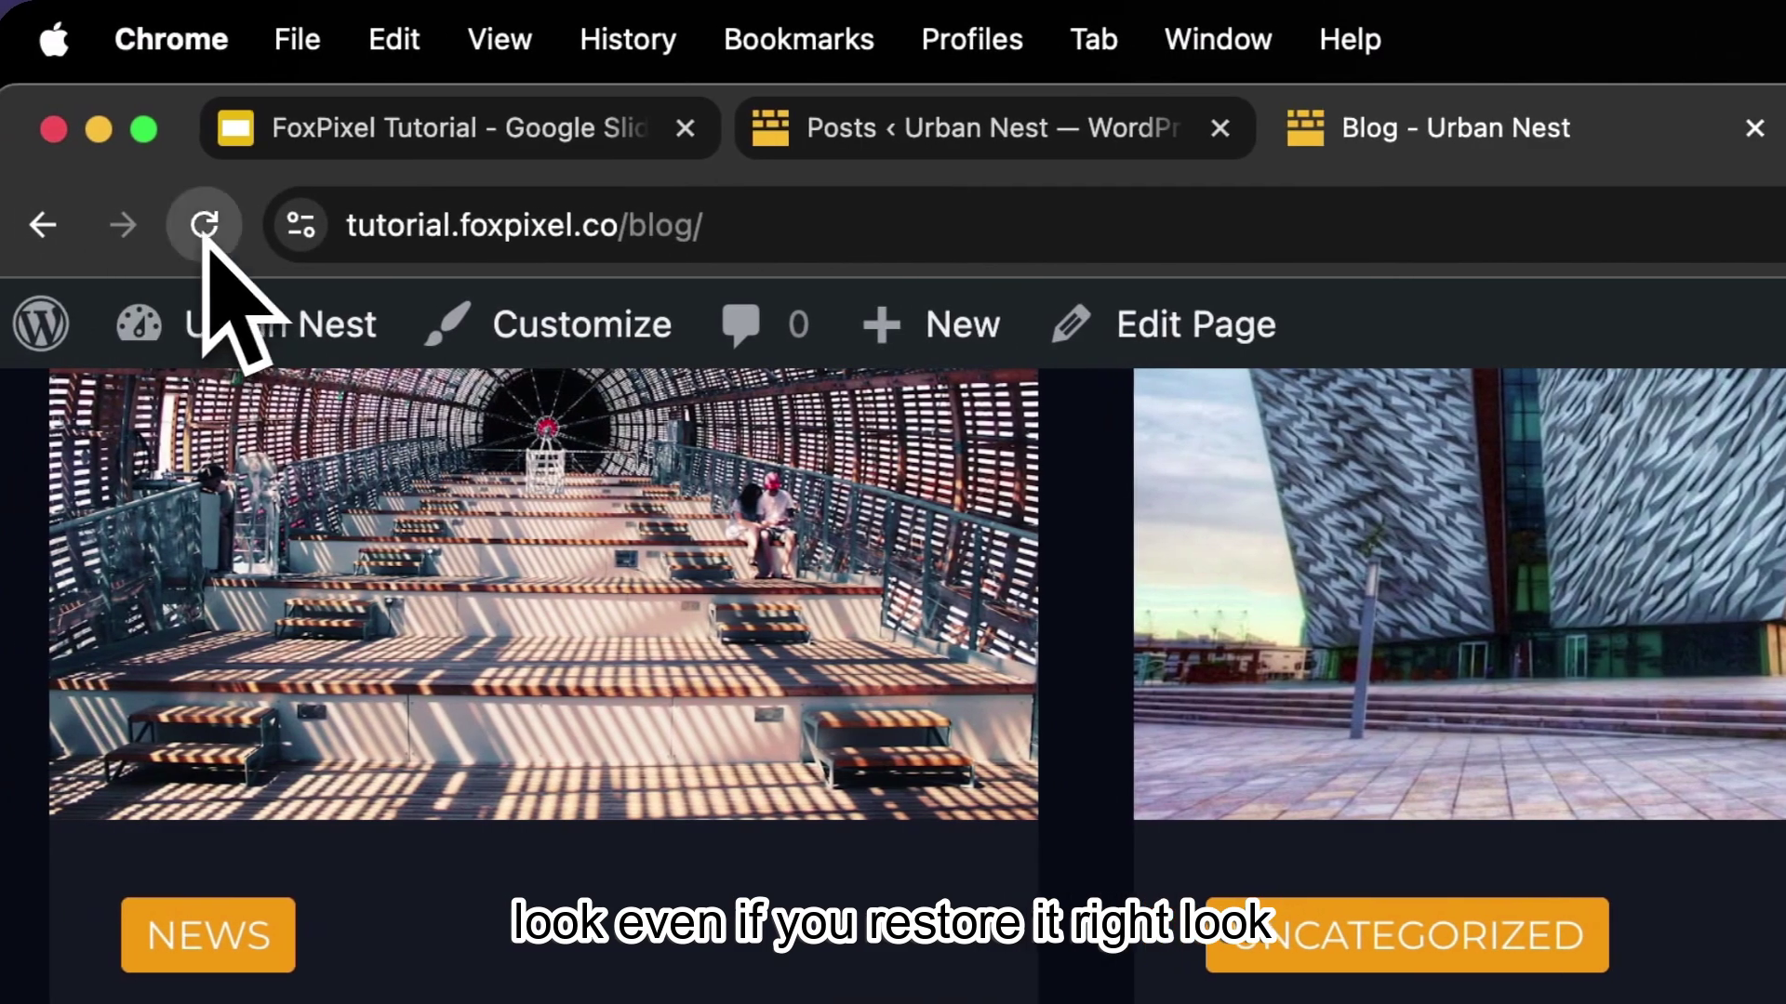
{"action": "left_click", "coordinate": [11, 225]}
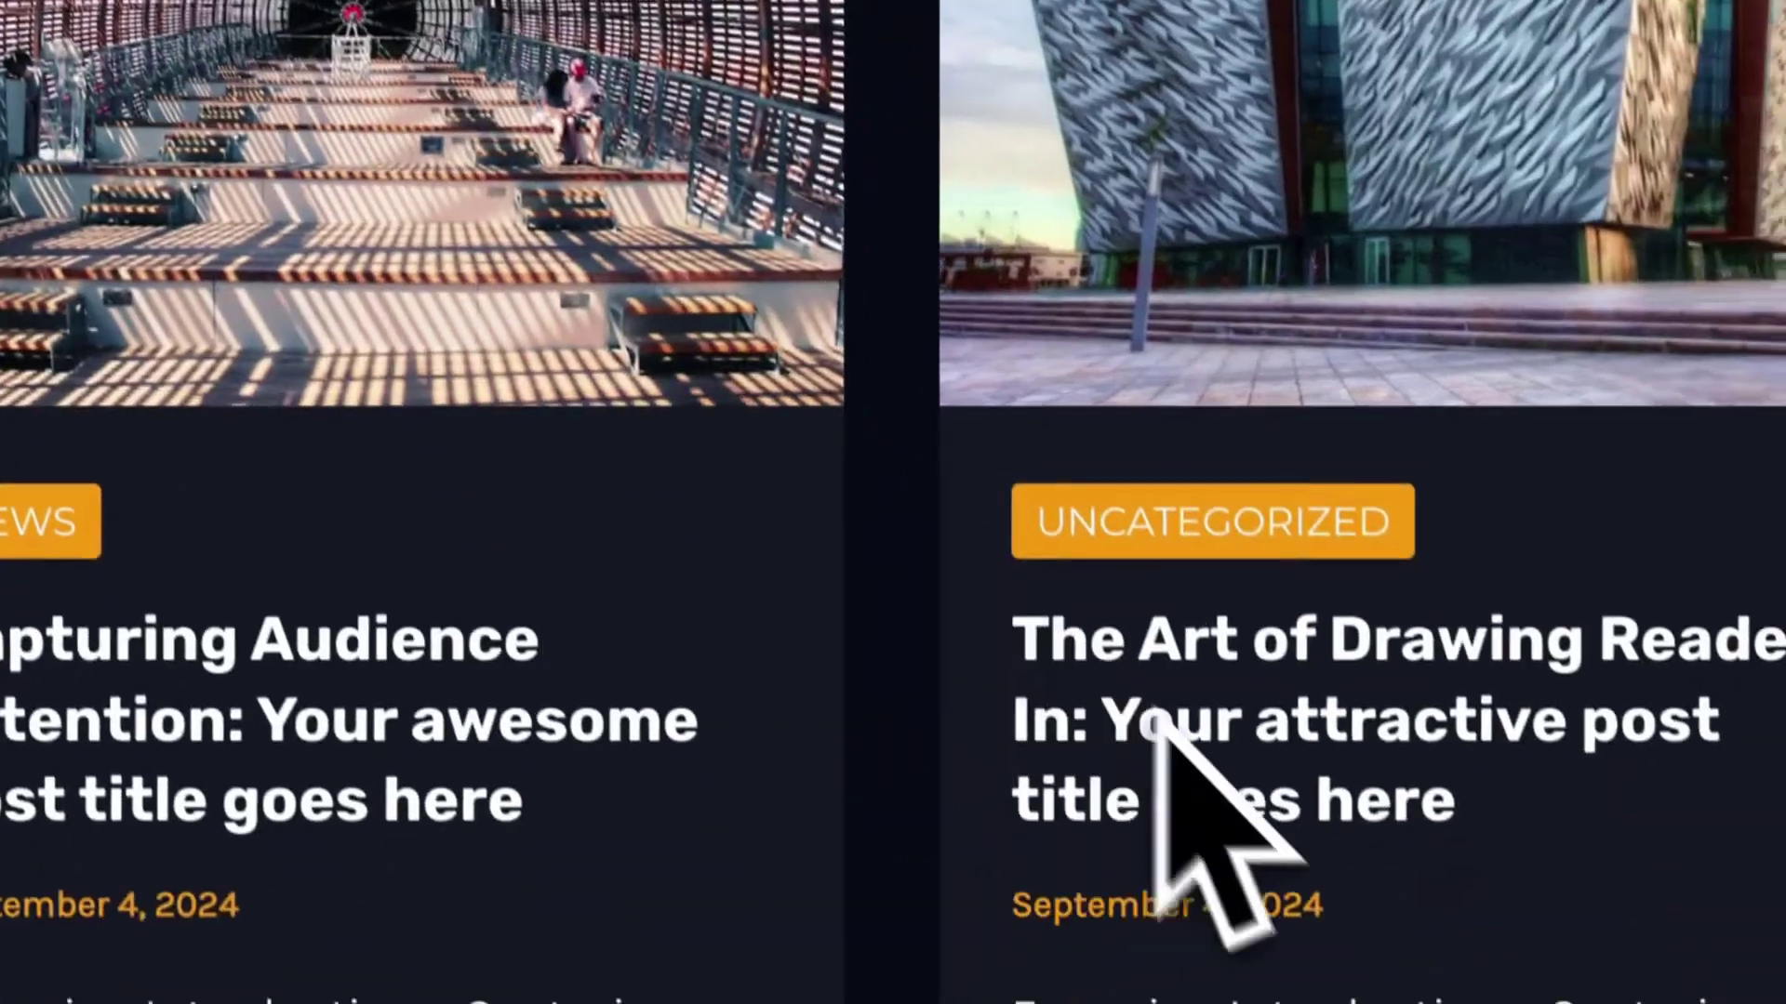
{"action": "scroll", "coordinate": [1187, 697], "scroll_direction": "down", "scroll_amount": 10}
{"action": "scroll", "coordinate": [1196, 757], "scroll_direction": "up", "scroll_amount": 10}
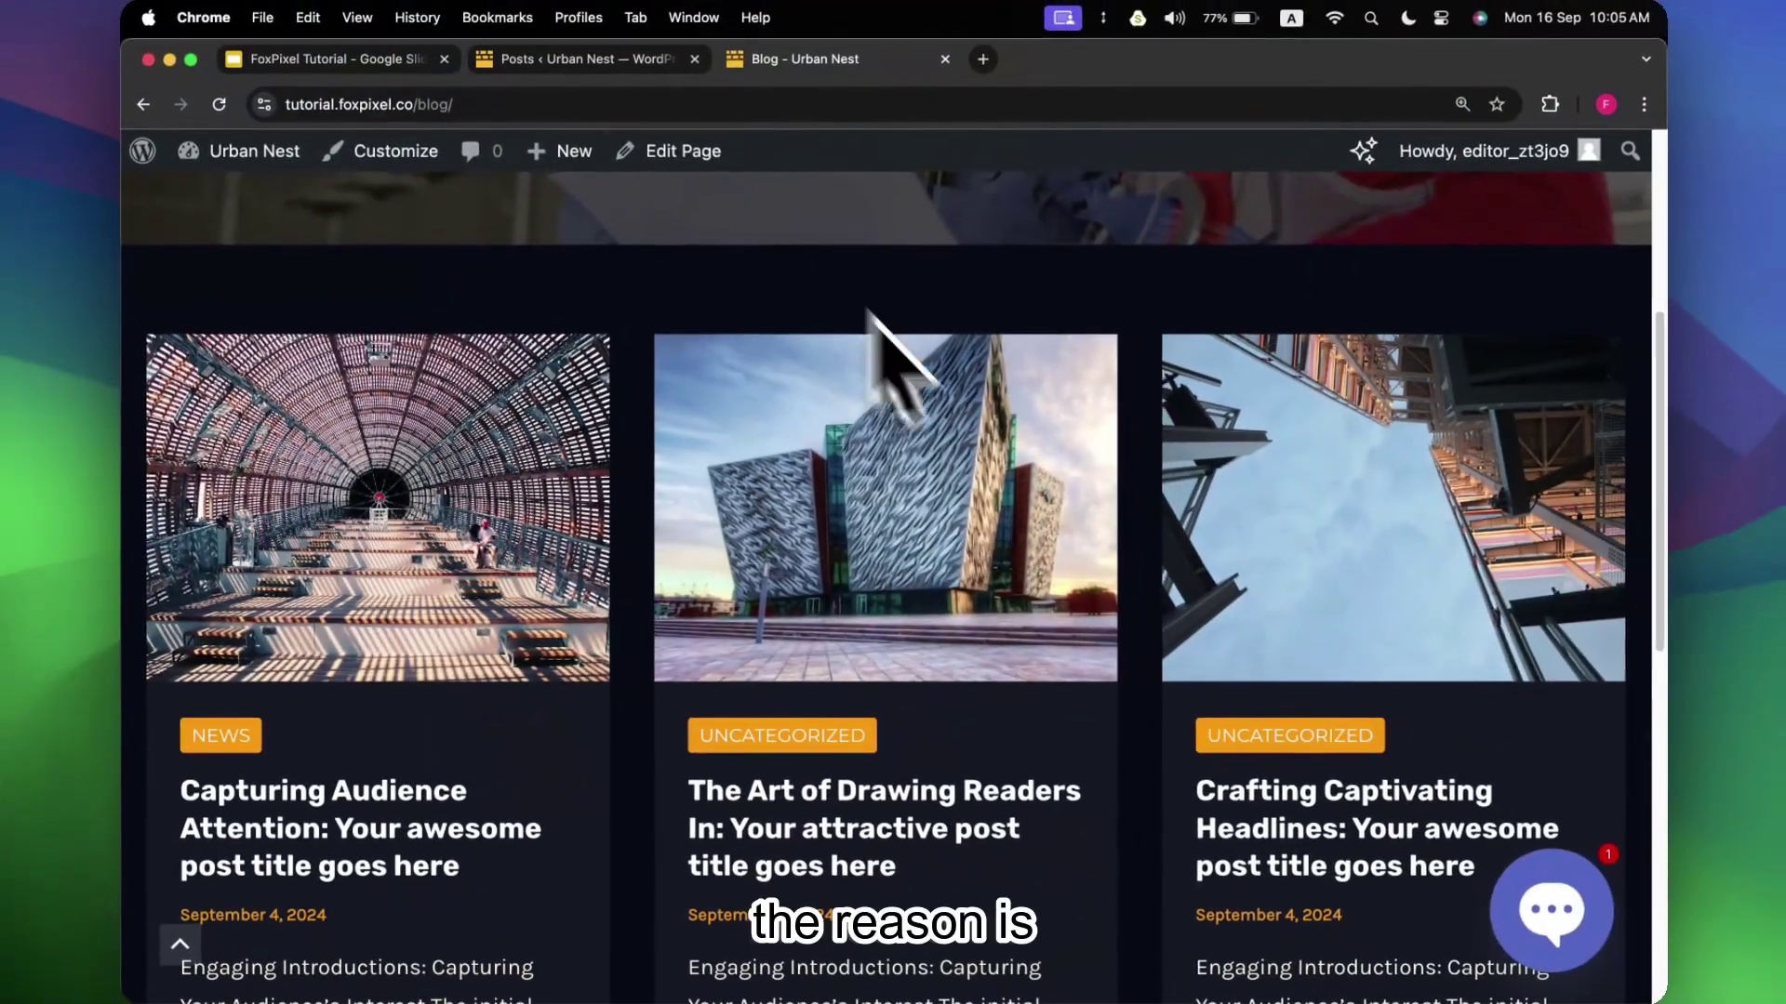
Open the draft "Mastering the First Impression" post for editing from the admin posts list and publish it.
{"action": "left_click", "coordinate": [605, 70]}
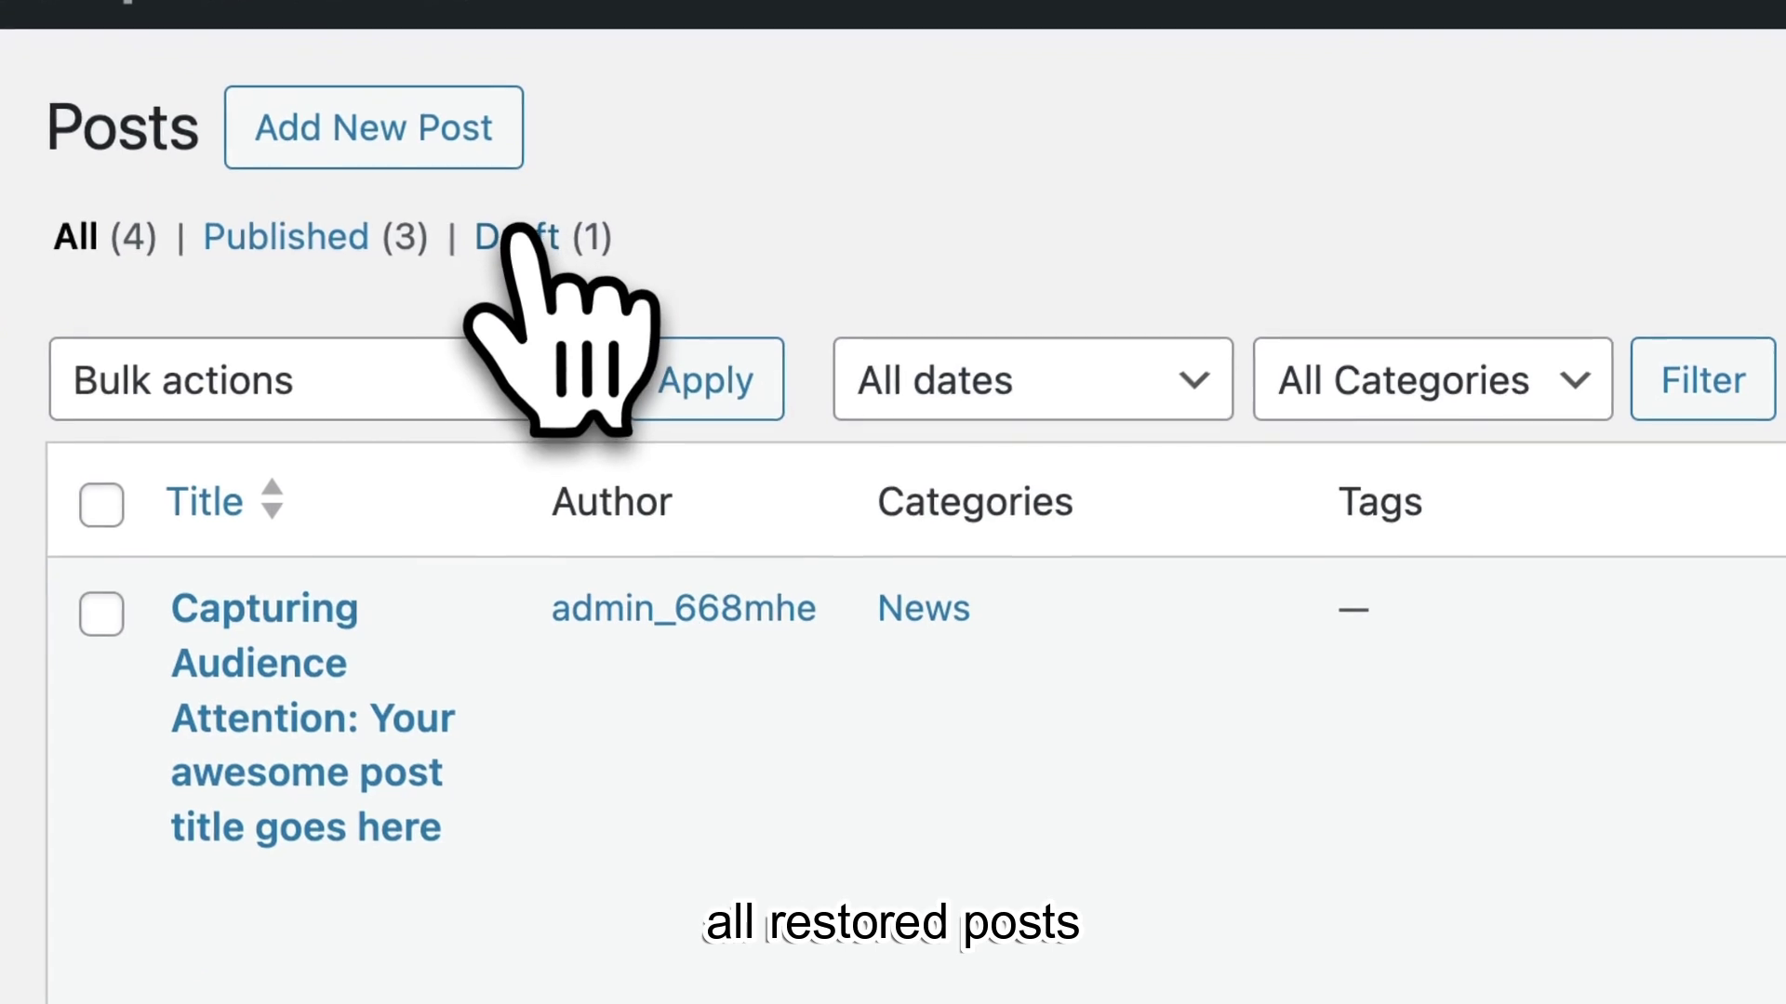
{"action": "left_click", "coordinate": [585, 466]}
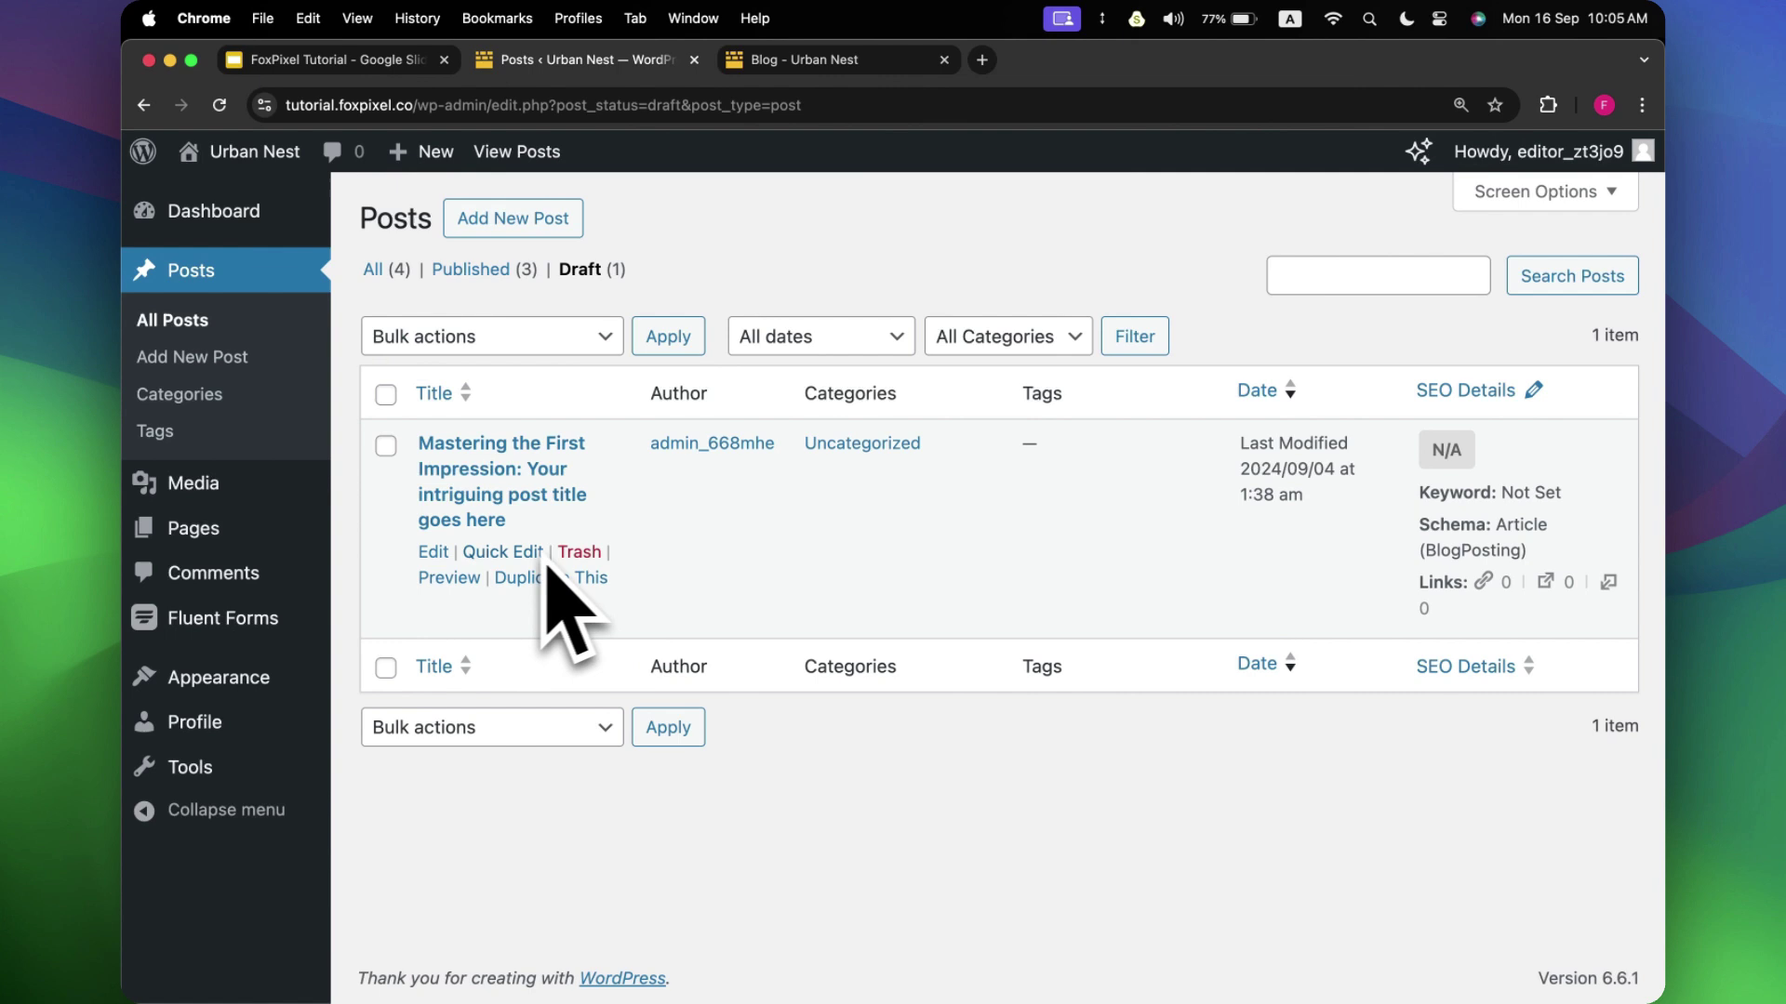
{"action": "left_click", "coordinate": [435, 552]}
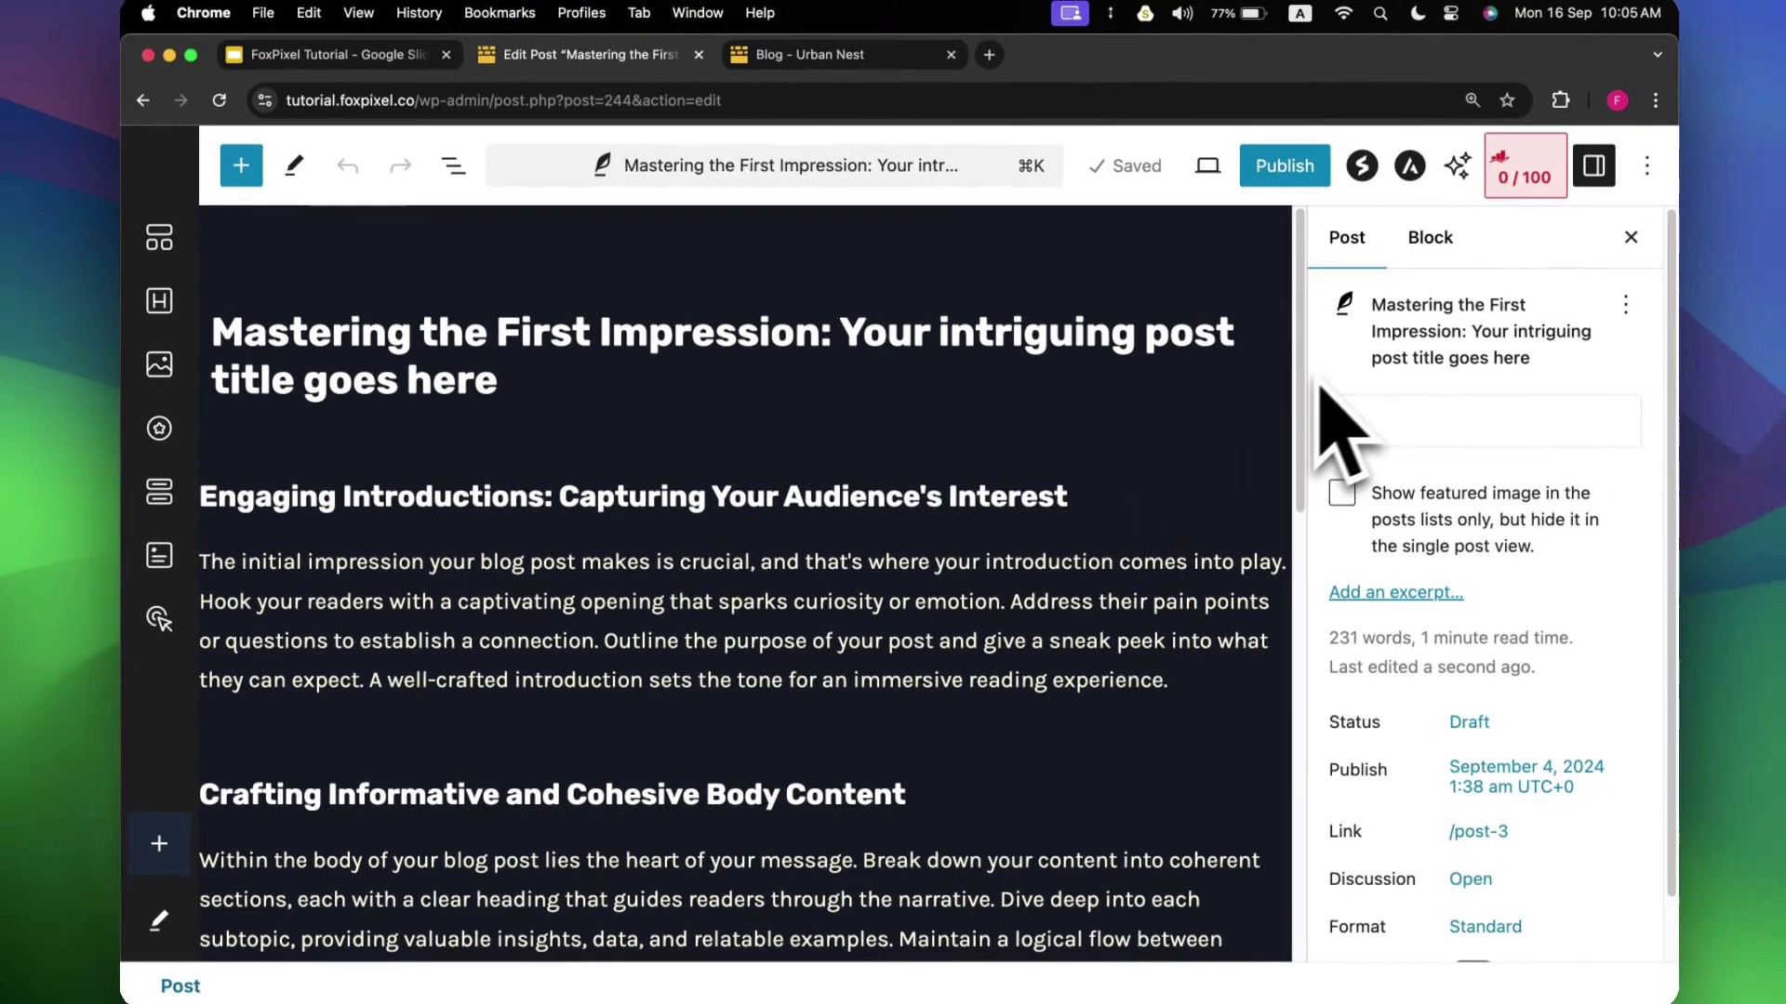
{"action": "scroll", "coordinate": [1507, 726], "scroll_direction": "down", "scroll_amount": 2}
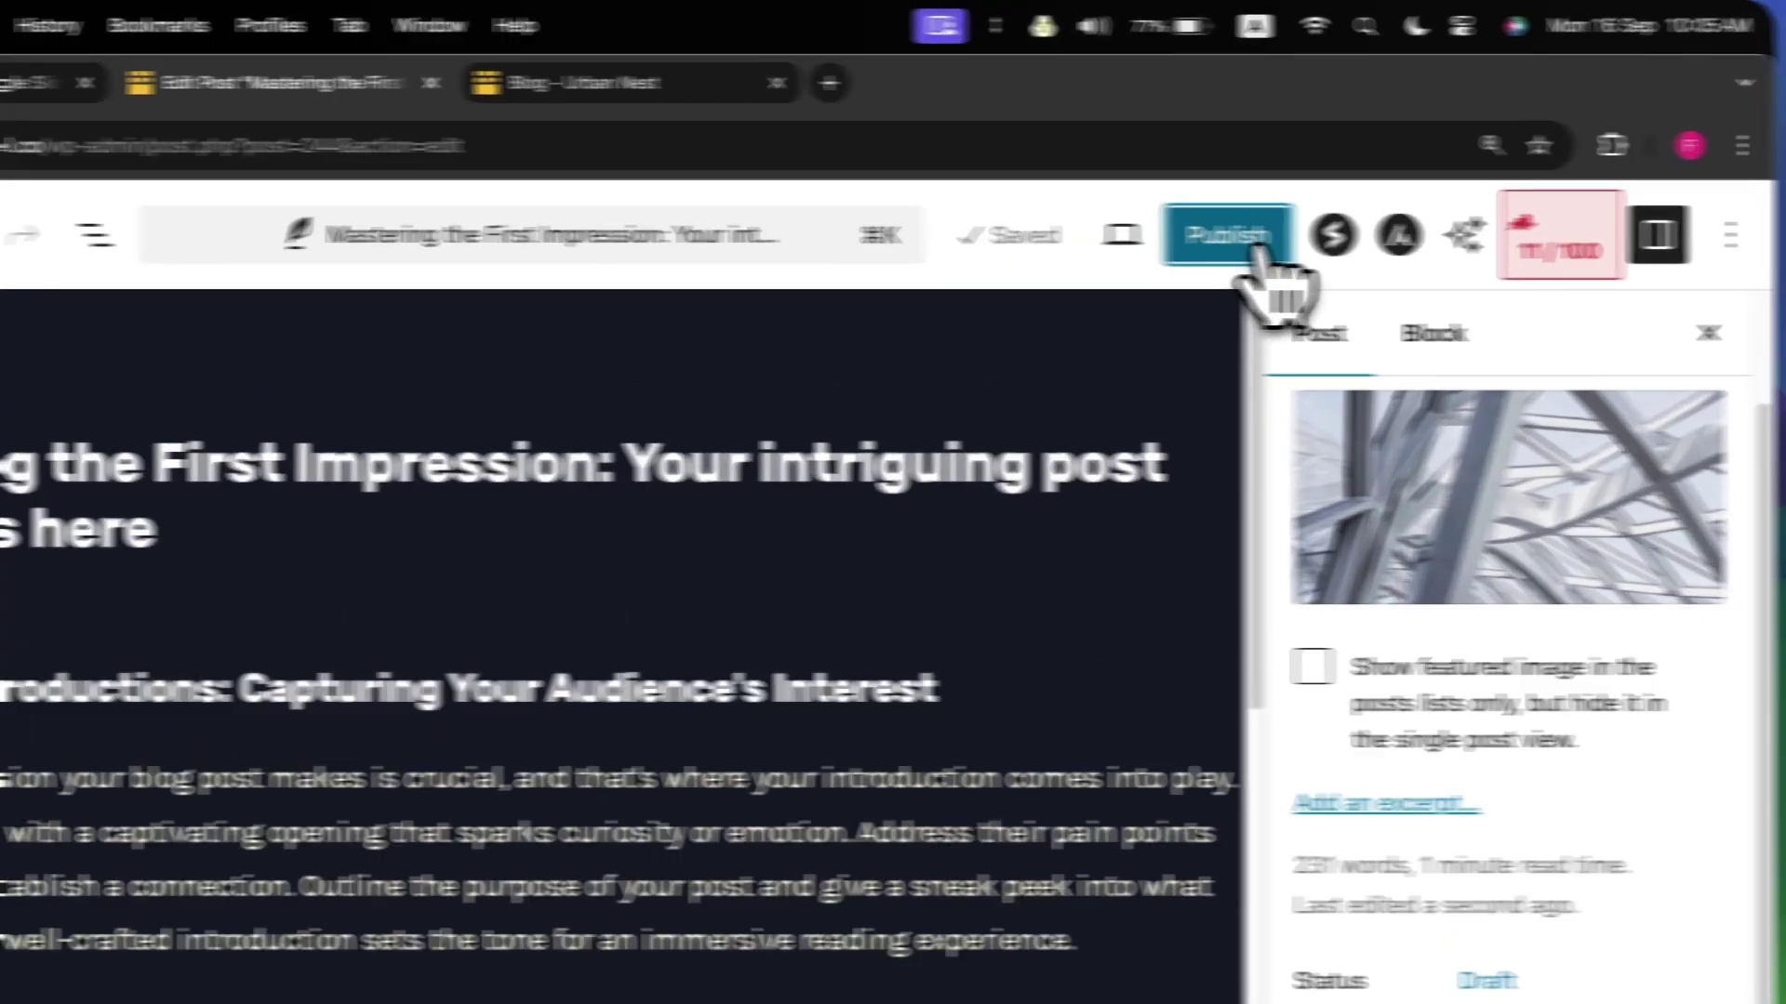
{"action": "left_click", "coordinate": [1292, 179]}
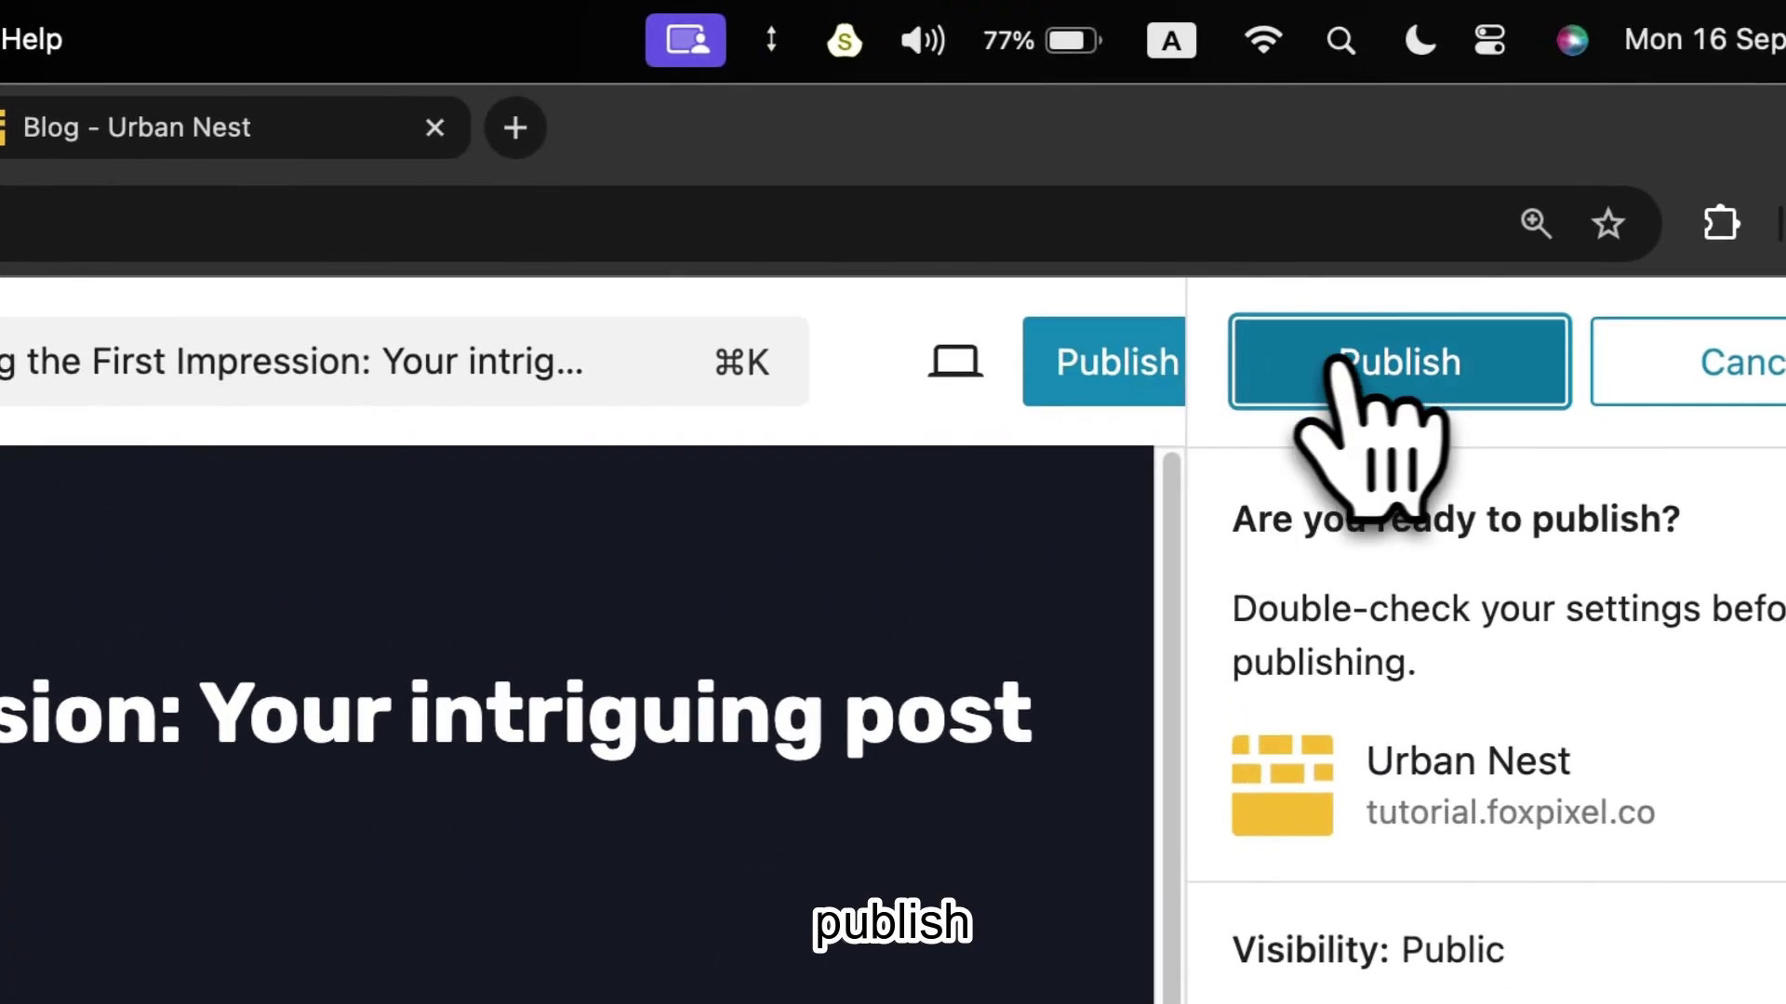
{"action": "left_click", "coordinate": [1385, 172]}
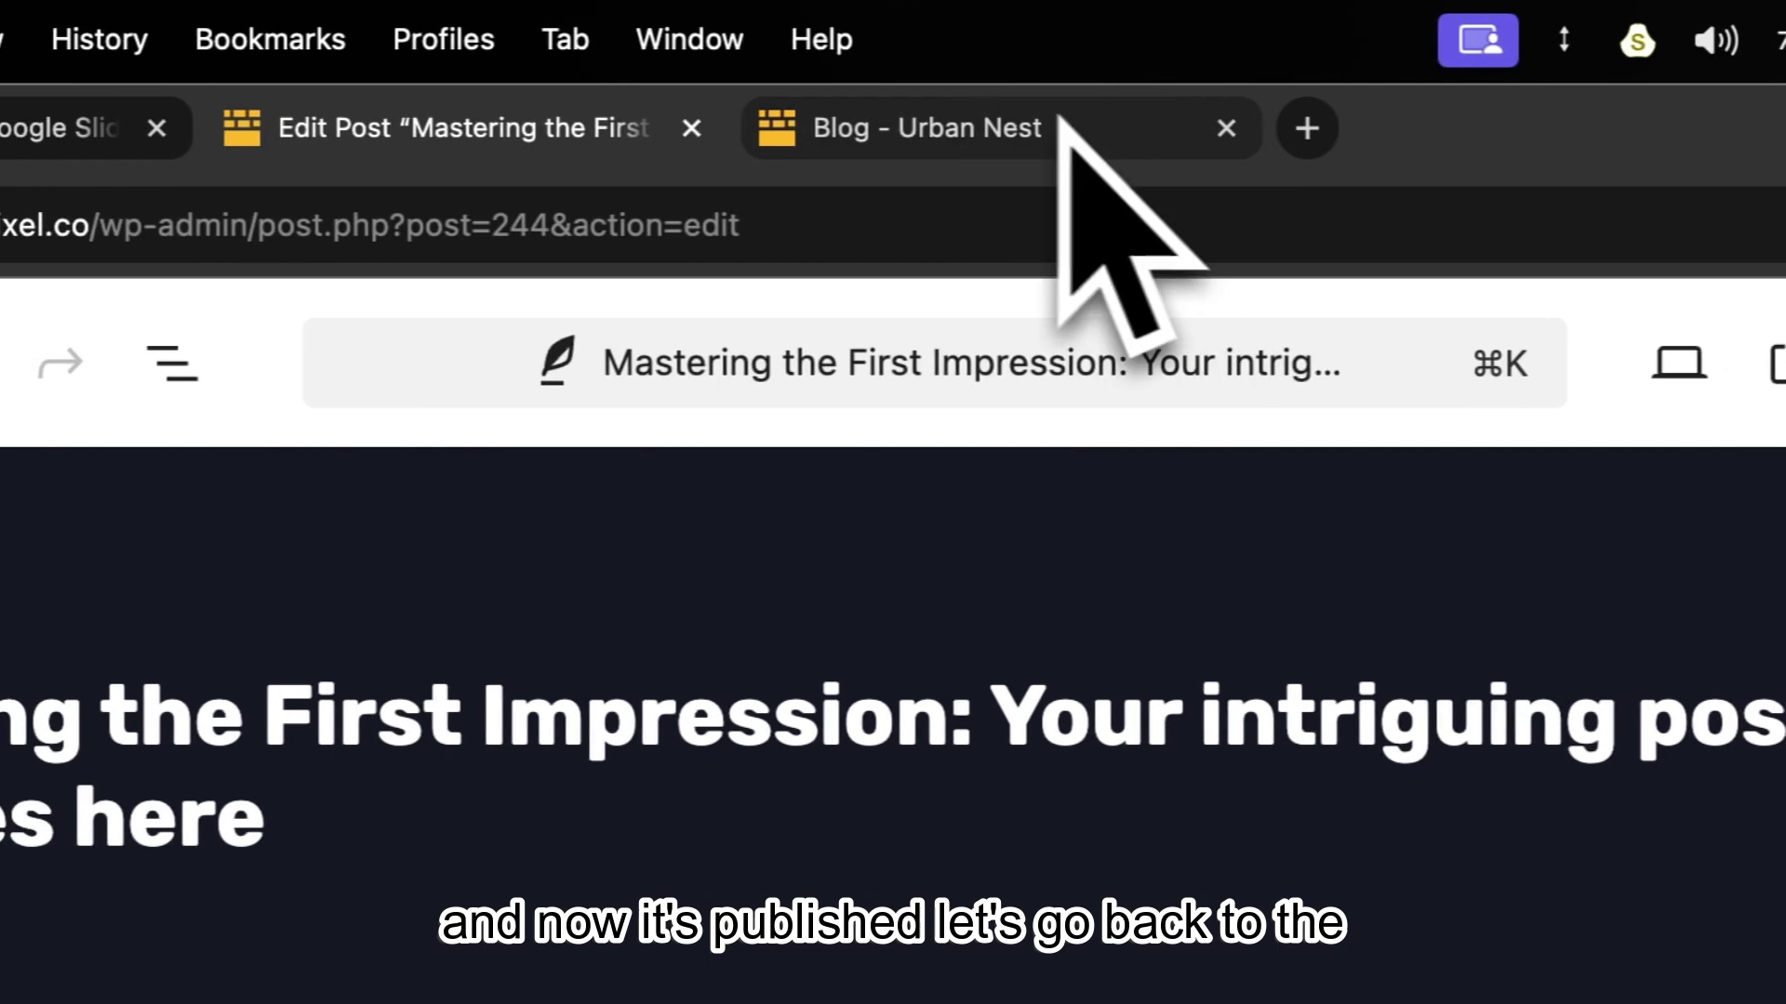
Reload the live blog page to check for the republished post, and return from the post editor to the posts list.
{"action": "left_click", "coordinate": [256, 128]}
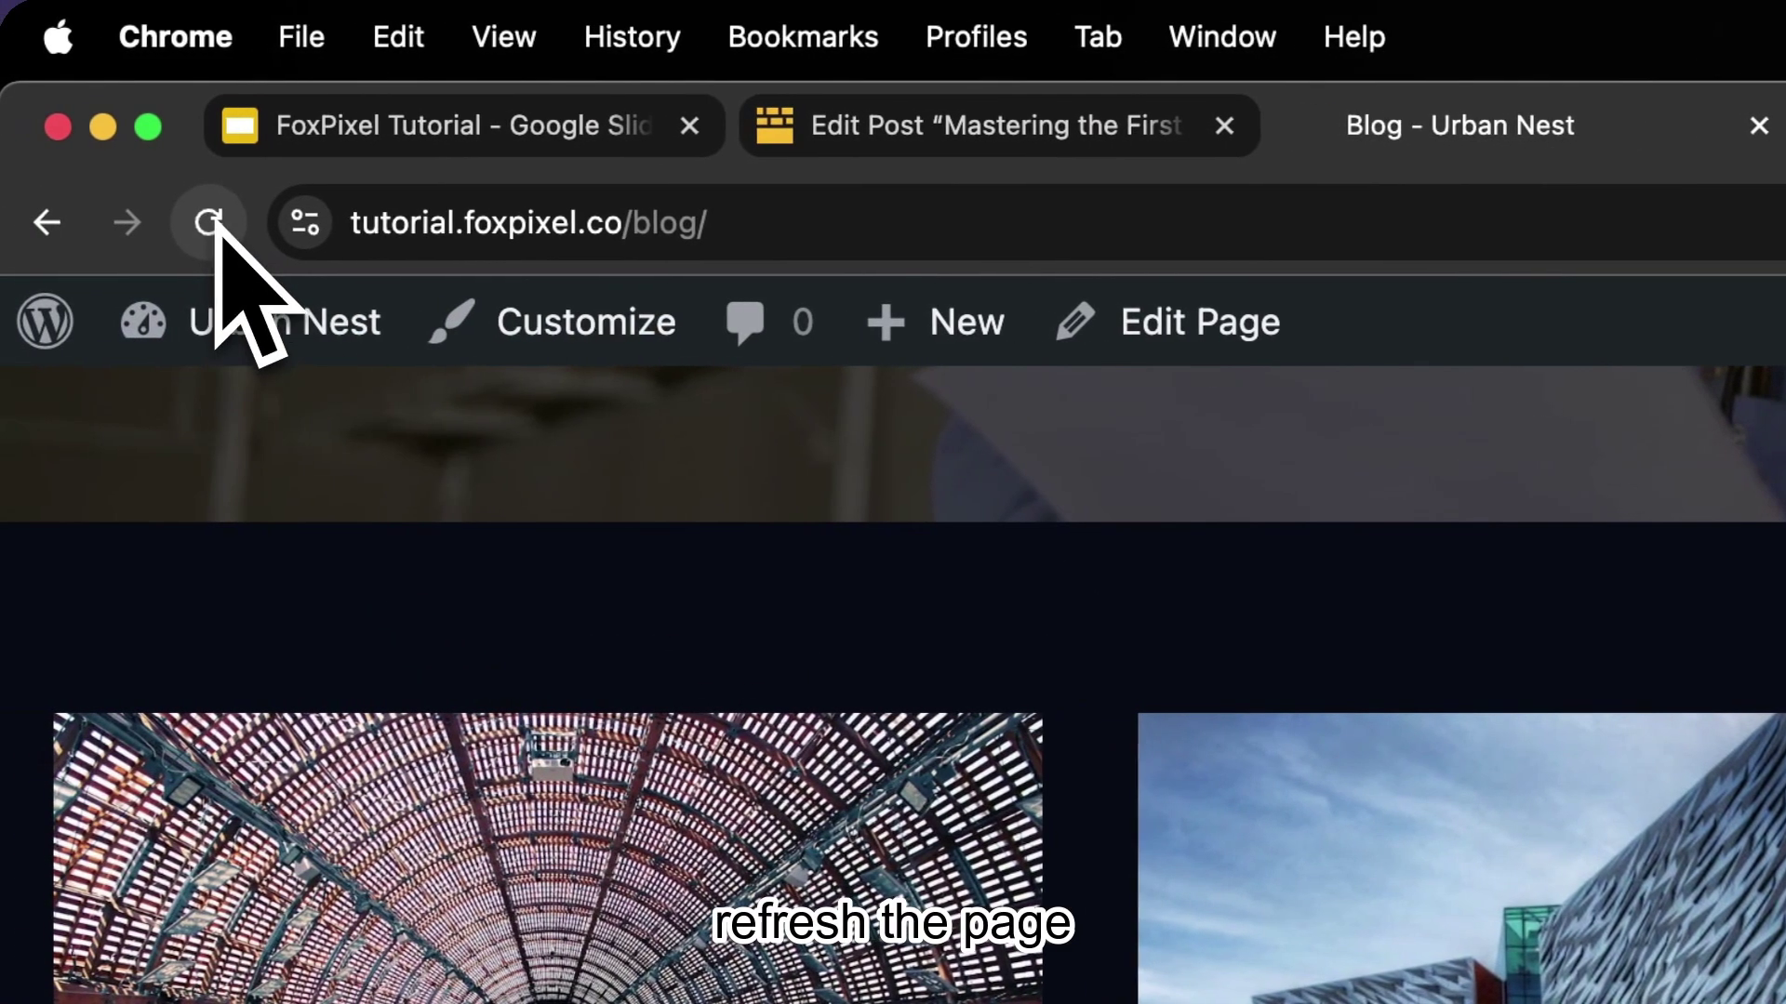
{"action": "left_click", "coordinate": [210, 223]}
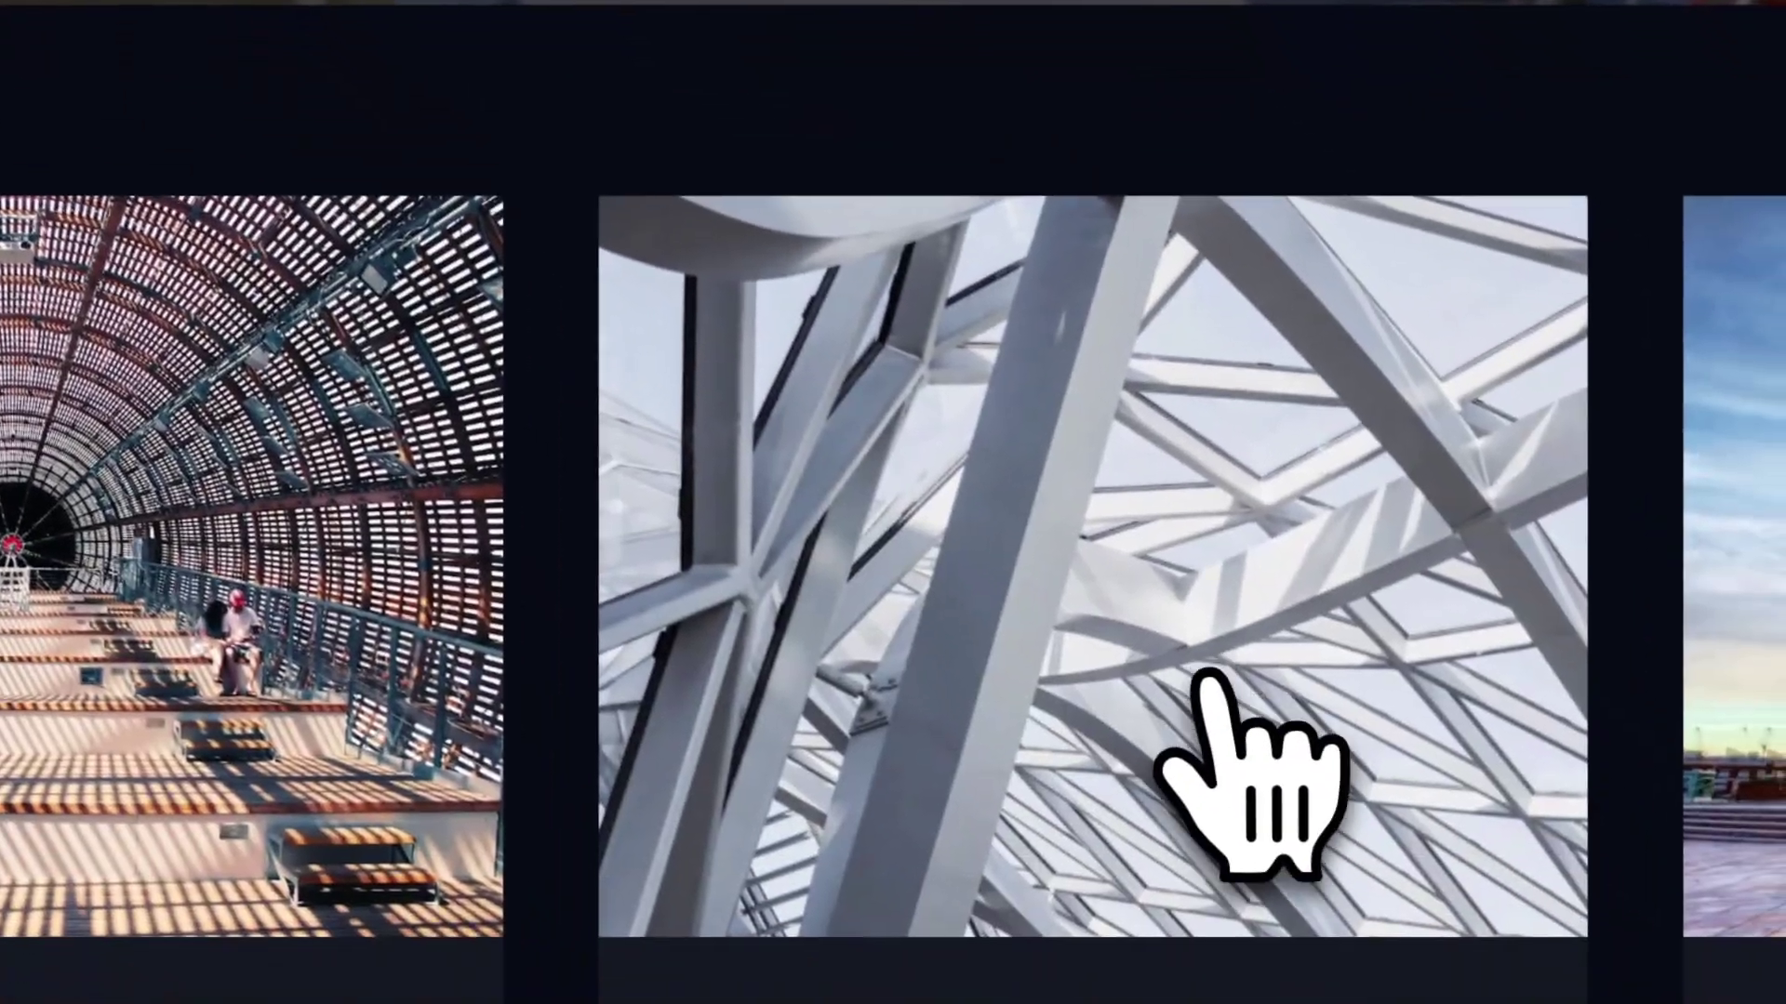
{"action": "scroll", "coordinate": [1200, 674], "scroll_direction": "down", "scroll_amount": 5}
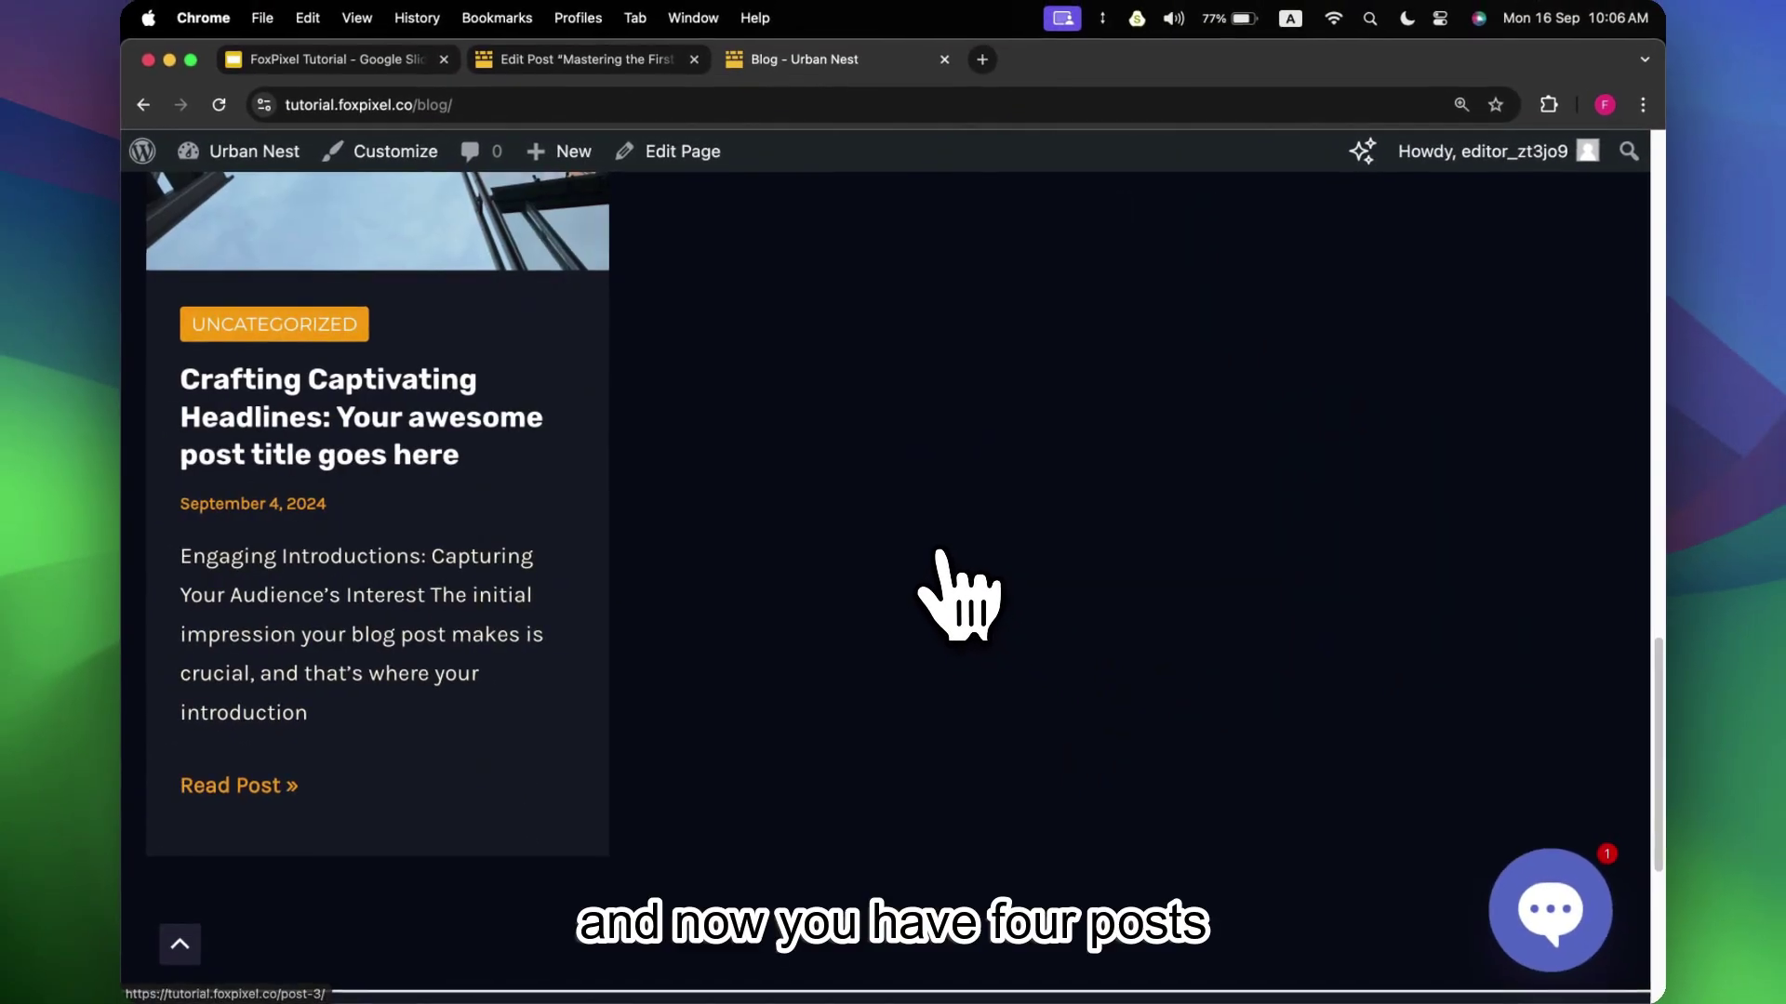
{"action": "scroll", "coordinate": [941, 554], "scroll_direction": "up", "scroll_amount": 10}
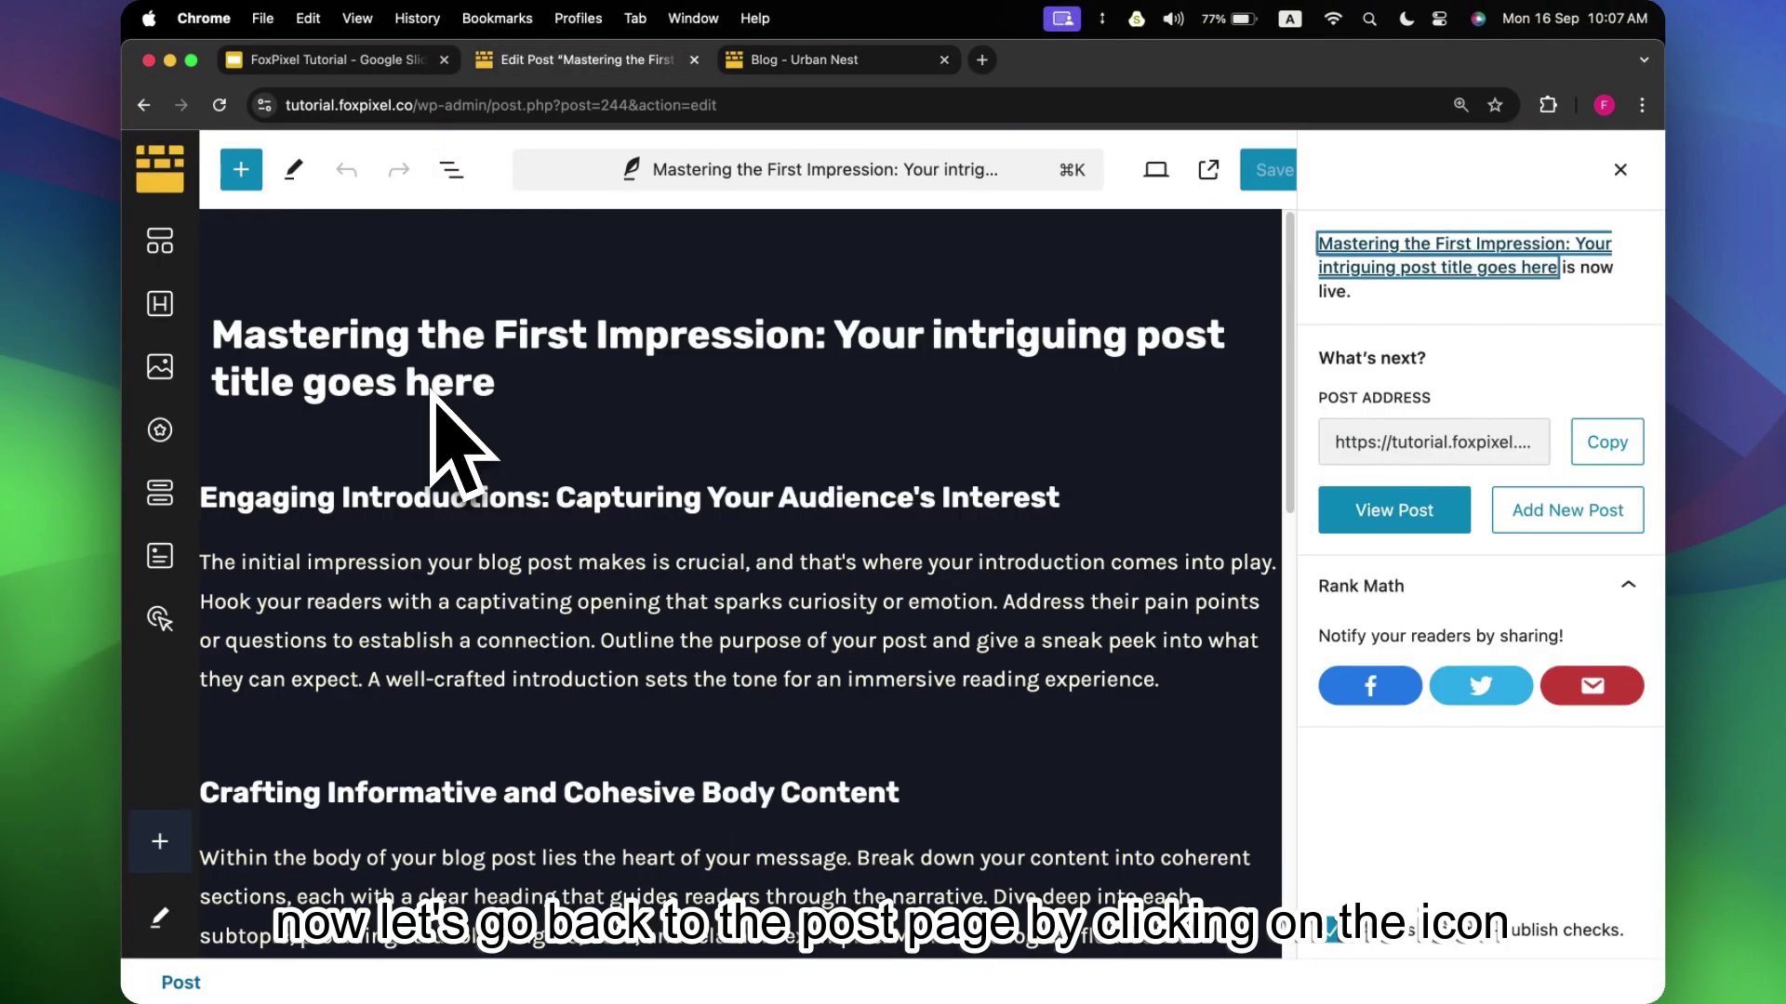
{"action": "left_click", "coordinate": [160, 175]}
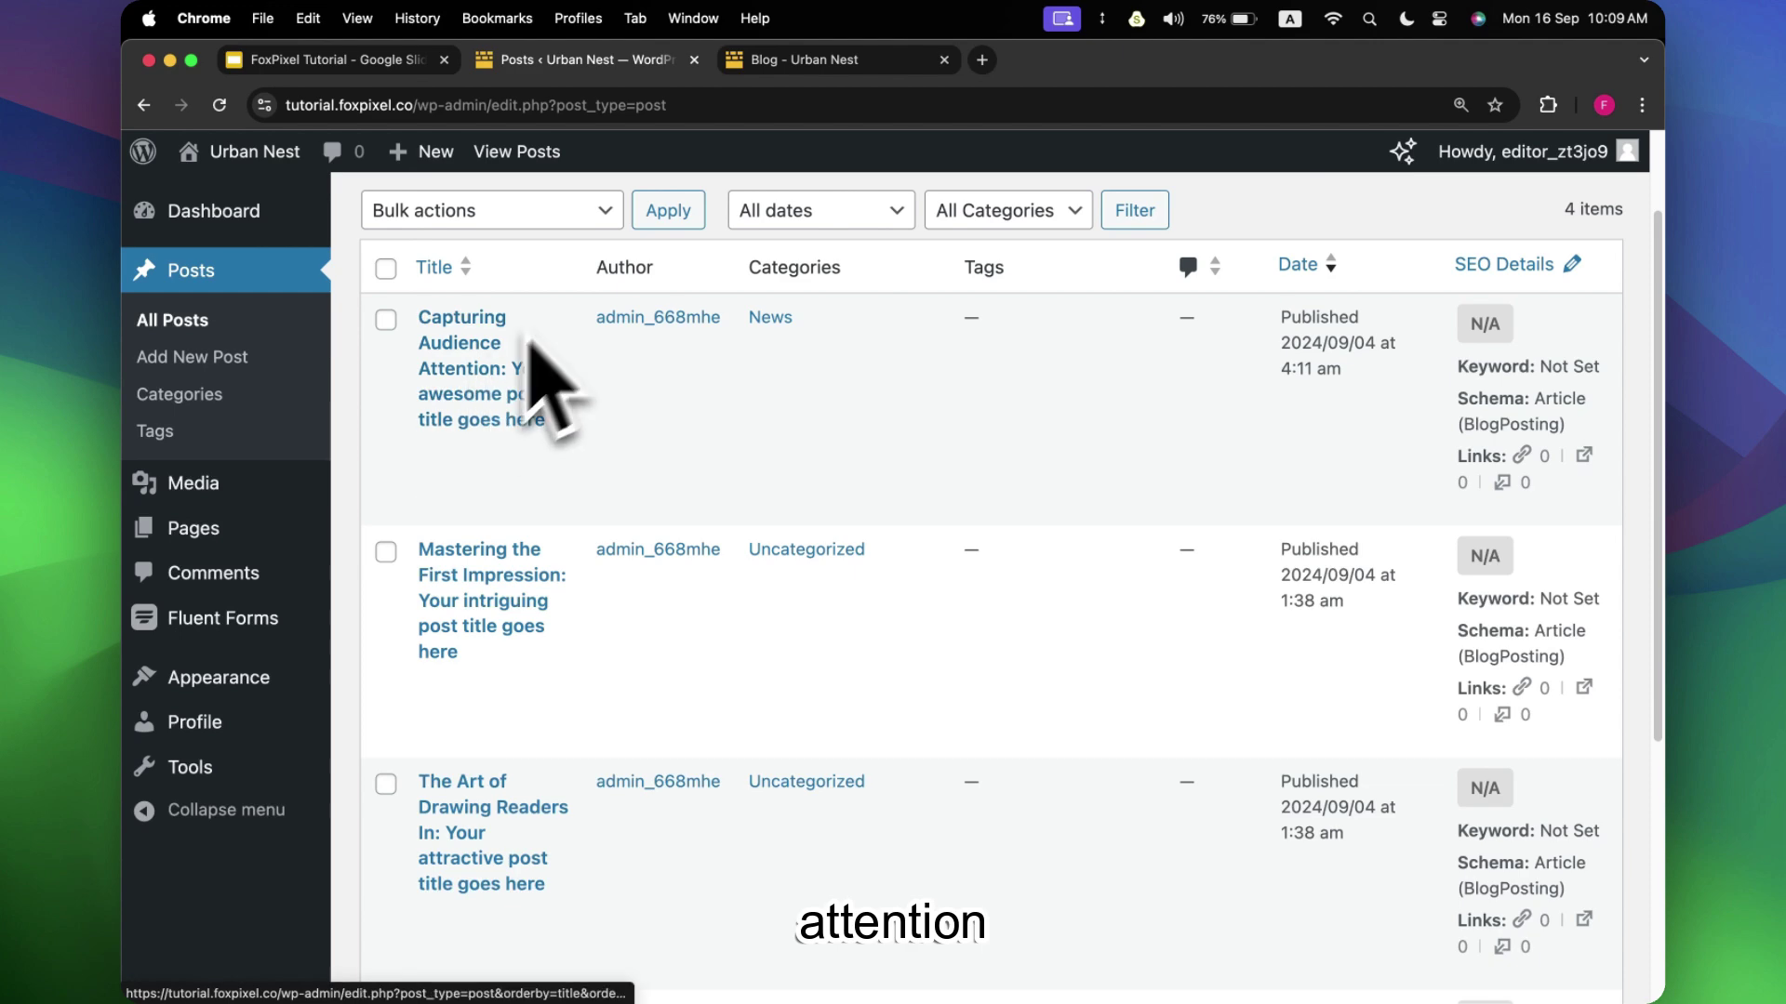
Look through the blog overview page's post cards and open the "Capturing Audience Attention" post.
{"action": "left_click", "coordinate": [828, 61]}
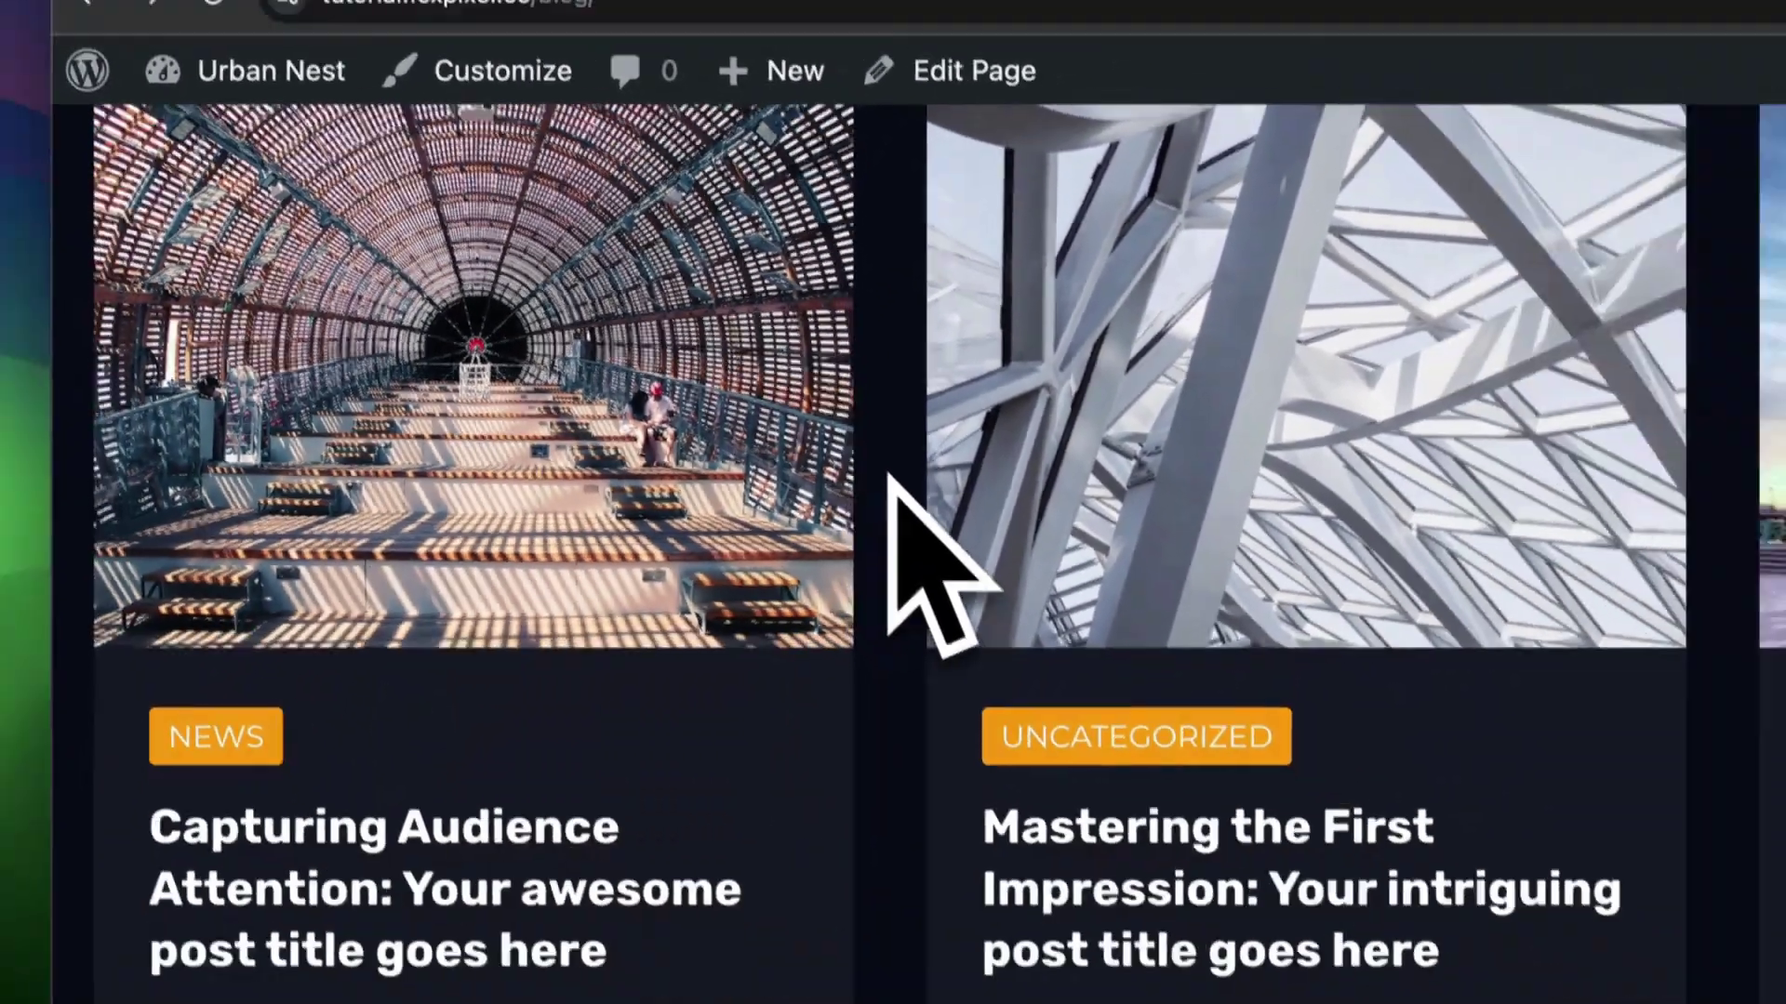
{"action": "scroll", "coordinate": [1077, 746], "scroll_direction": "down", "scroll_amount": 3}
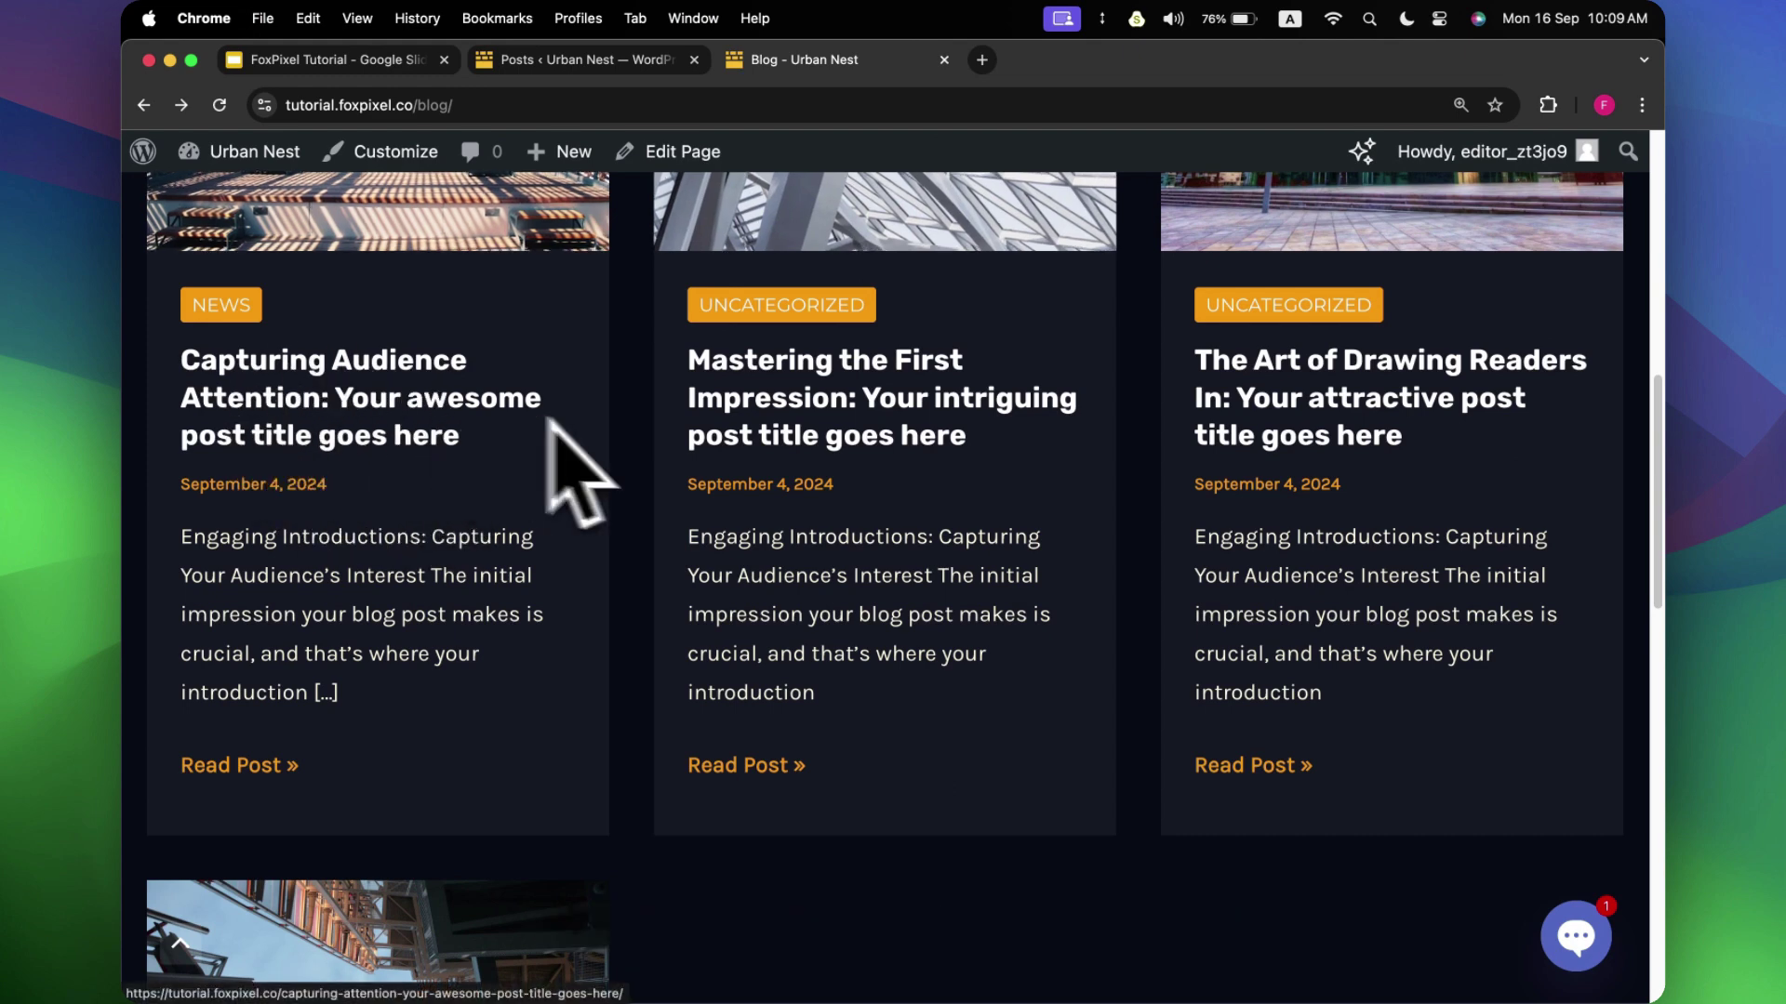
{"action": "scroll", "coordinate": [651, 465], "scroll_direction": "up", "scroll_amount": 5}
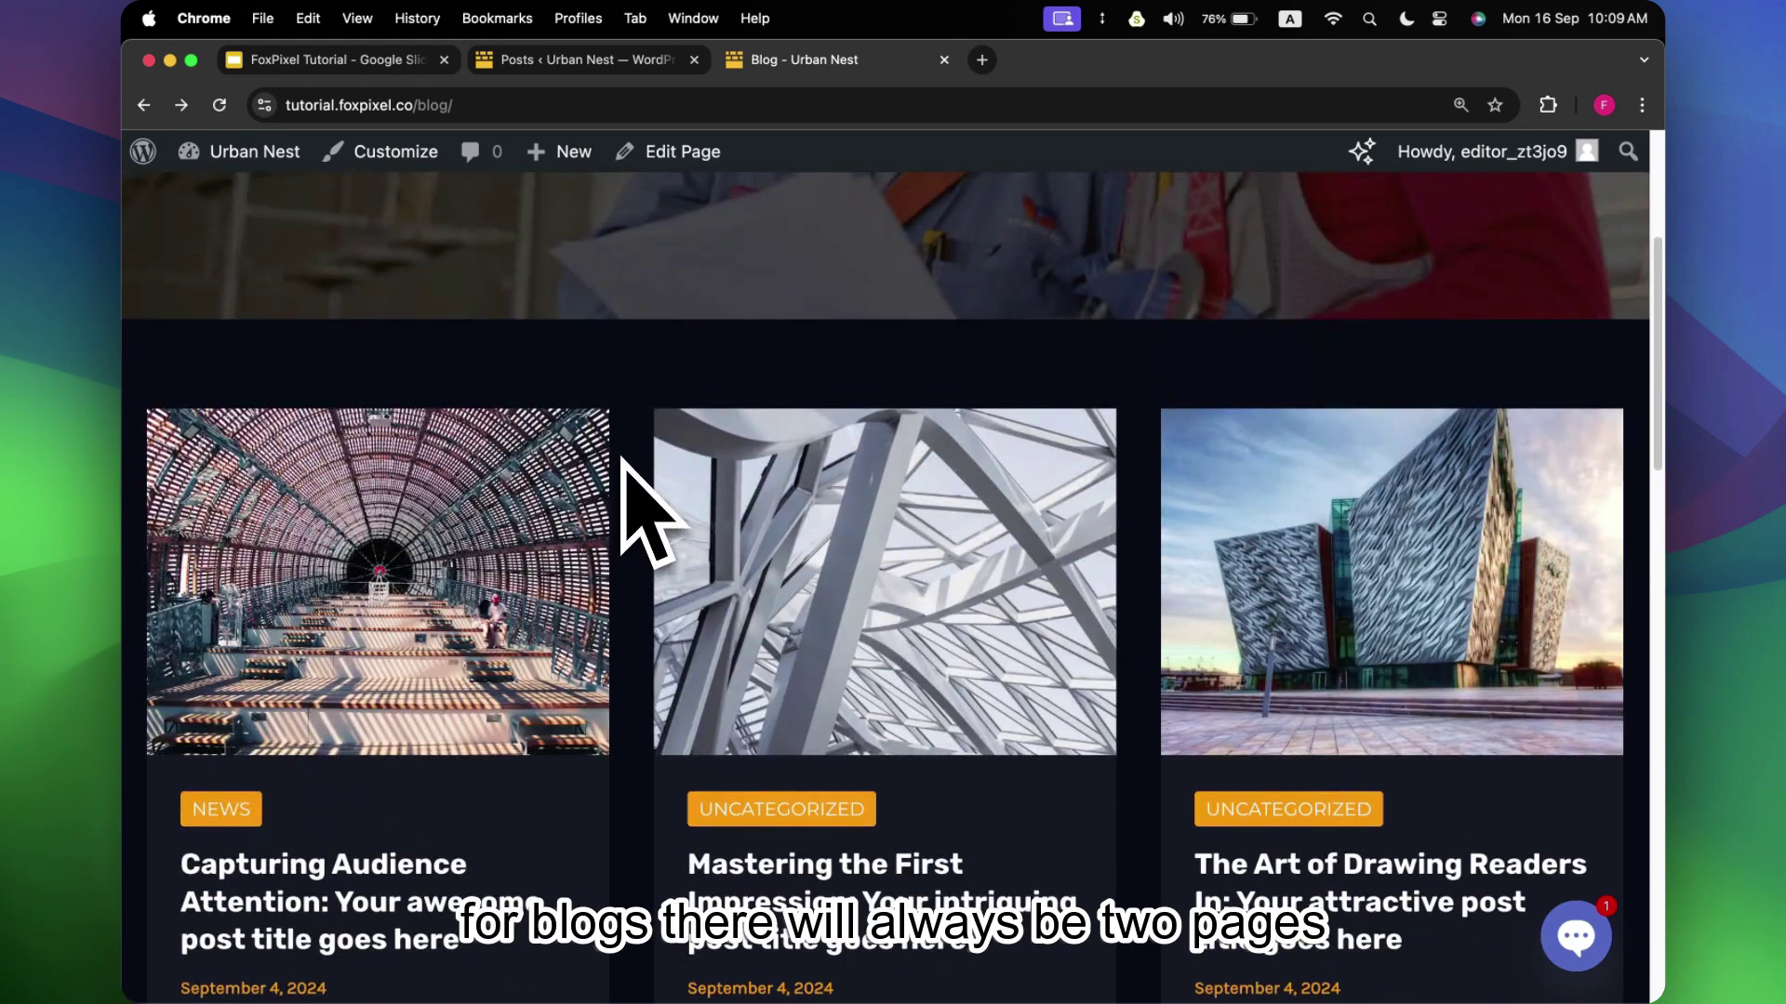
{"action": "scroll", "coordinate": [621, 459], "scroll_direction": "up", "scroll_amount": 2}
{"action": "scroll", "coordinate": [621, 459], "scroll_direction": "up", "scroll_amount": 4}
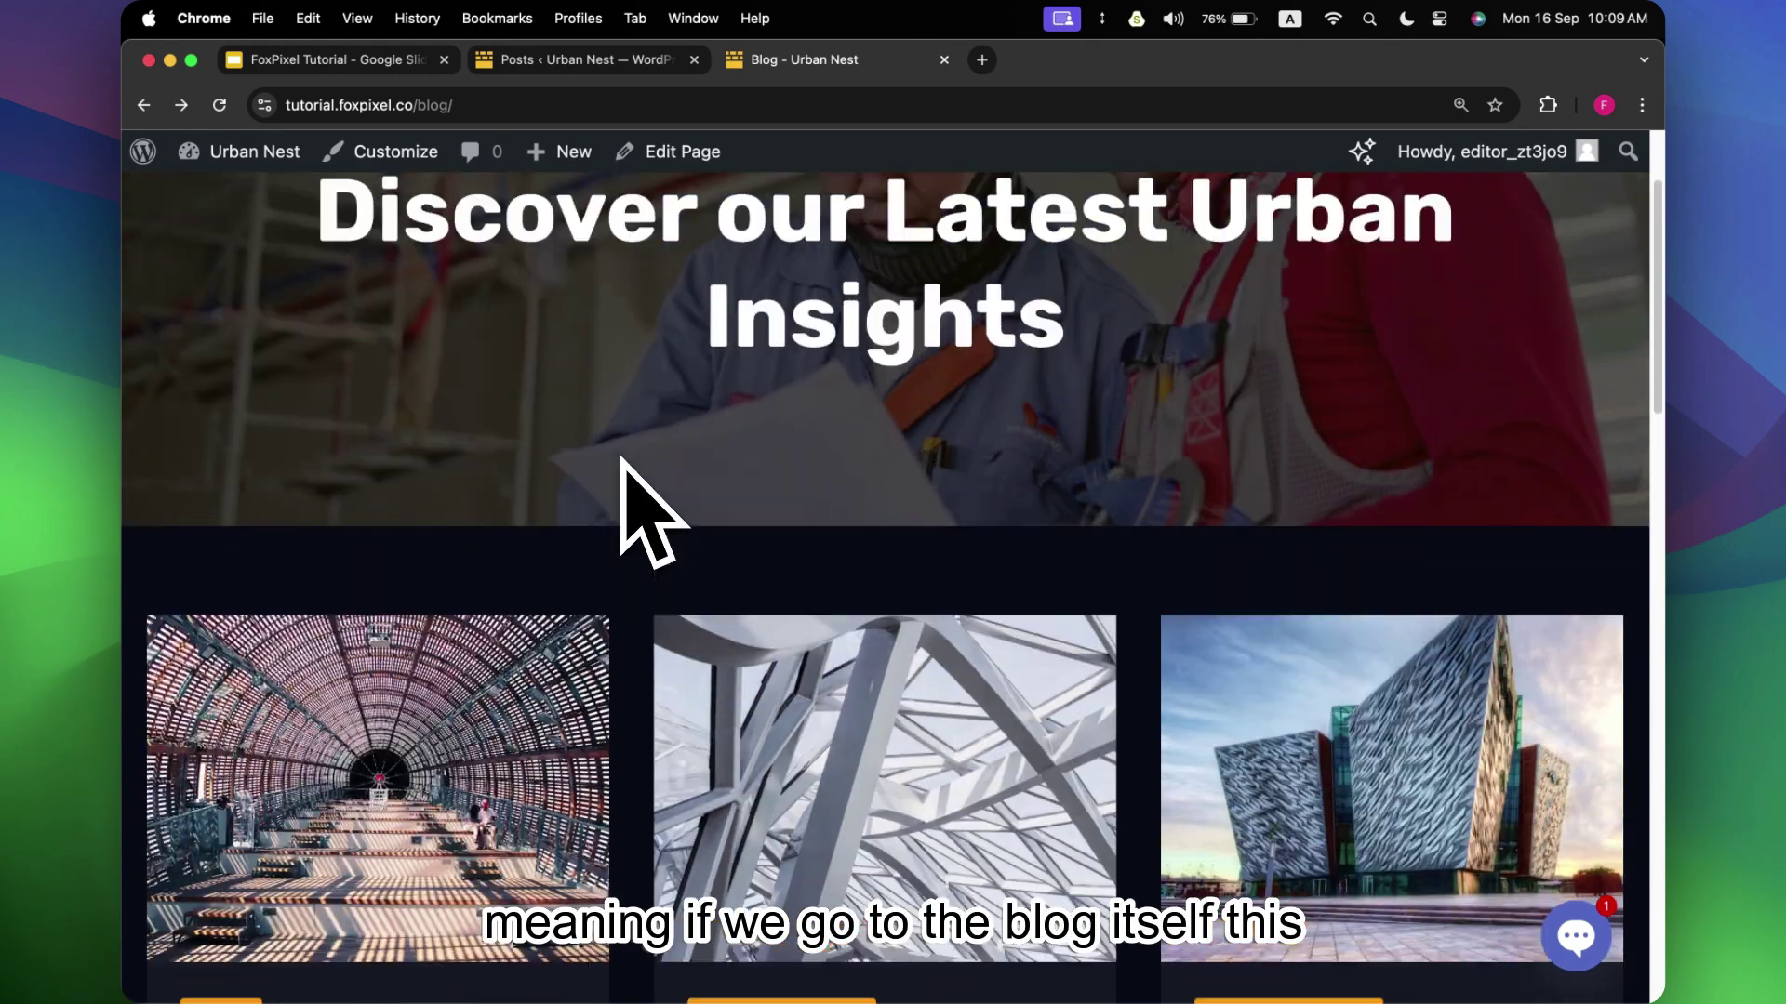
{"action": "scroll", "coordinate": [518, 418], "scroll_direction": "down", "scroll_amount": 10}
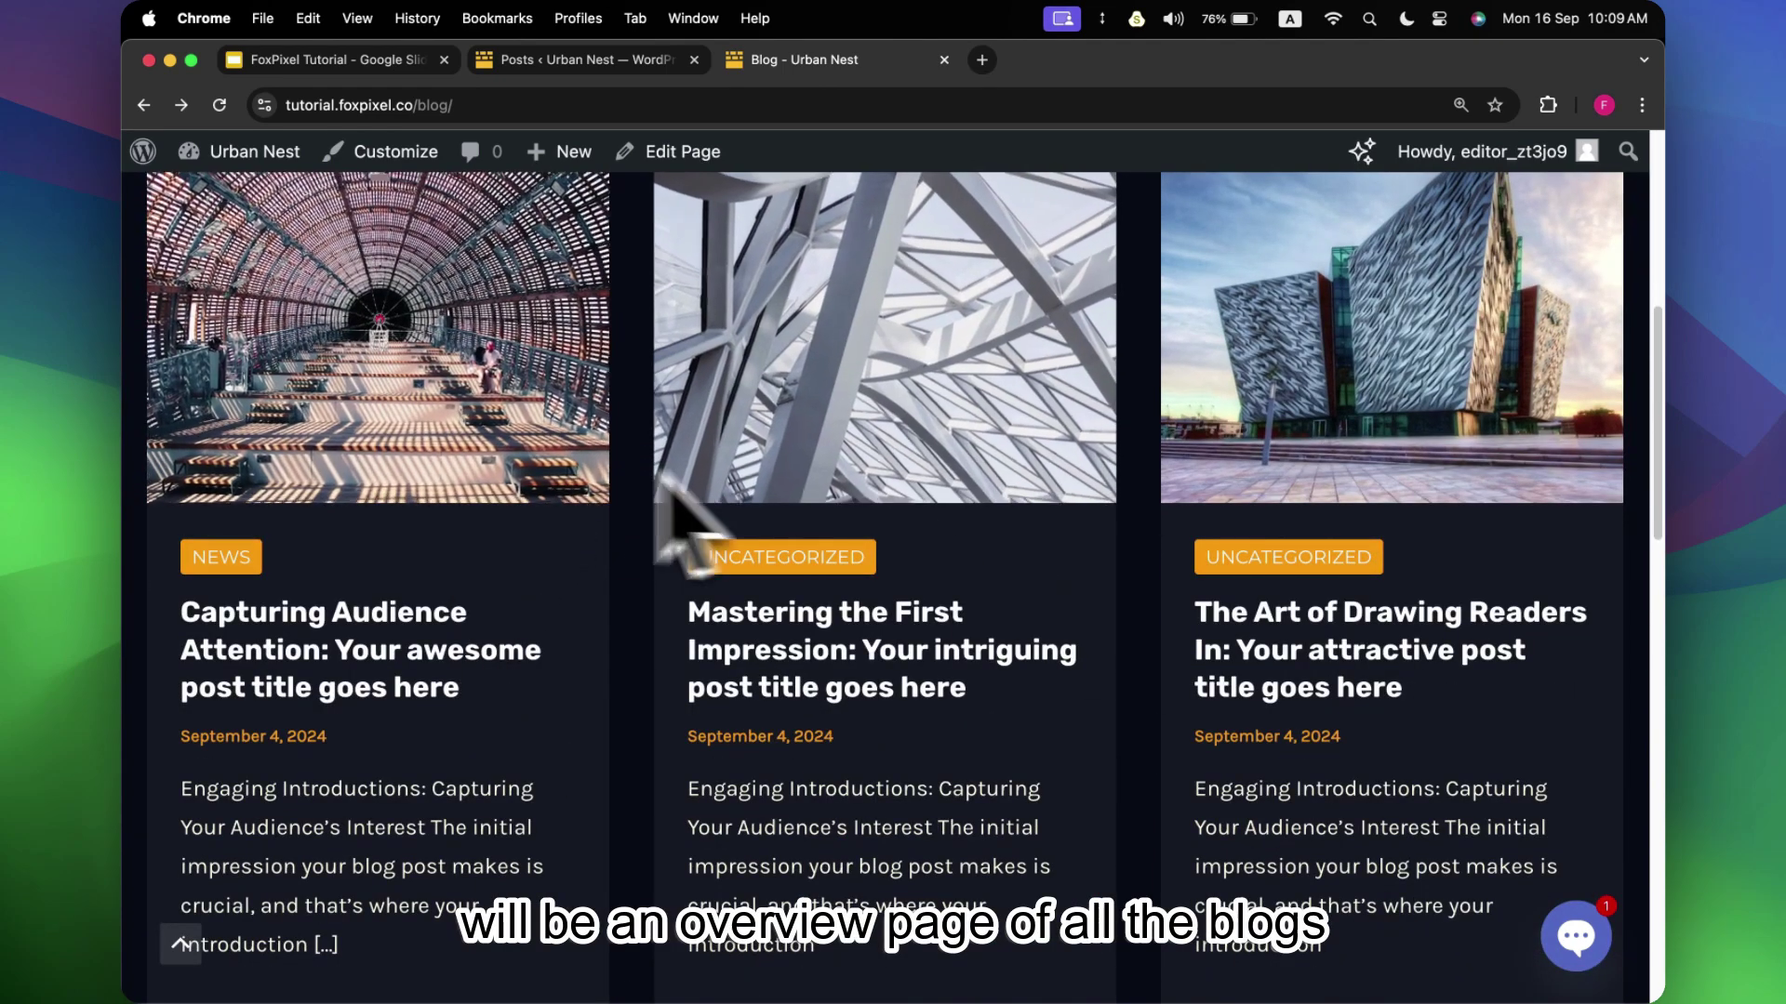
{"action": "scroll", "coordinate": [400, 707], "scroll_direction": "down", "scroll_amount": 12}
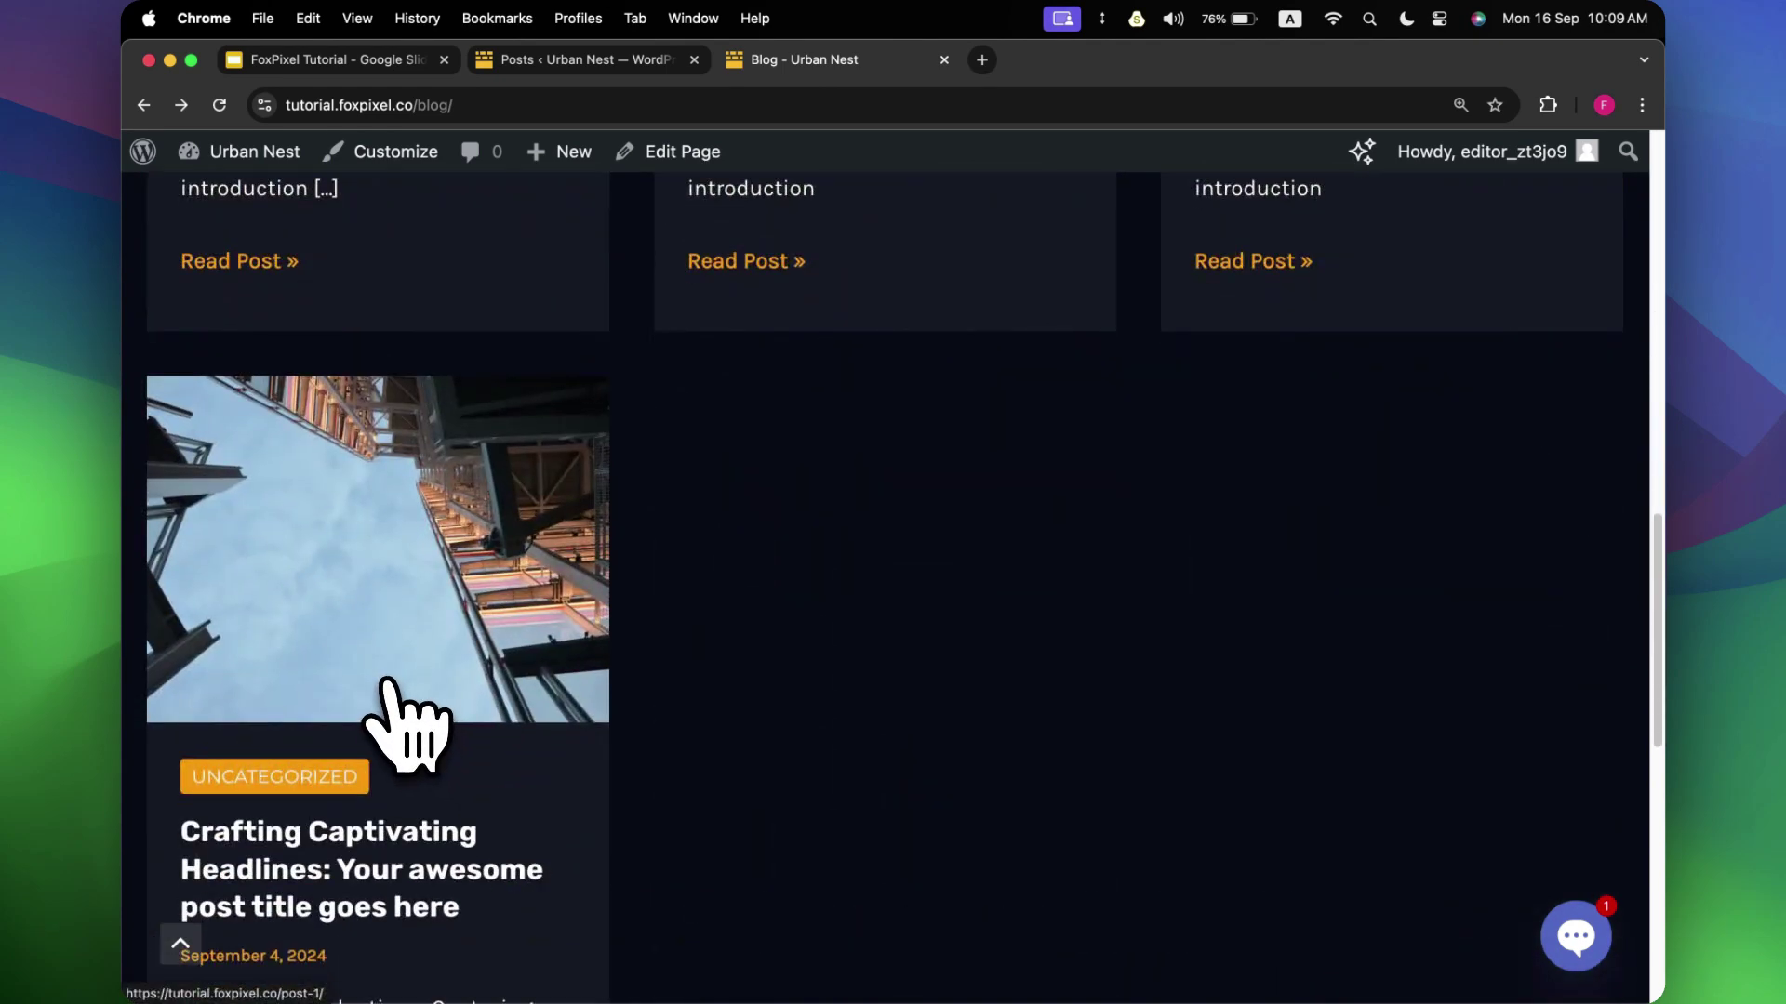
{"action": "scroll", "coordinate": [388, 688], "scroll_direction": "up", "scroll_amount": 12}
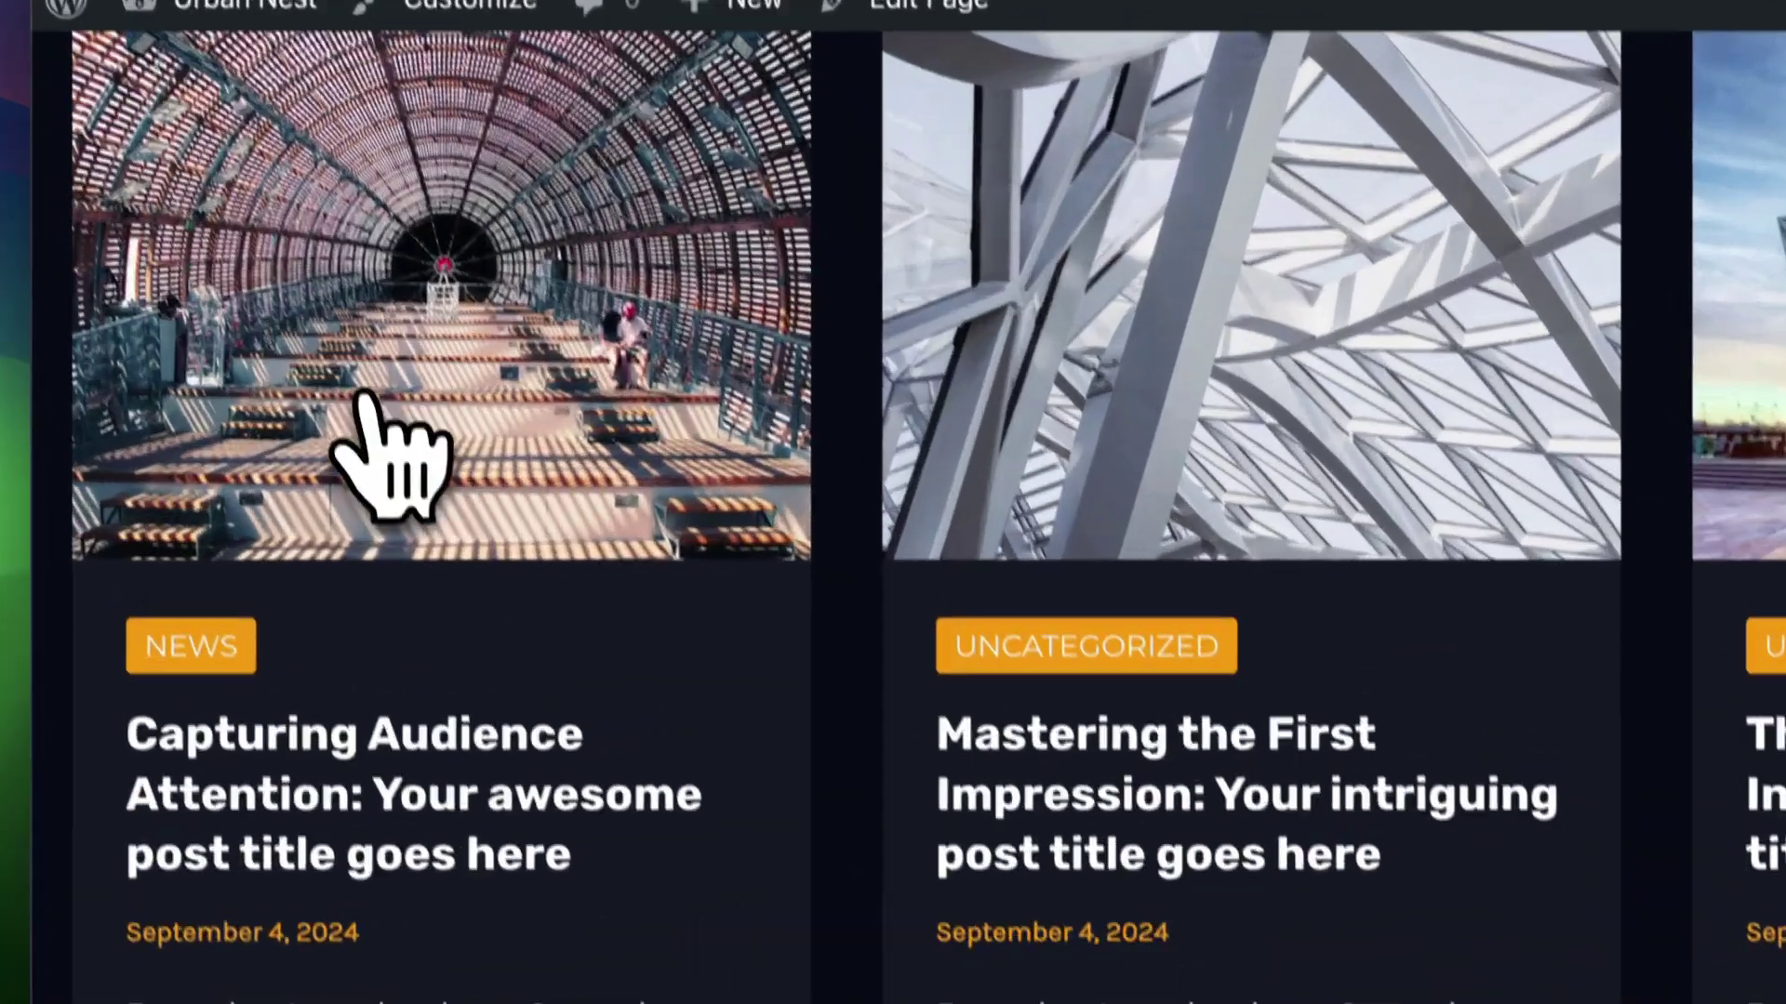
{"action": "left_click", "coordinate": [326, 400]}
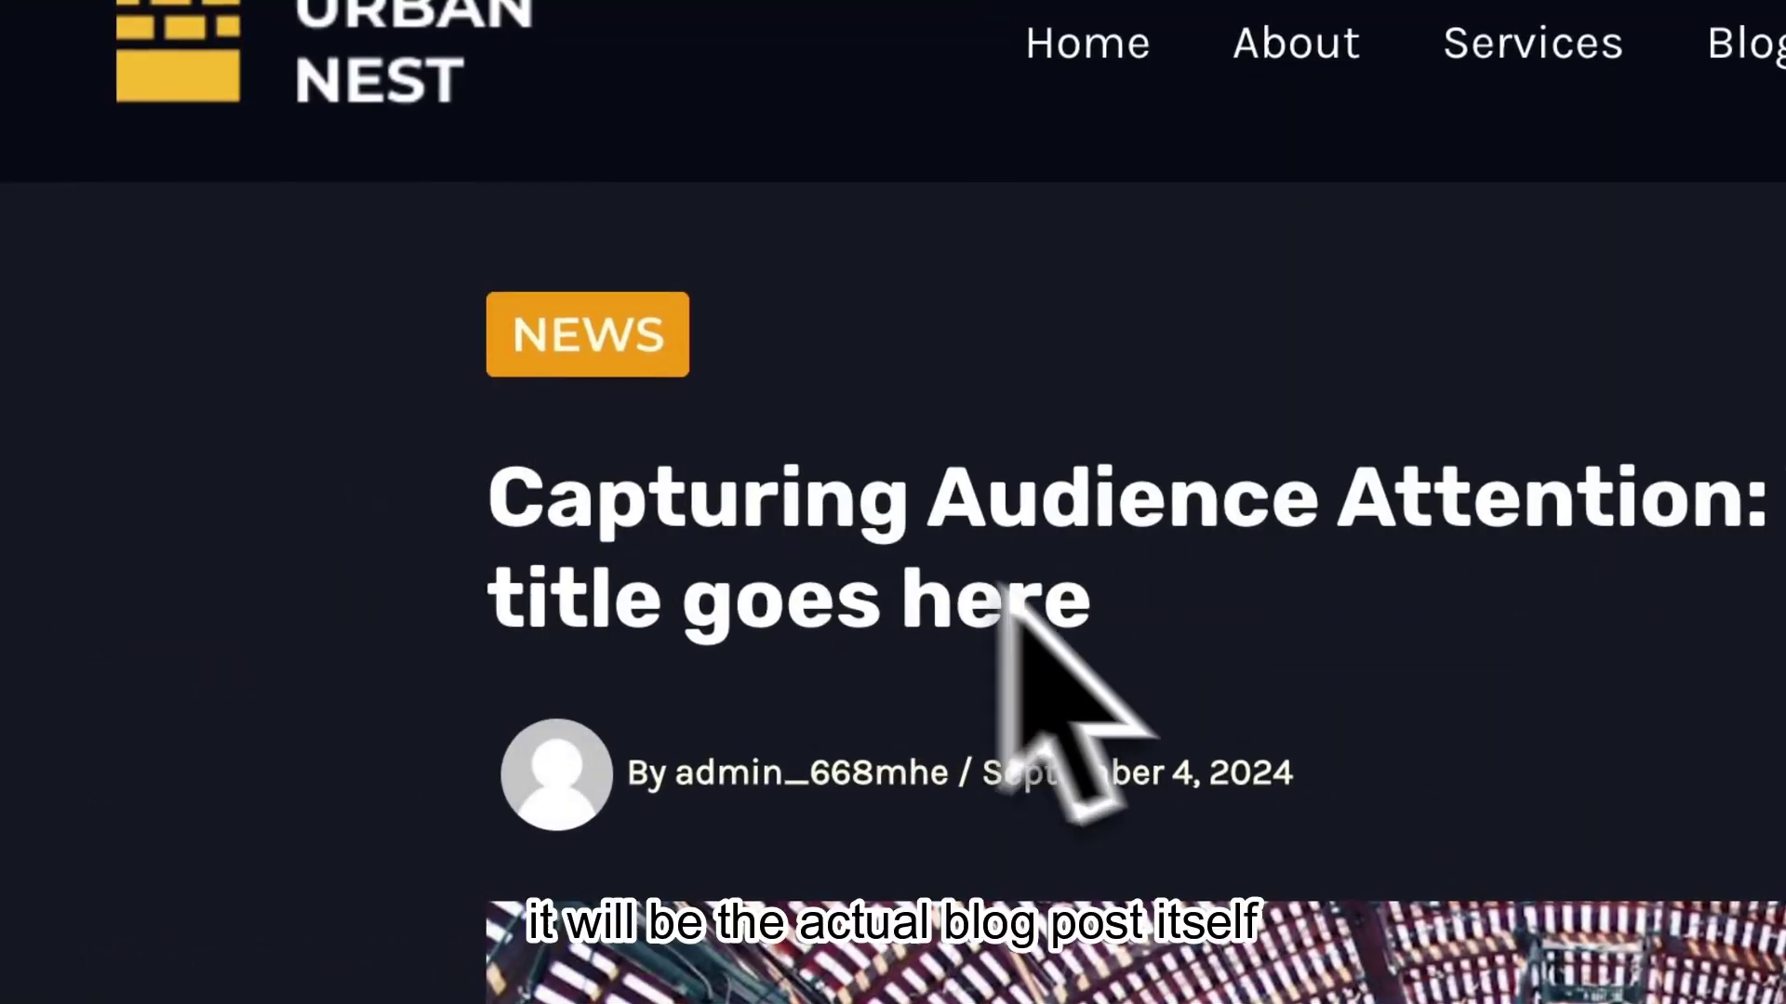
Look through the opened post, return to the blog overview page and check the category labels on the post cards.
{"action": "scroll", "coordinate": [933, 526], "scroll_direction": "down", "scroll_amount": 20}
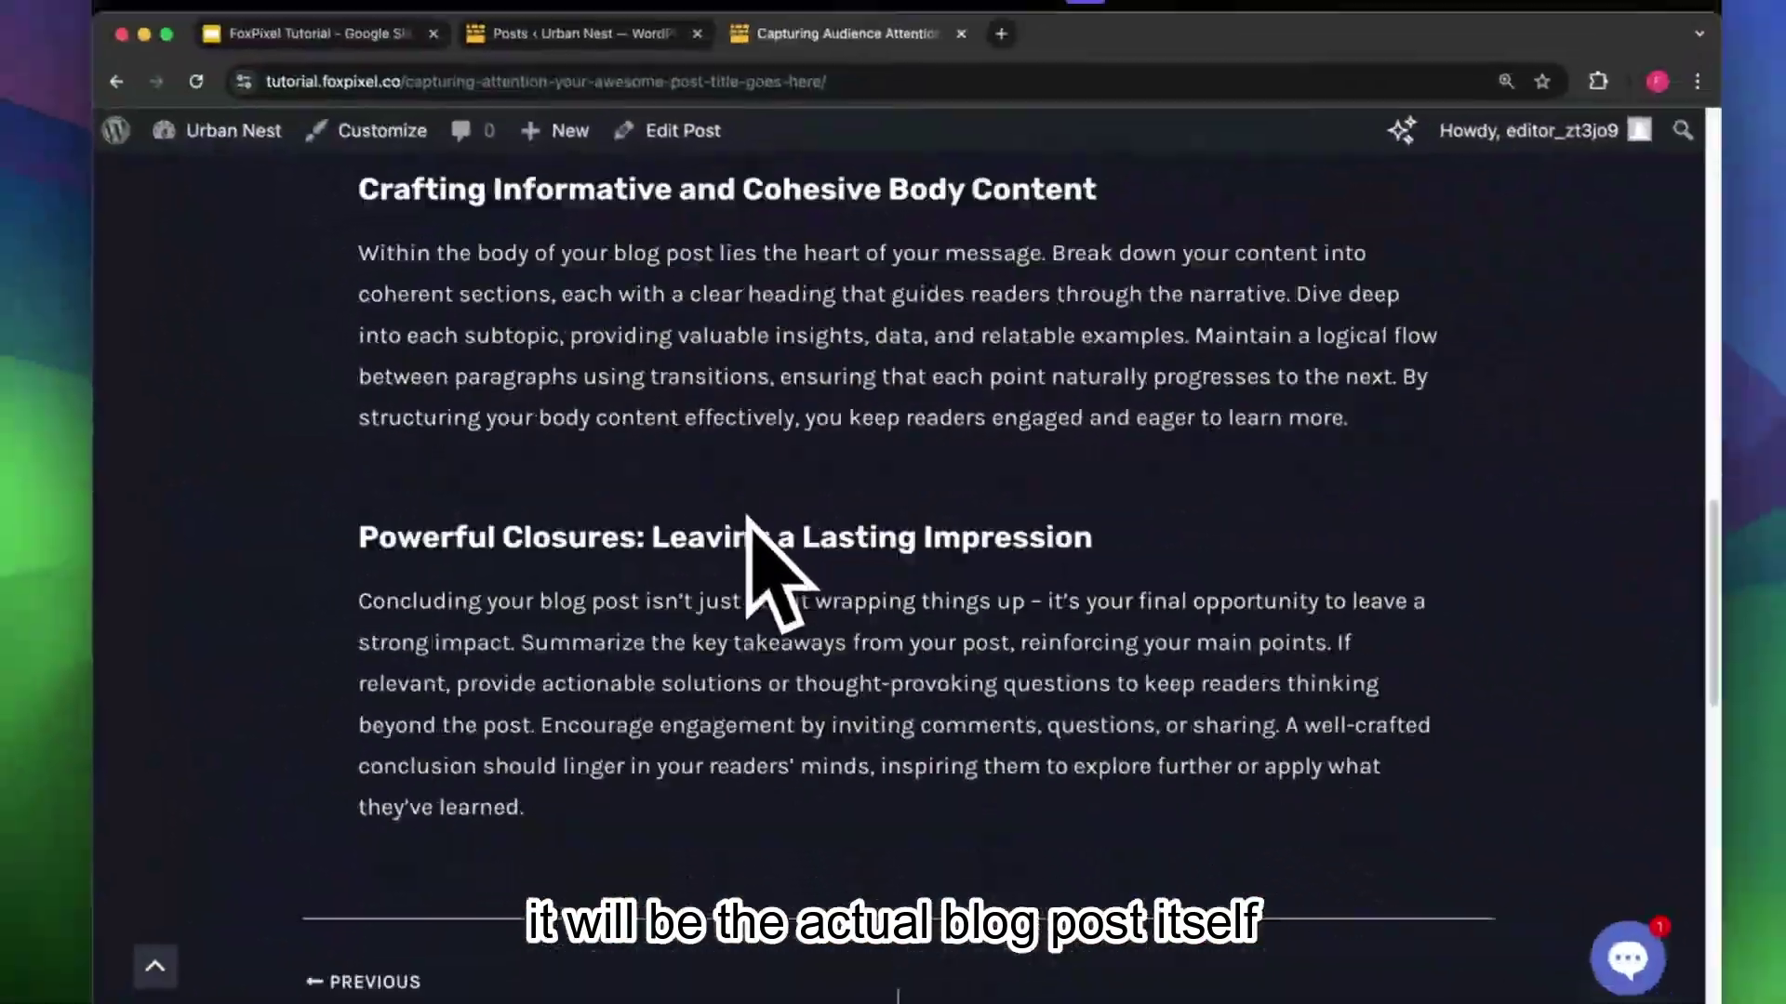
{"action": "scroll", "coordinate": [748, 539], "scroll_direction": "up", "scroll_amount": 20}
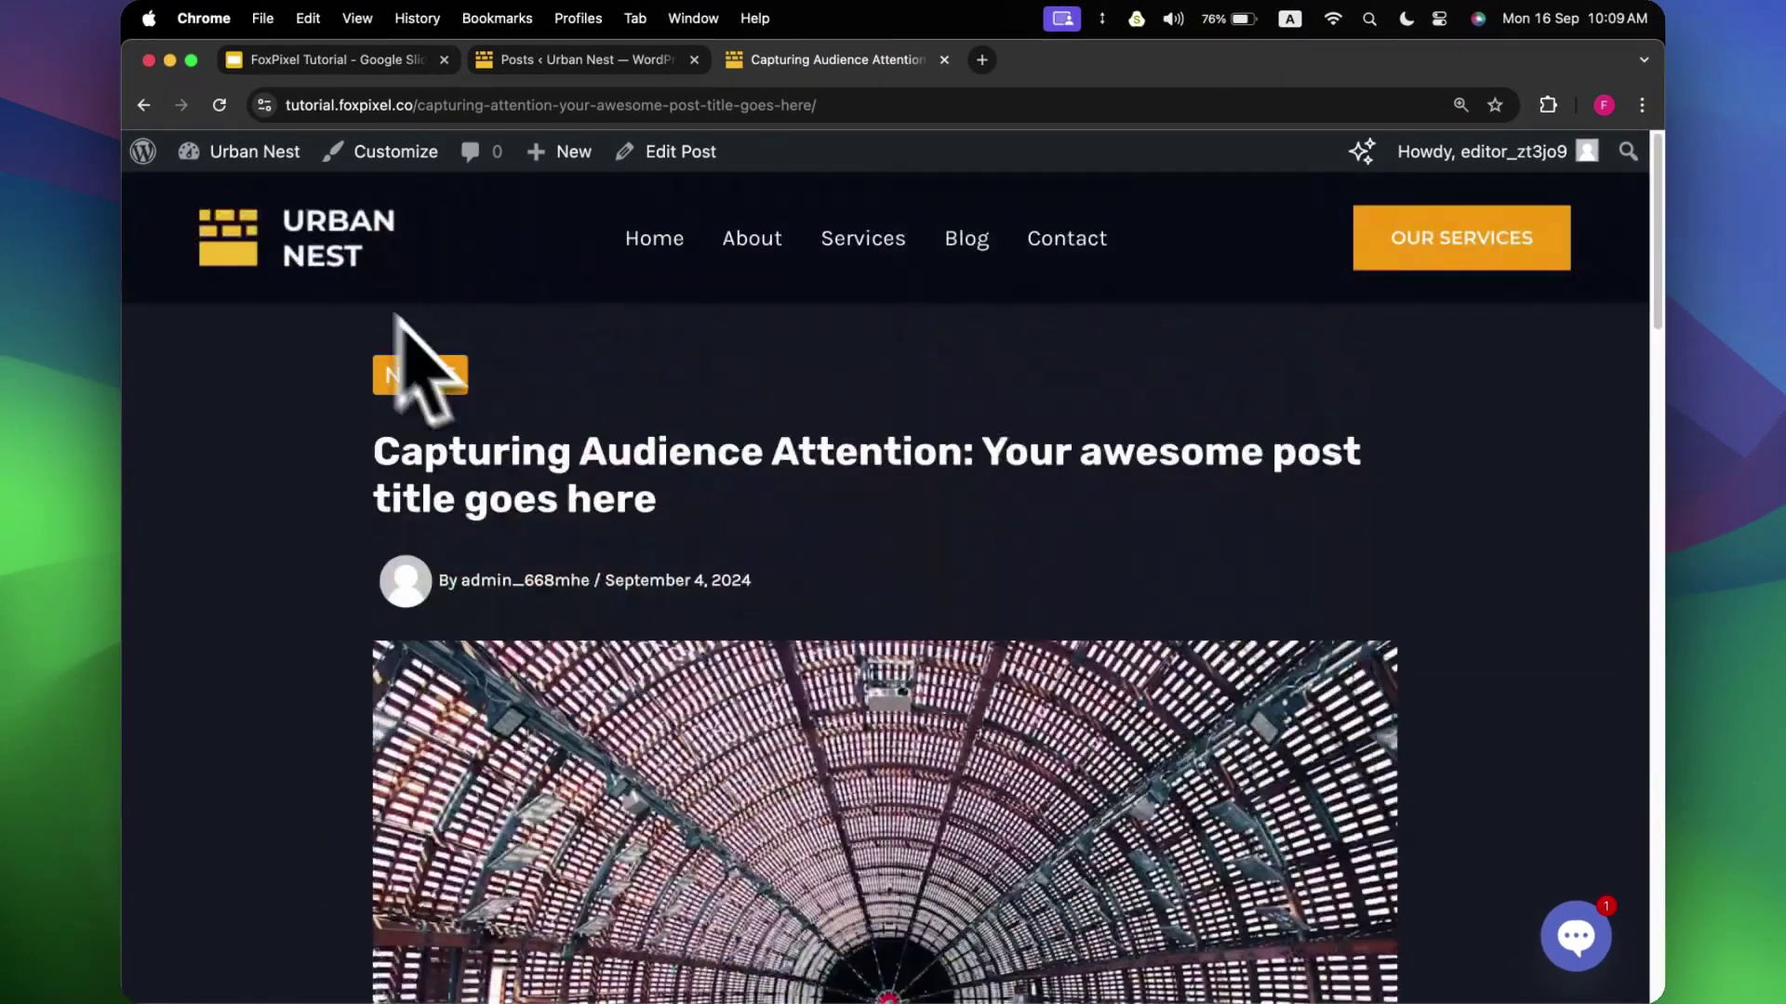
{"action": "left_click", "coordinate": [149, 104]}
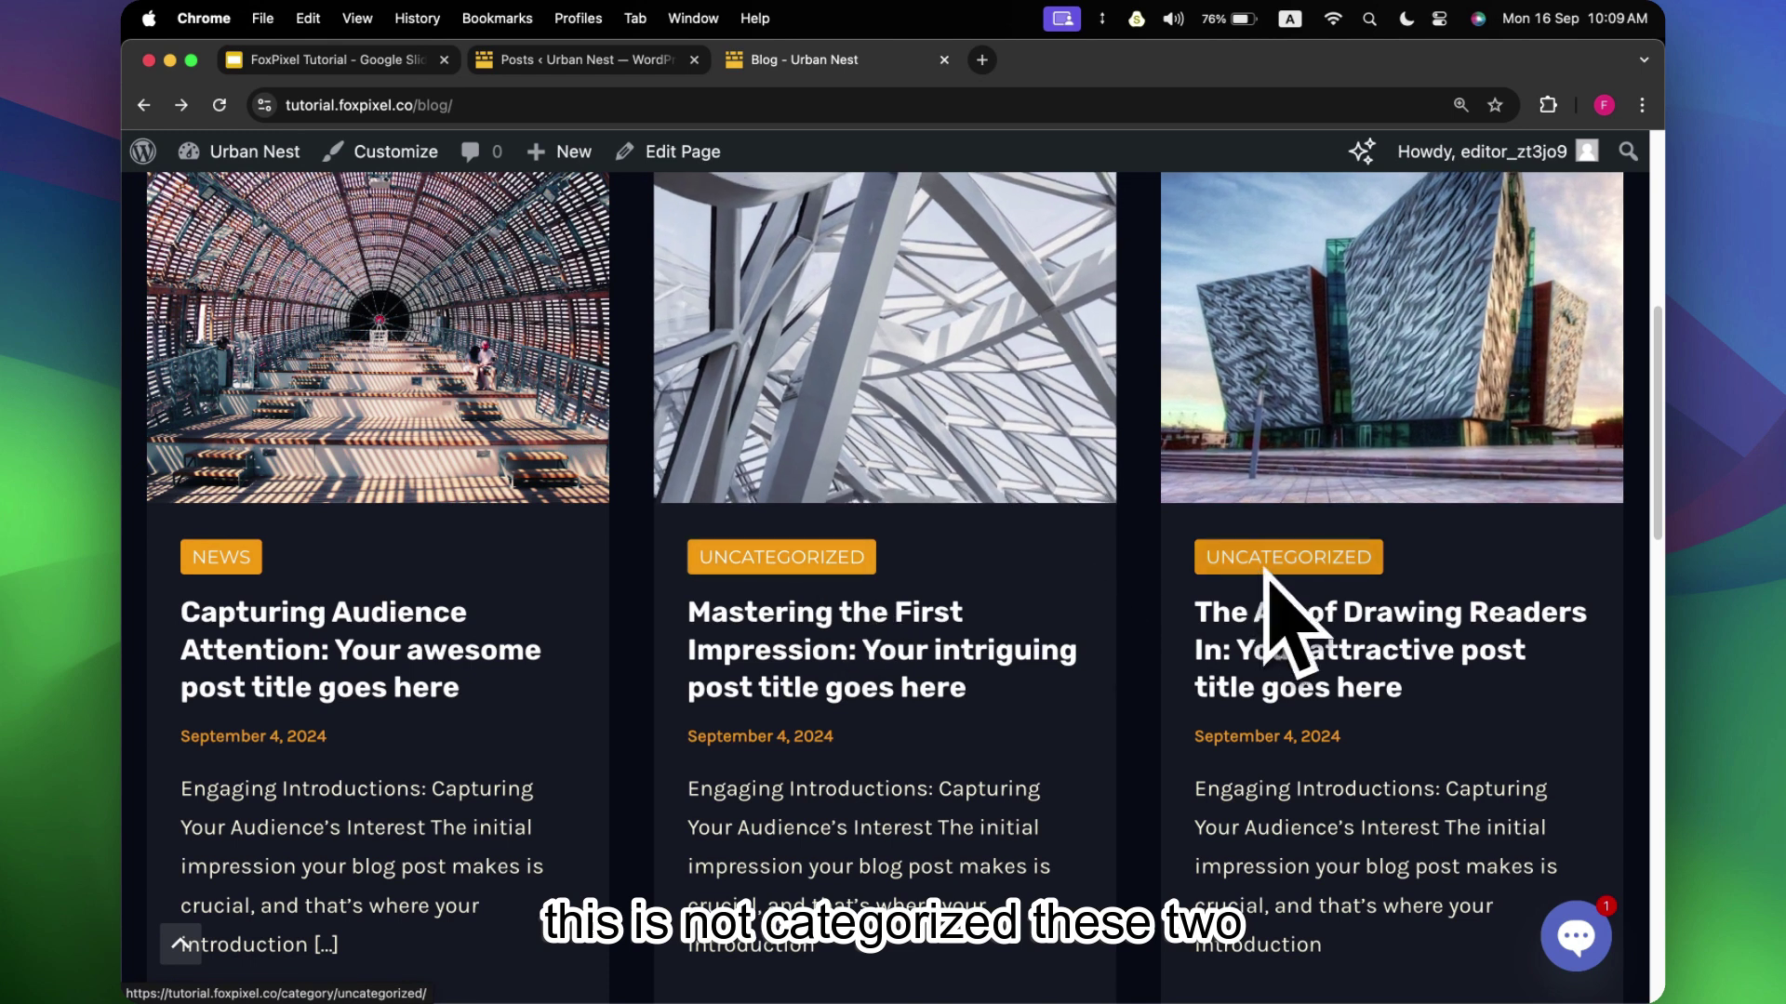
{"action": "scroll", "coordinate": [1227, 633], "scroll_direction": "down", "scroll_amount": 10}
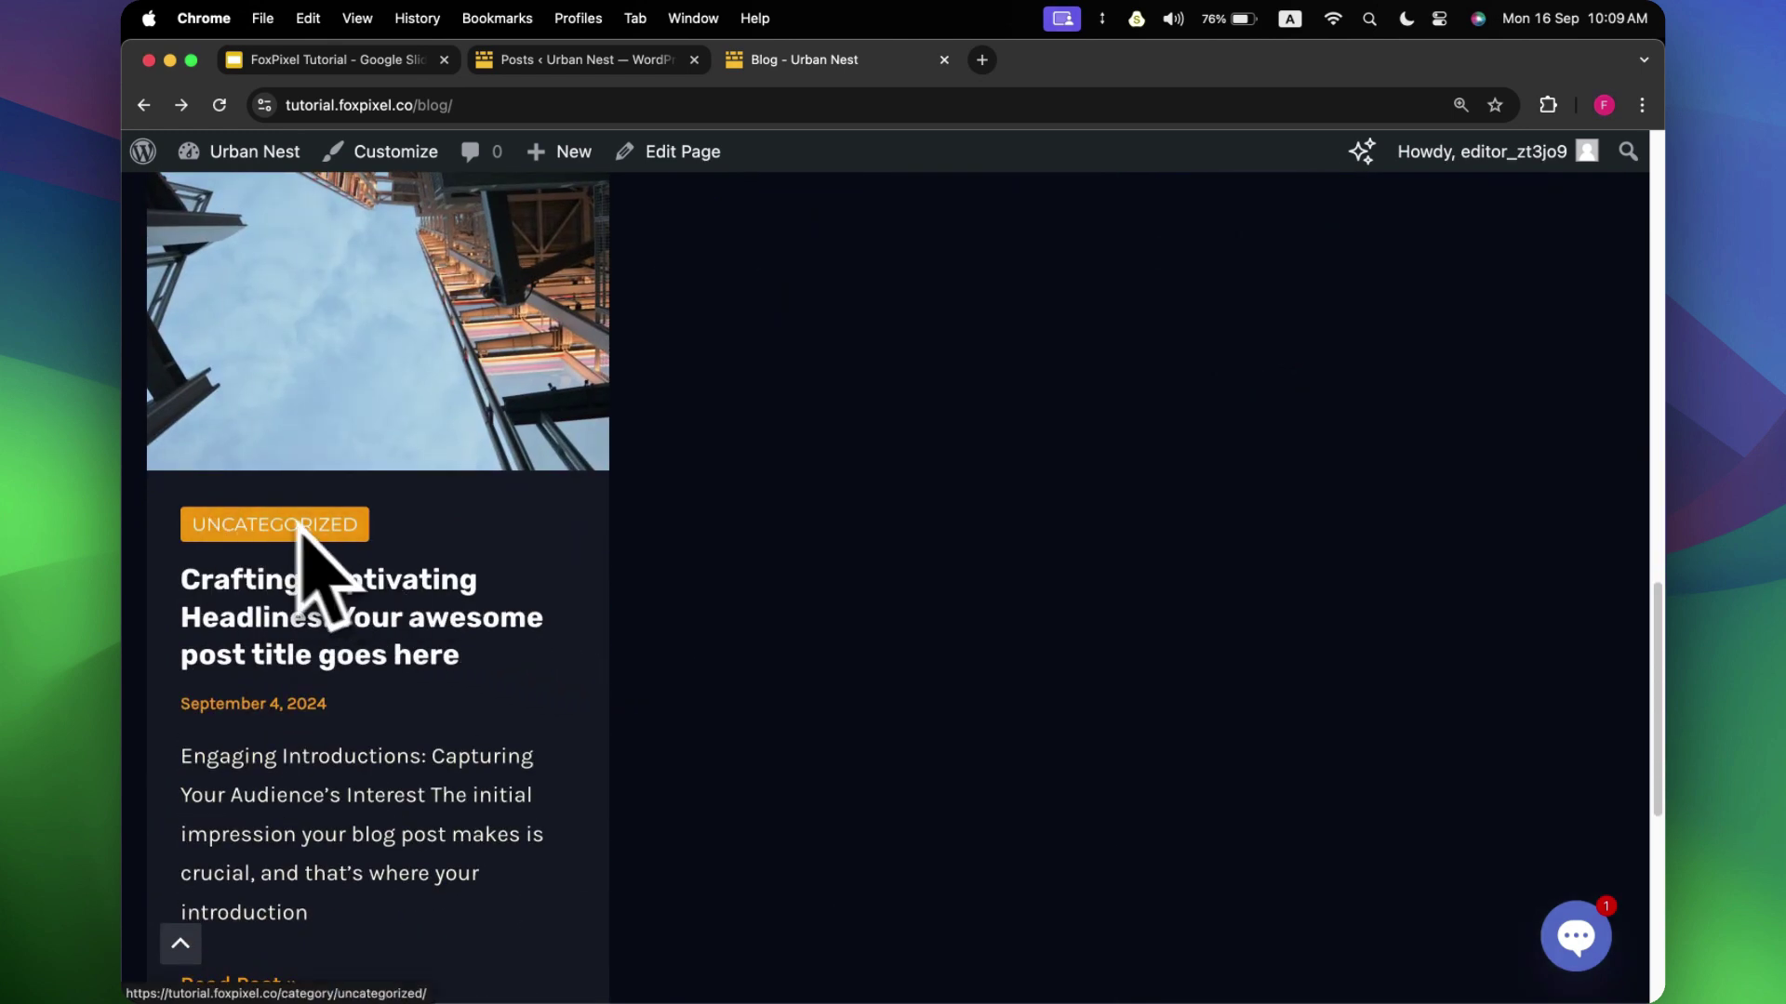
{"action": "scroll", "coordinate": [630, 658], "scroll_direction": "up", "scroll_amount": 10}
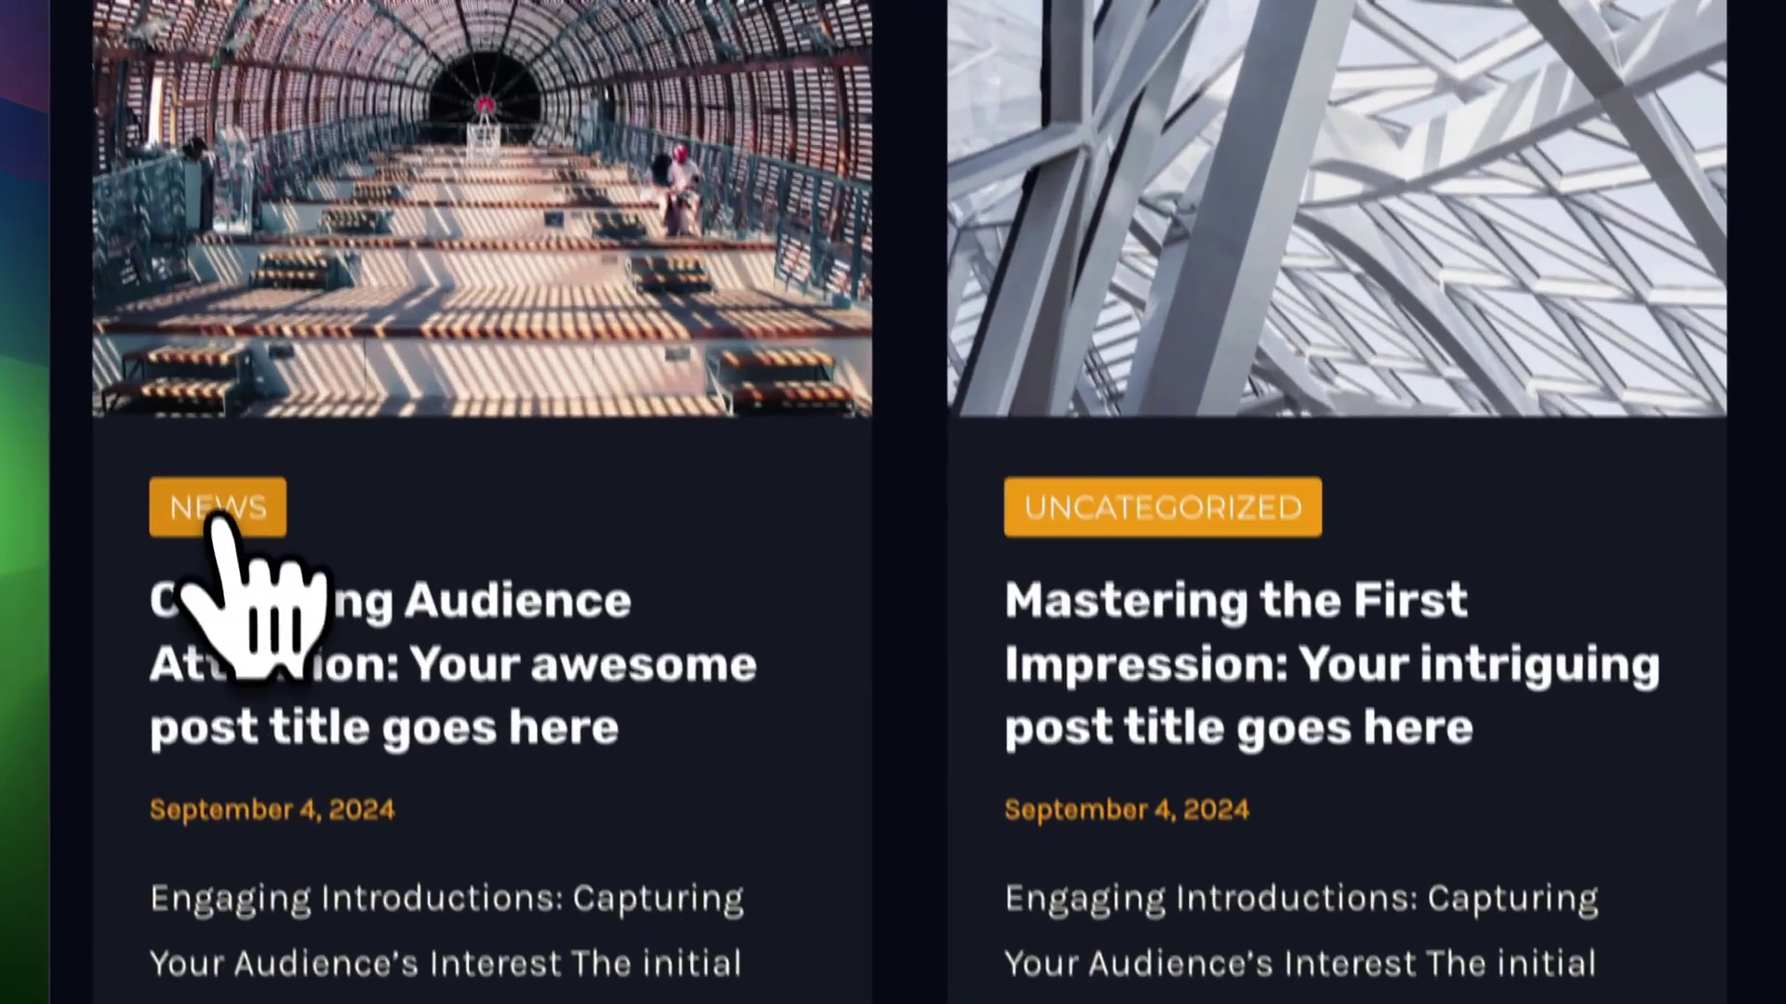
View the News and Uncategorized category pages from the post card labels, returning to the blog overview after each.
{"action": "left_click", "coordinate": [223, 564]}
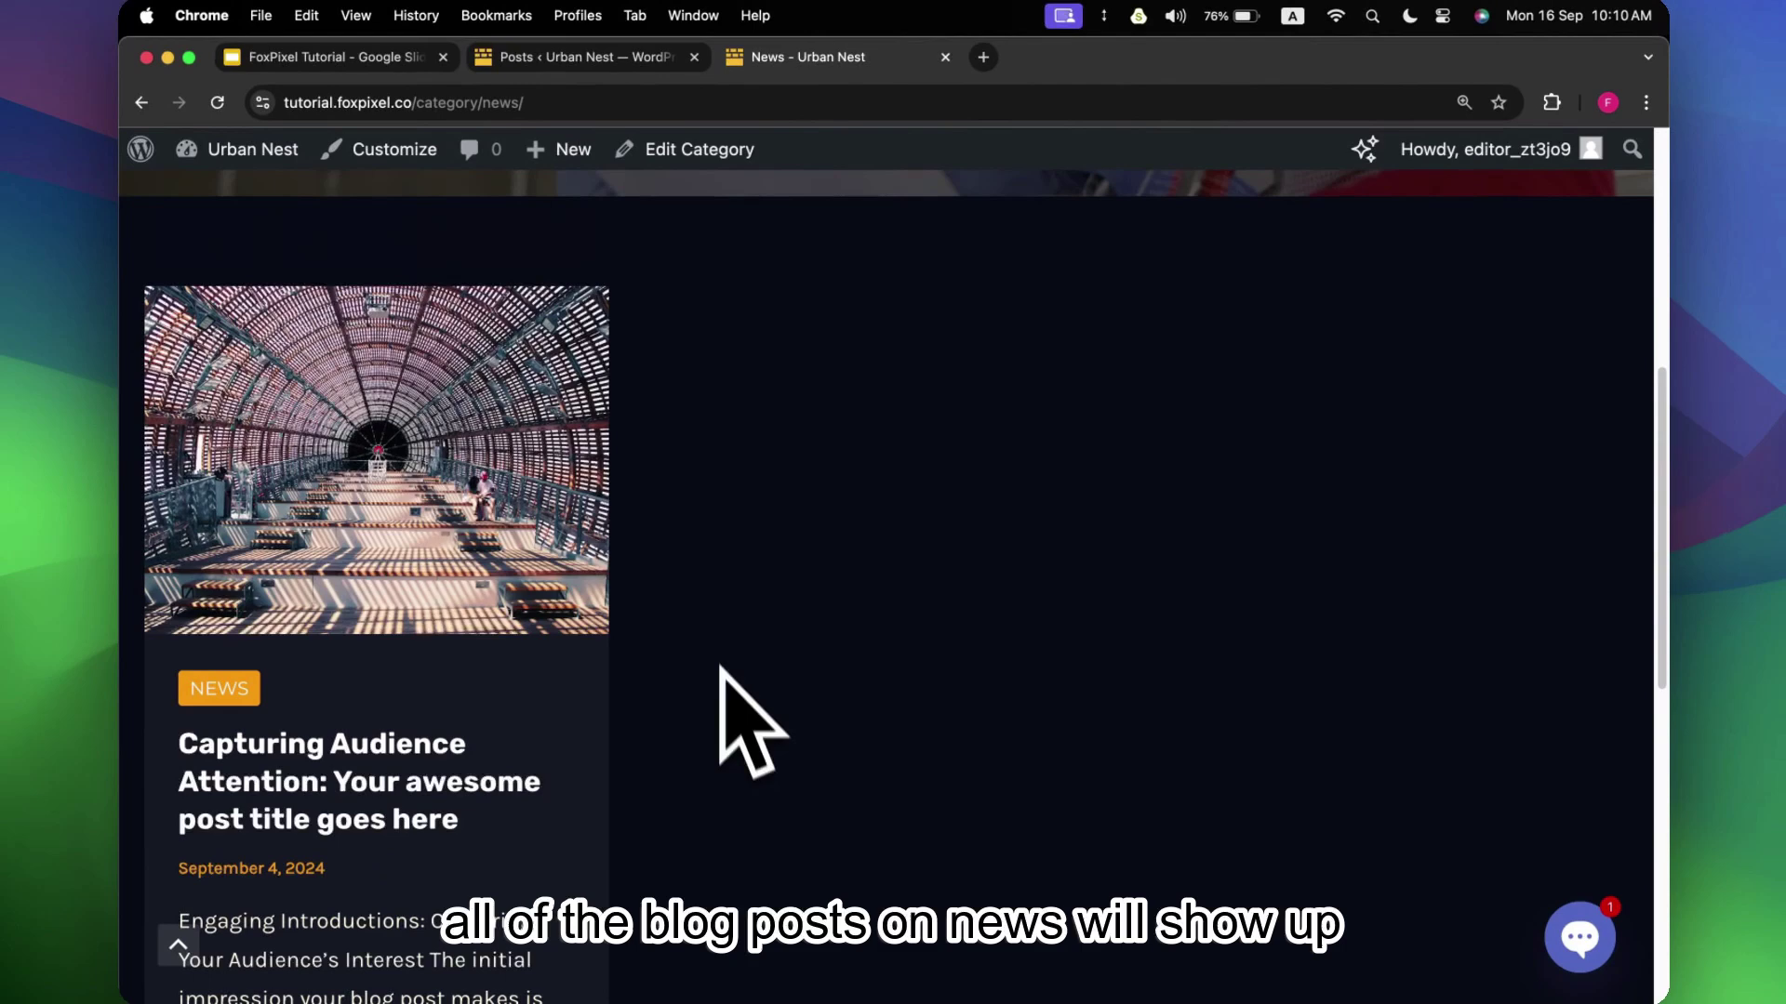
{"action": "left_click", "coordinate": [144, 105]}
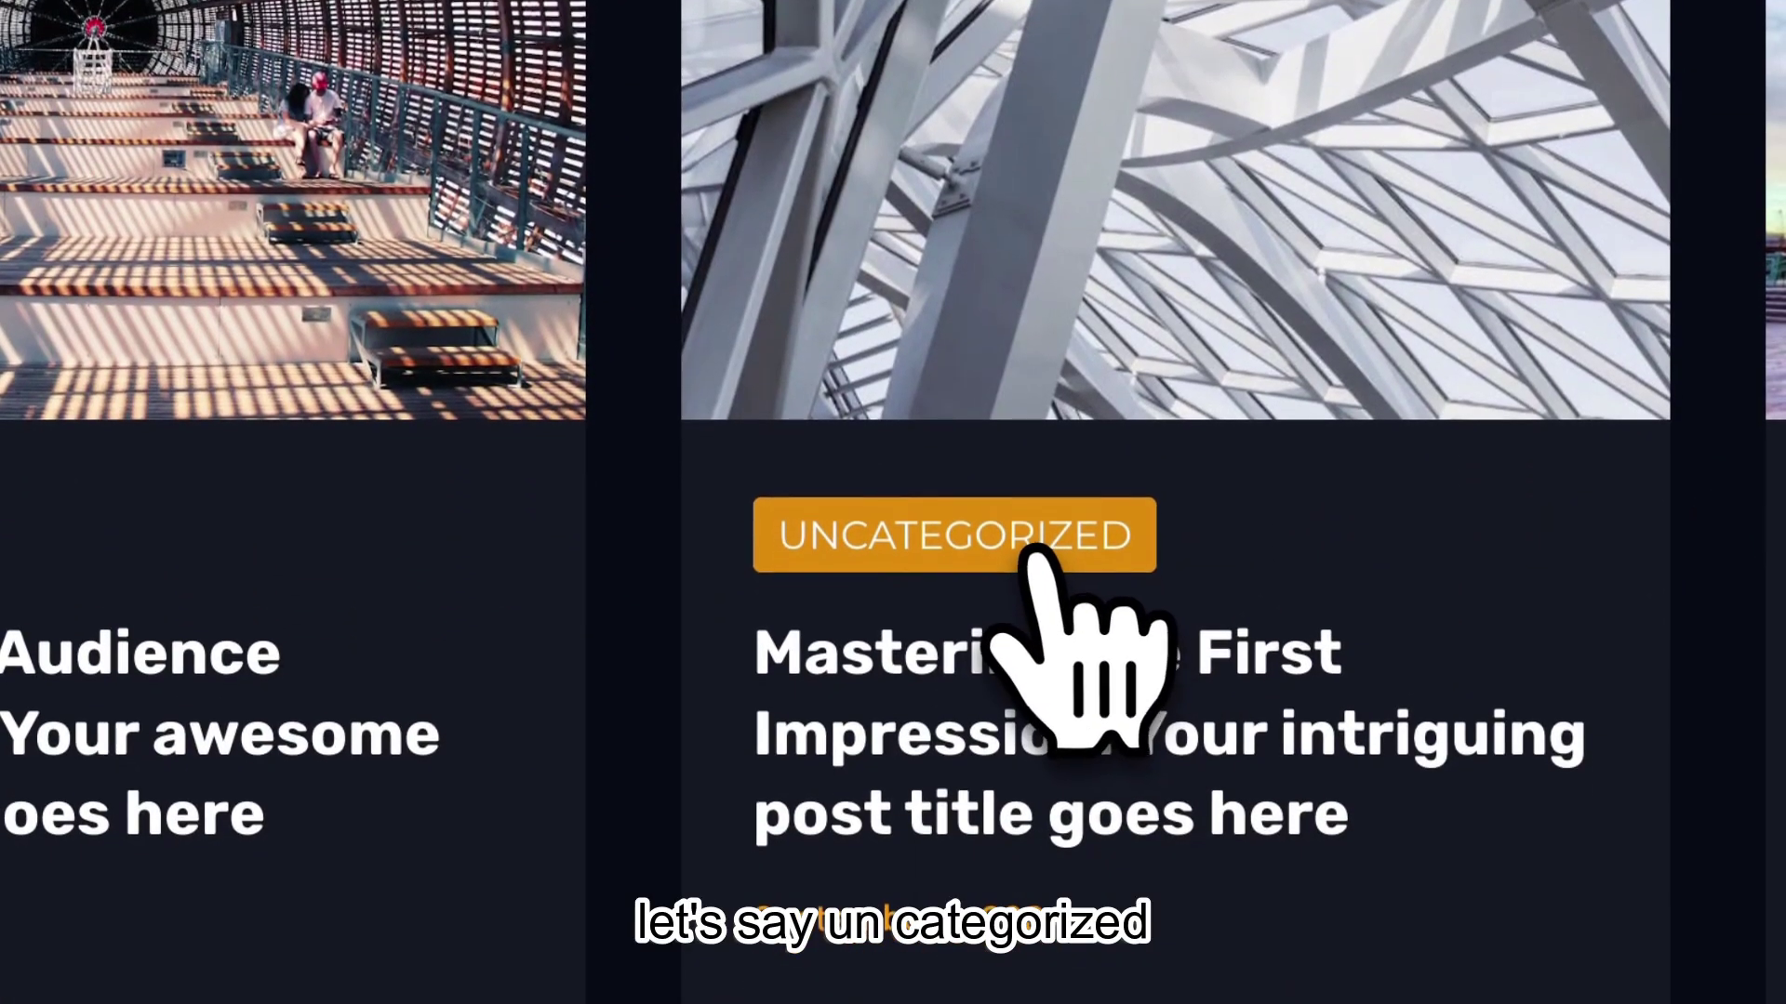
{"action": "left_click", "coordinate": [955, 535]}
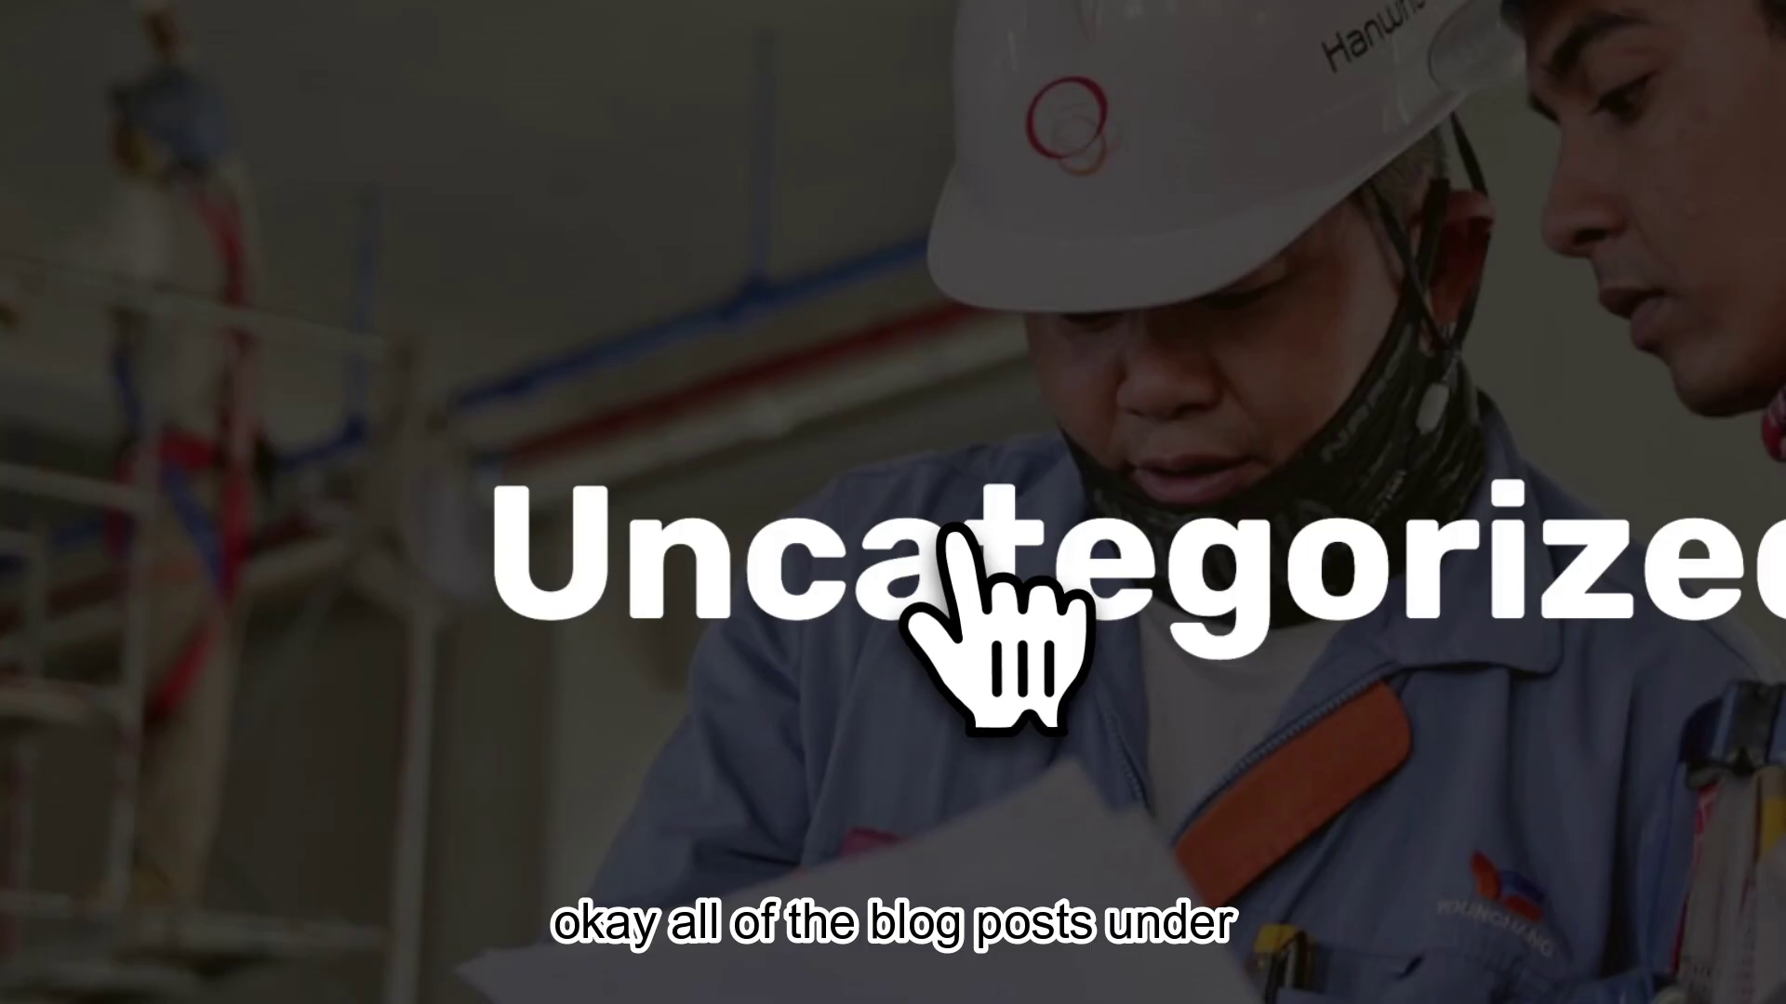
{"action": "scroll", "coordinate": [955, 534], "scroll_direction": "down", "scroll_amount": 10}
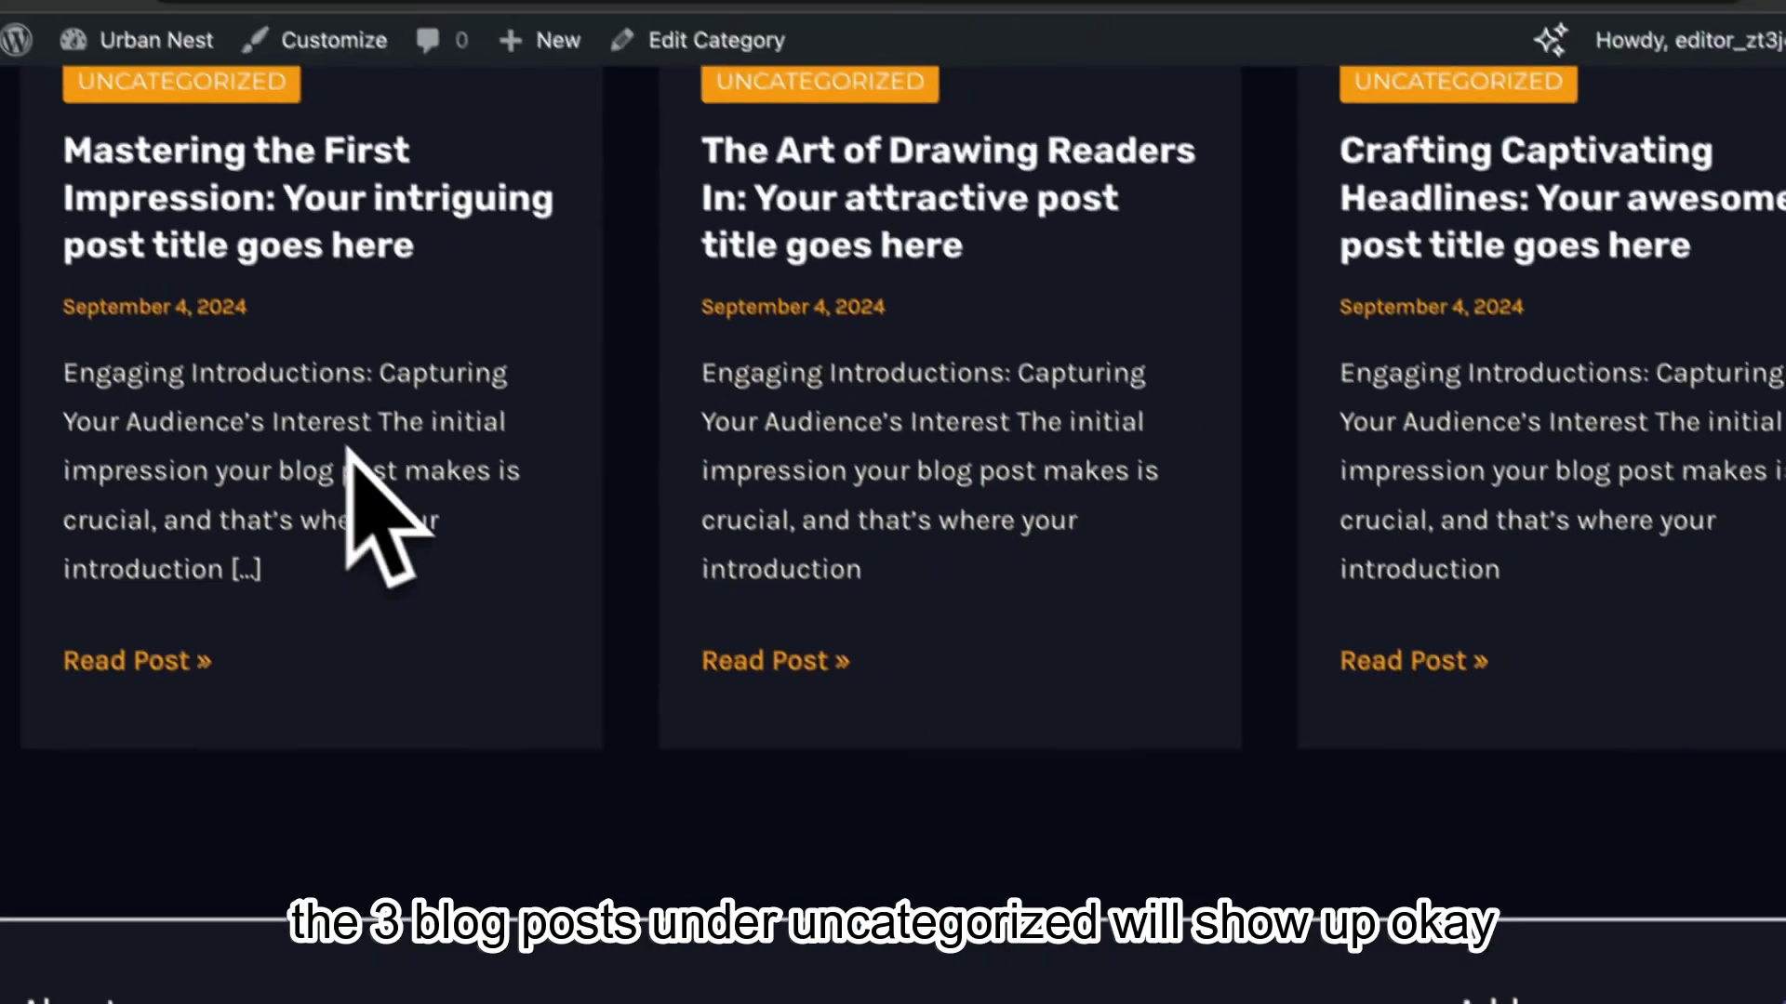
{"action": "scroll", "coordinate": [1274, 609], "scroll_direction": "up", "scroll_amount": 3}
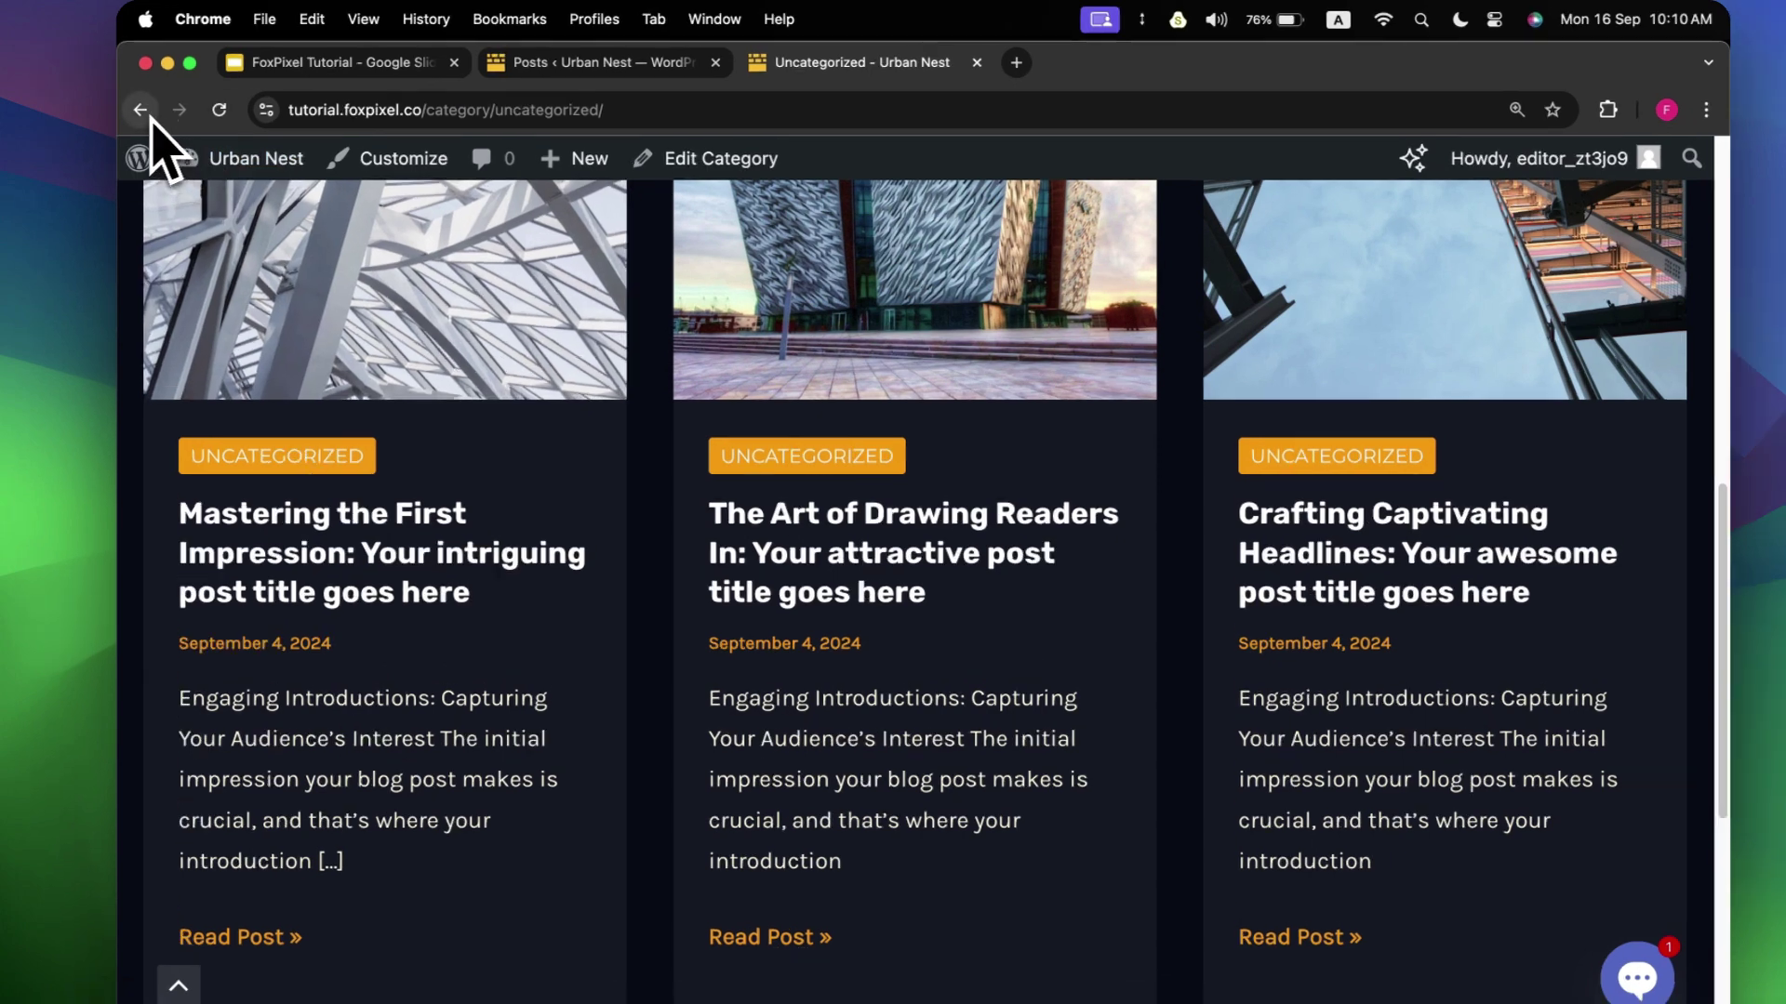
{"action": "left_click", "coordinate": [143, 105]}
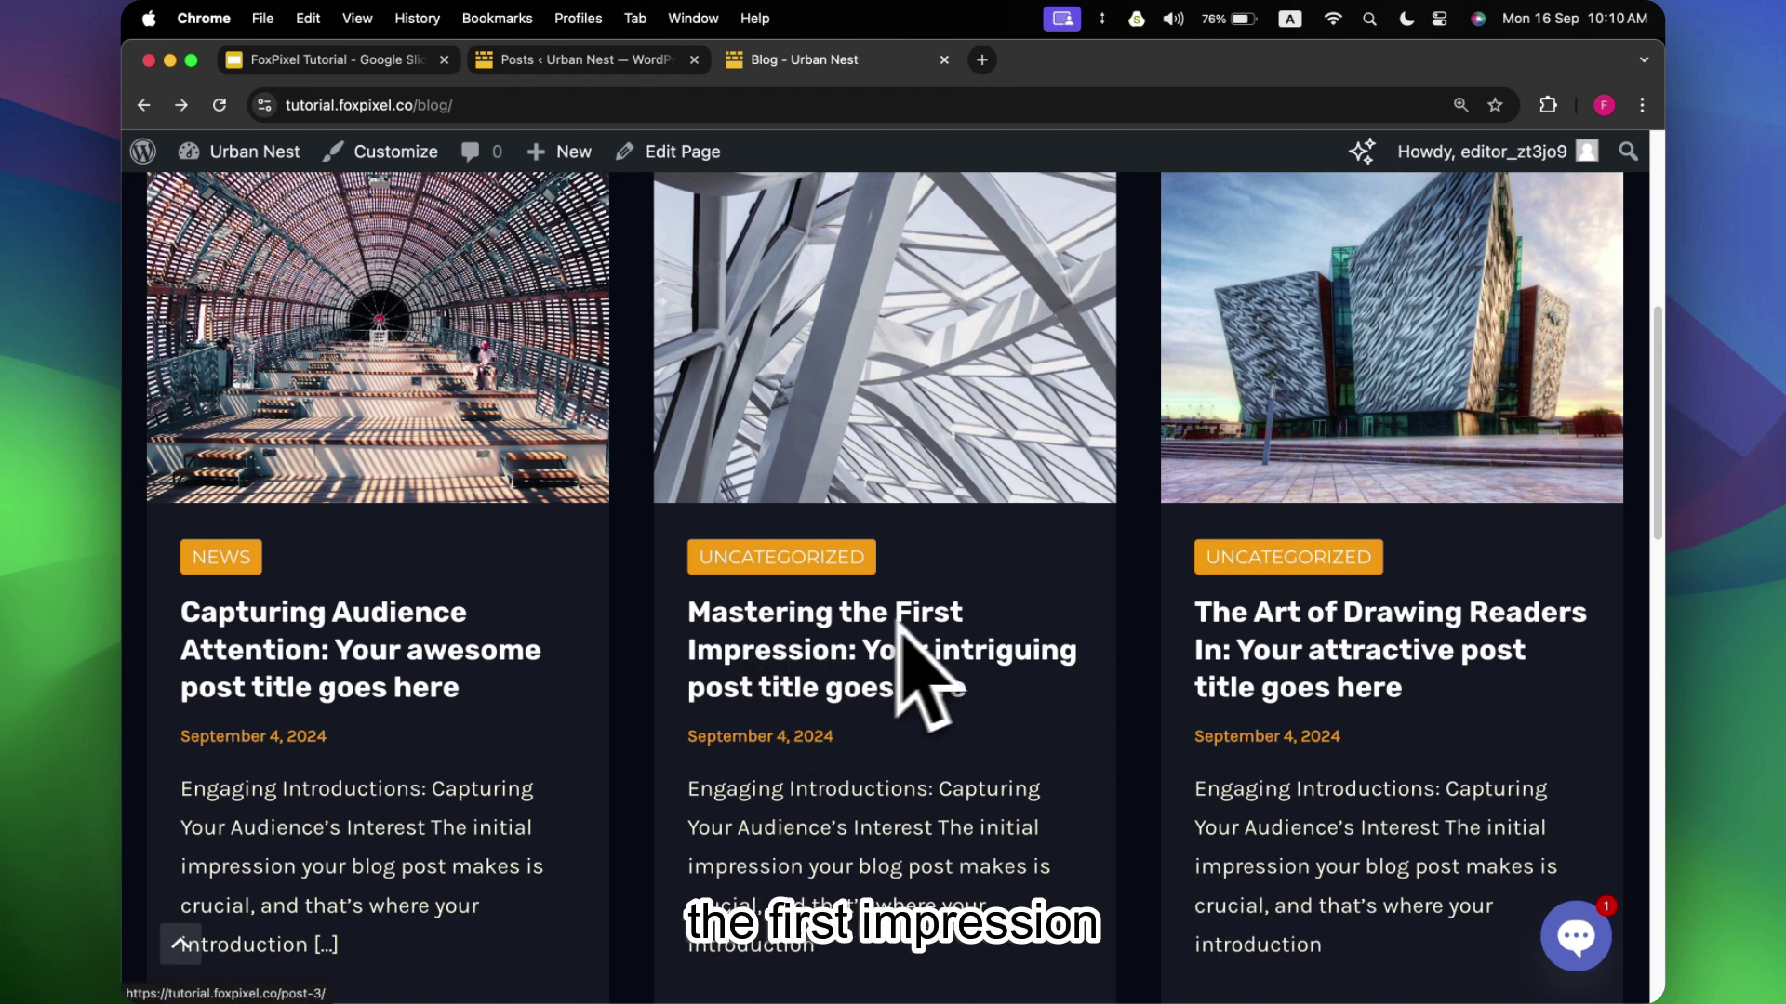
Open the "Mastering the First Impression" post for editing, change its category from Uncategorized to News and save it.
{"action": "left_click", "coordinate": [678, 61]}
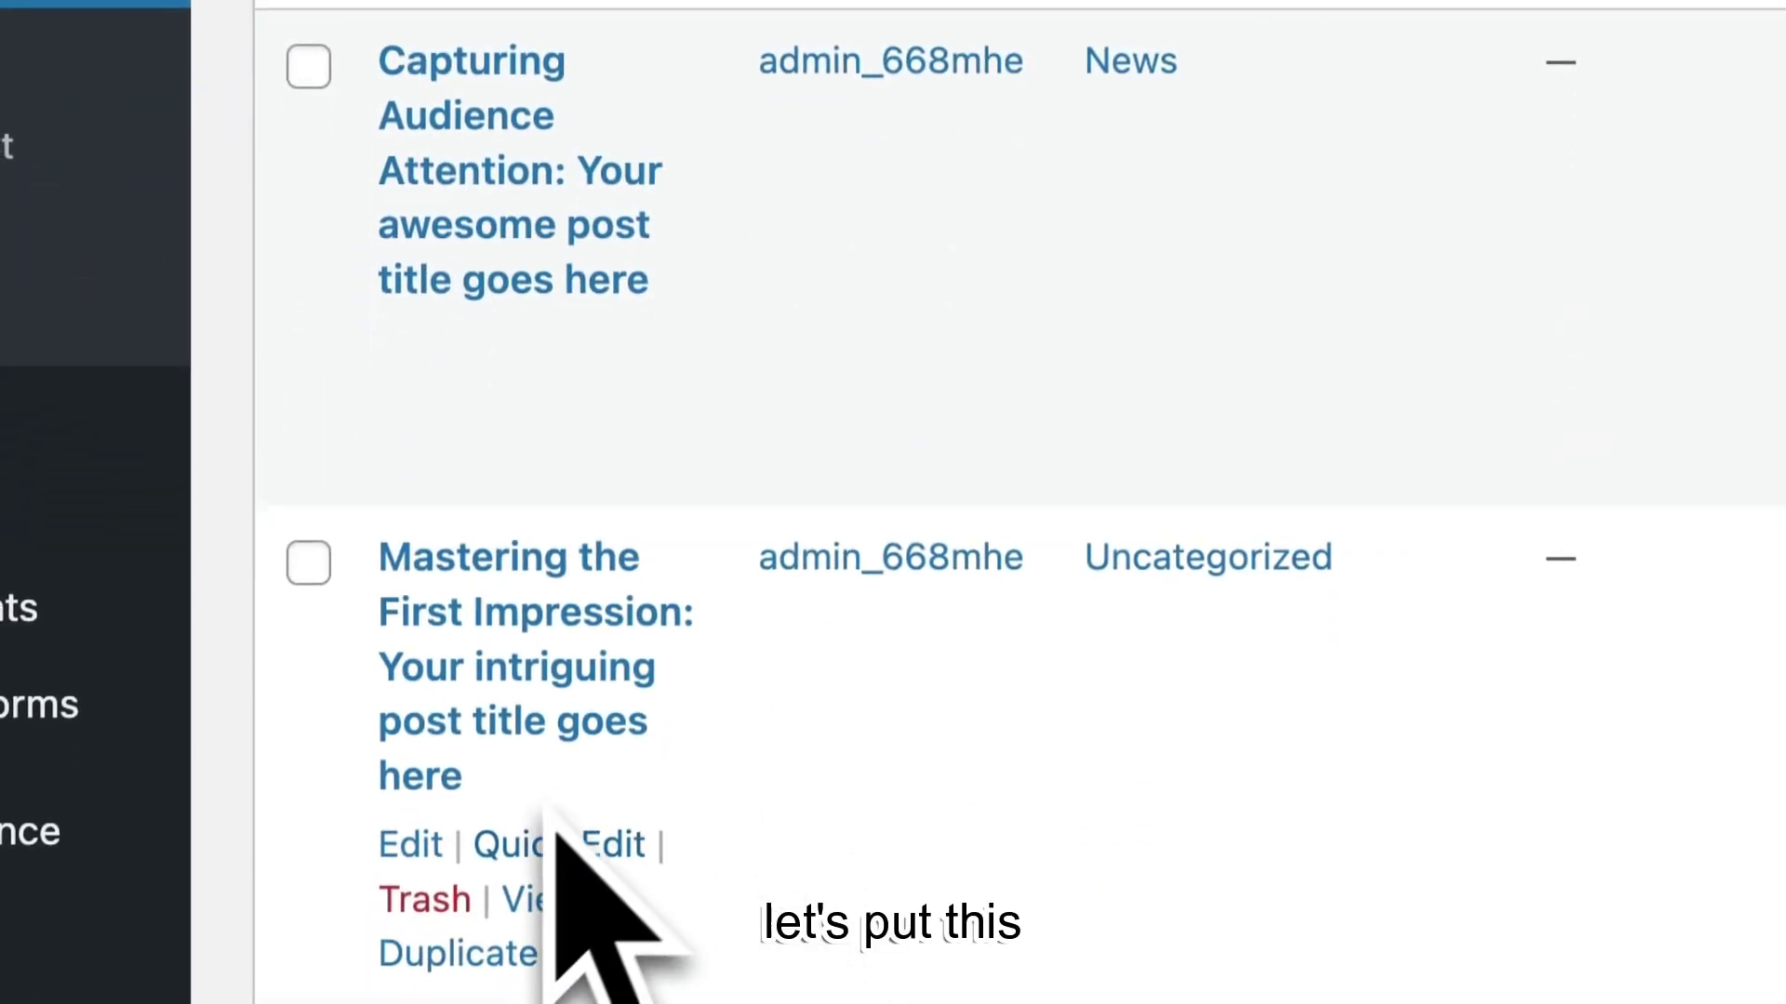
{"action": "left_click", "coordinate": [423, 846]}
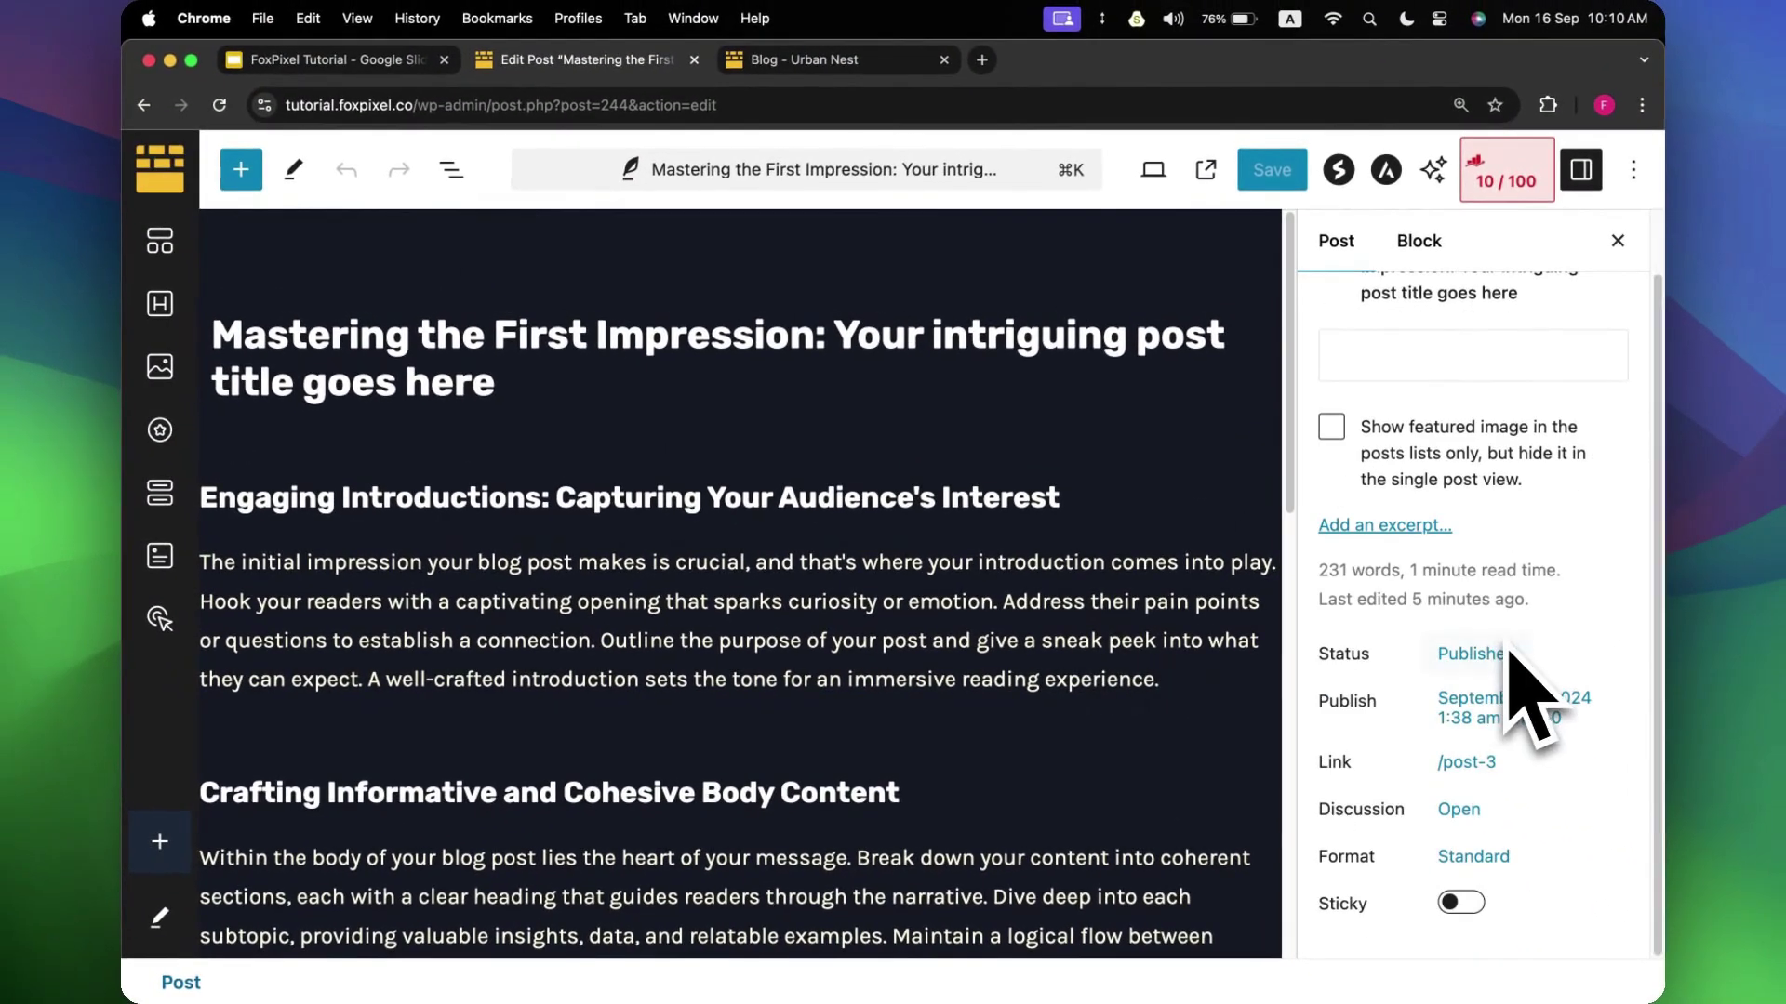
{"action": "scroll", "coordinate": [1530, 823], "scroll_direction": "down", "scroll_amount": 3}
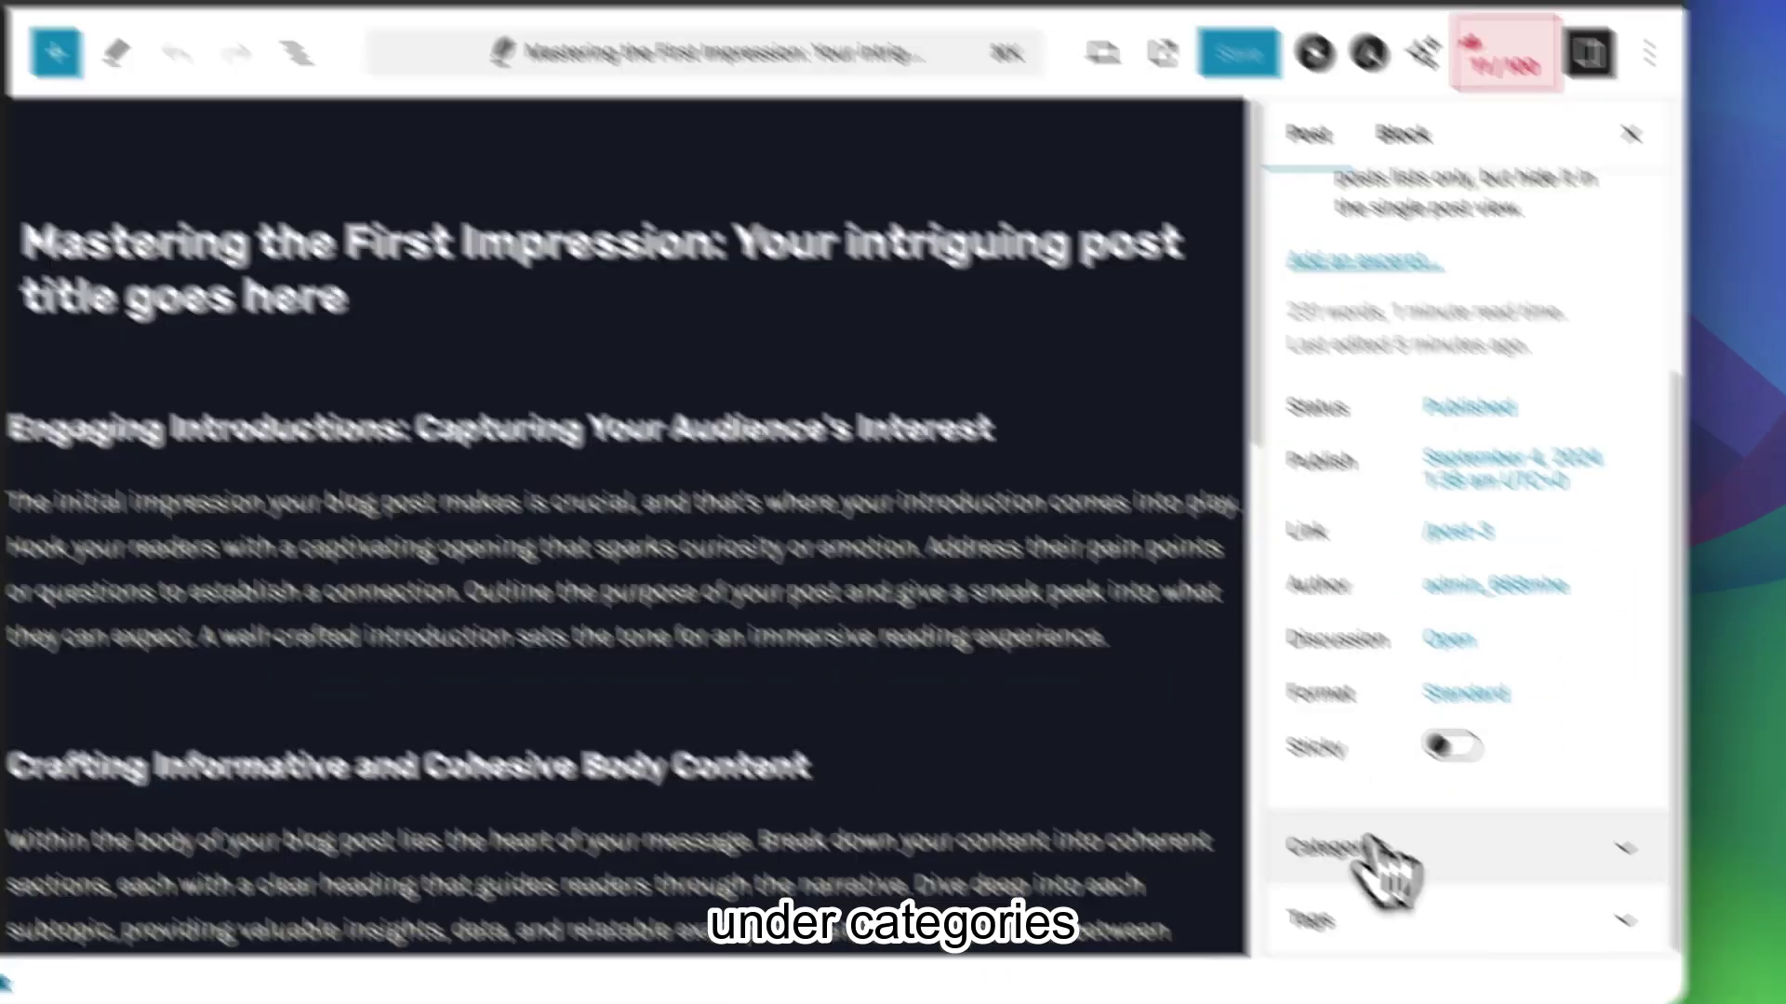
{"action": "left_click", "coordinate": [1397, 865]}
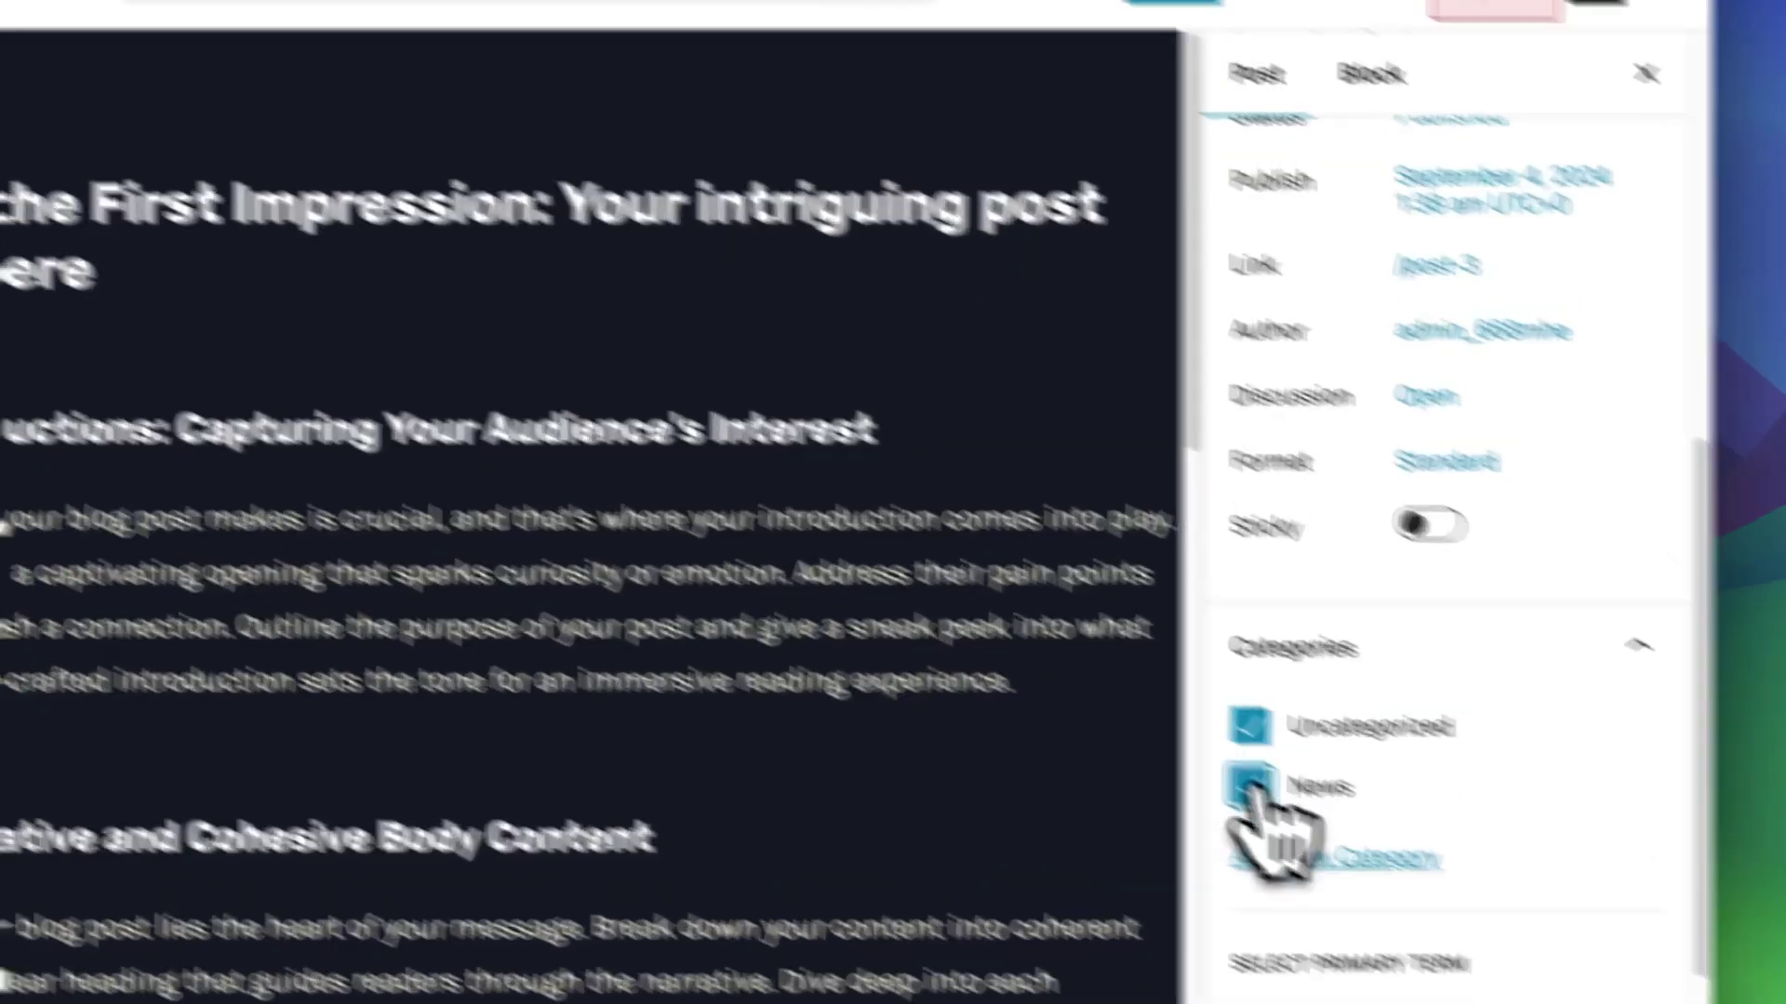
{"action": "left_click", "coordinate": [1351, 749]}
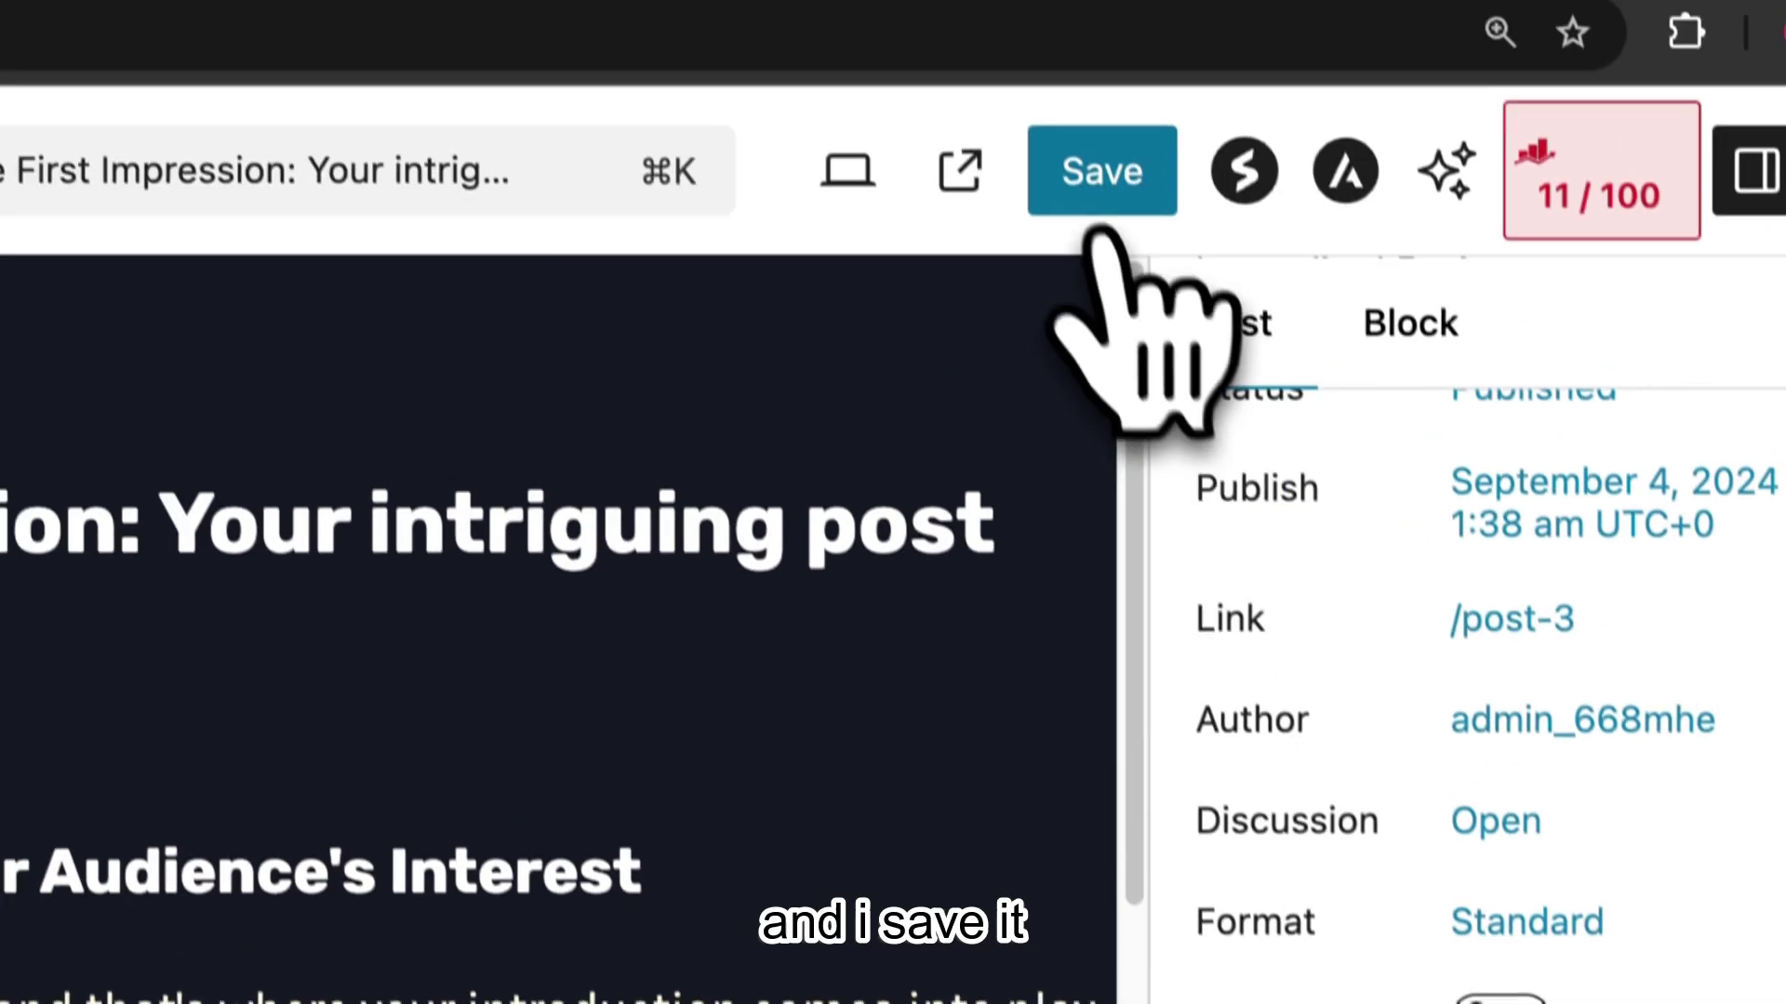
{"action": "left_click", "coordinate": [1144, 335]}
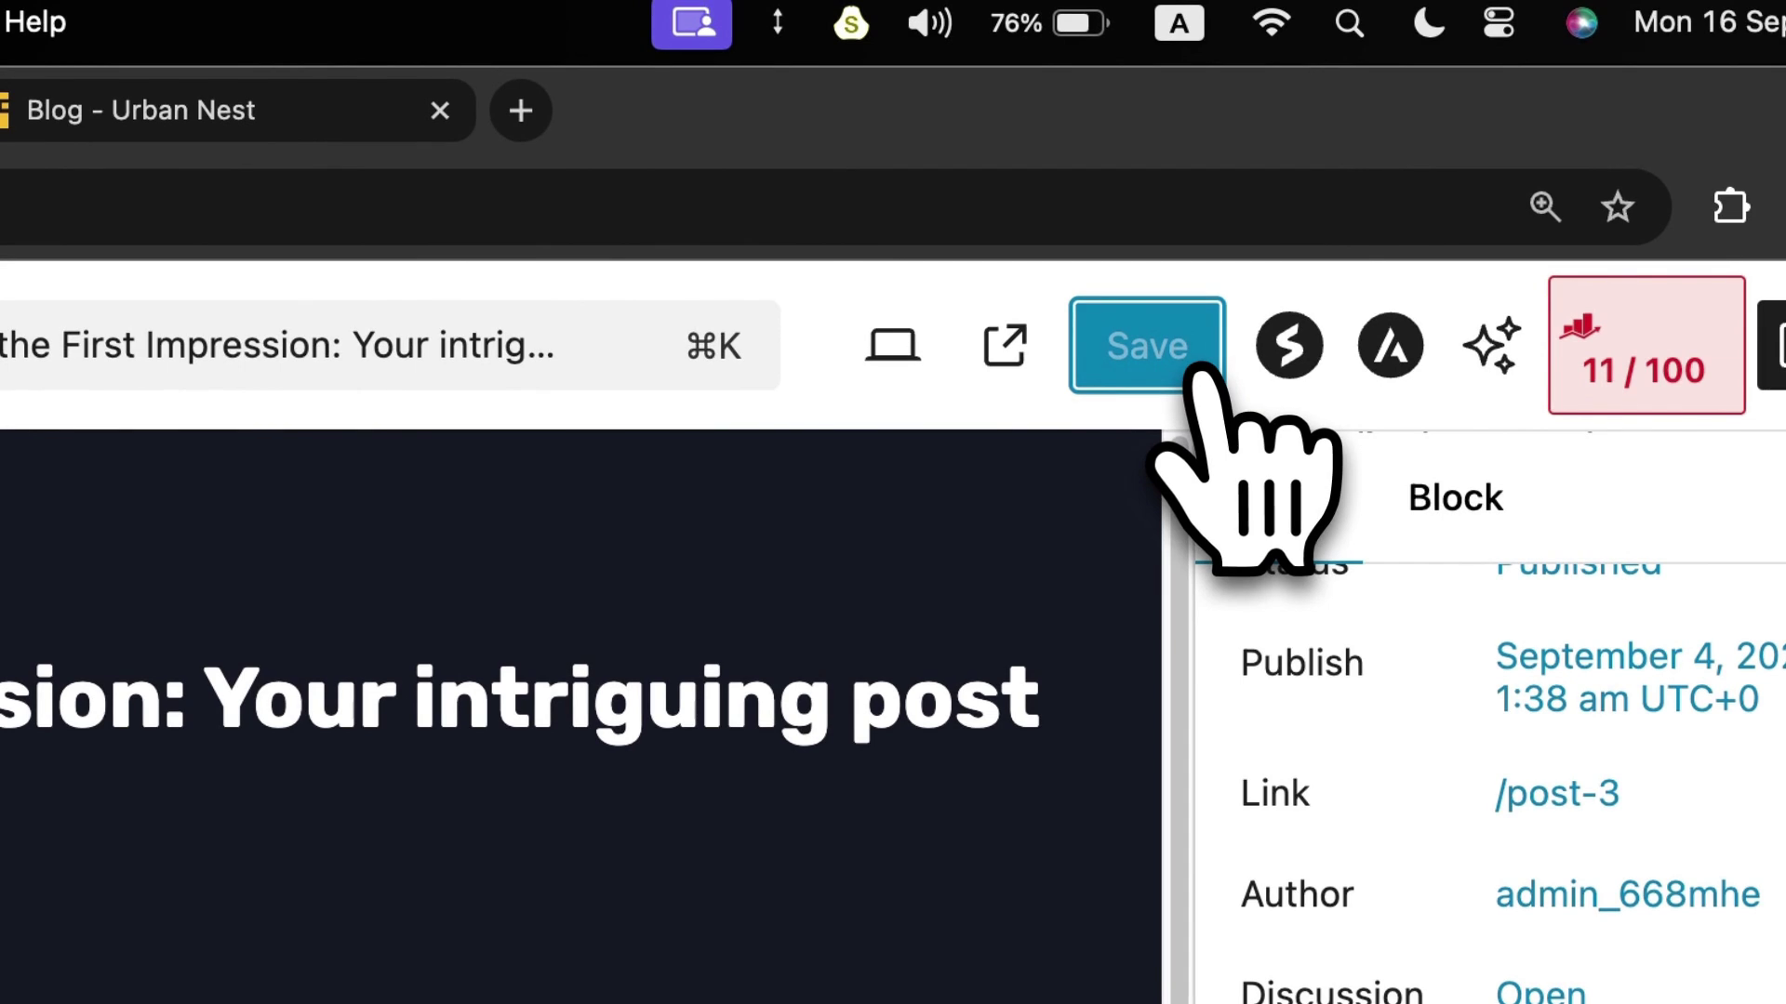
Reload the live blog page to check the post's category label and view the News category page from it.
{"action": "left_click", "coordinate": [186, 110]}
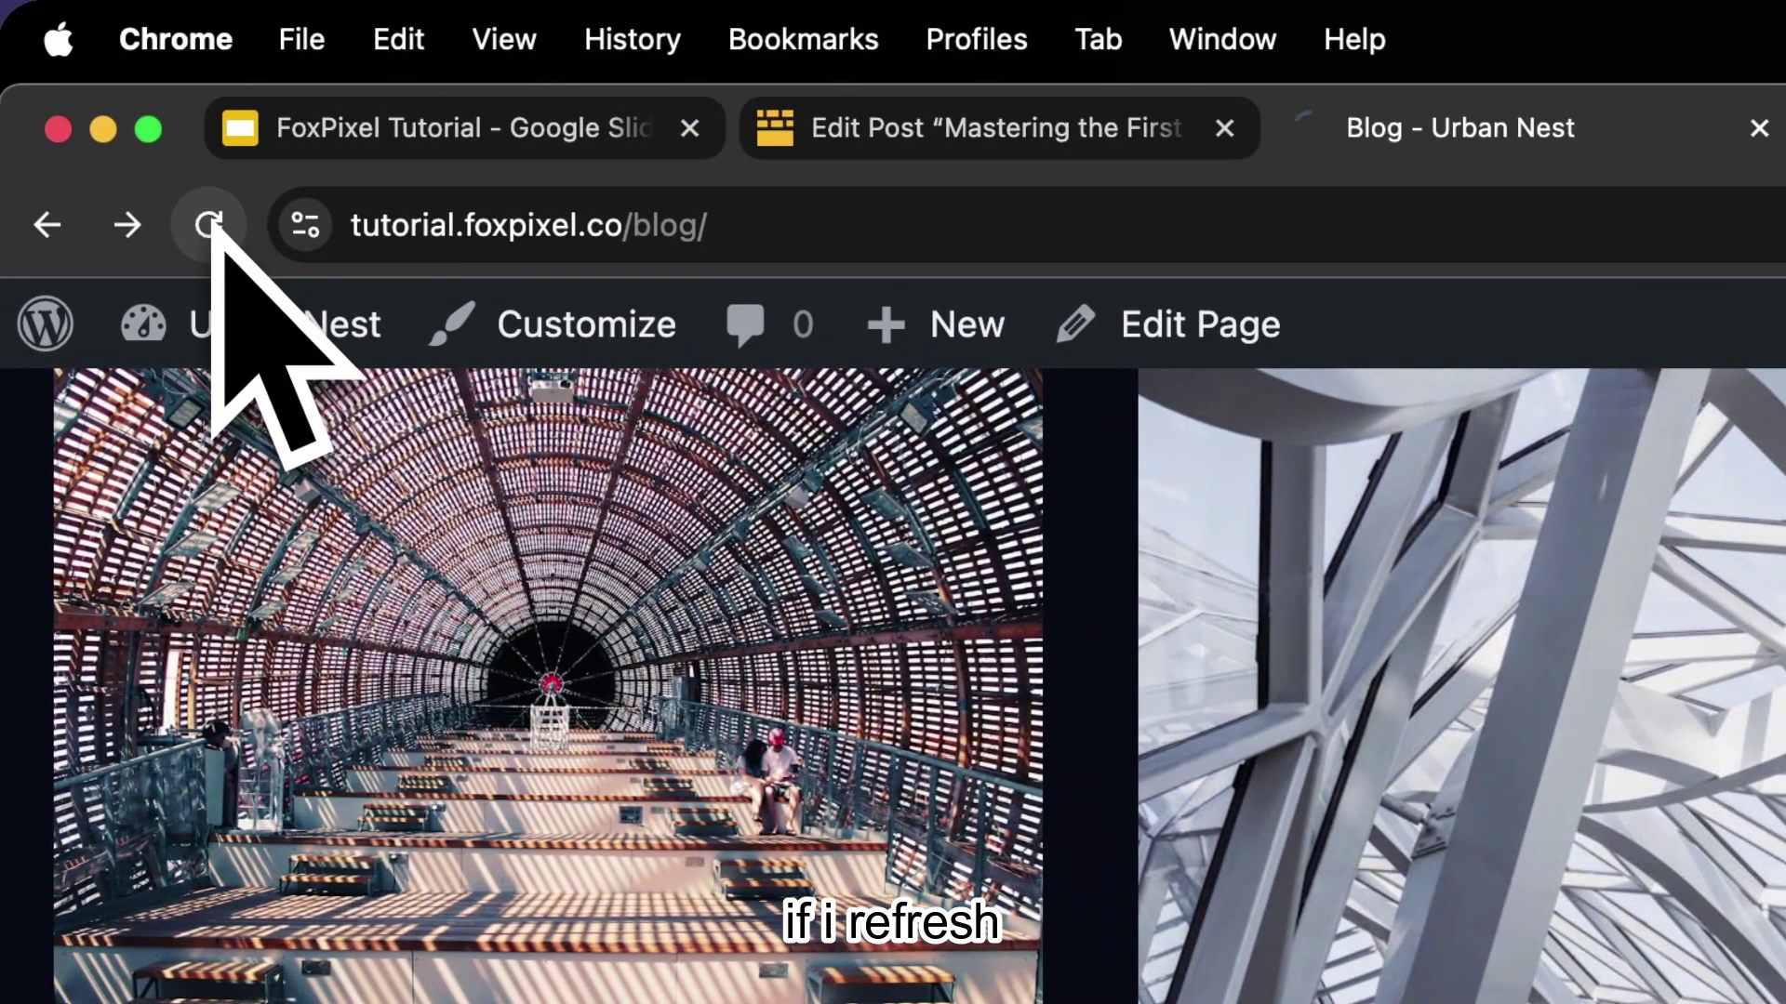
{"action": "left_click", "coordinate": [190, 227]}
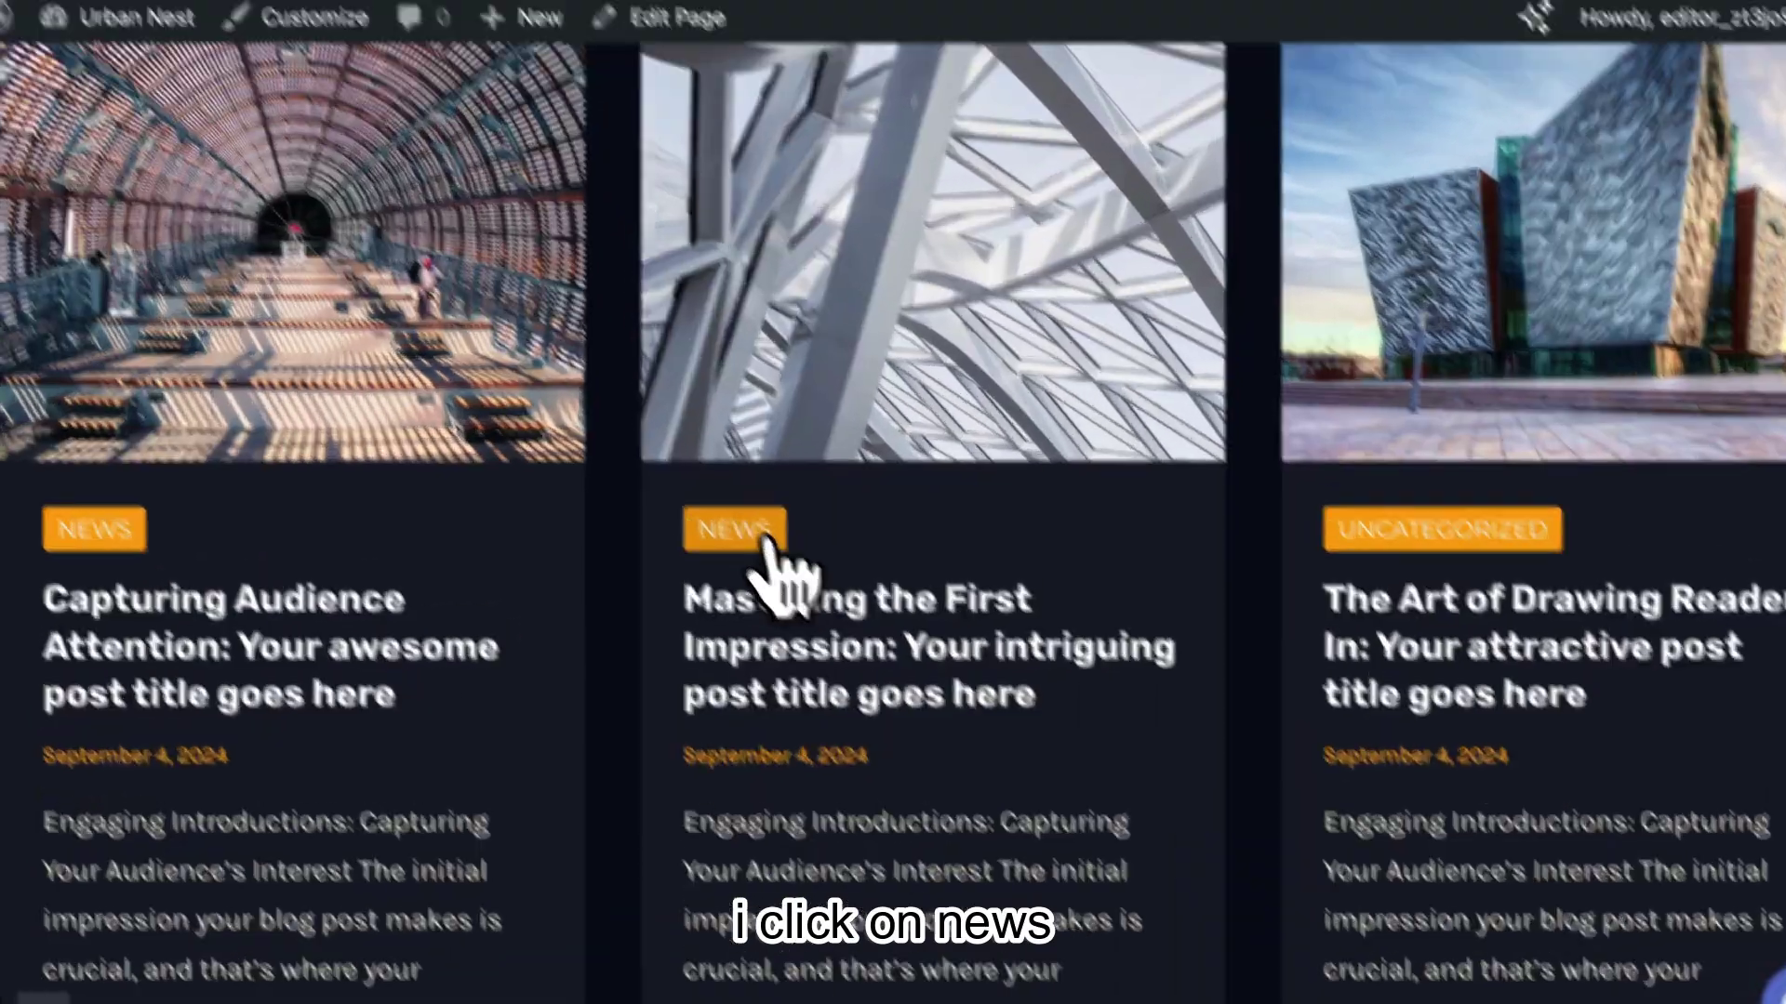
{"action": "left_click", "coordinate": [756, 565]}
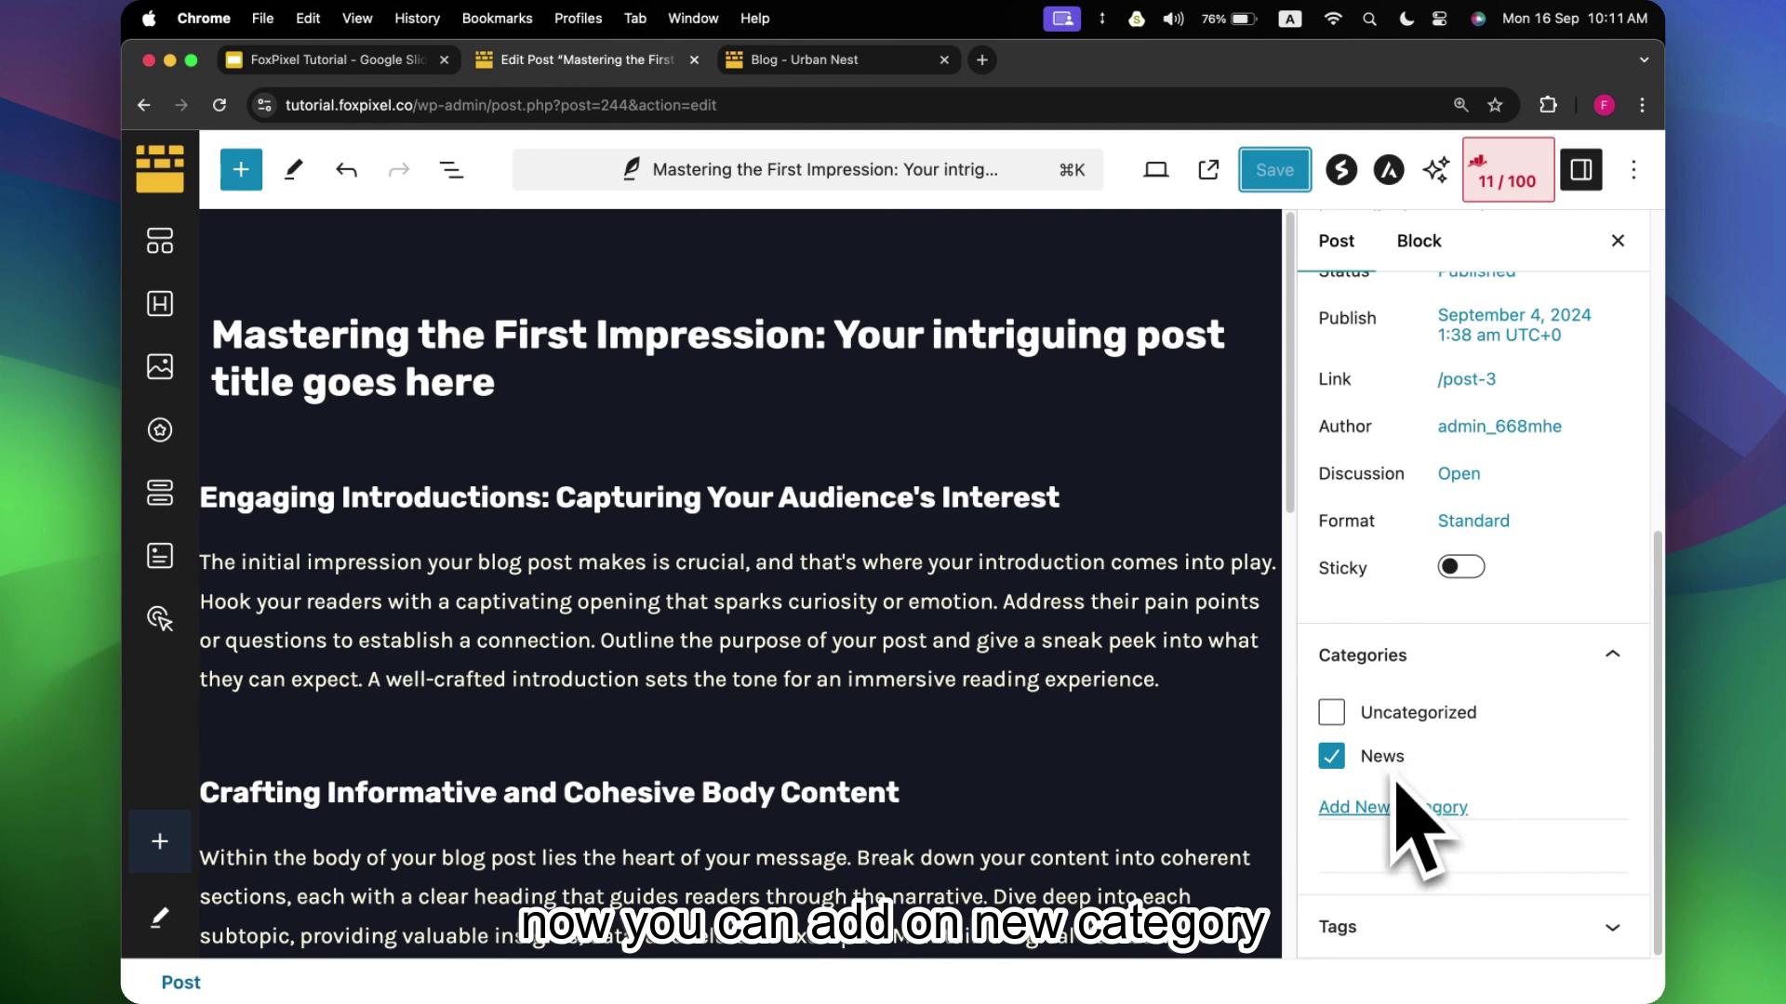
Add a new category named DIY to the "Mastering the First Impression" post, uncheck News and save the post.
{"action": "left_click", "coordinate": [1402, 806]}
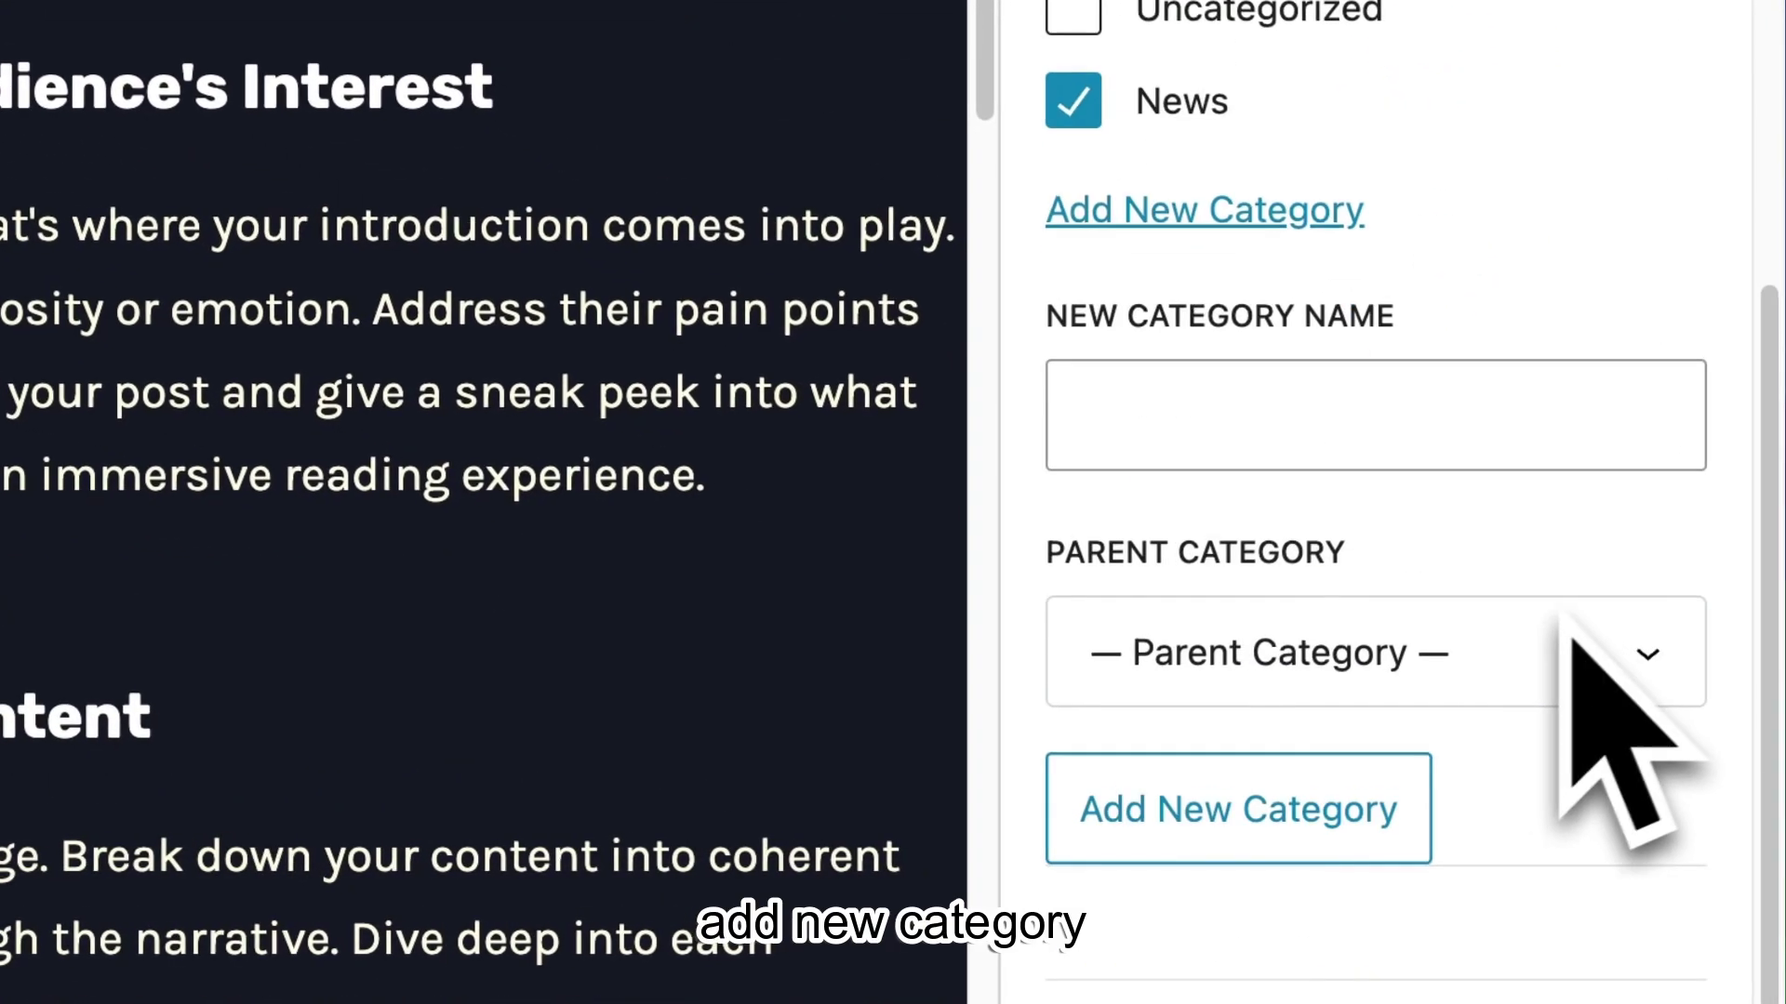
{"action": "left_click", "coordinate": [1270, 430]}
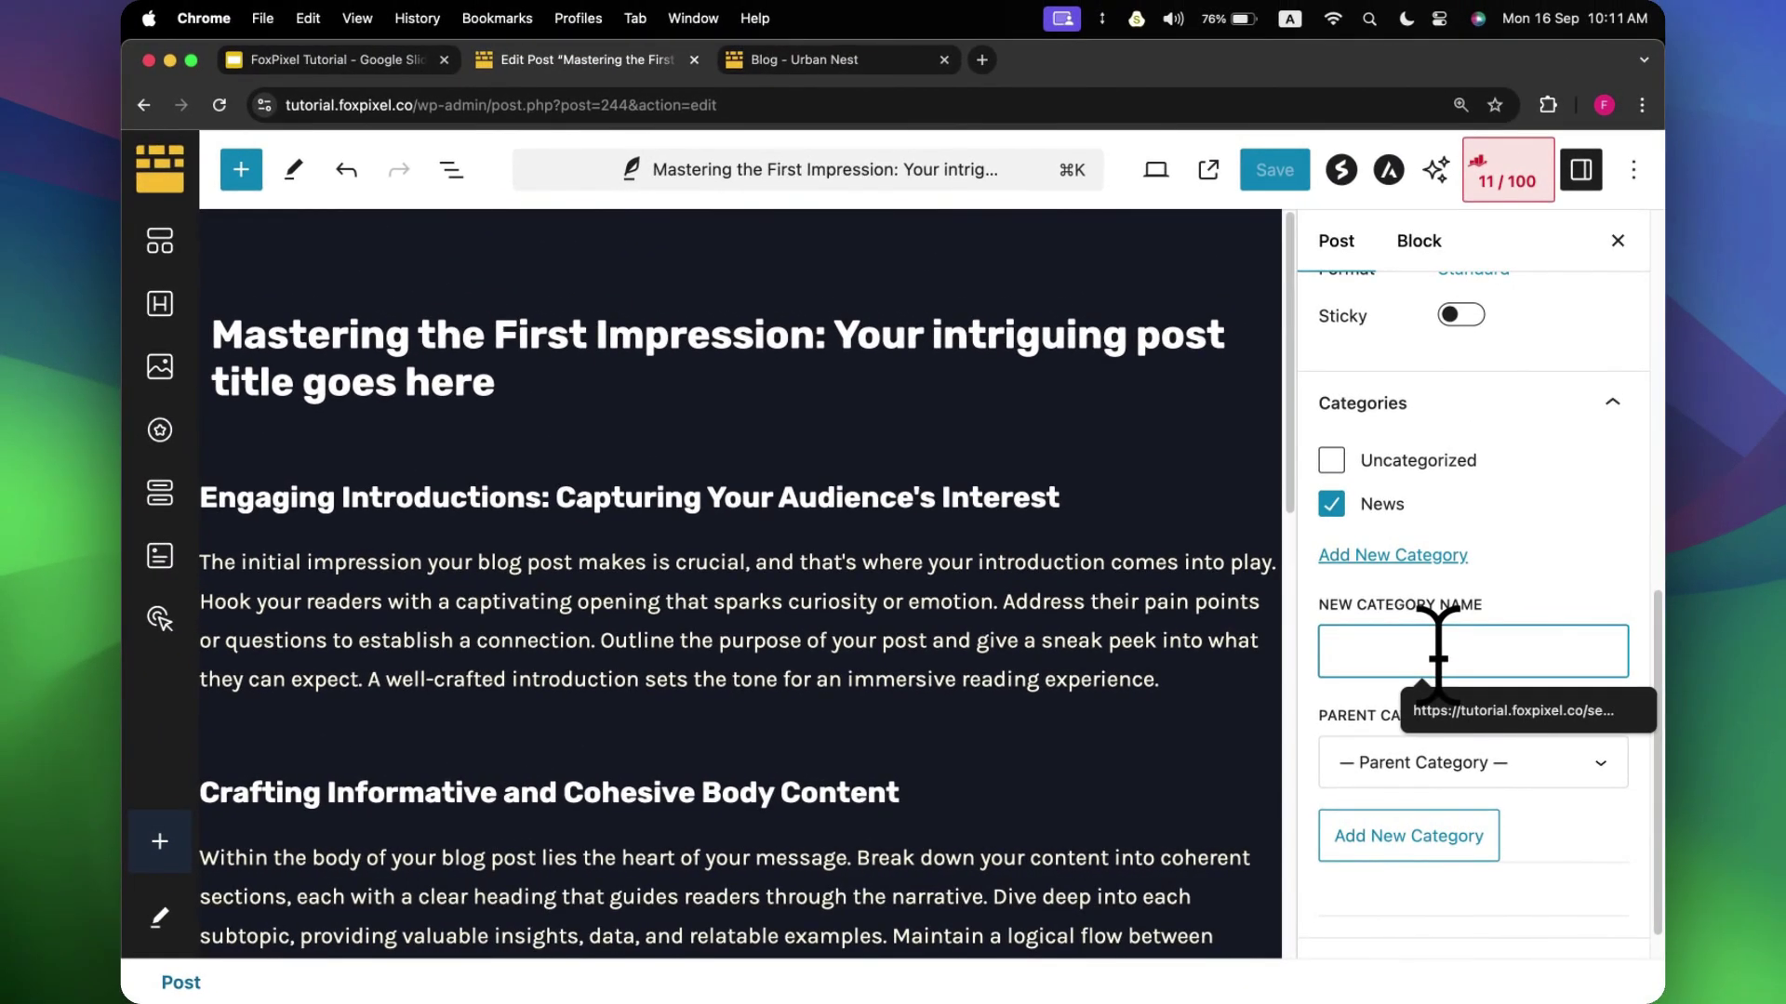
{"action": "type", "text": "DIY"}
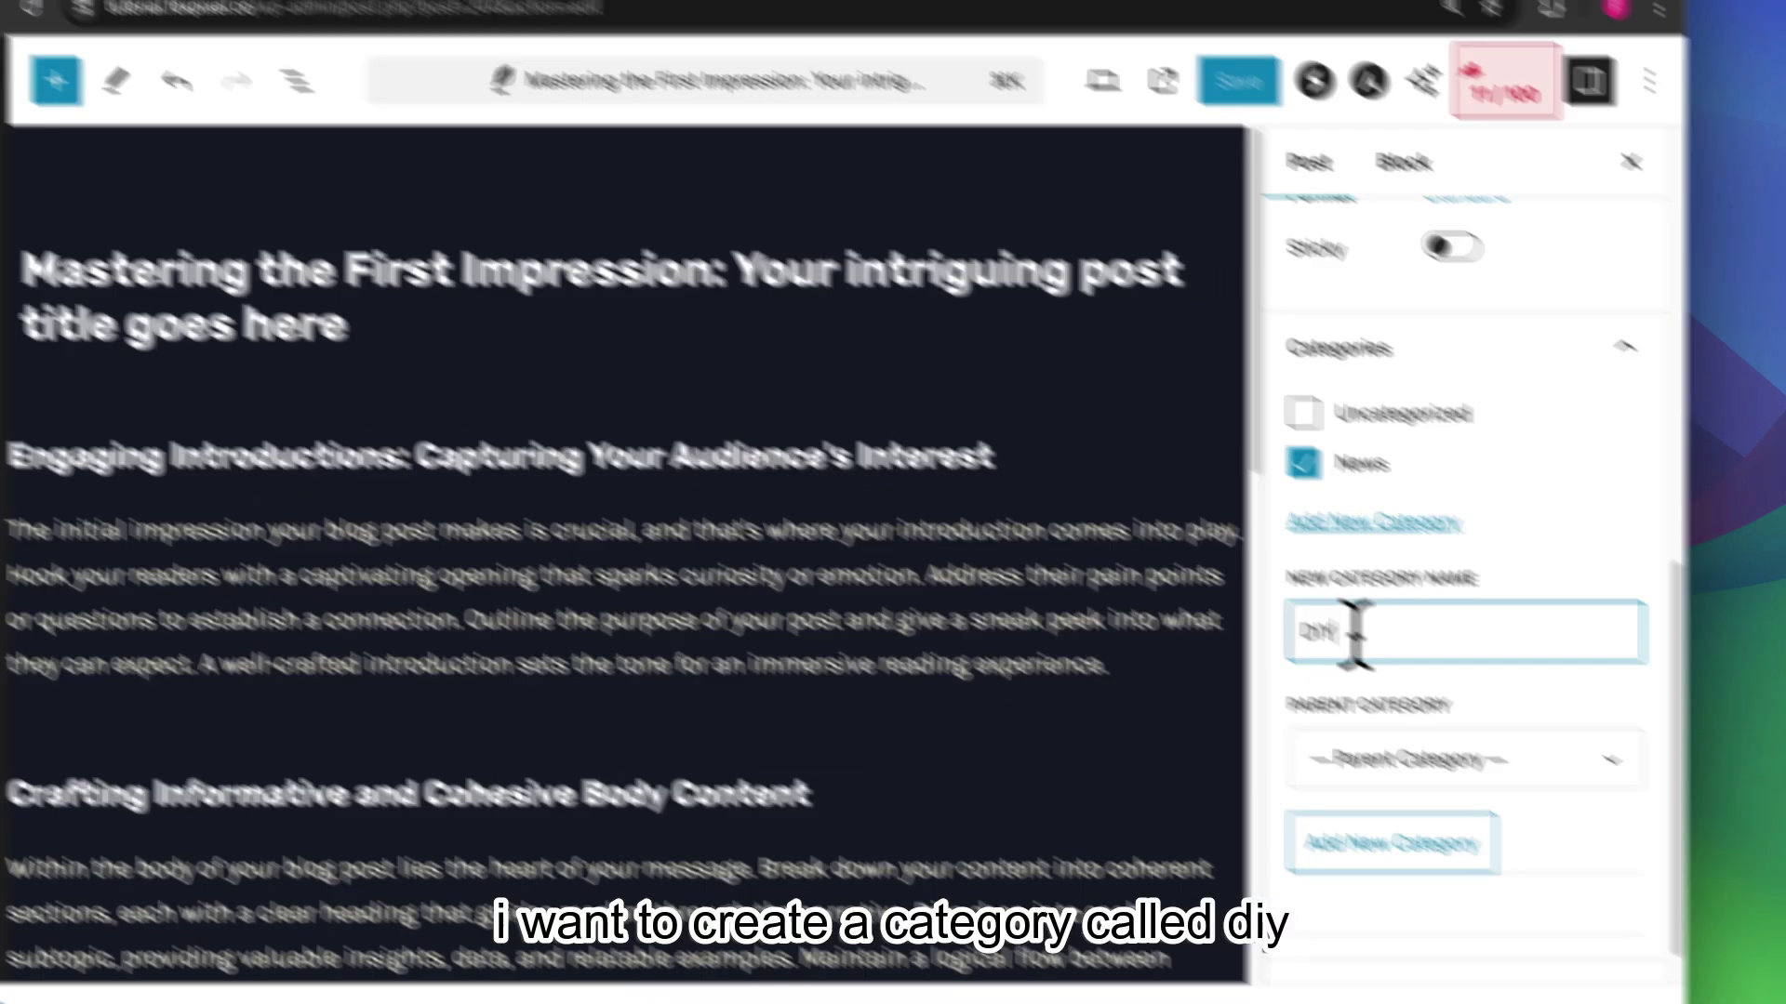
{"action": "double_click", "coordinate": [1340, 651]}
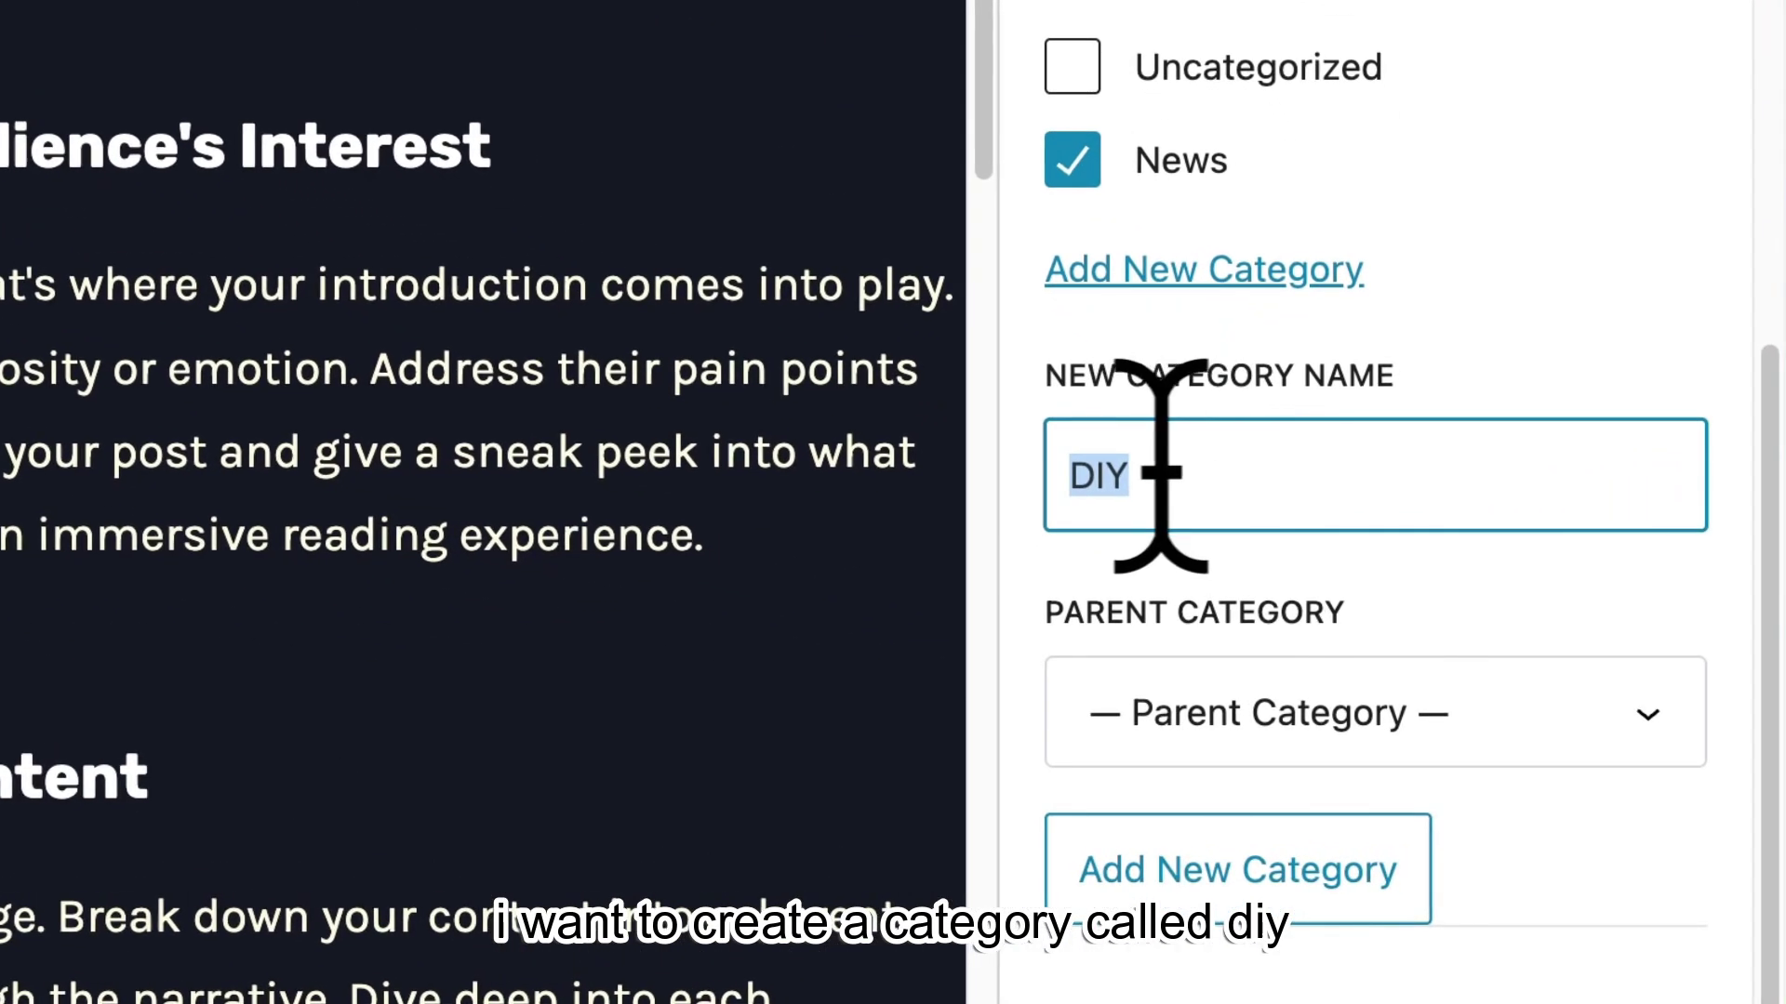
{"action": "left_click_drag", "start_coordinate": [1160, 470], "coordinate": [1149, 475]}
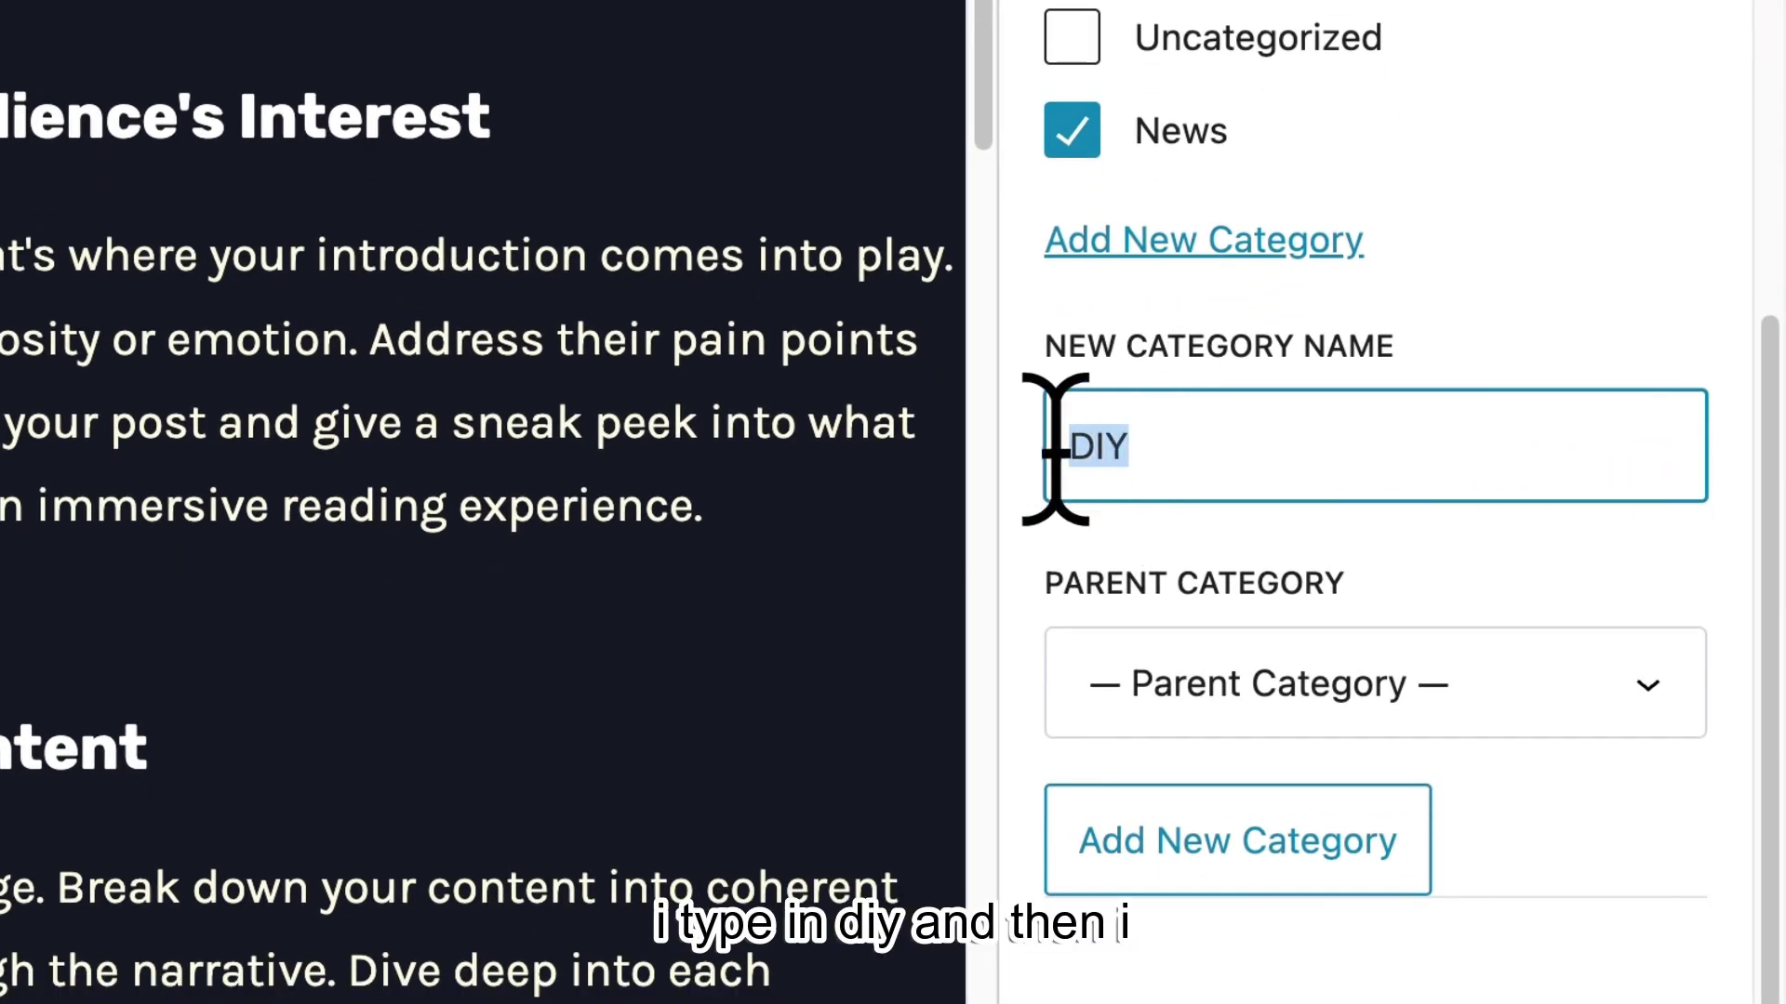
{"action": "left_click", "coordinate": [1269, 469]}
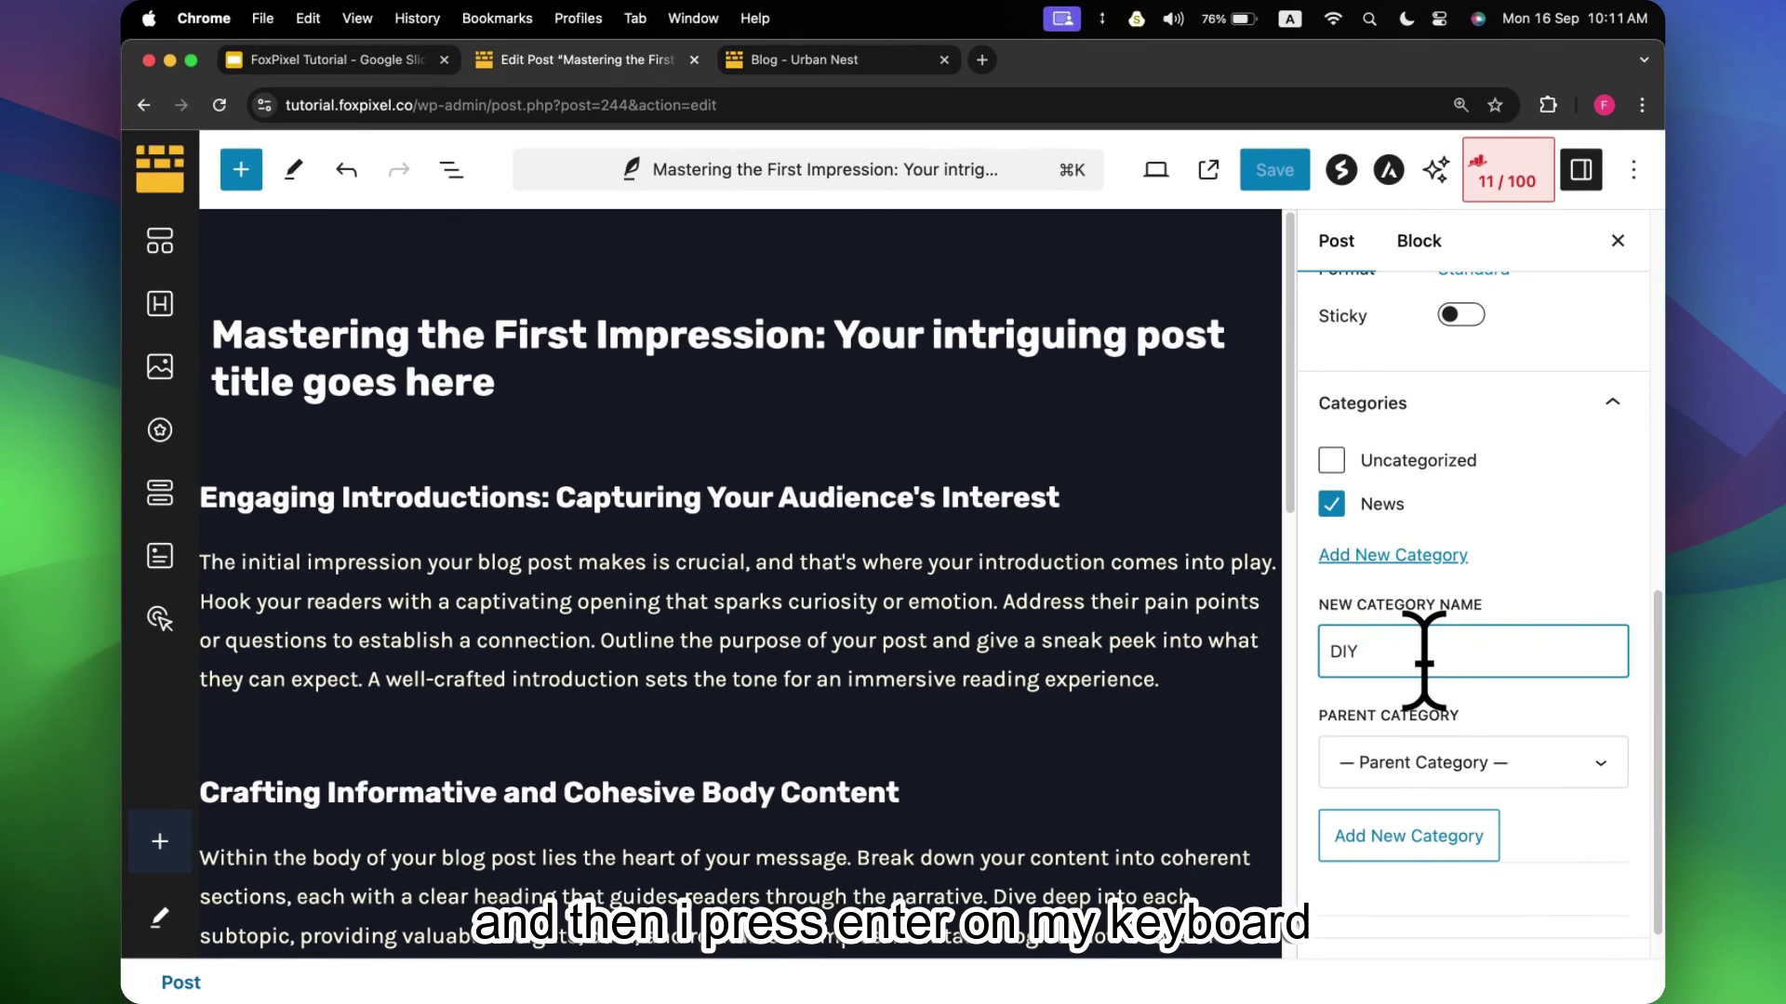
{"action": "key", "text": "Return"}
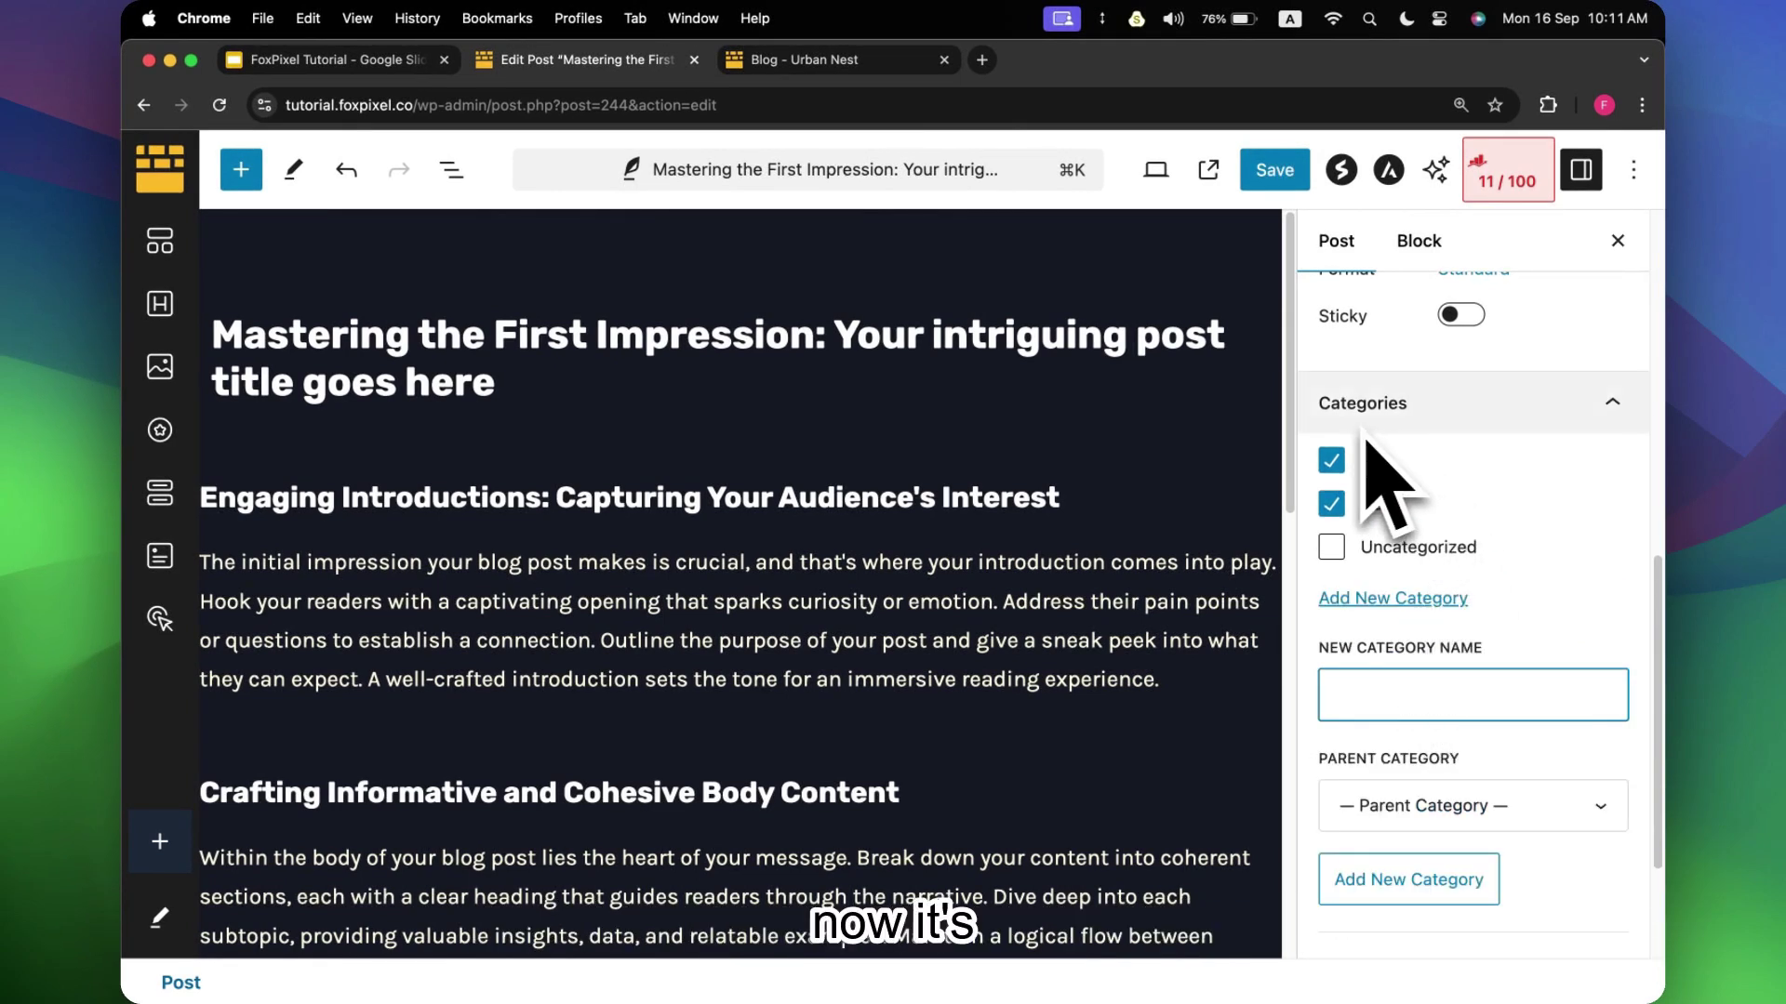
{"action": "left_click", "coordinate": [1327, 503]}
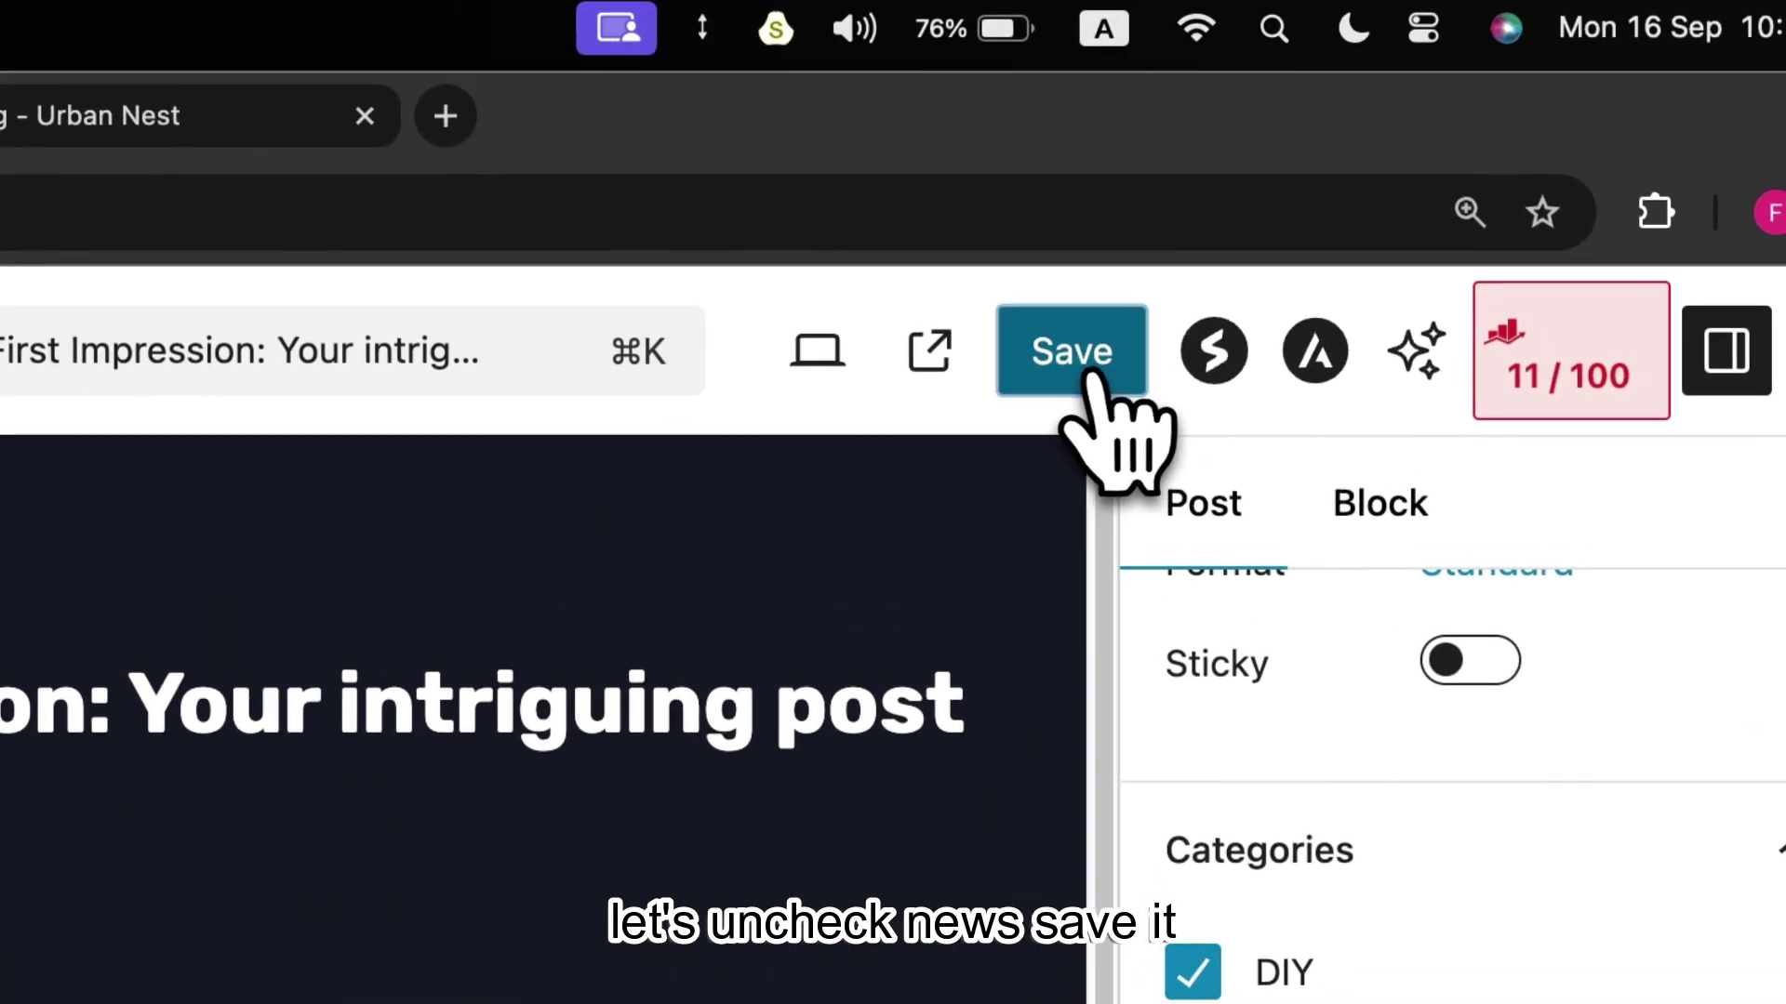
{"action": "left_click", "coordinate": [1027, 260]}
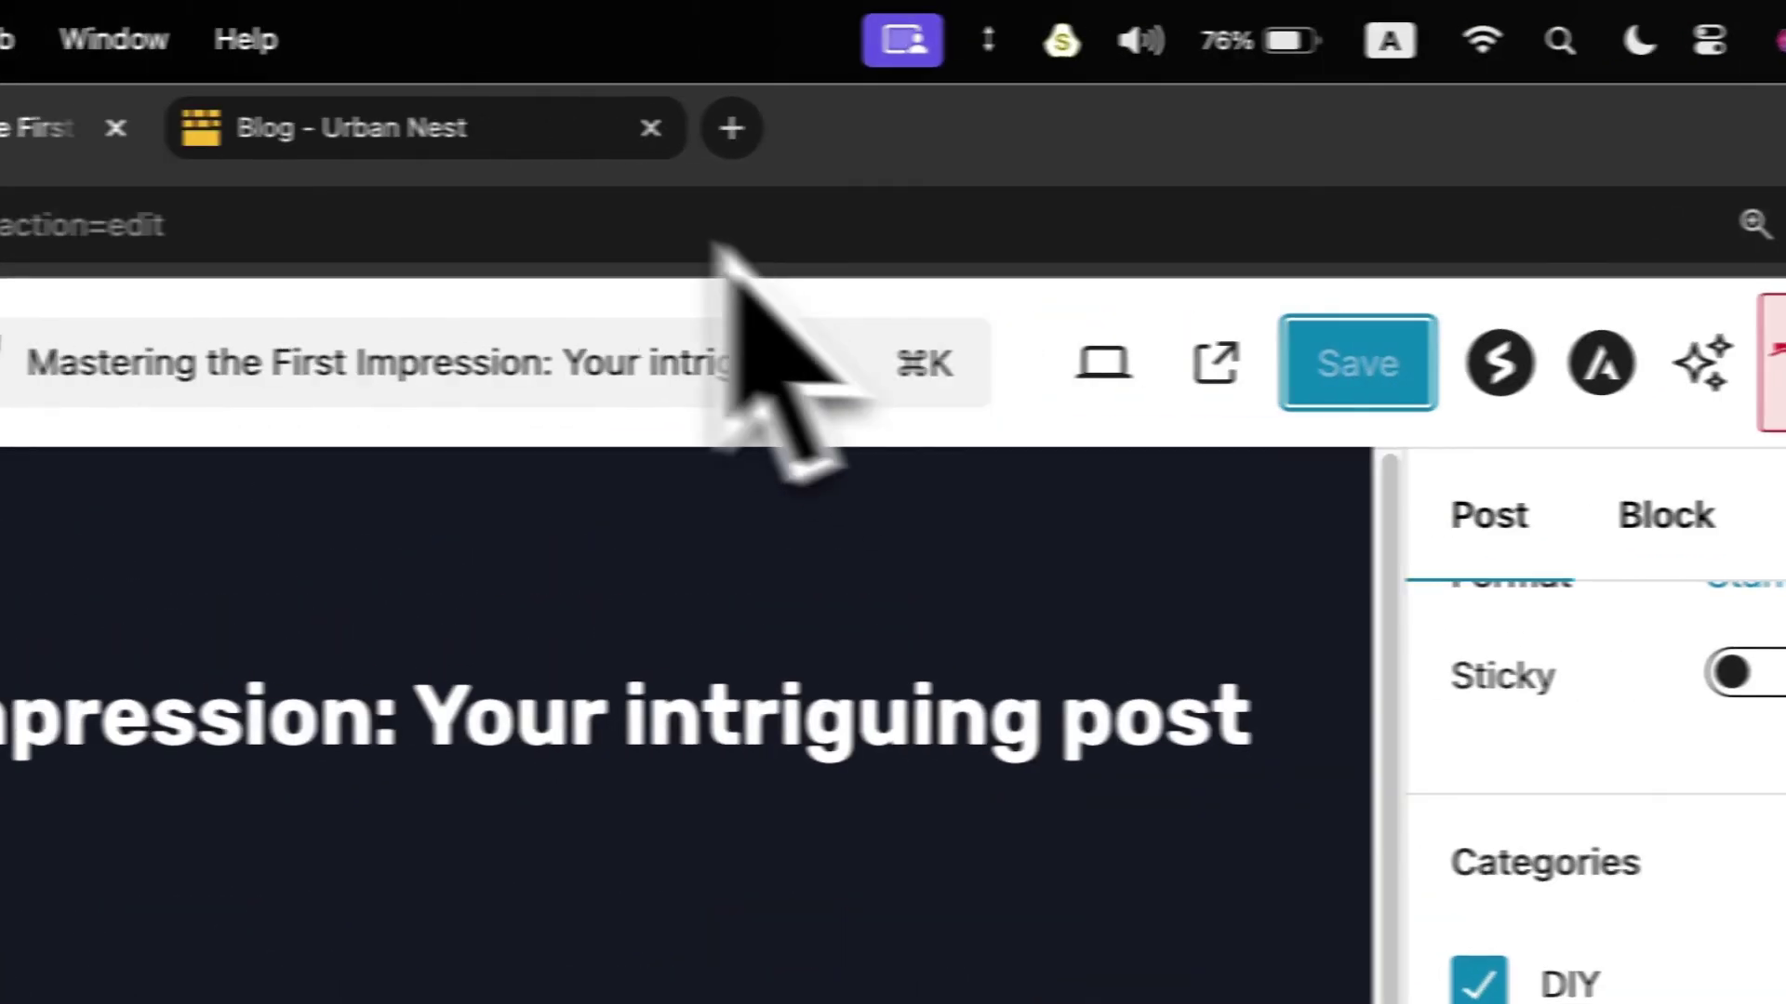
Reload the live blog page to check the edited post's category label, and return to the post editor.
{"action": "left_click", "coordinate": [56, 19]}
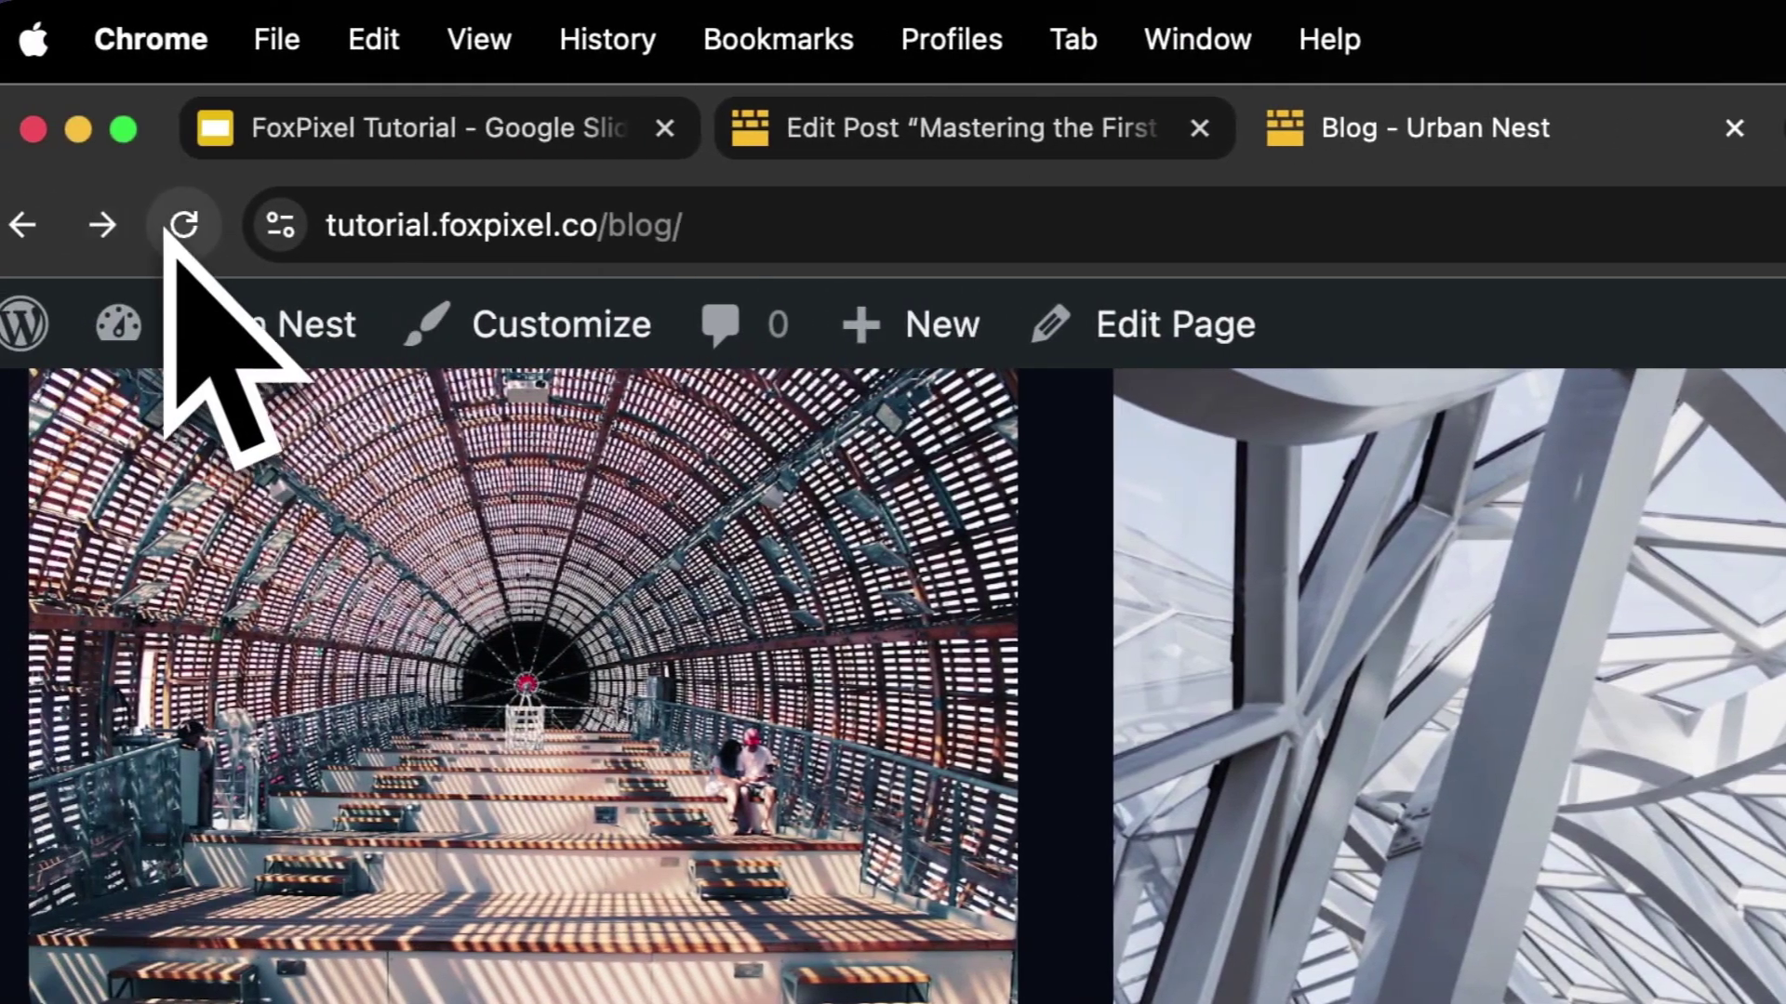
{"action": "left_click", "coordinate": [0, 224]}
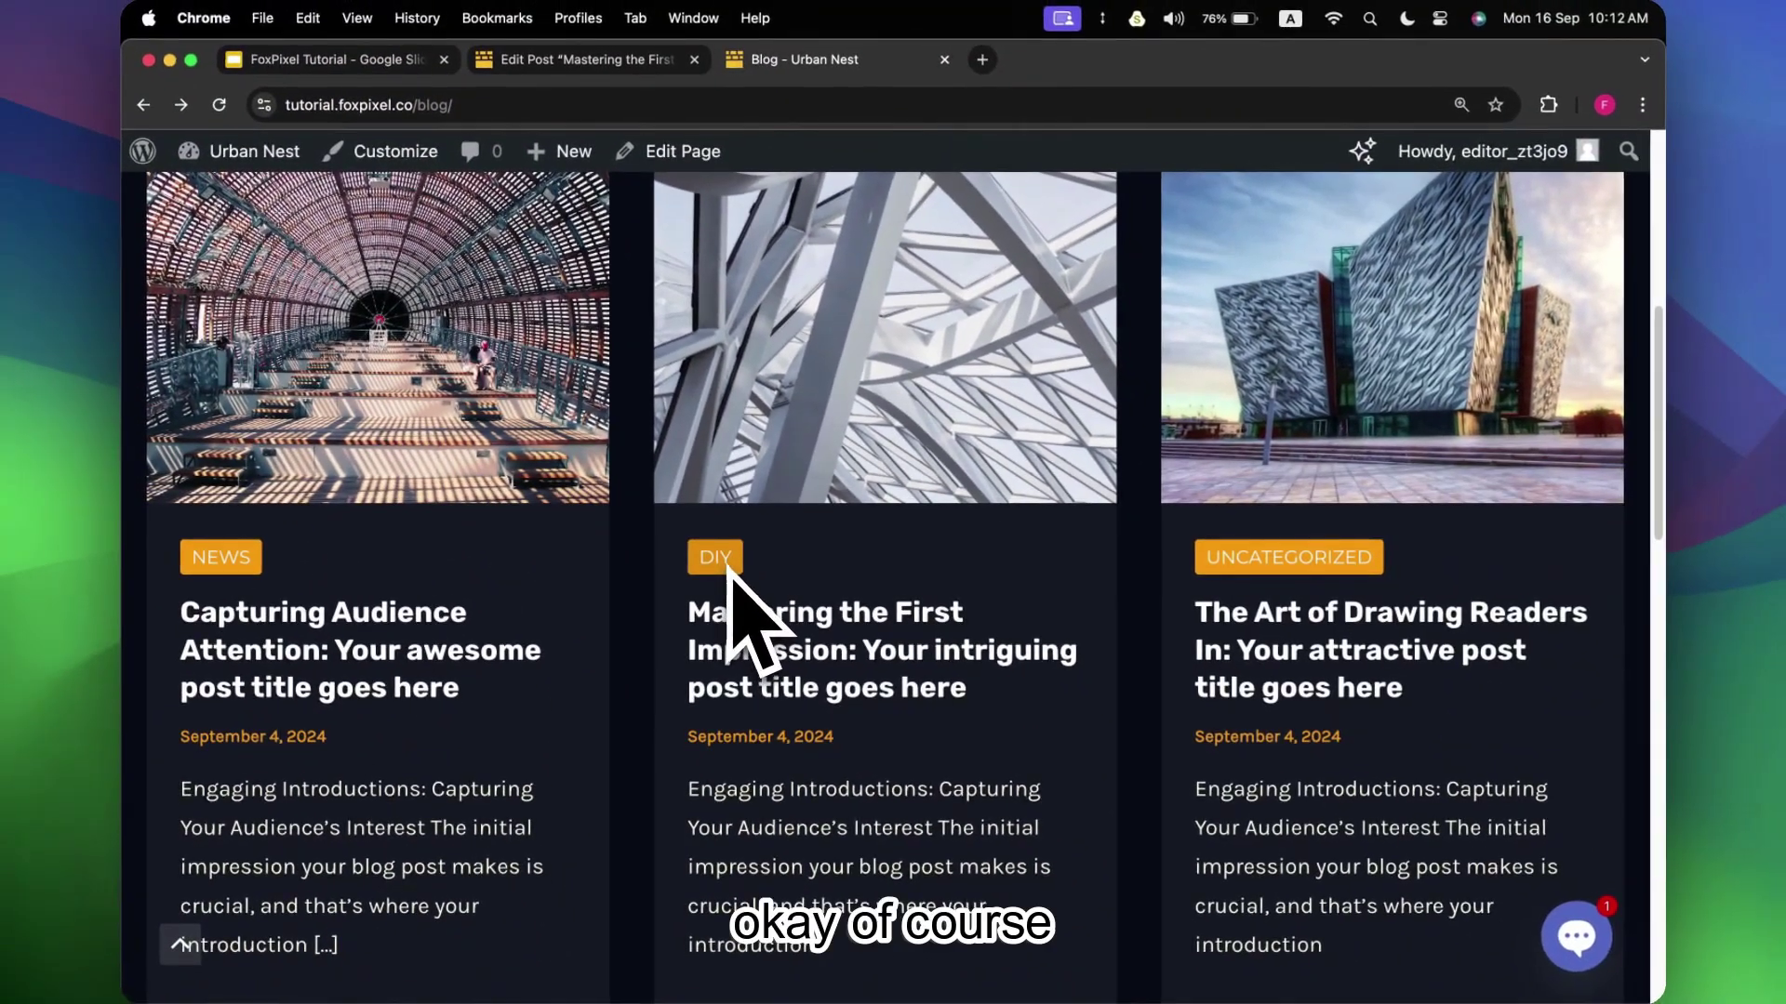
{"action": "left_click", "coordinate": [581, 60]}
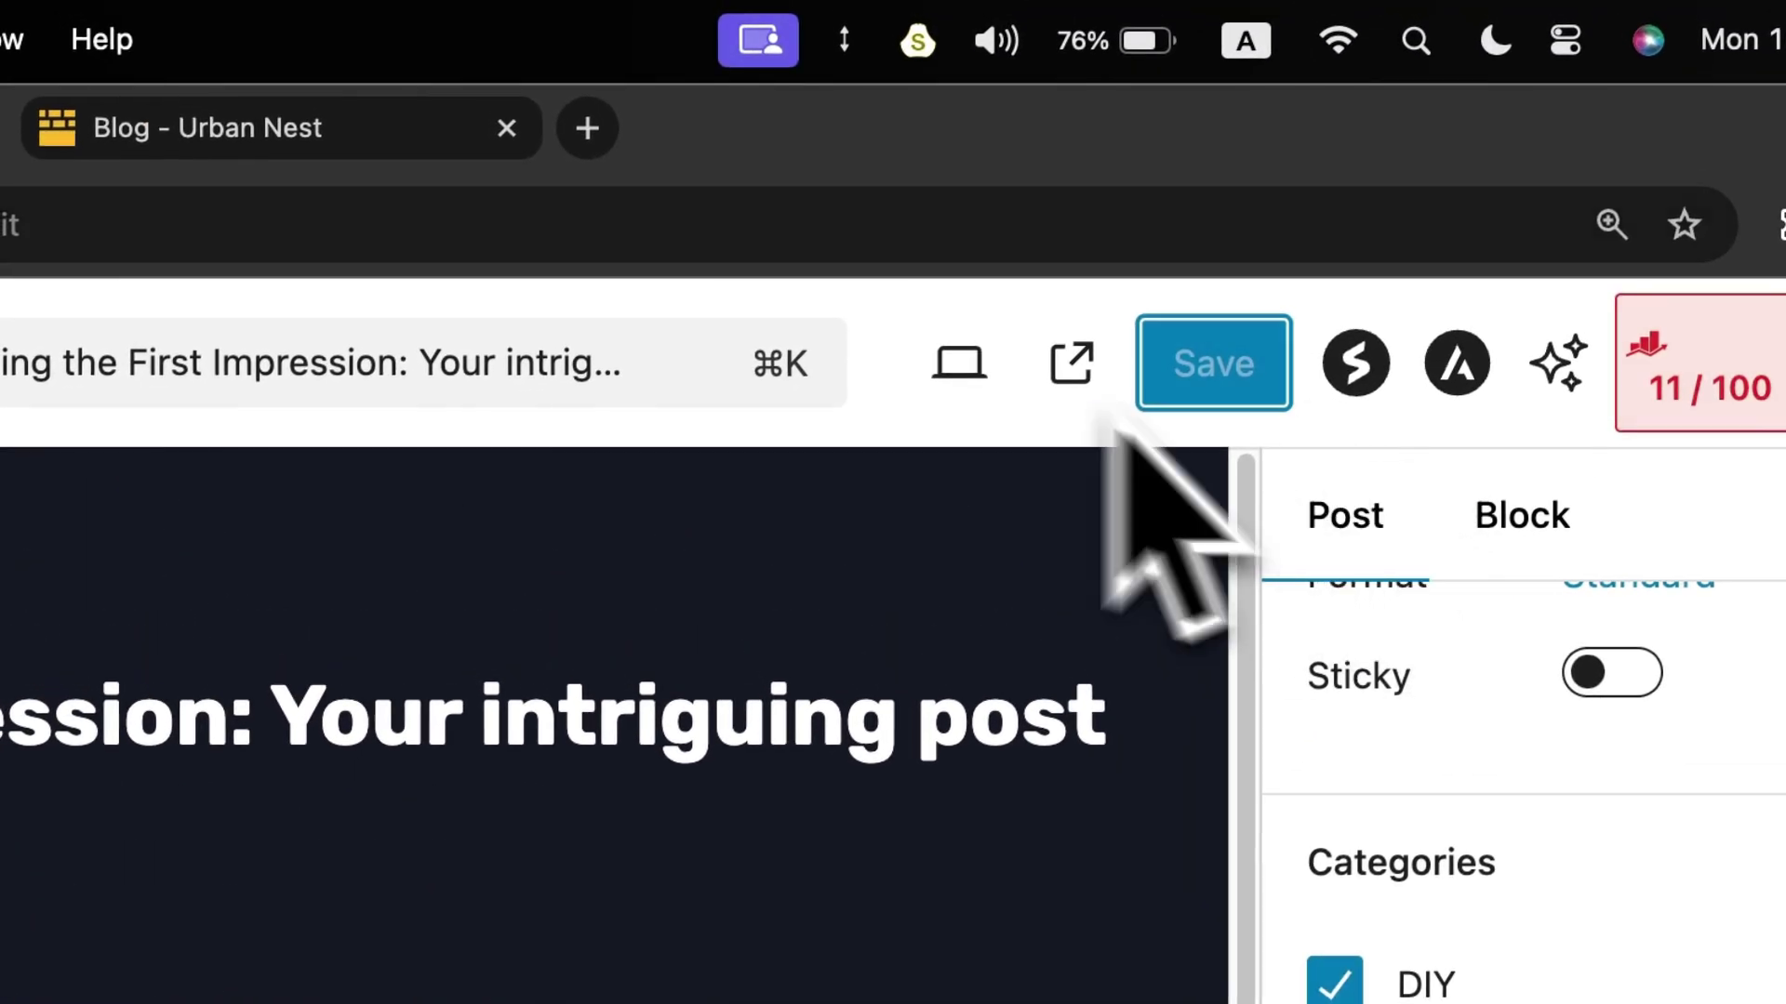
Leave the post editor and show the list of all posts in the site's admin area.
{"action": "left_click", "coordinate": [205, 127]}
{"action": "left_click", "coordinate": [199, 219]}
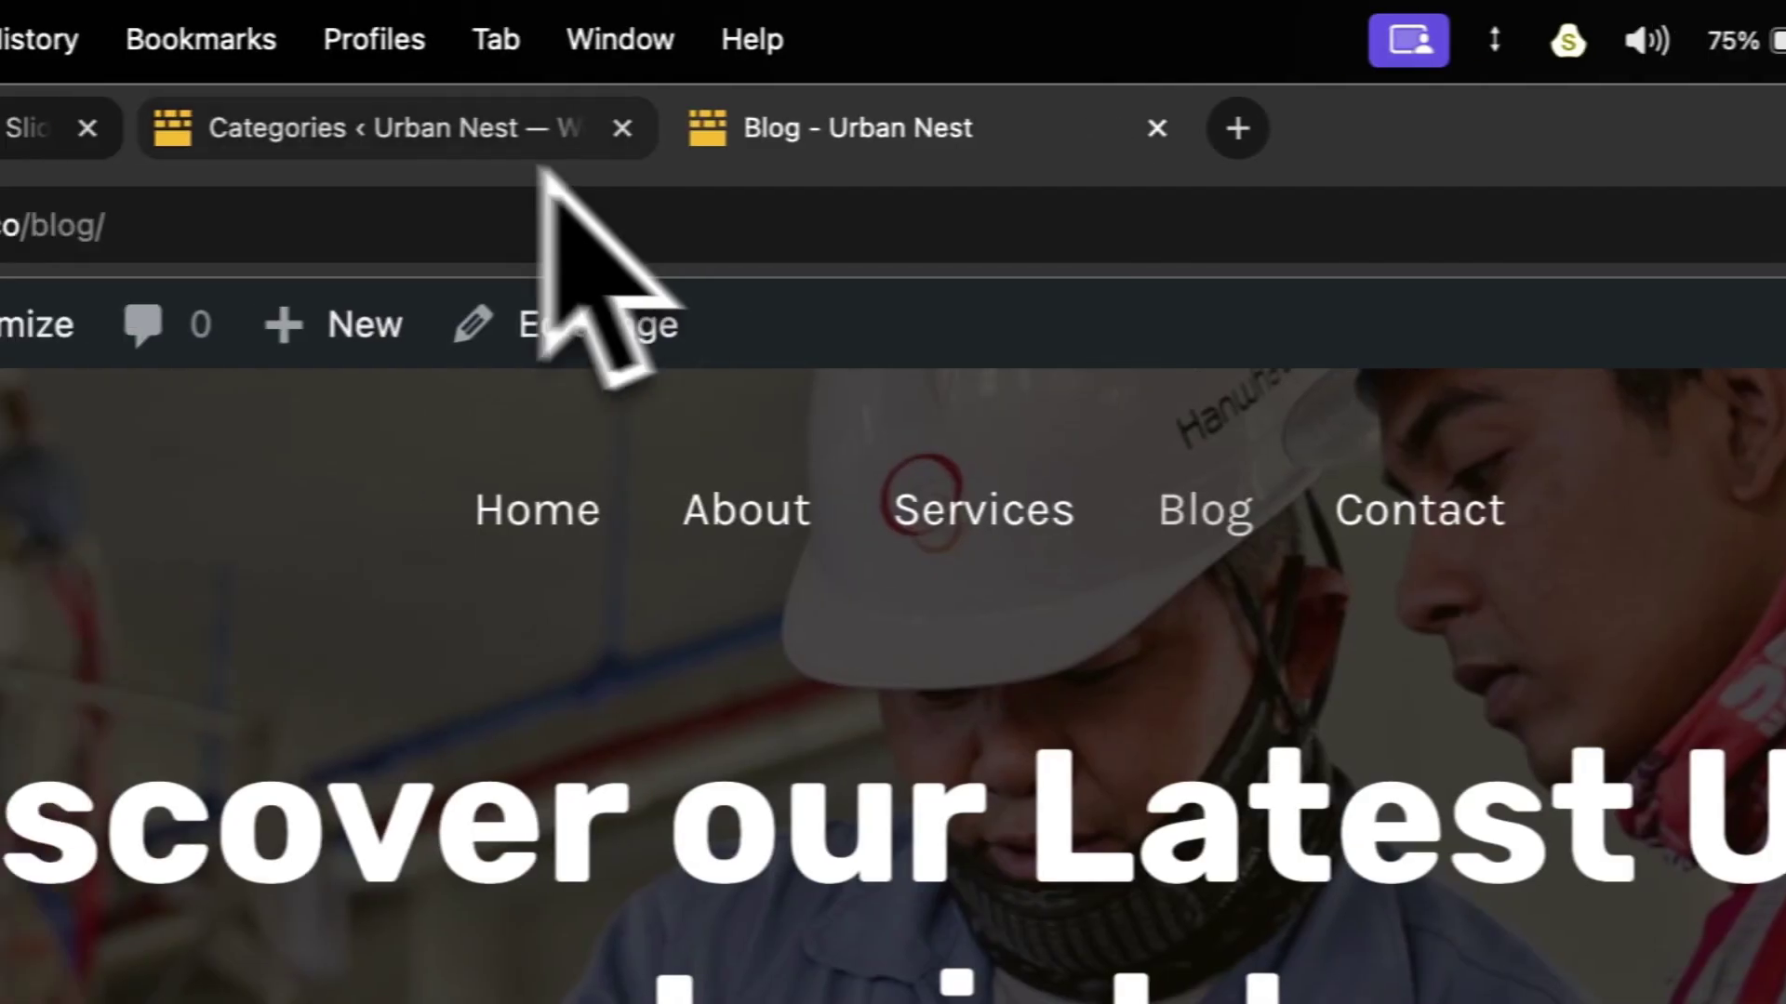
{"action": "left_click", "coordinate": [577, 59]}
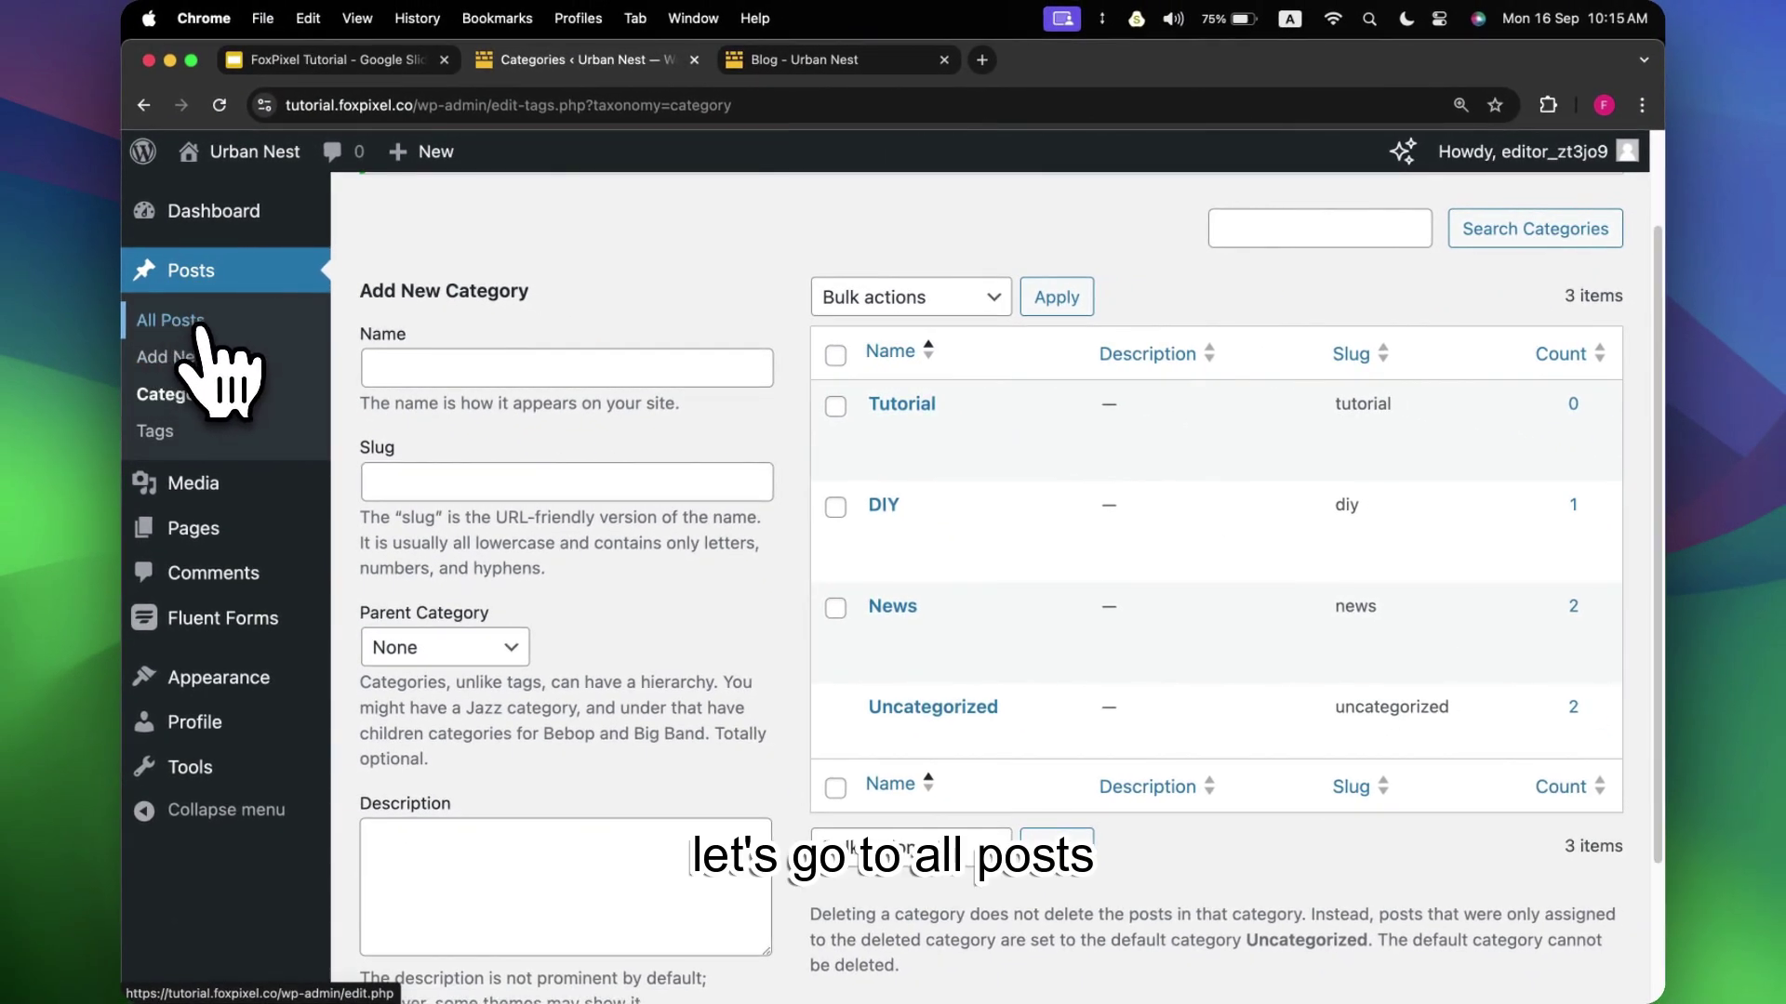
{"action": "left_click", "coordinate": [172, 320]}
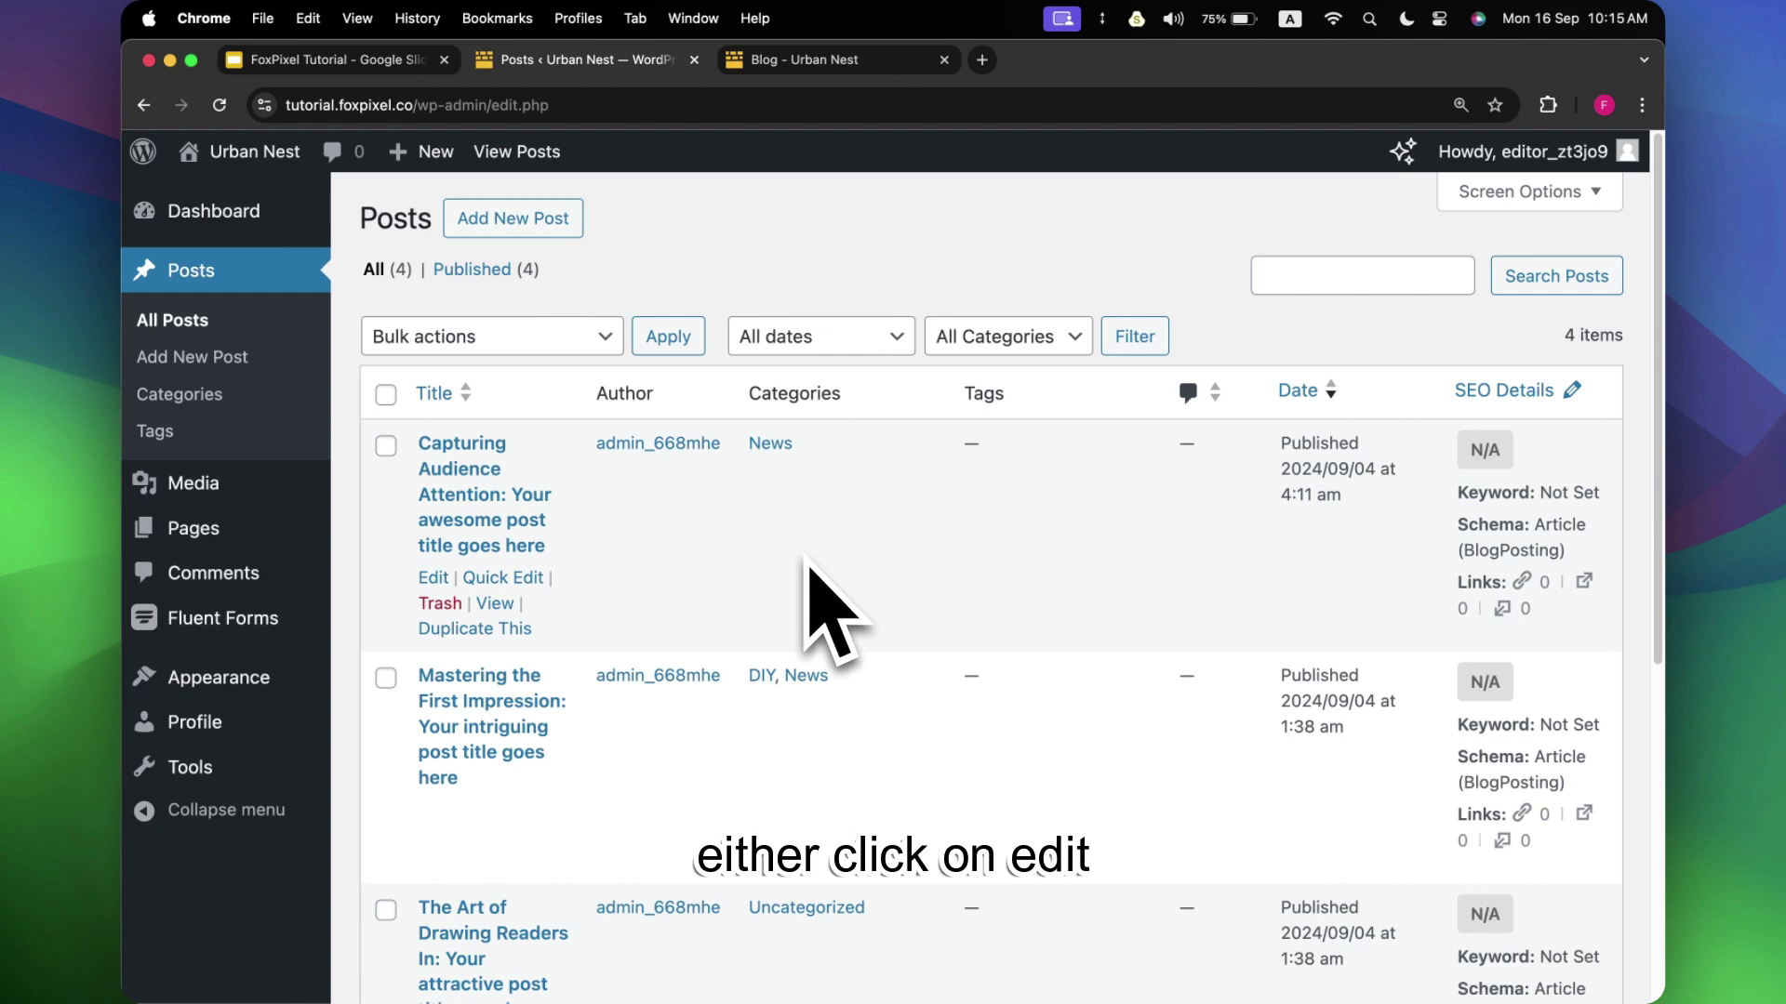
Open the "Capturing Audience Attention" post for editing from the posts list and look through its full content.
{"action": "left_click", "coordinate": [433, 578]}
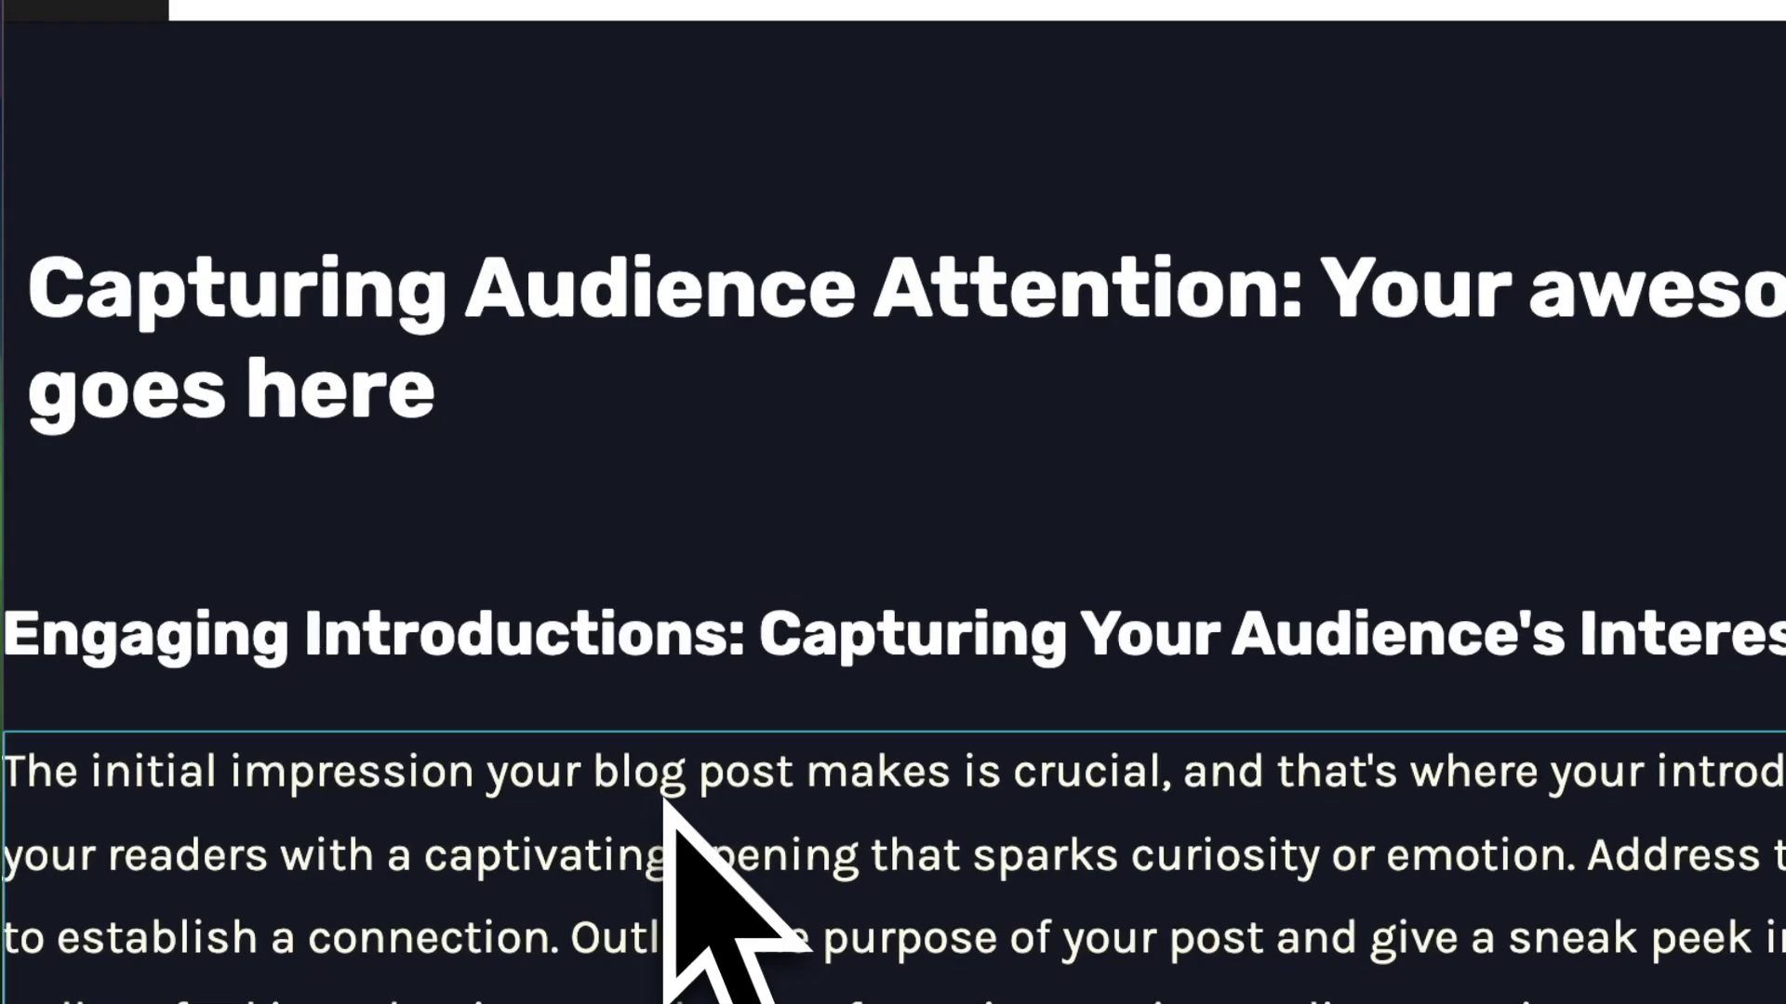
{"action": "scroll", "coordinate": [797, 399], "scroll_direction": "down", "scroll_amount": 10}
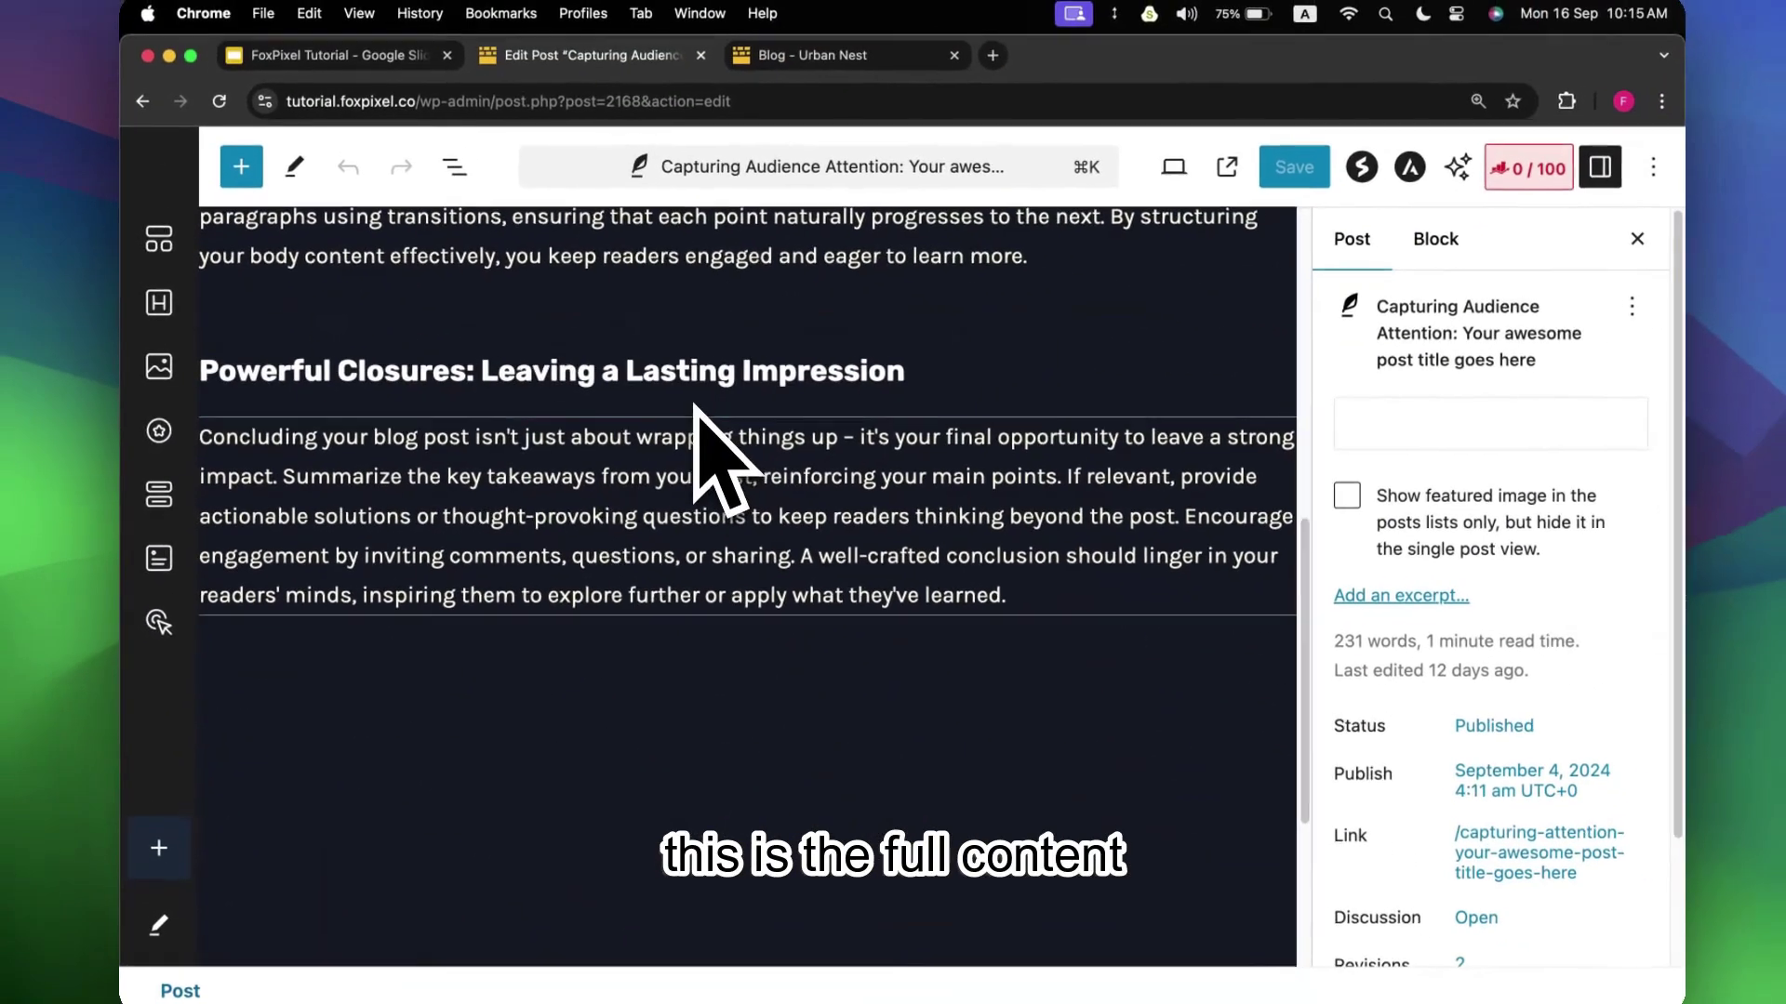
{"action": "scroll", "coordinate": [693, 407], "scroll_direction": "up", "scroll_amount": 10}
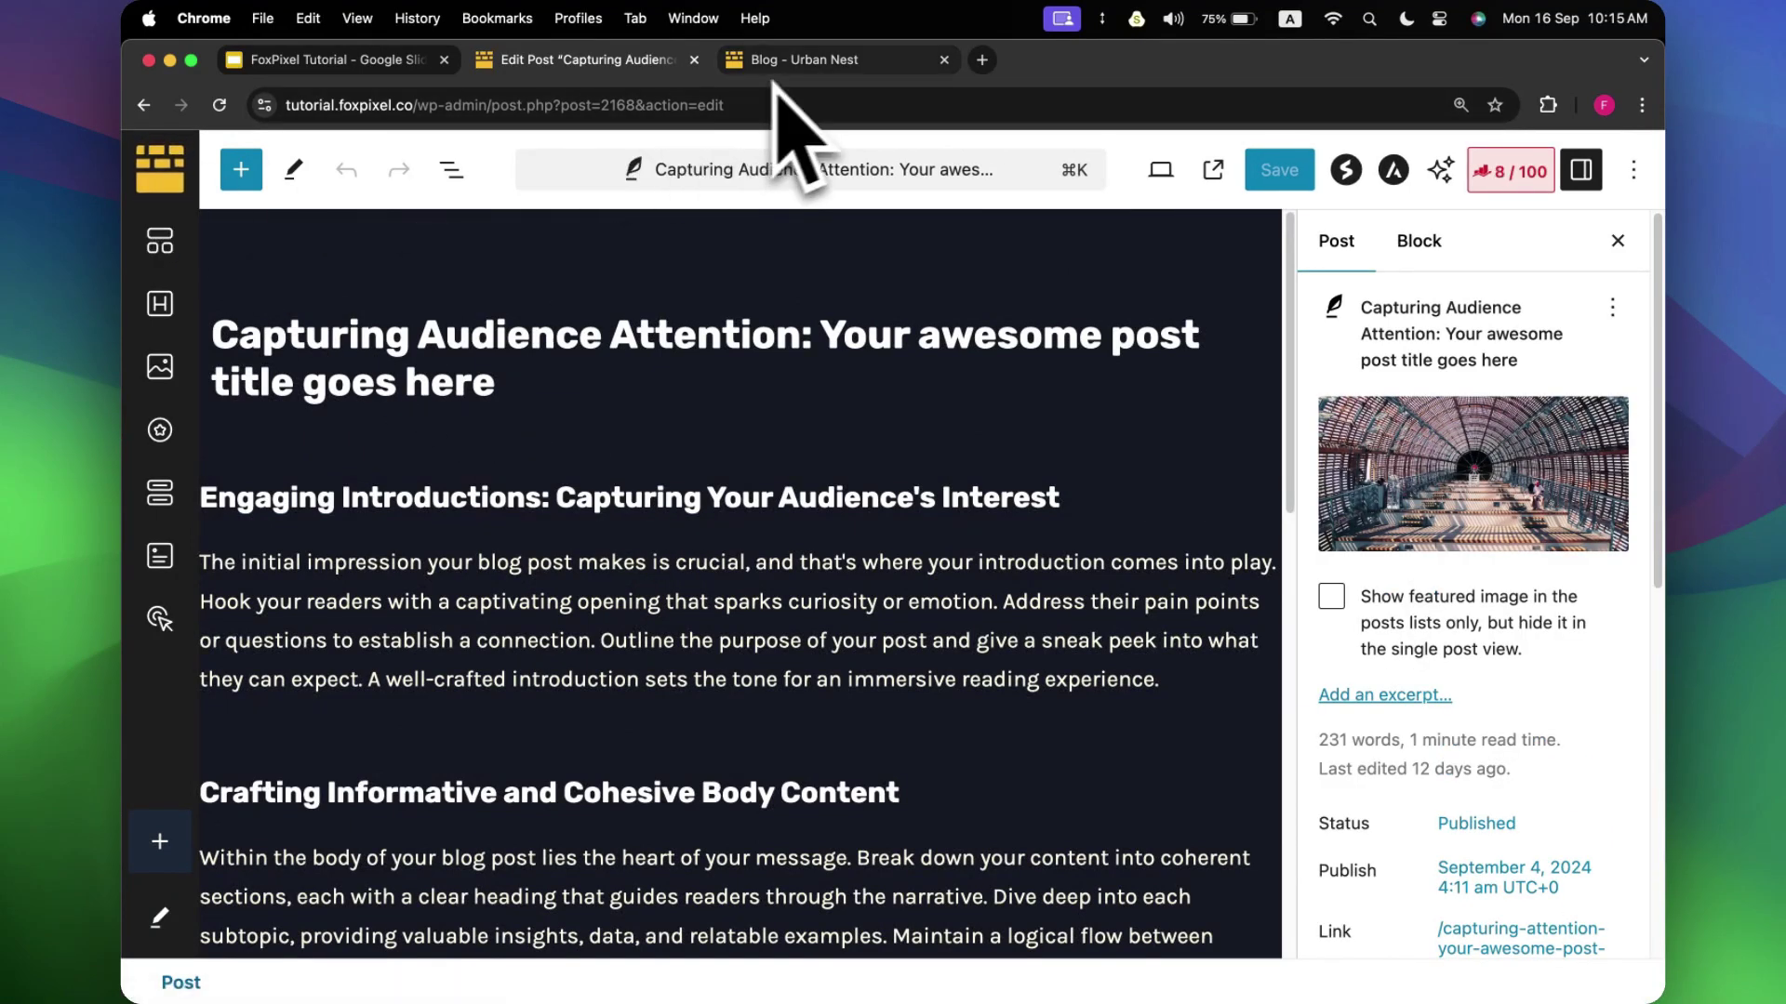
Go to the live blog page, view the "Capturing Audience Attention" post and open it for editing from there.
{"action": "left_click", "coordinate": [817, 65]}
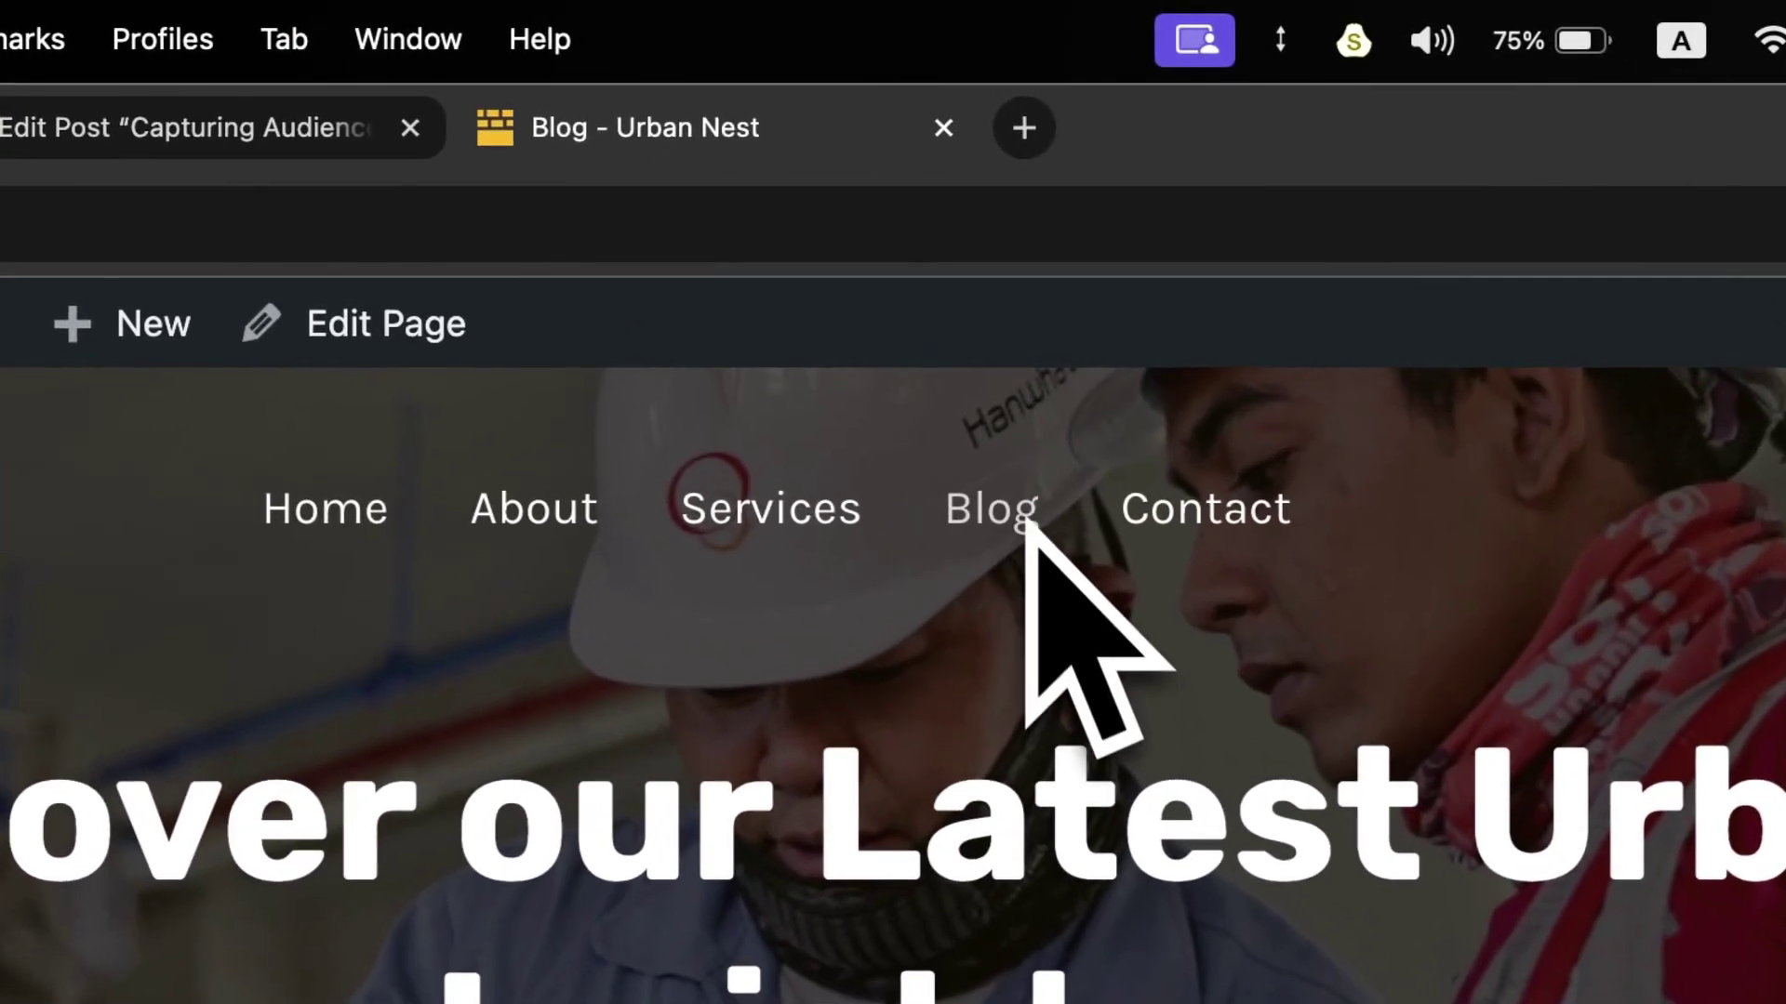
{"action": "scroll", "coordinate": [1037, 389], "scroll_direction": "down", "scroll_amount": 5}
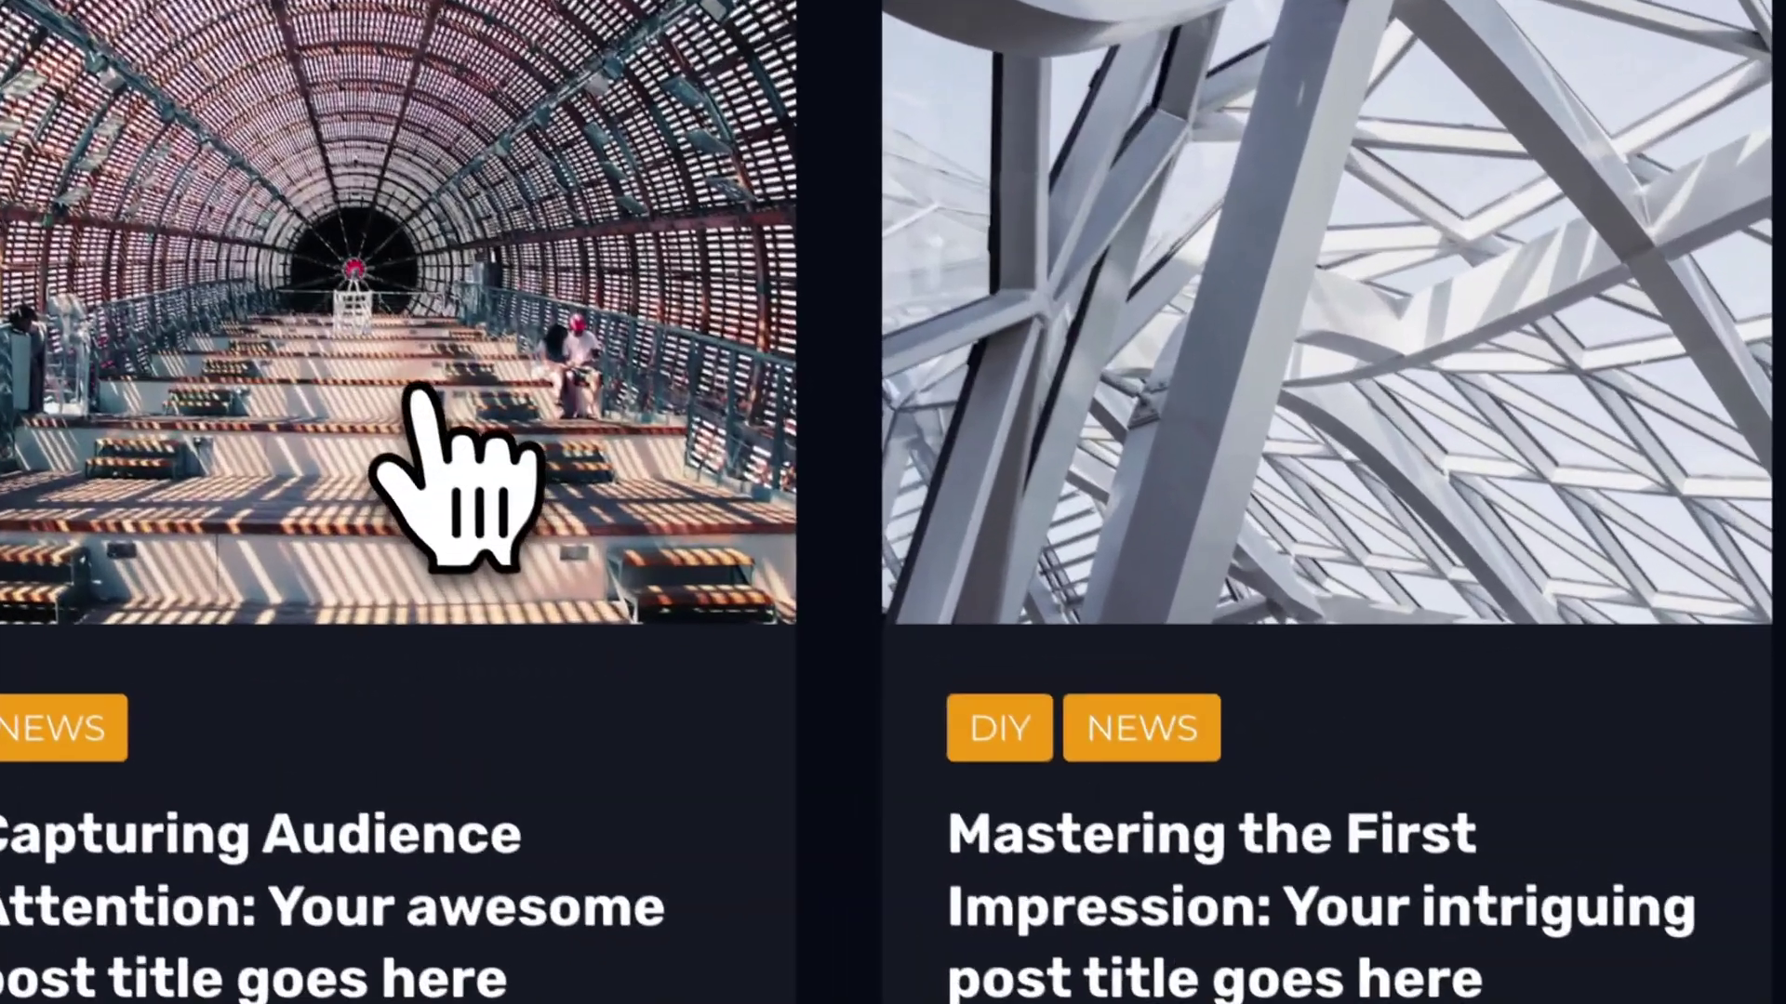
{"action": "left_click", "coordinate": [441, 424]}
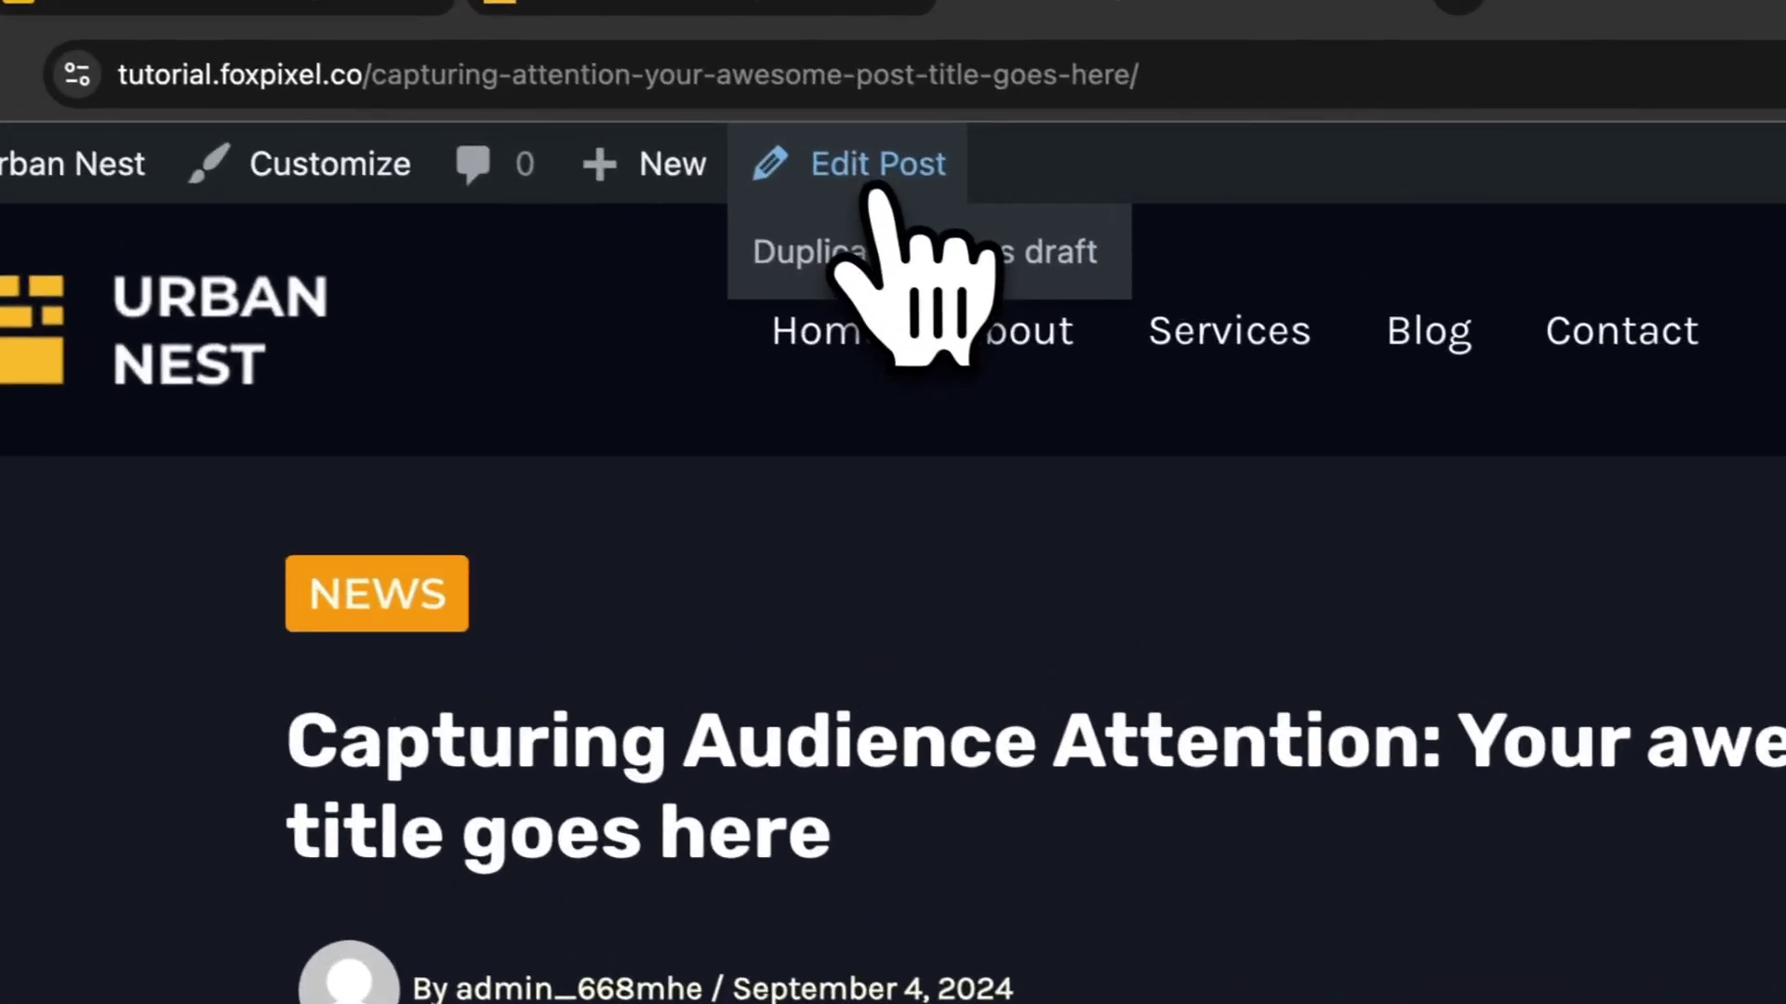
{"action": "left_click", "coordinate": [680, 154]}
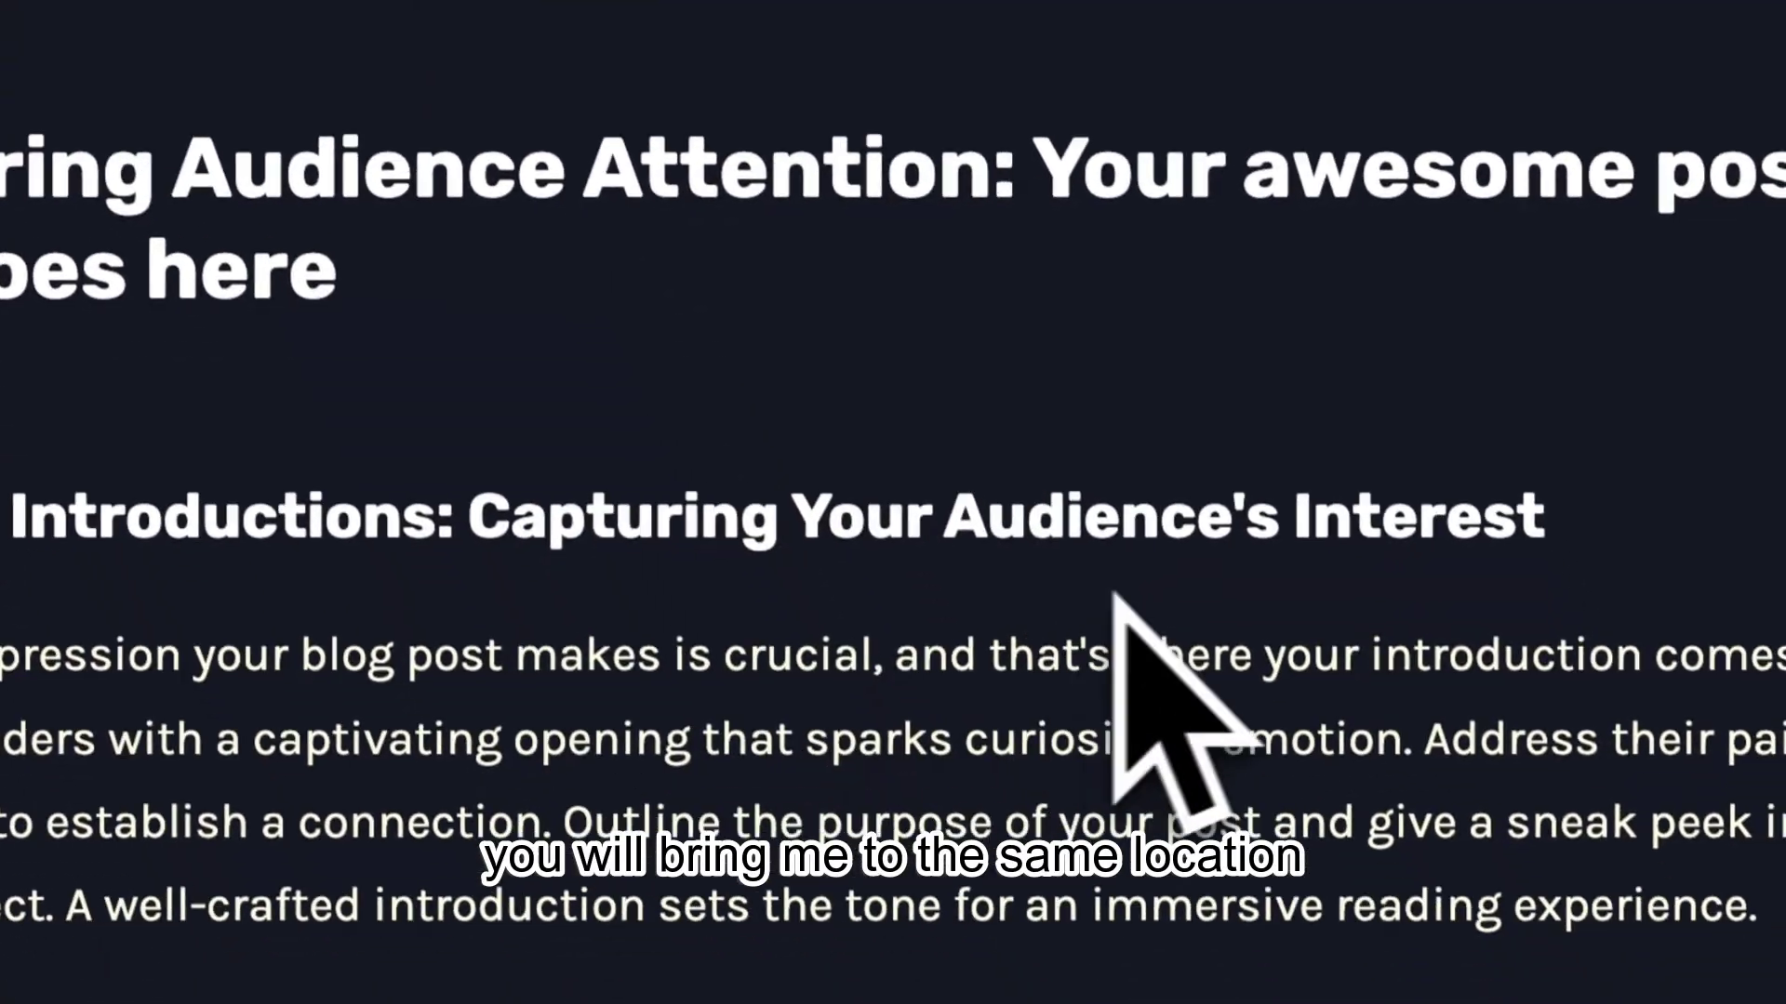
{"action": "scroll", "coordinate": [1129, 606], "scroll_direction": "down", "scroll_amount": 10}
{"action": "left_click", "coordinate": [9, 188]}
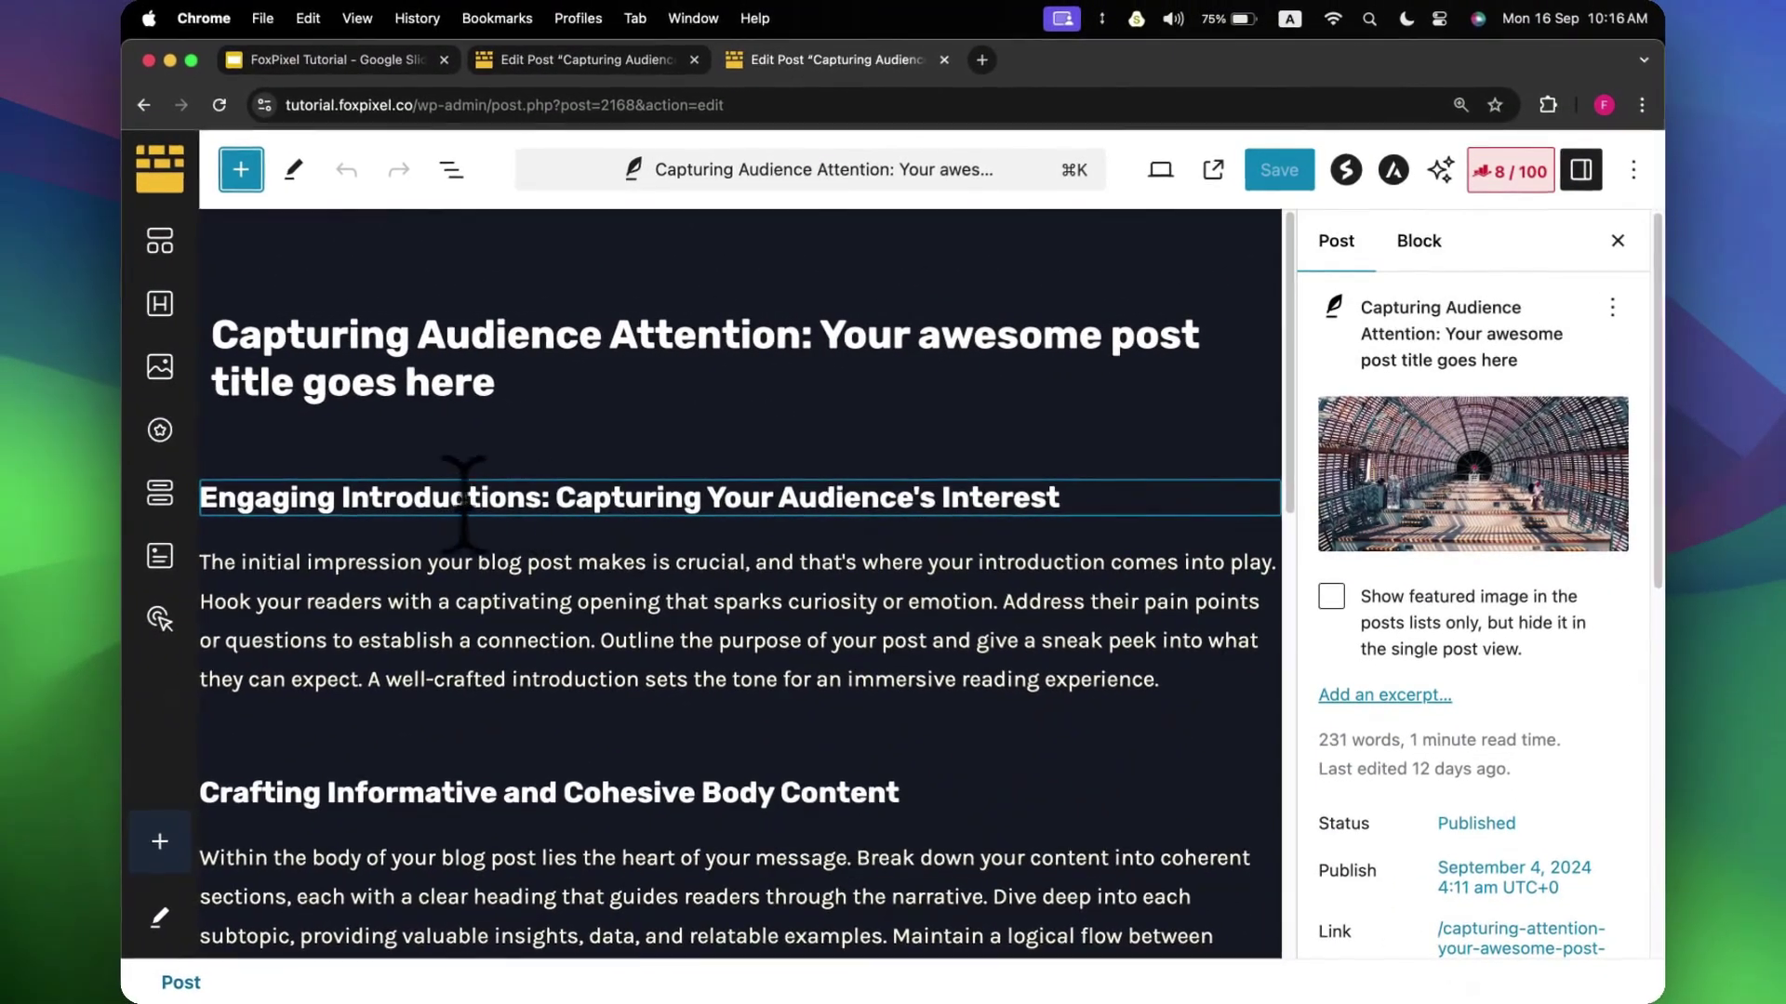
Replace the word "Engaging" with "Changed" in the post's first section heading and save the post.
{"action": "left_click", "coordinate": [324, 502]}
{"action": "double_click", "coordinate": [324, 503]}
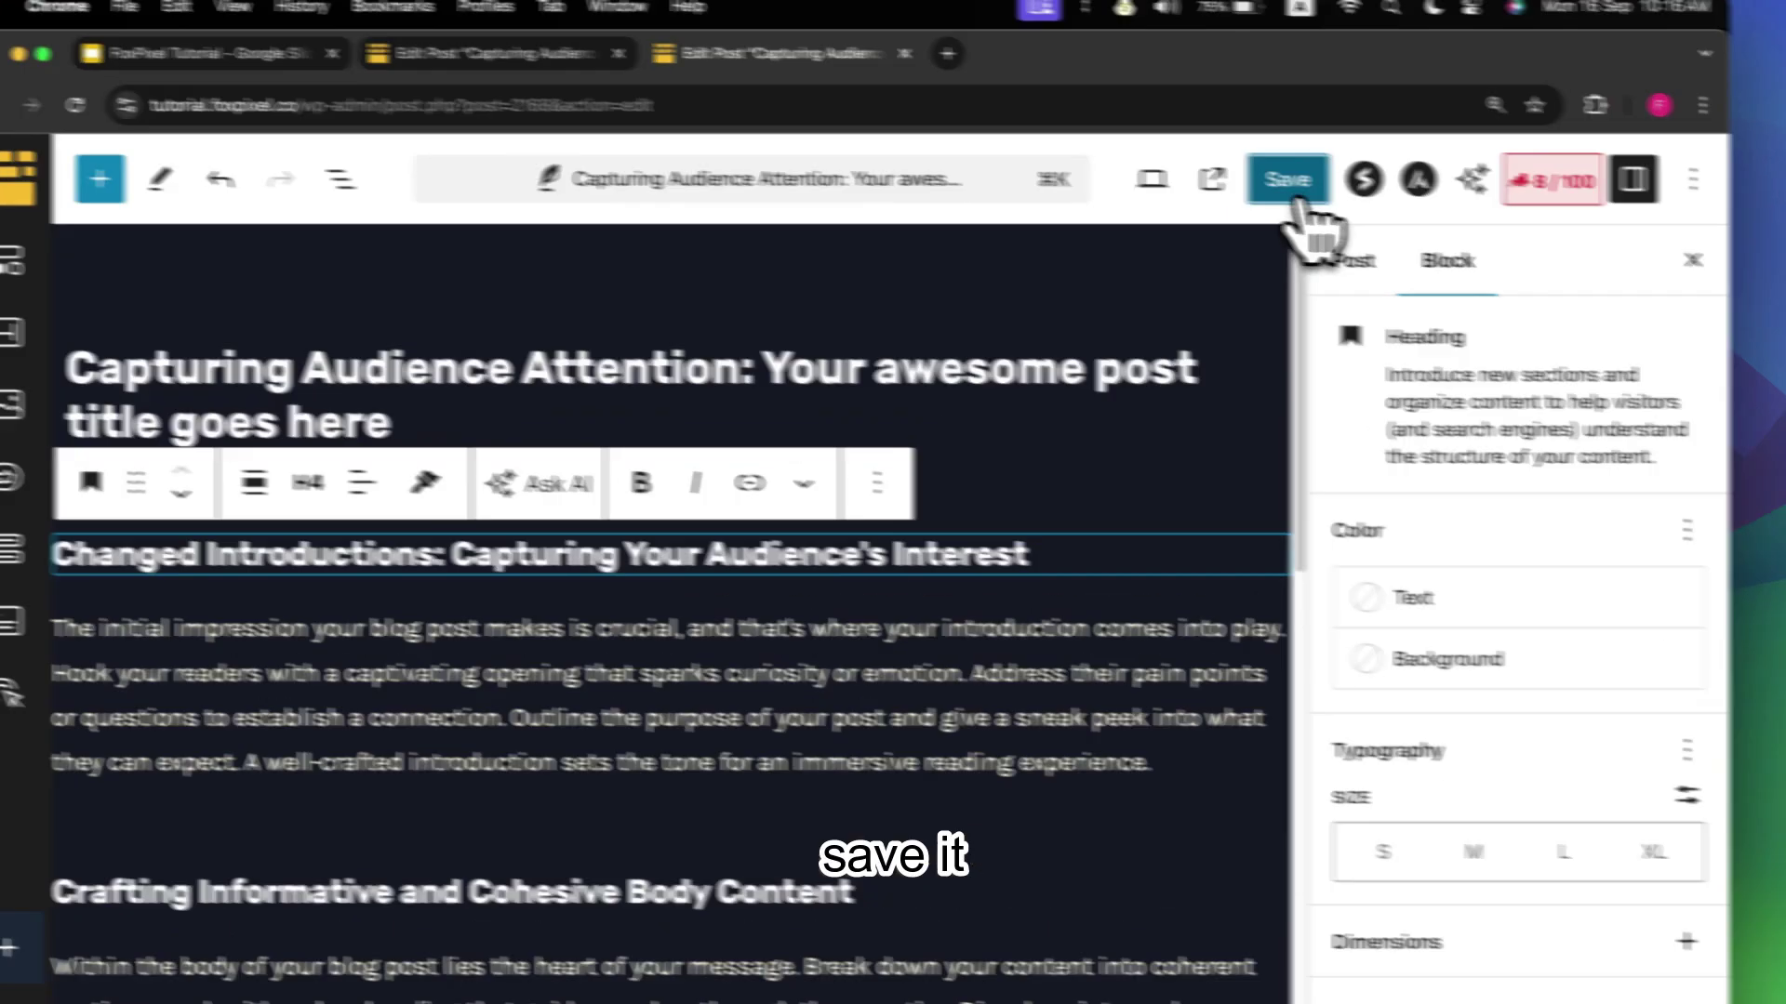
{"action": "left_click", "coordinate": [1288, 182]}
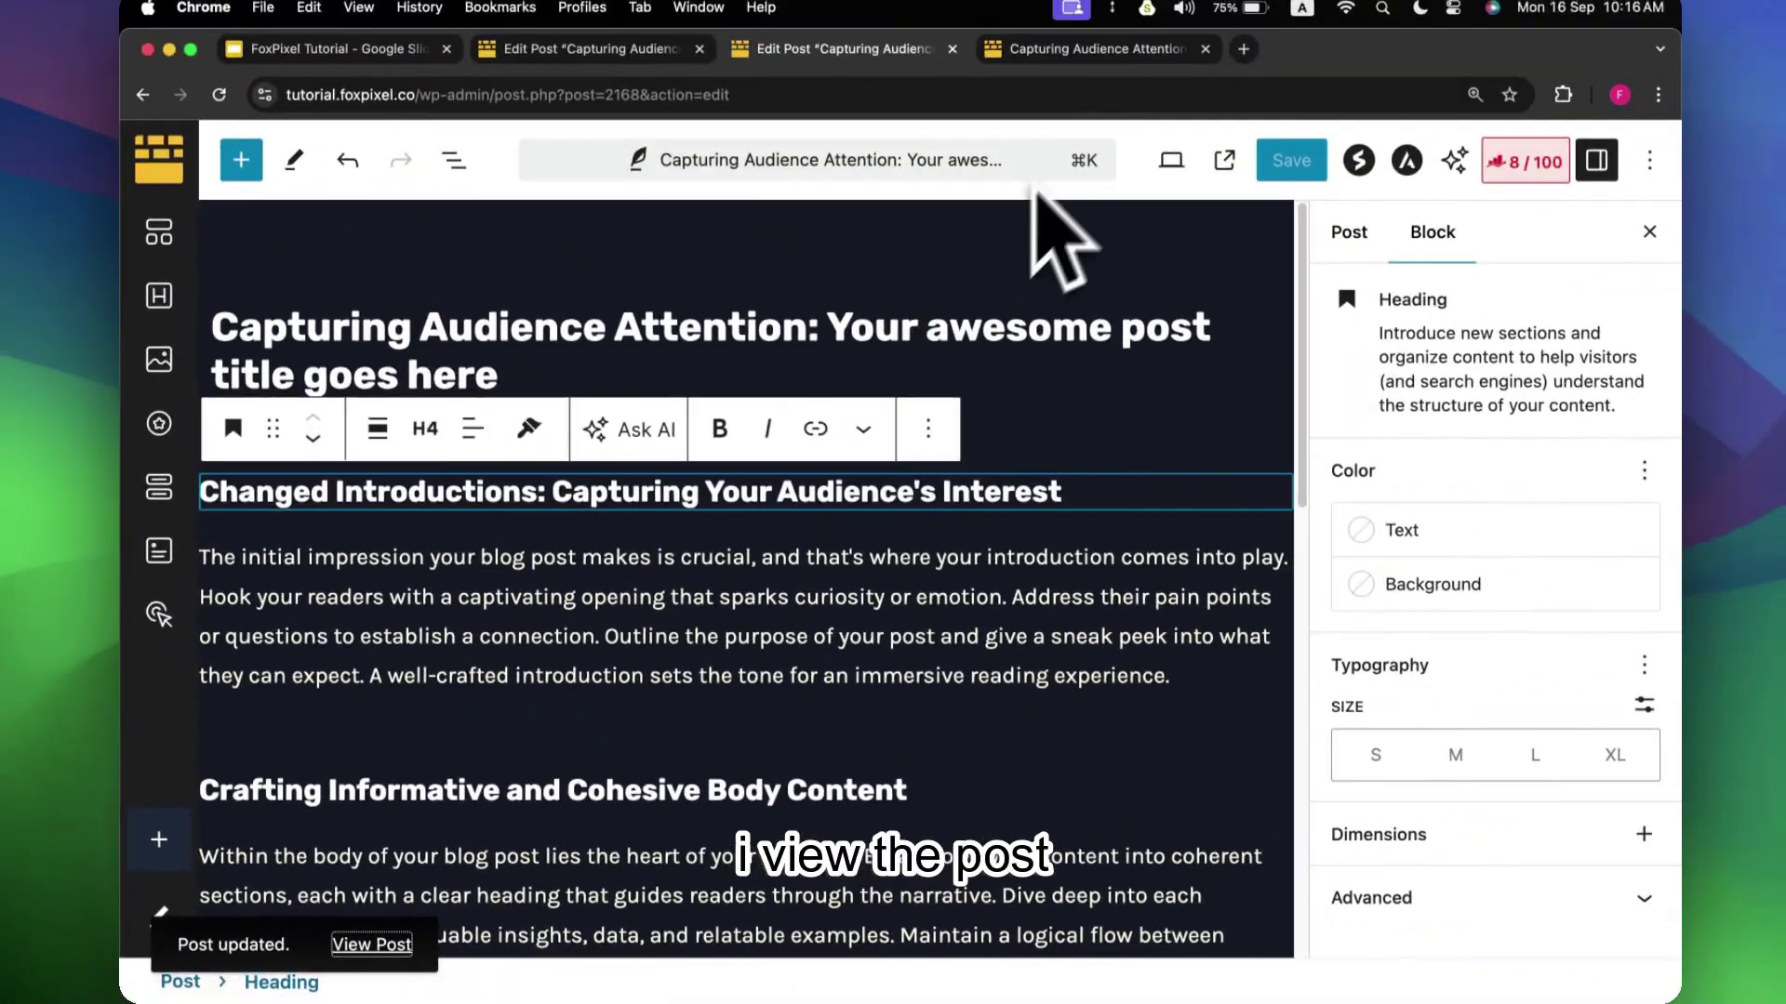
View the live post and check the first word of its introduction heading.
{"action": "left_click", "coordinate": [1098, 48]}
{"action": "scroll", "coordinate": [930, 558], "scroll_direction": "down", "scroll_amount": 10}
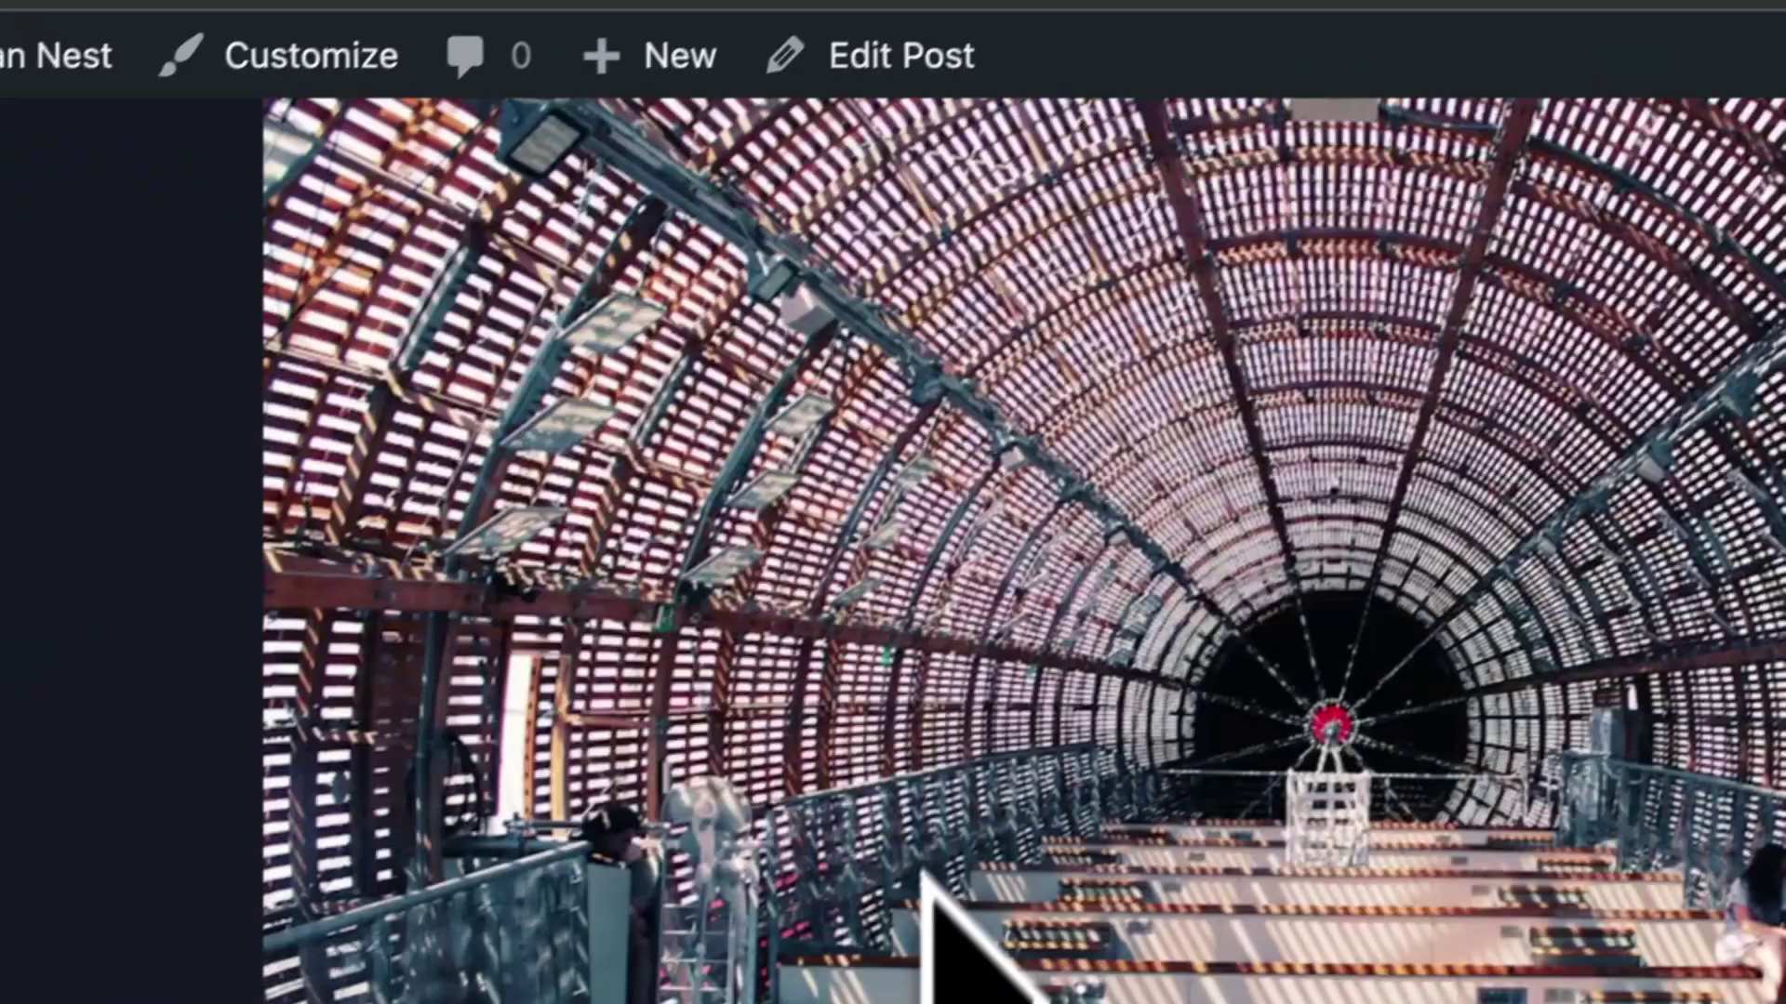
{"action": "scroll", "coordinate": [930, 558], "scroll_direction": "up", "scroll_amount": 2}
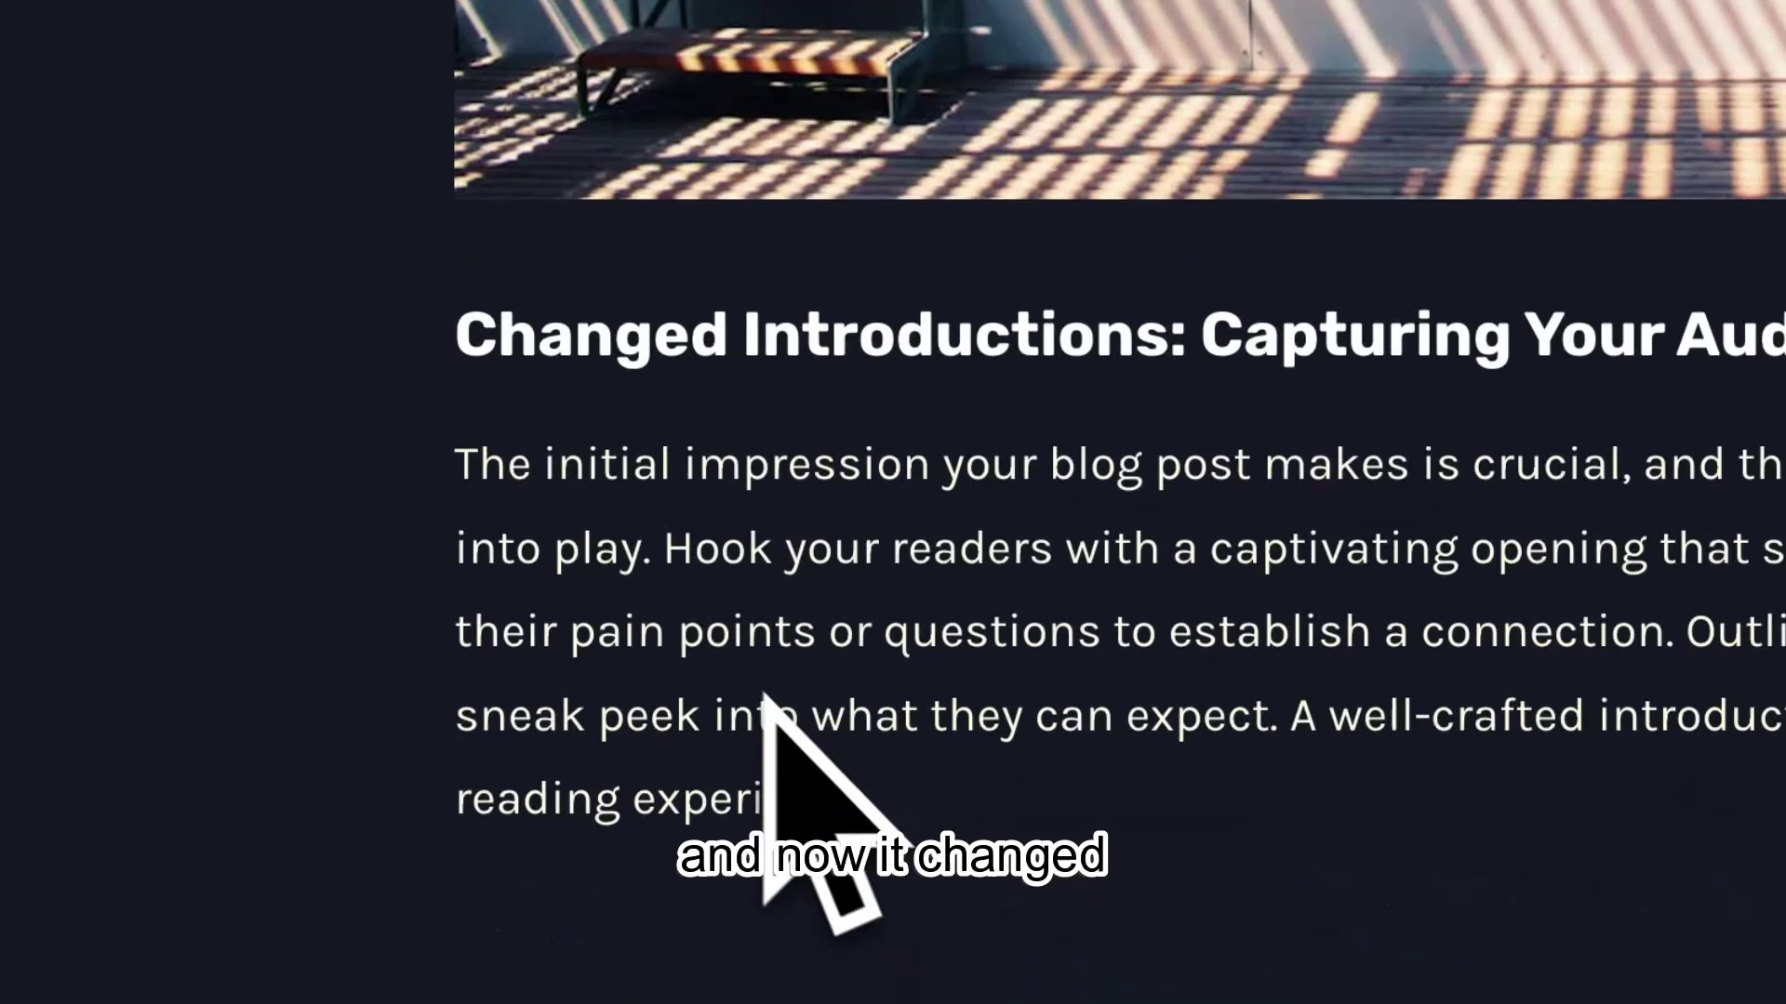
{"action": "double_click", "coordinate": [656, 340]}
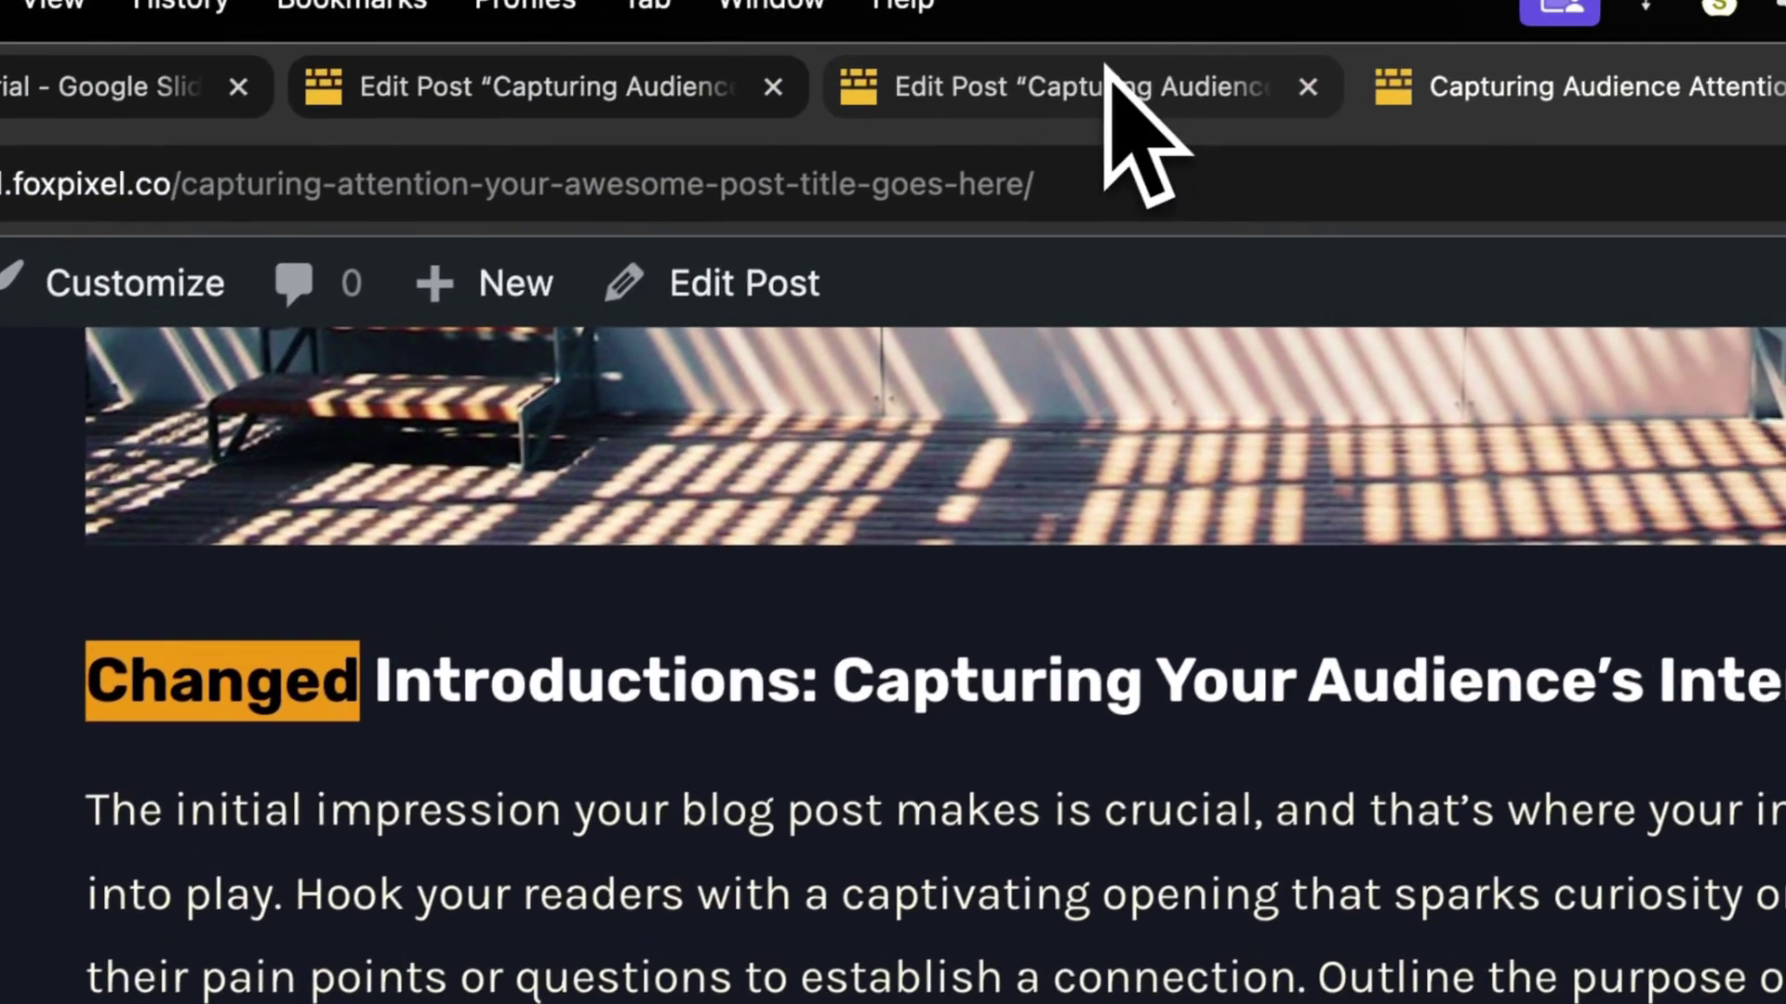
Back in the post editor, insert an Image block above the first paragraph with the Steel And Glass Building picture and save the post.
{"action": "left_click", "coordinate": [1113, 85]}
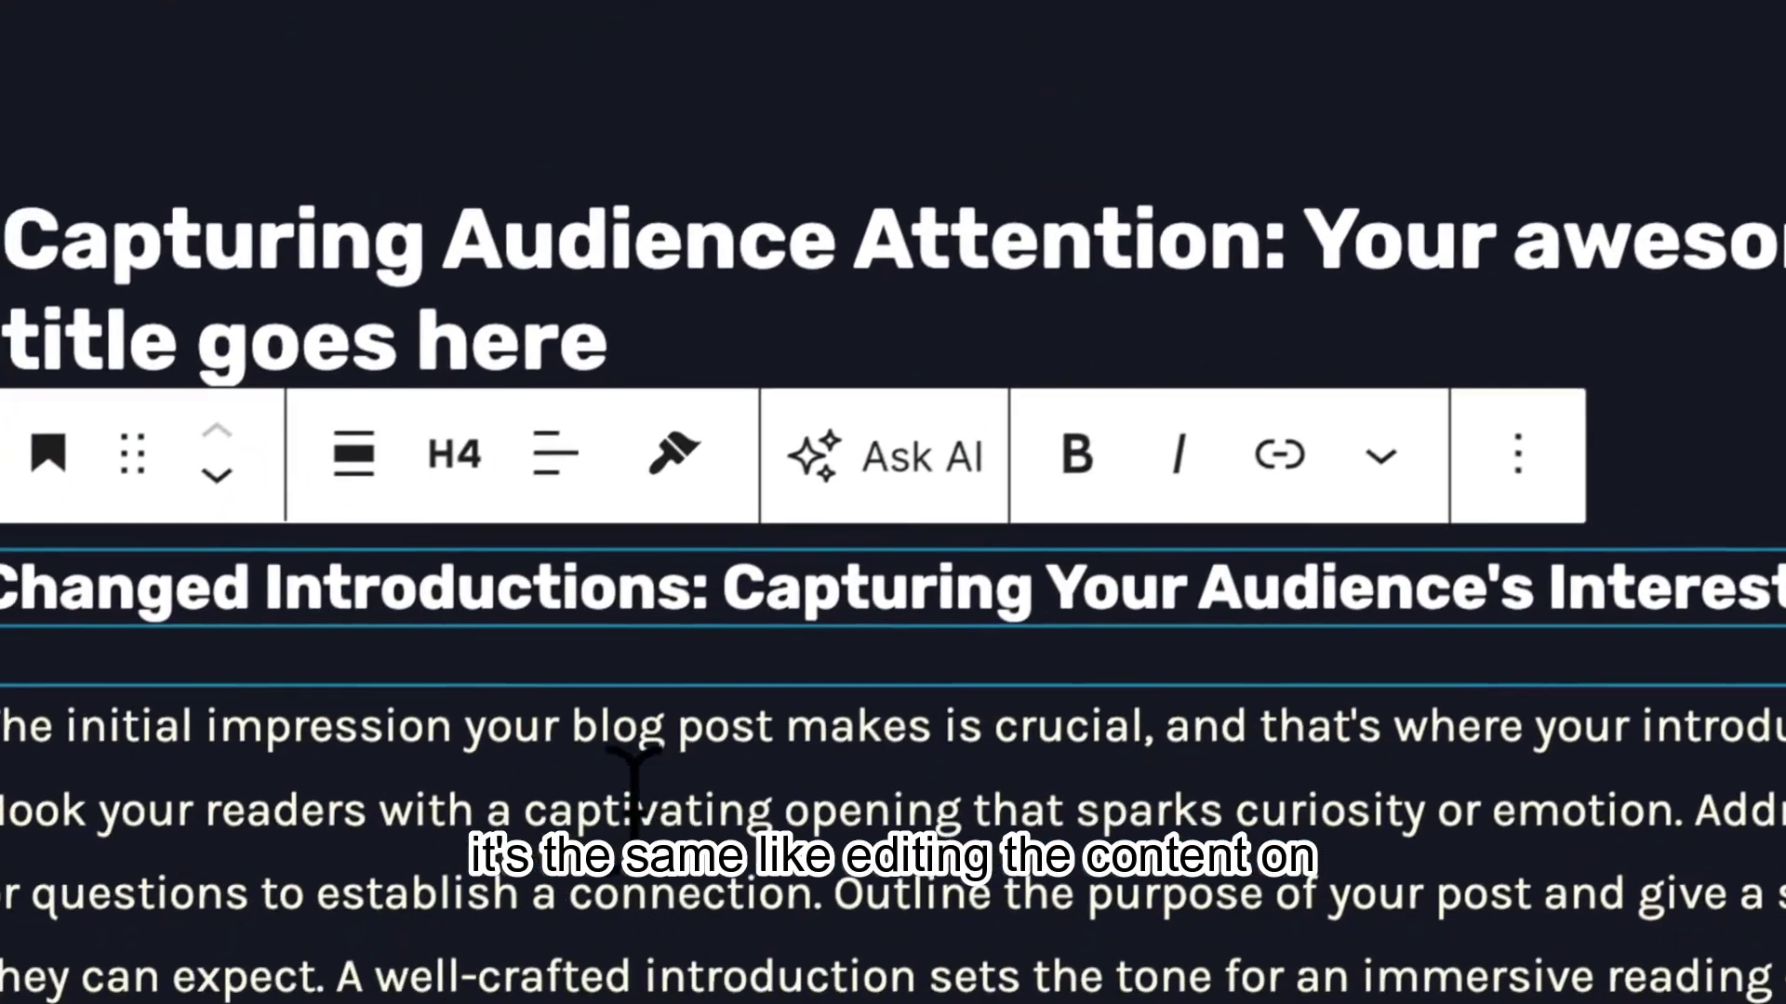
{"action": "left_click", "coordinate": [635, 786]}
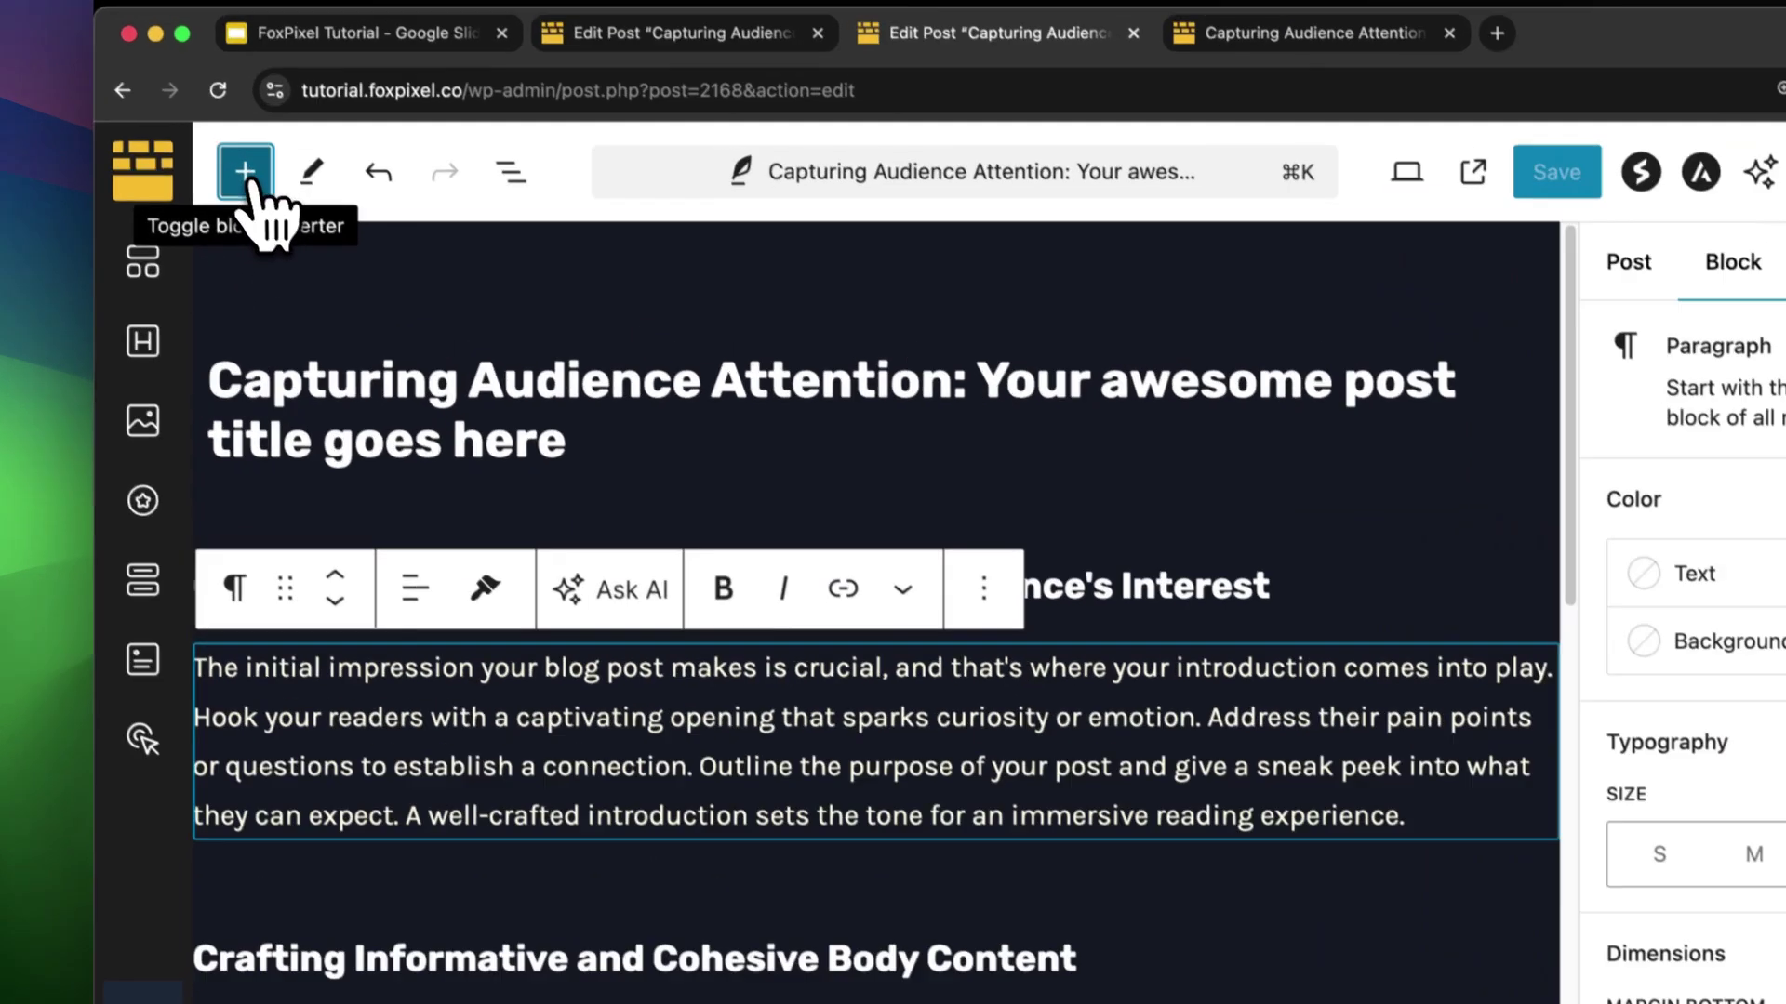
{"action": "left_click", "coordinate": [241, 172]}
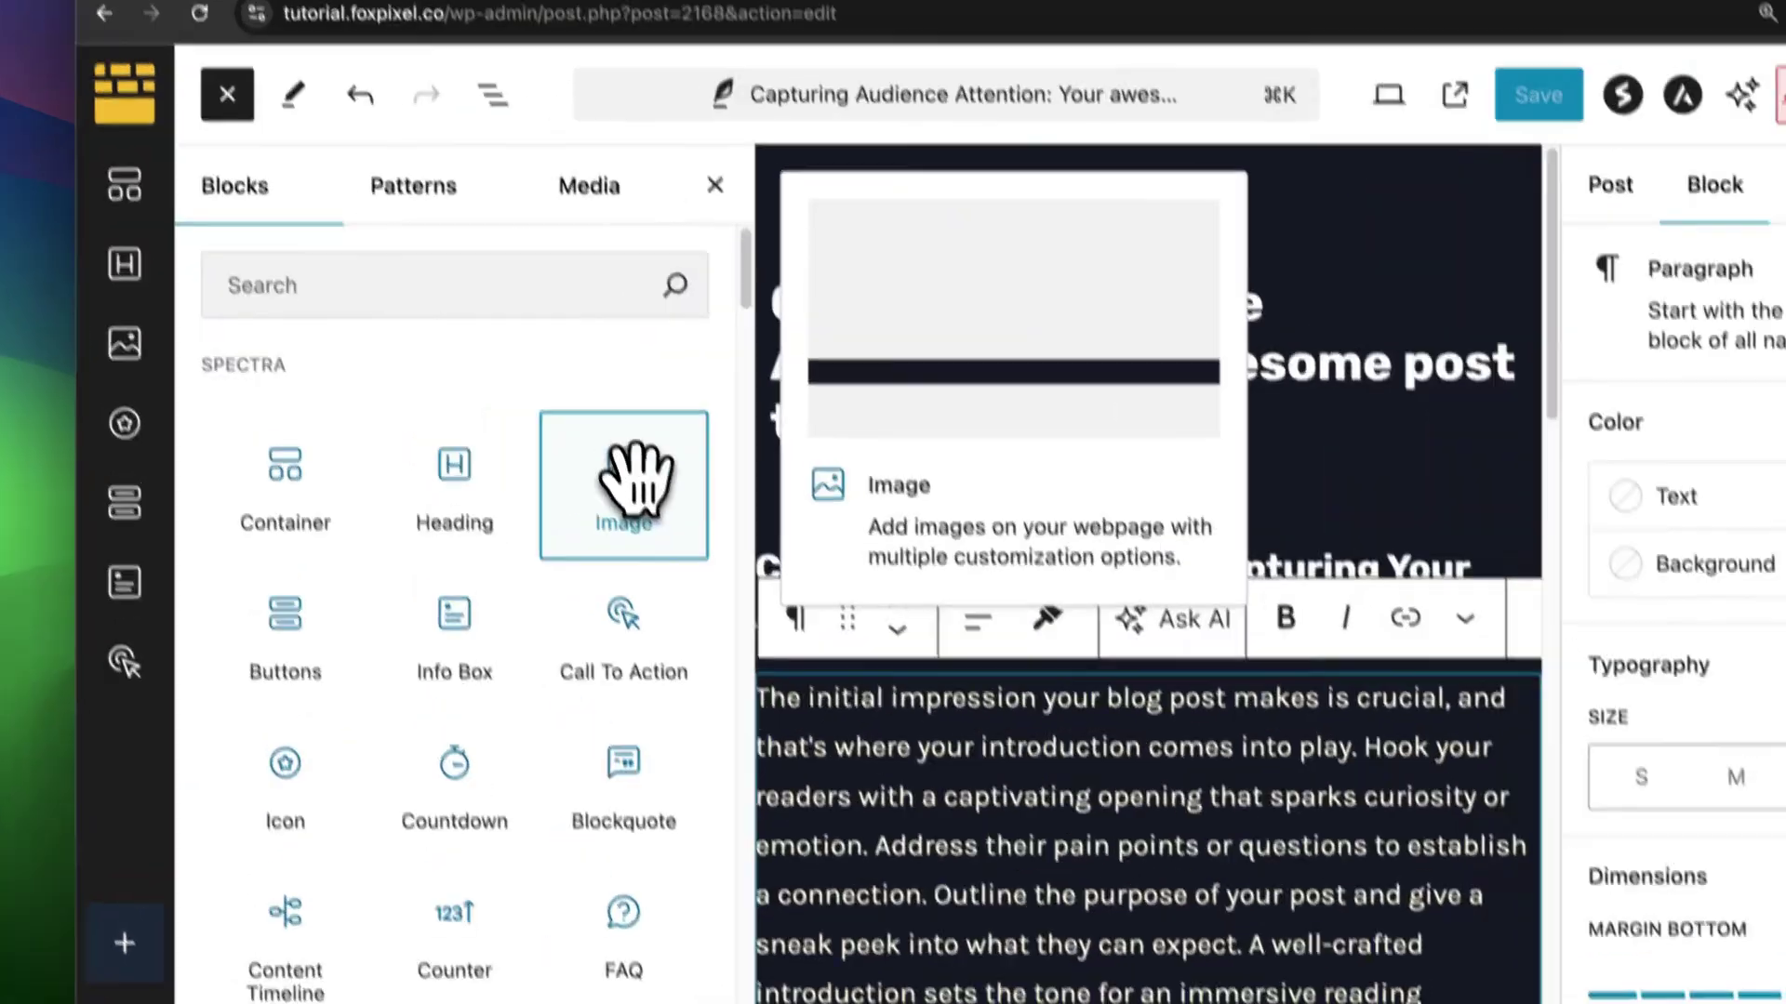
{"action": "mouse_move", "coordinate": [623, 465]}
{"action": "left_mouse_down"}
{"action": "mouse_move", "coordinate": [638, 489]}
{"action": "mouse_move", "coordinate": [603, 490]}
{"action": "left_mouse_up"}
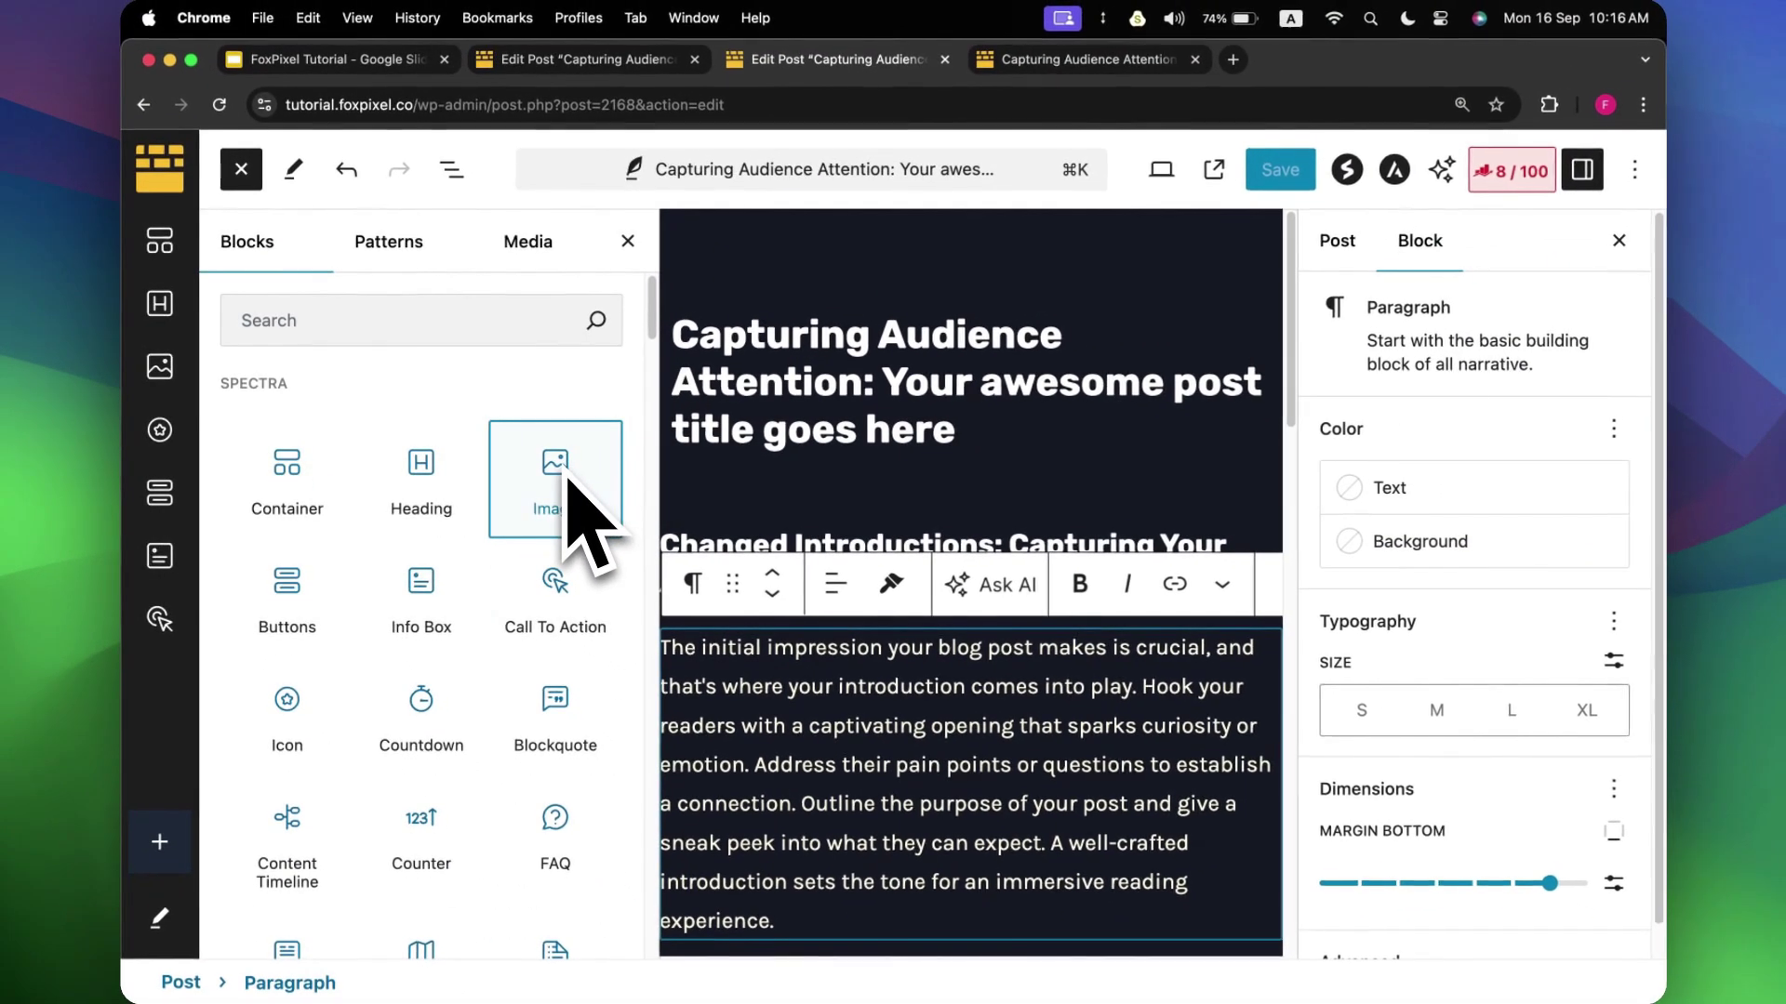
{"action": "left_click_drag", "start_coordinate": [564, 479], "coordinate": [736, 604]}
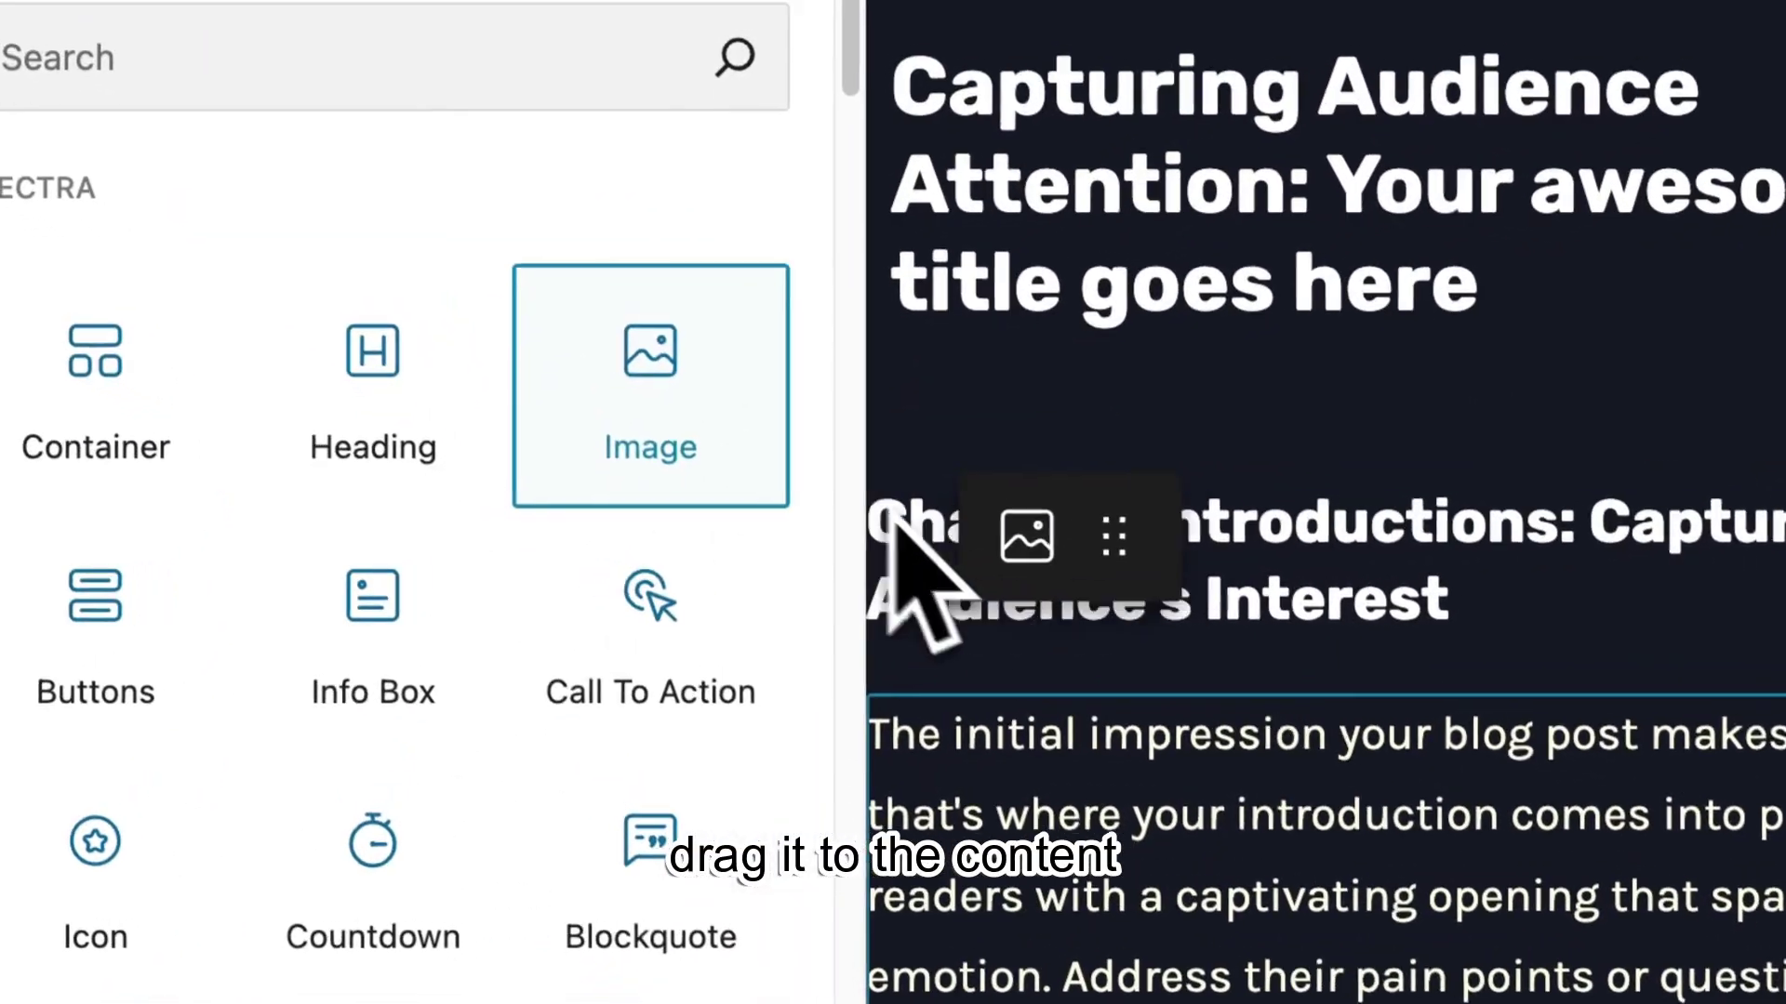
{"action": "left_click_drag", "start_coordinate": [1040, 651], "coordinate": [1051, 679]}
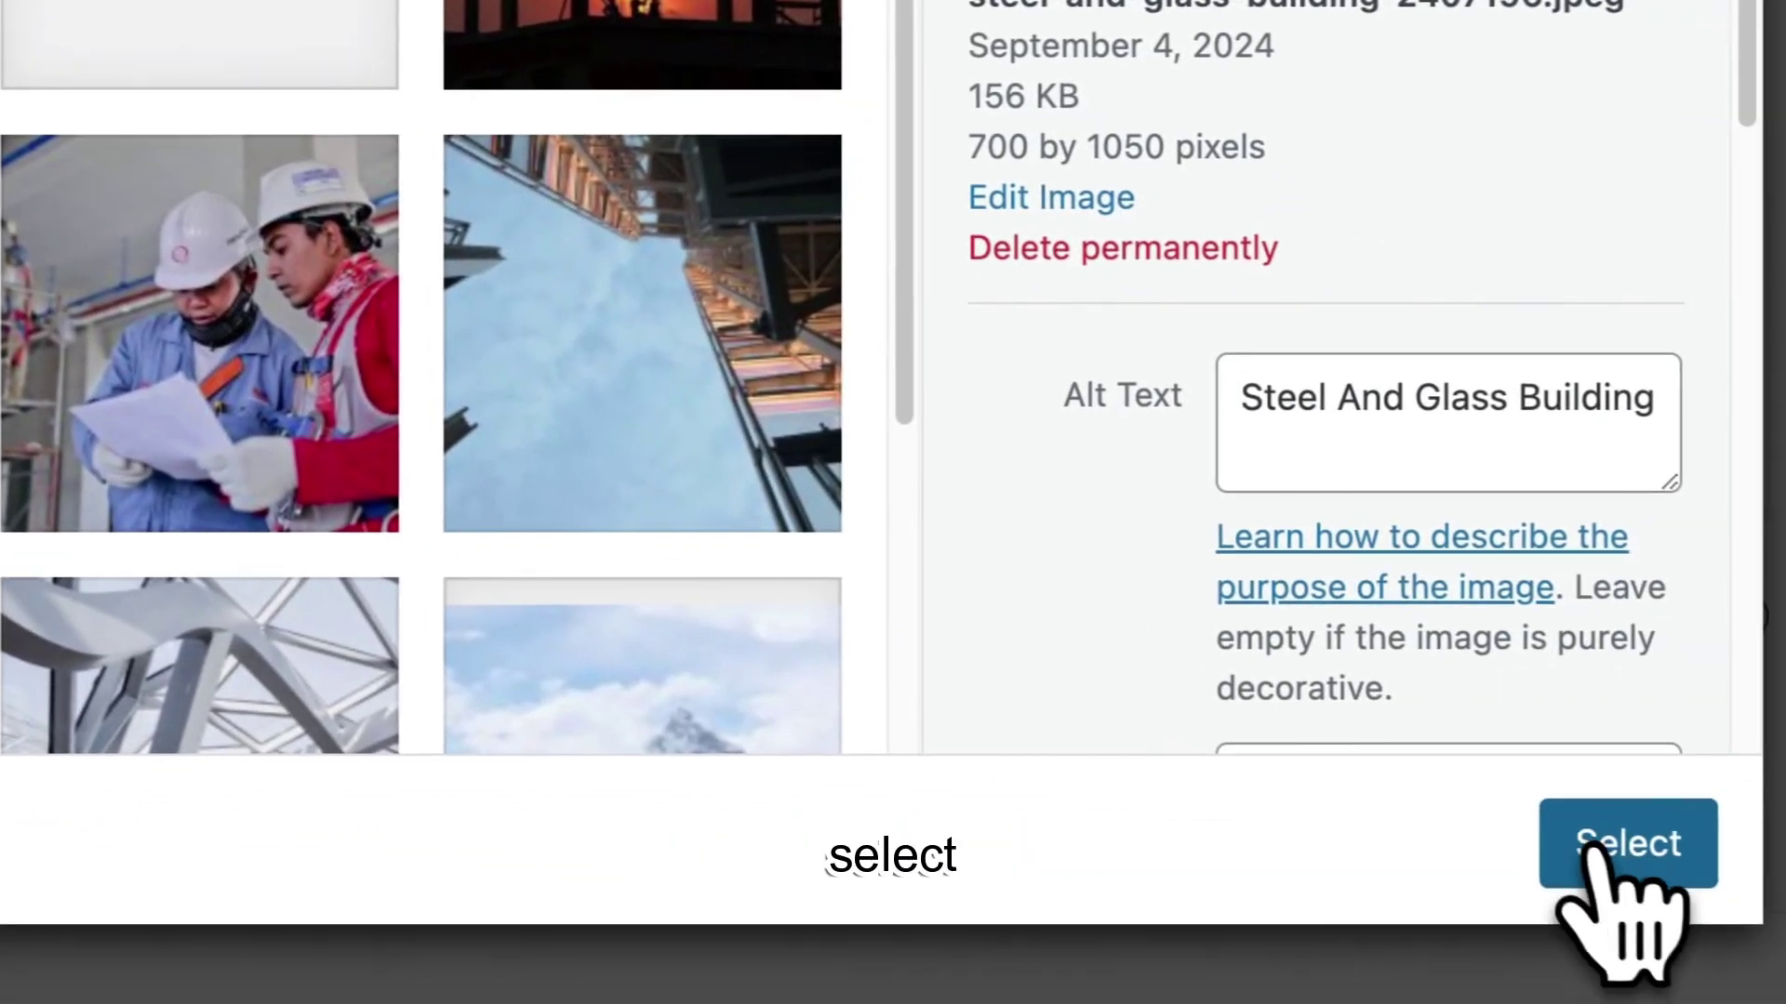
{"action": "left_click", "coordinate": [1592, 856]}
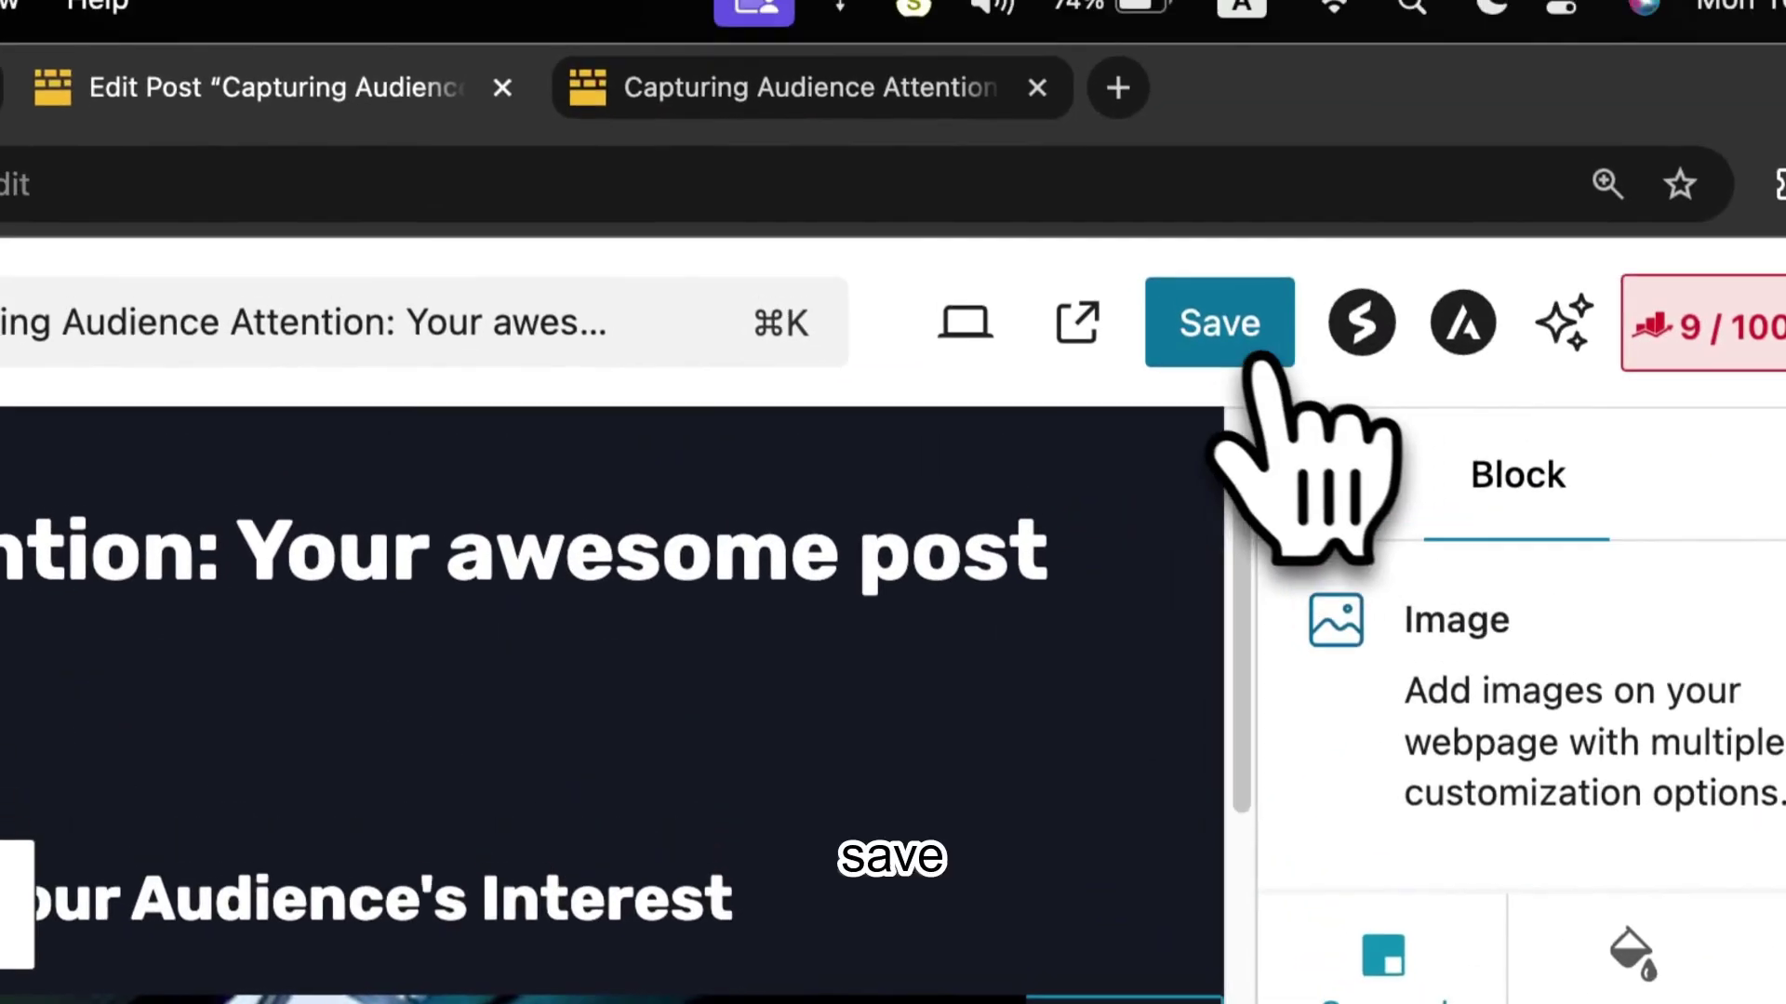
{"action": "left_click", "coordinate": [1232, 364]}
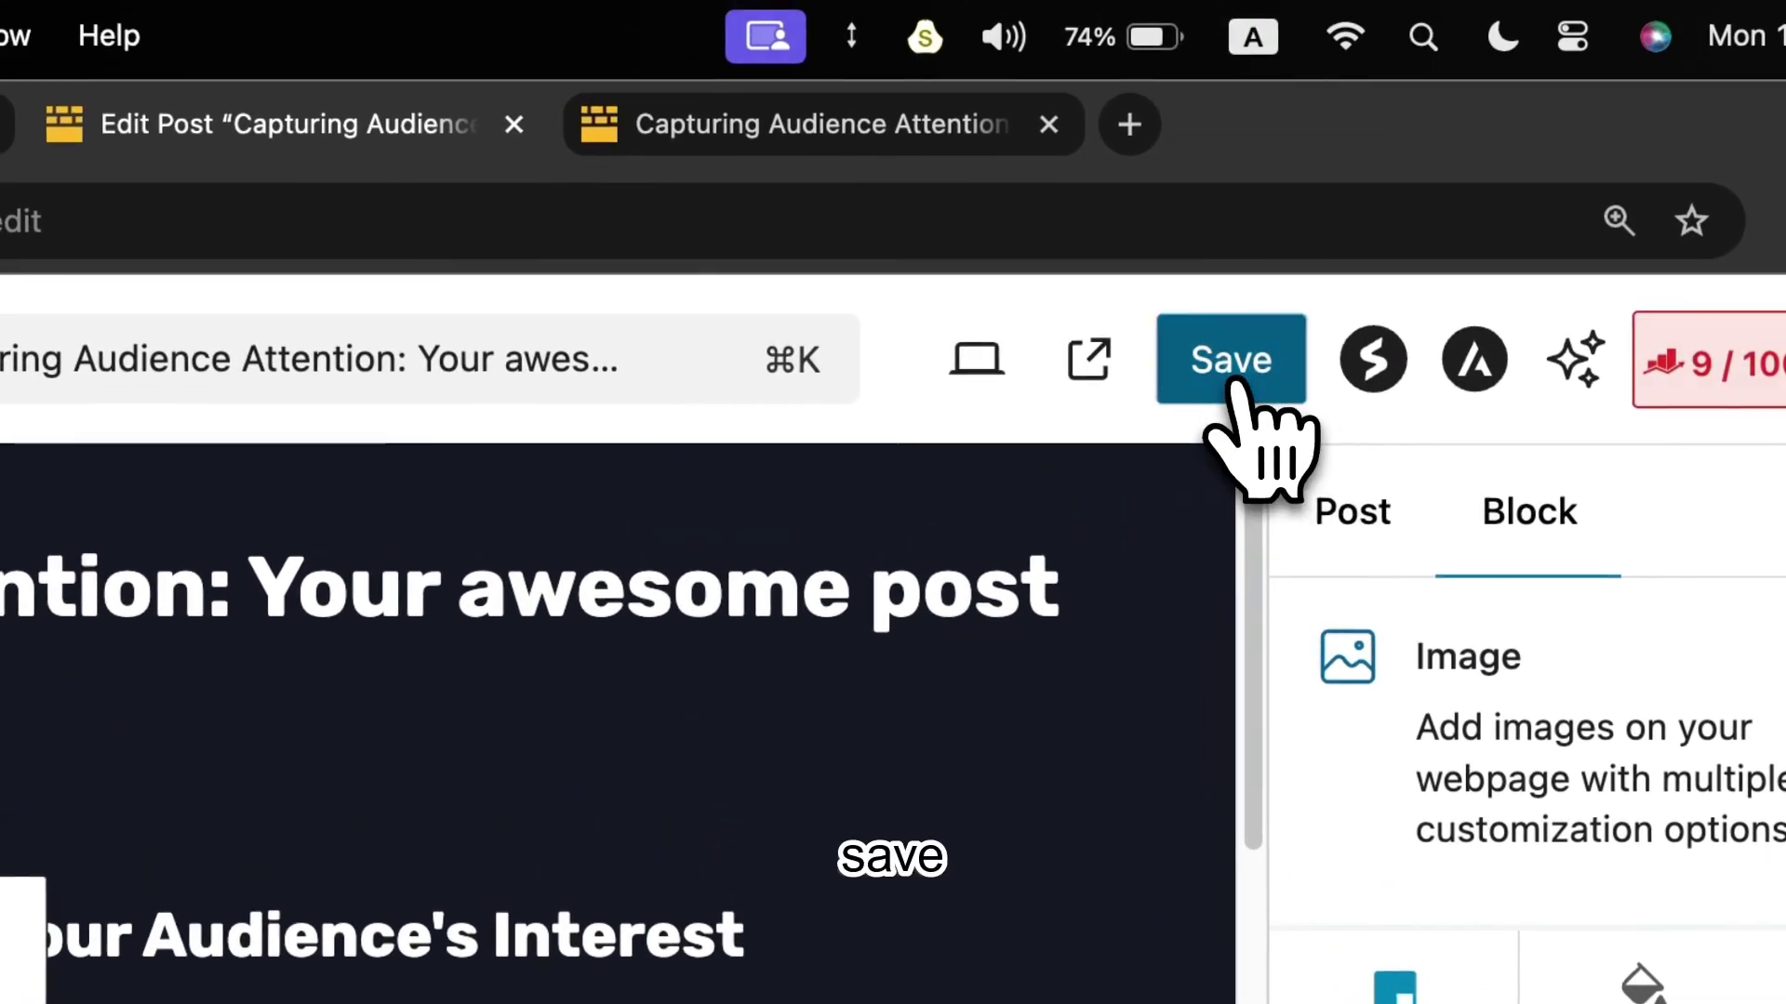
Reload the live post and examine the inserted image between the introduction heading and its paragraph.
{"action": "left_click", "coordinate": [669, 127]}
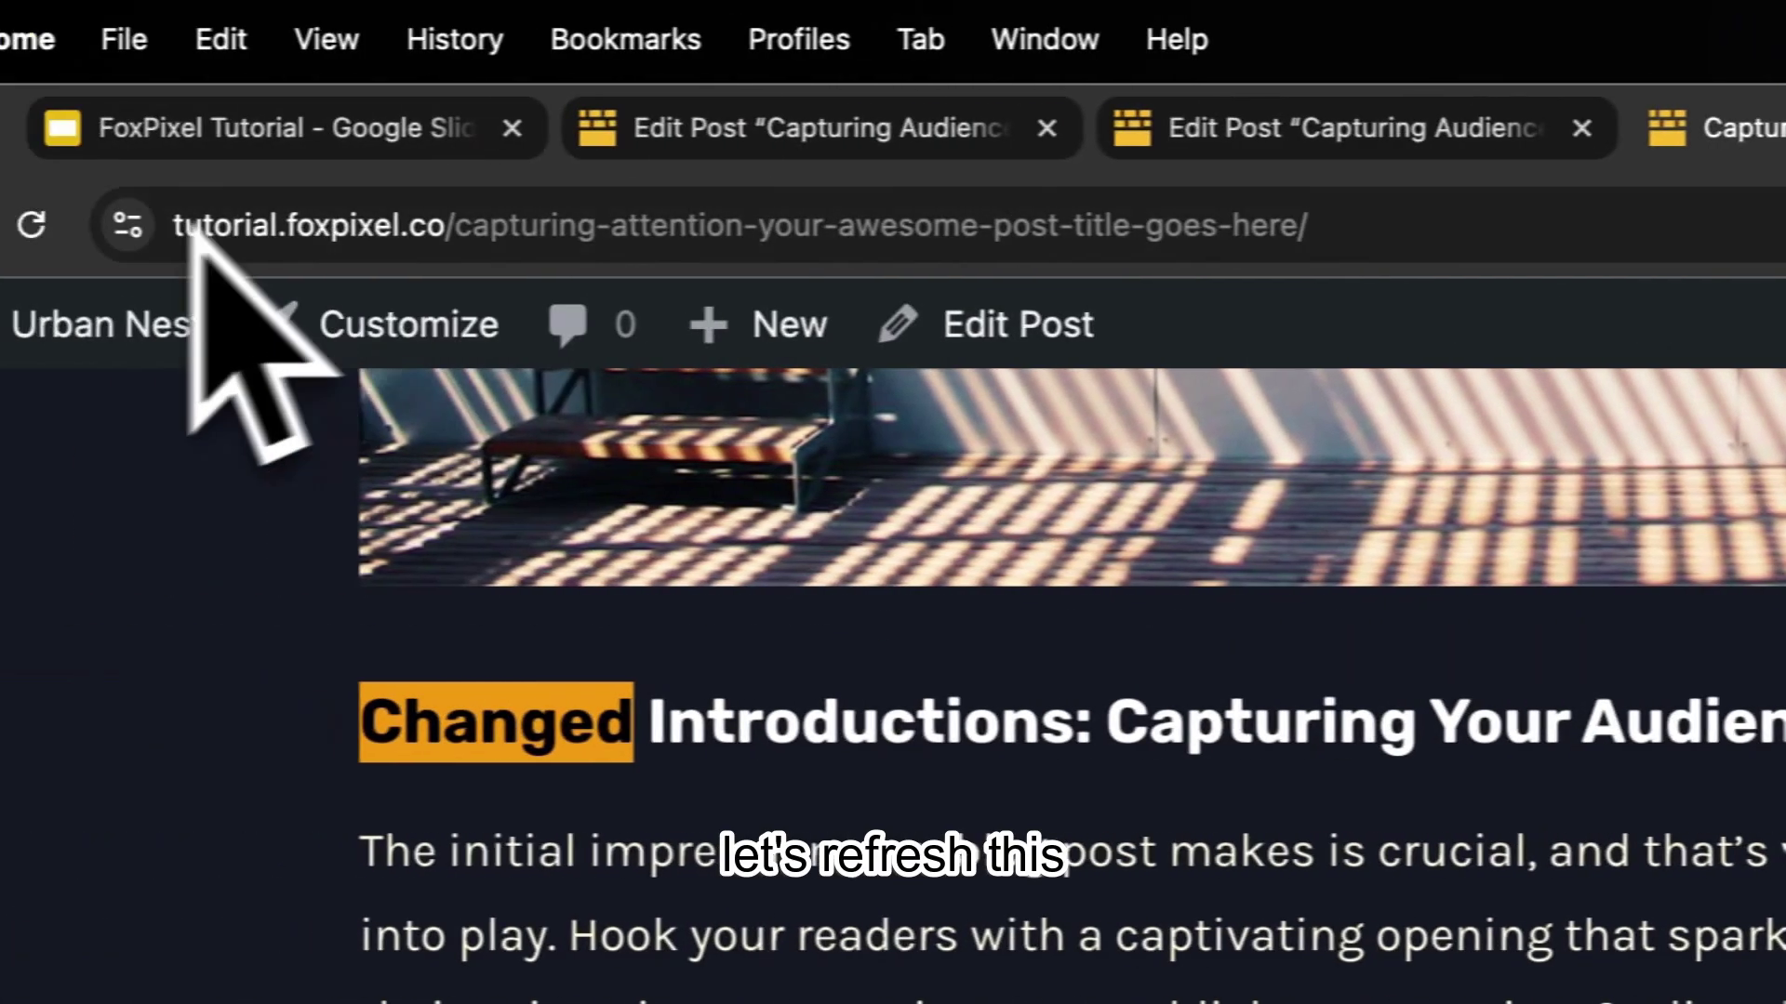
{"action": "scroll", "coordinate": [1395, 781], "scroll_direction": "up", "scroll_amount": 5}
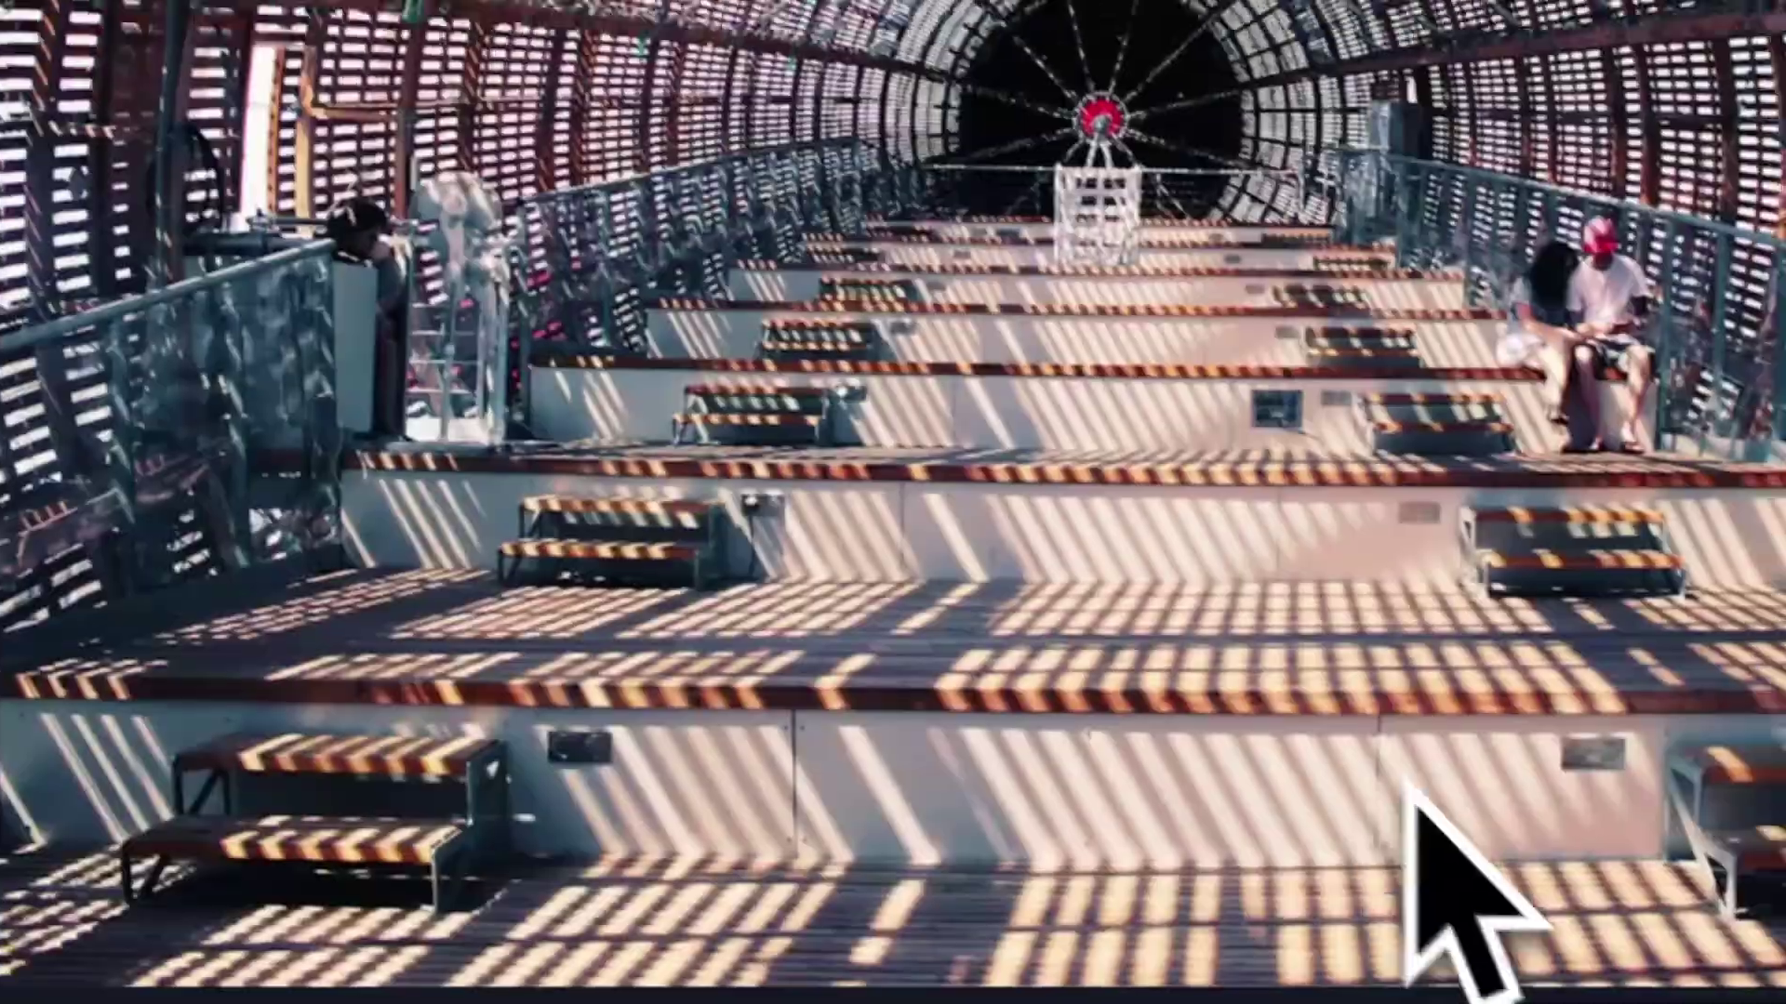
{"action": "scroll", "coordinate": [1302, 707], "scroll_direction": "down", "scroll_amount": 10}
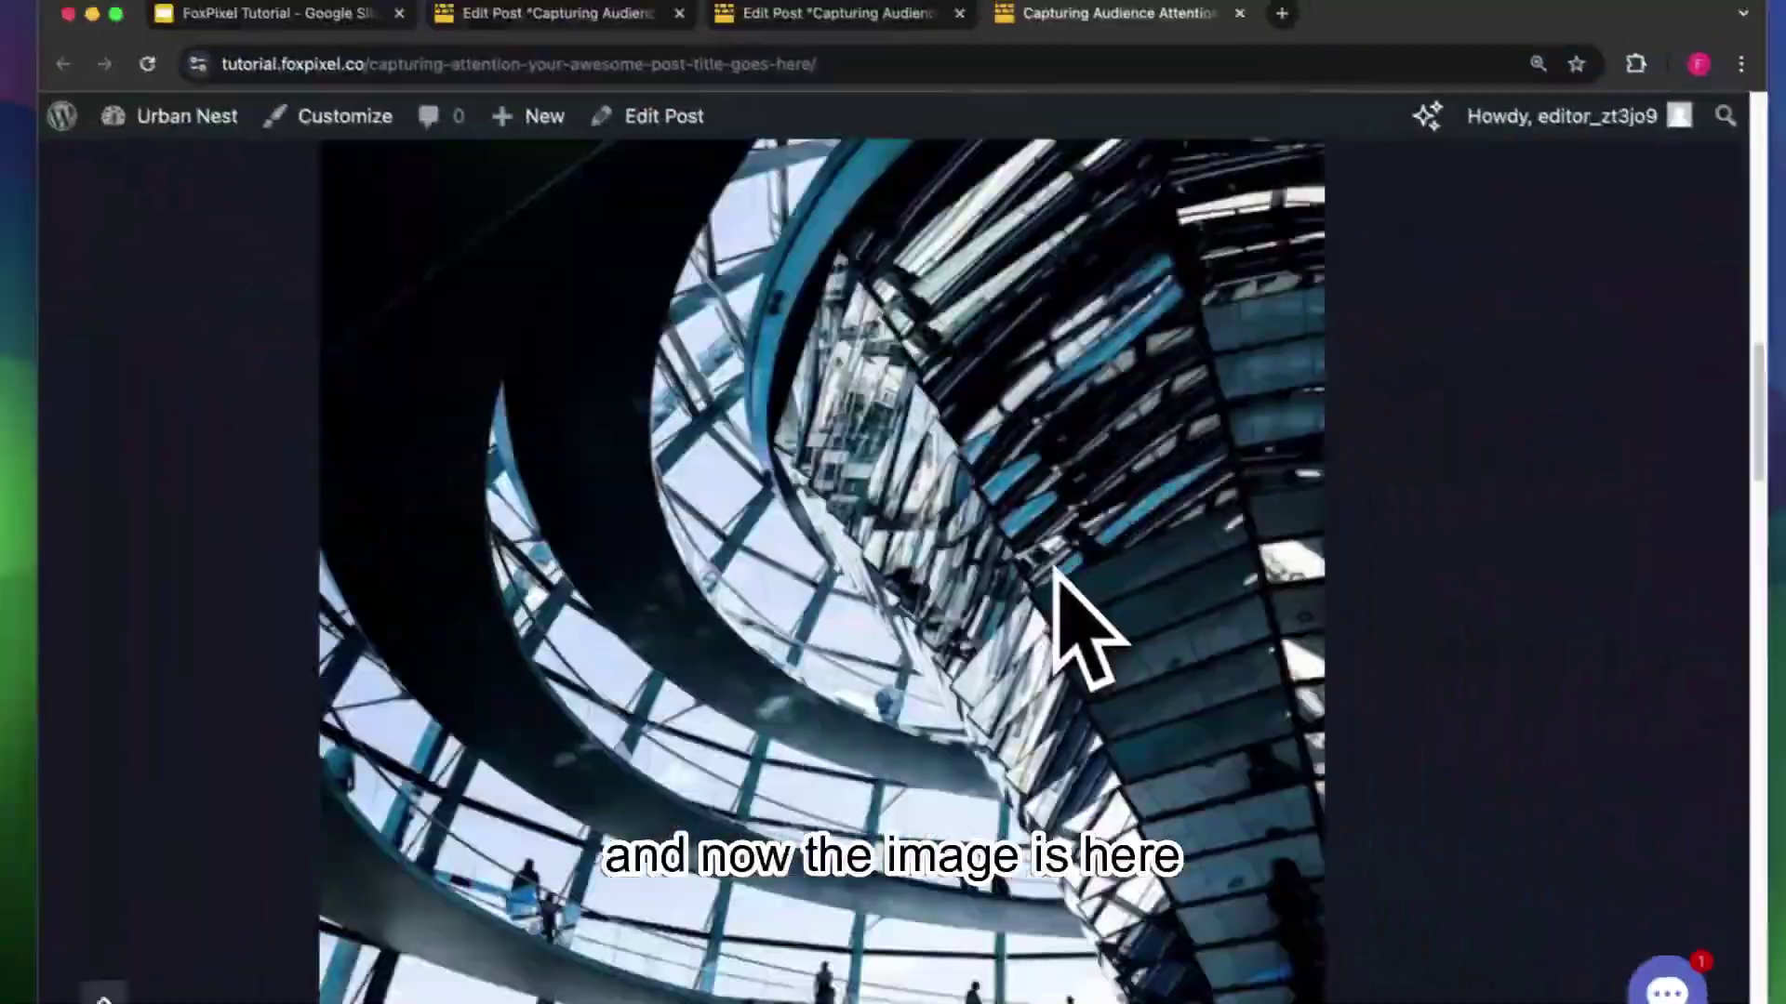
{"action": "scroll", "coordinate": [1060, 596], "scroll_direction": "down", "scroll_amount": 10}
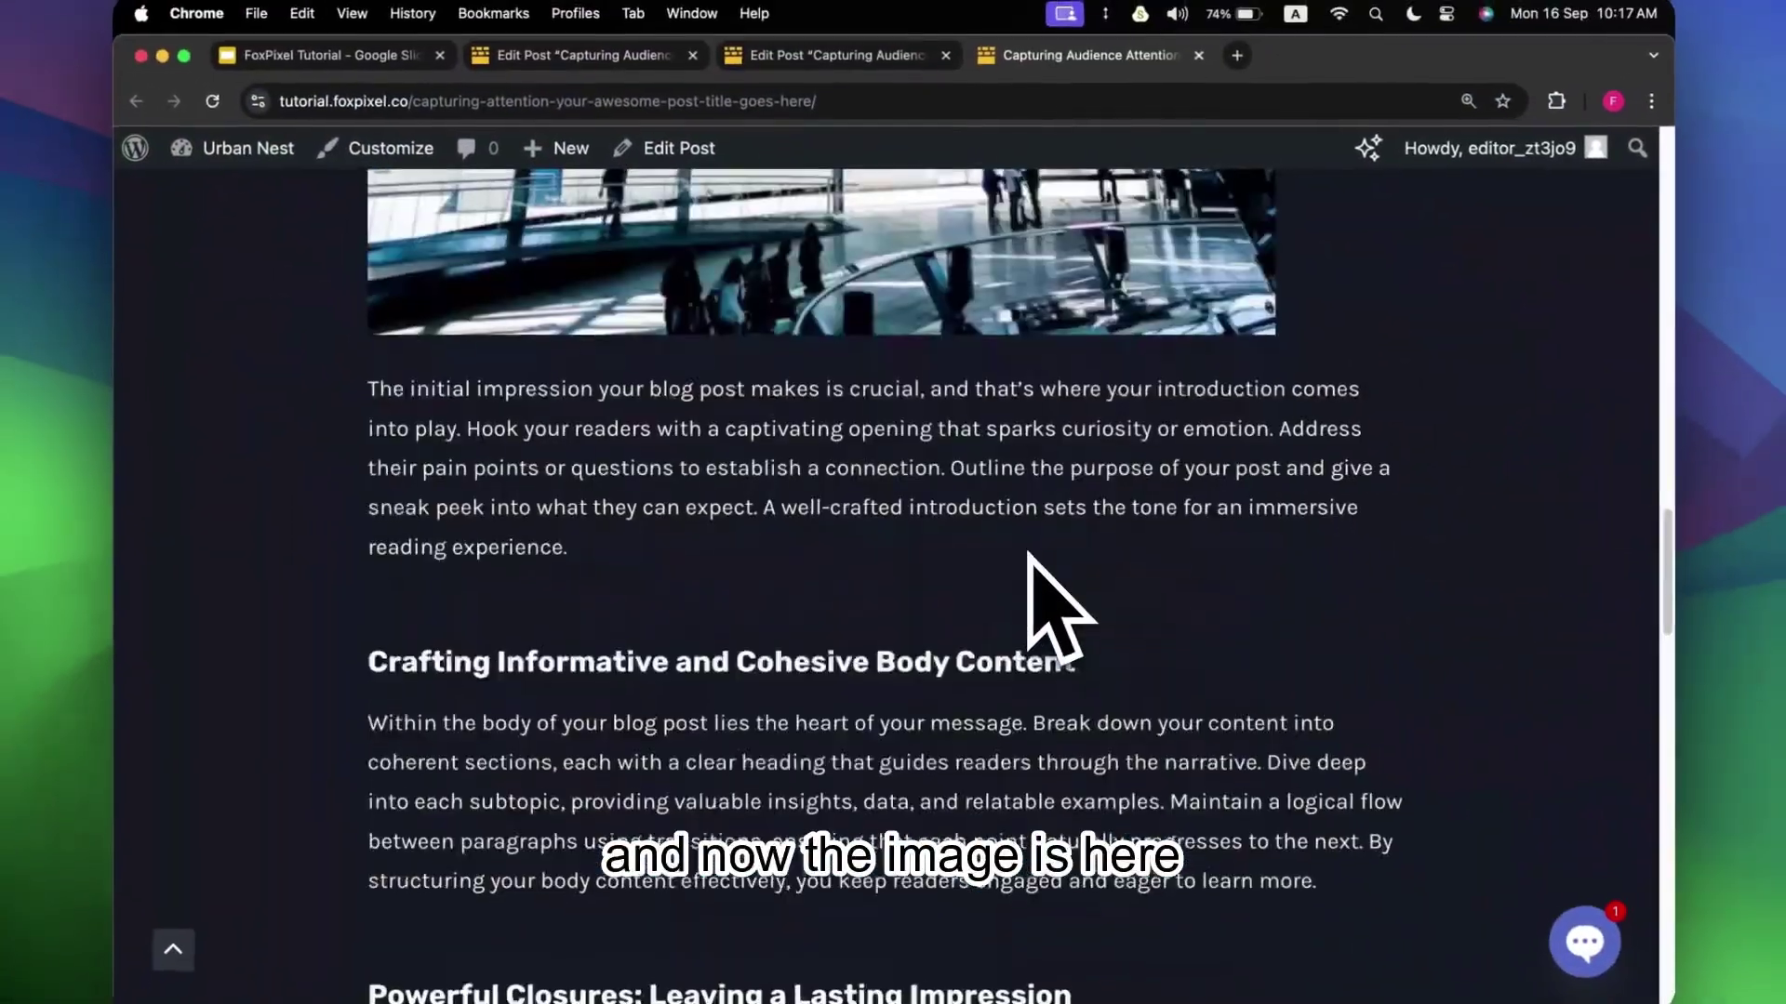
{"action": "scroll", "coordinate": [638, 527], "scroll_direction": "up", "scroll_amount": 8}
{"action": "scroll", "coordinate": [917, 583], "scroll_direction": "down", "scroll_amount": 8}
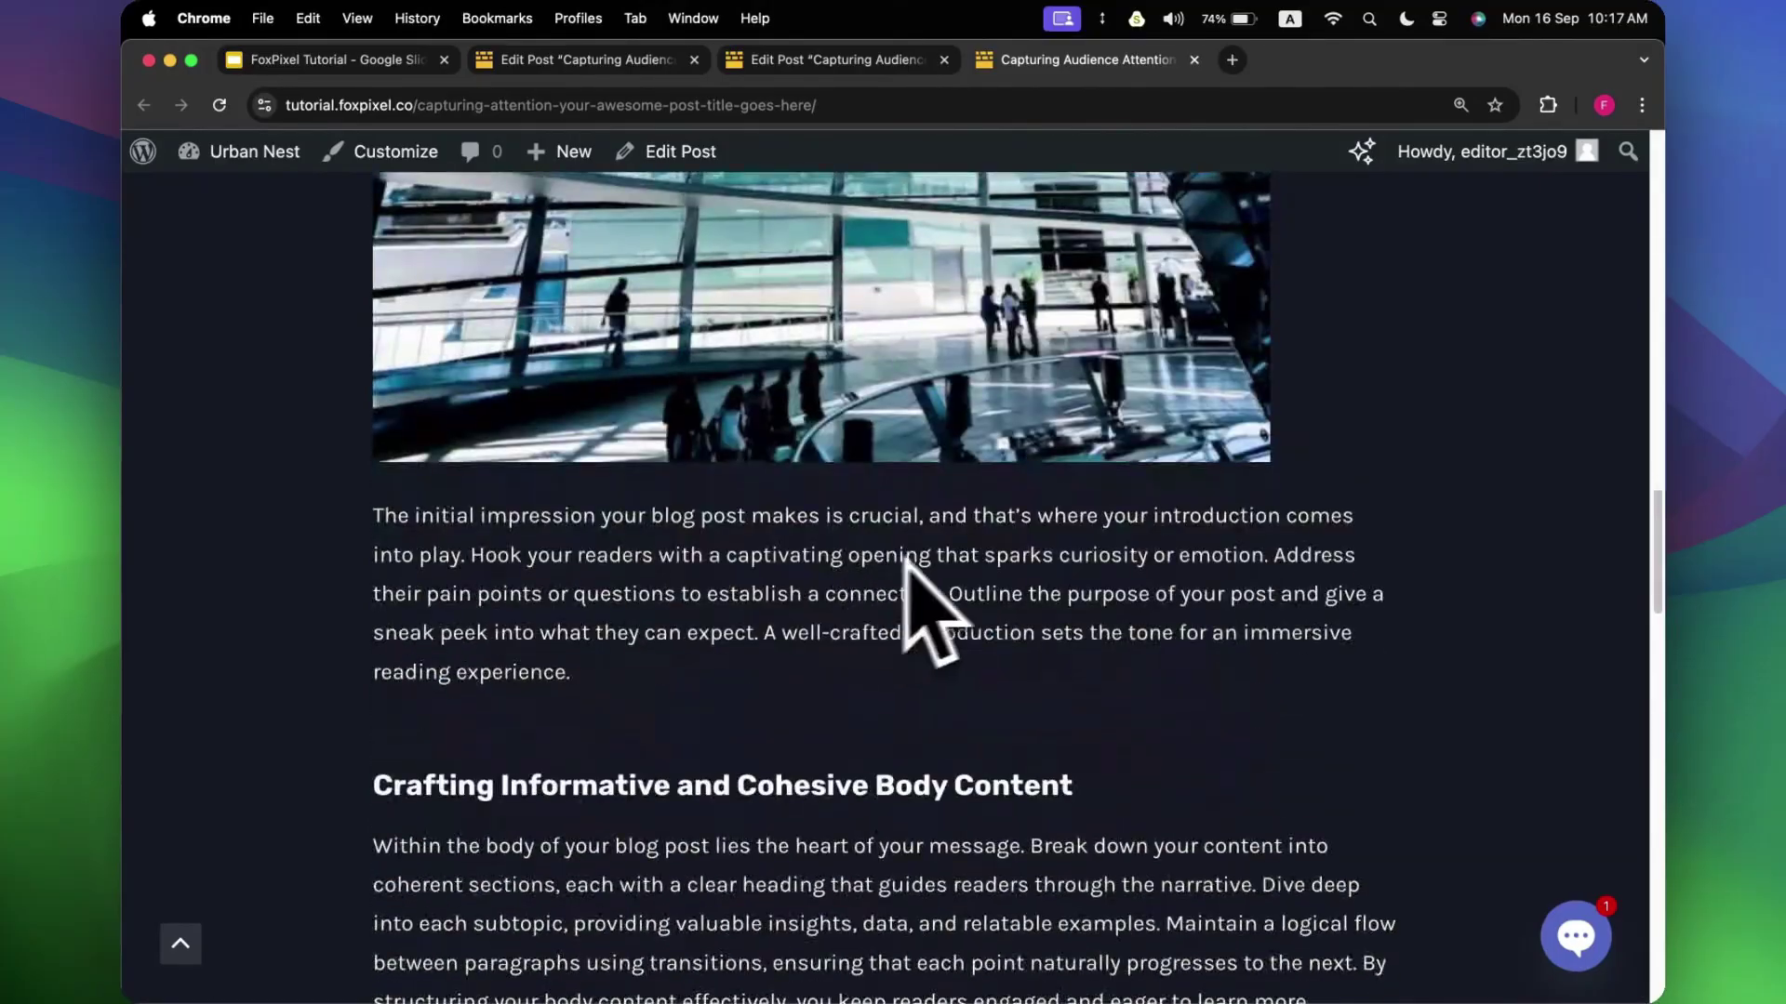
{"action": "scroll", "coordinate": [907, 558], "scroll_direction": "up", "scroll_amount": 5}
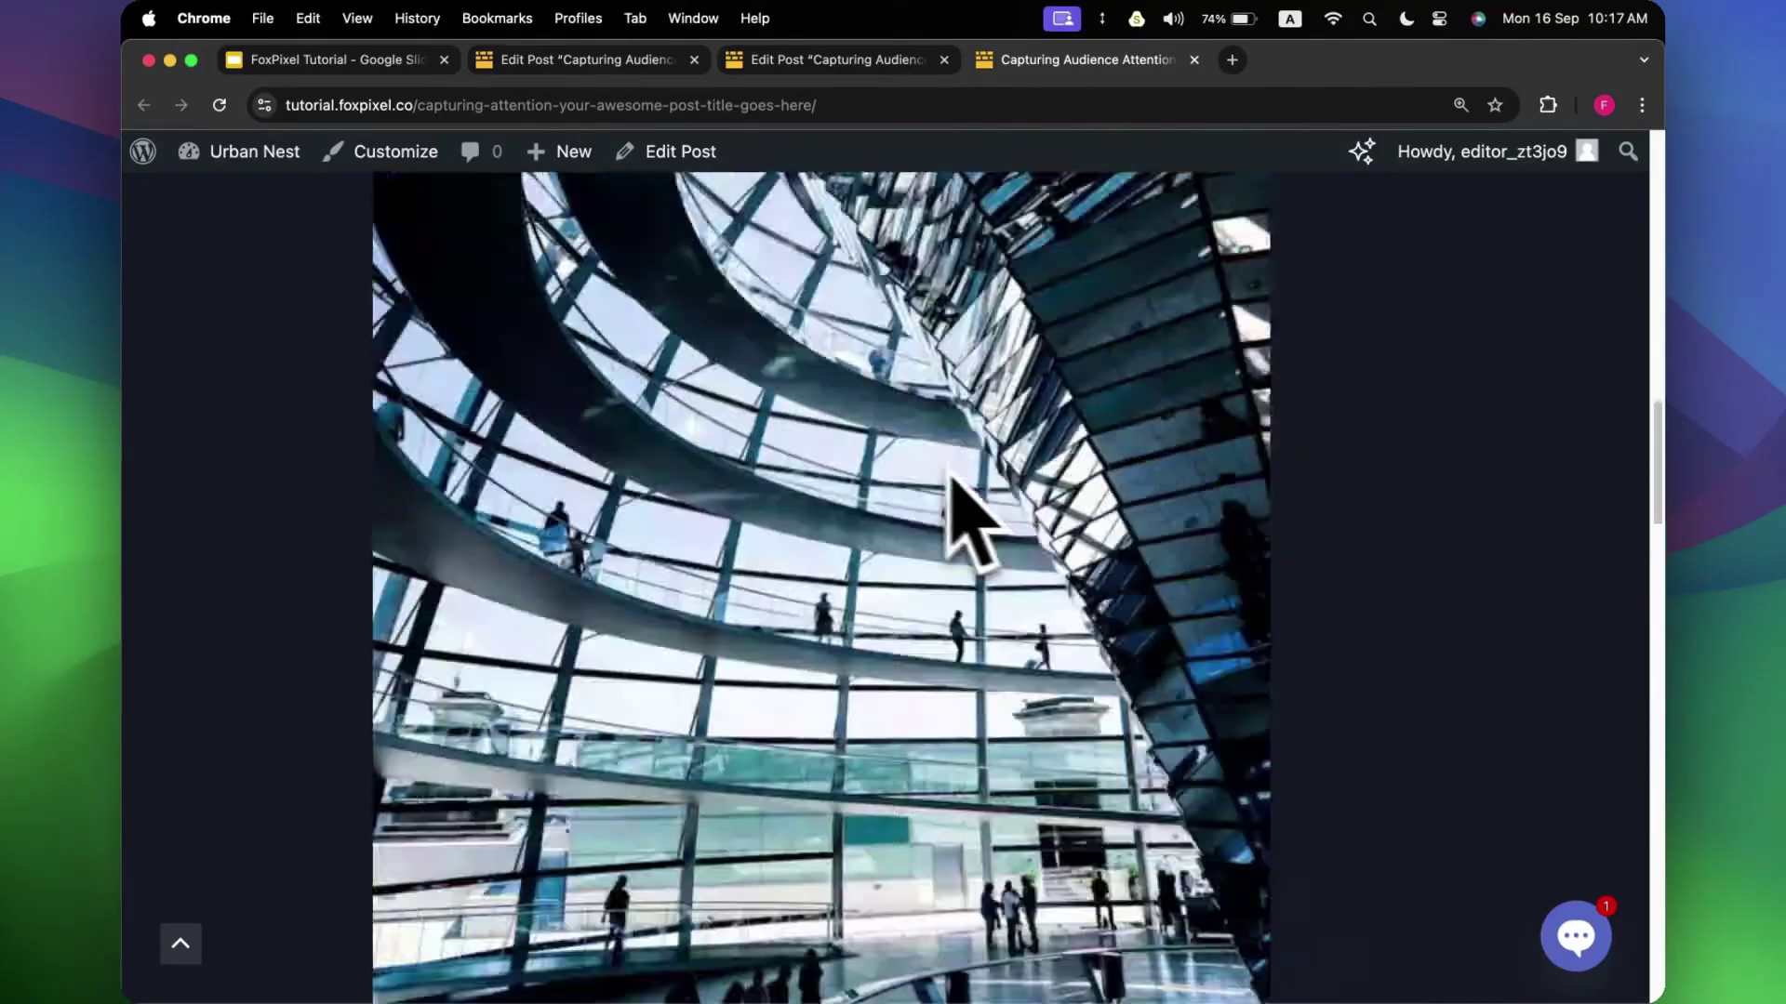
Return to the post editor and delete the Image block below the introduction heading.
{"action": "left_click", "coordinate": [853, 60]}
{"action": "left_click", "coordinate": [692, 443]}
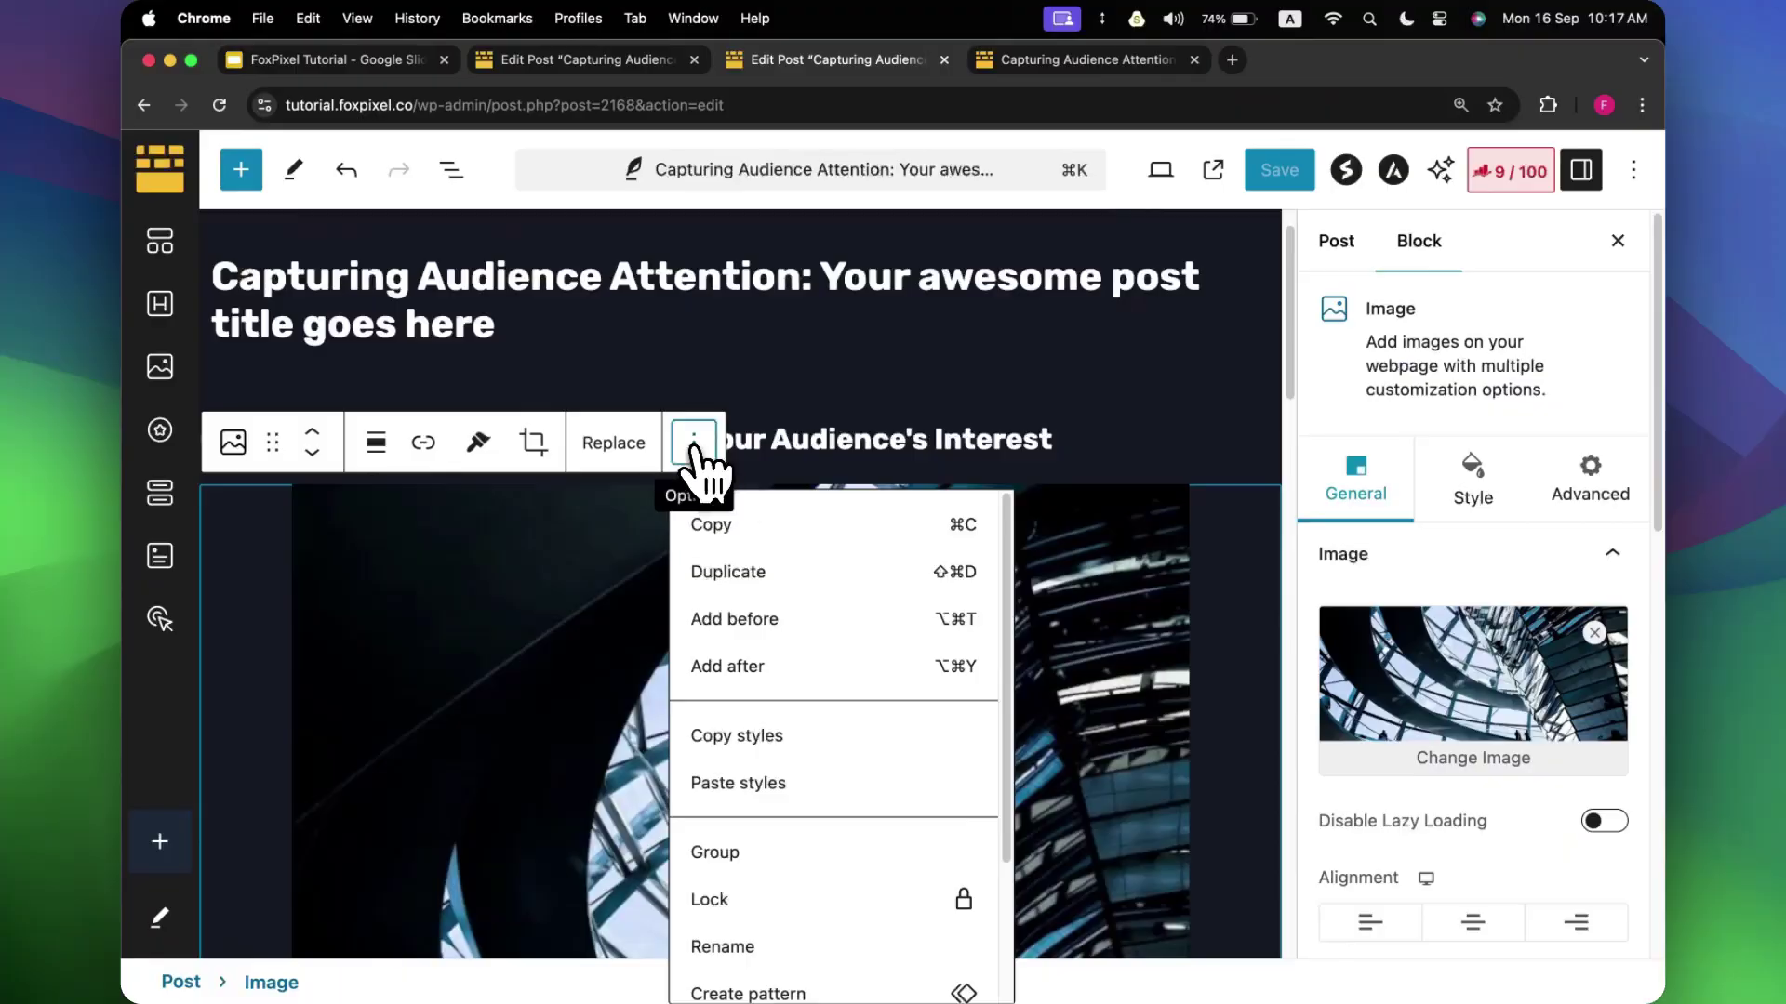
{"action": "left_click", "coordinate": [693, 442]}
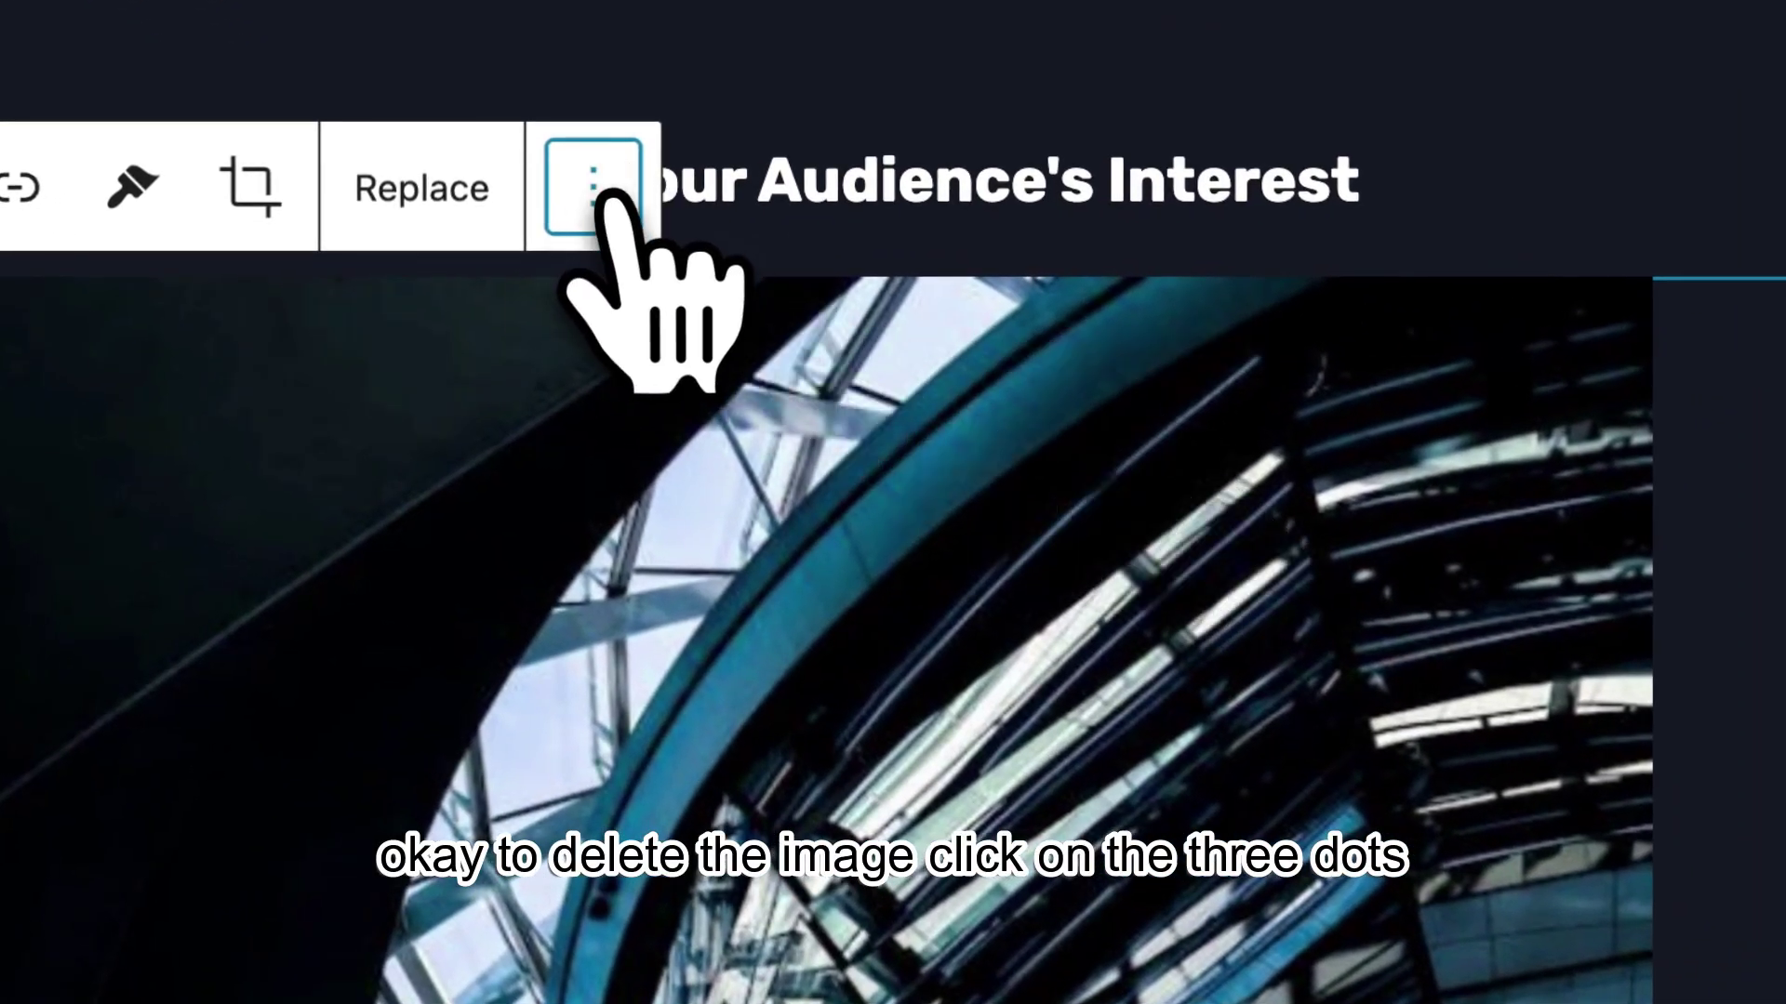
{"action": "left_click", "coordinate": [600, 191]}
{"action": "scroll", "coordinate": [828, 800], "scroll_direction": "down", "scroll_amount": 3}
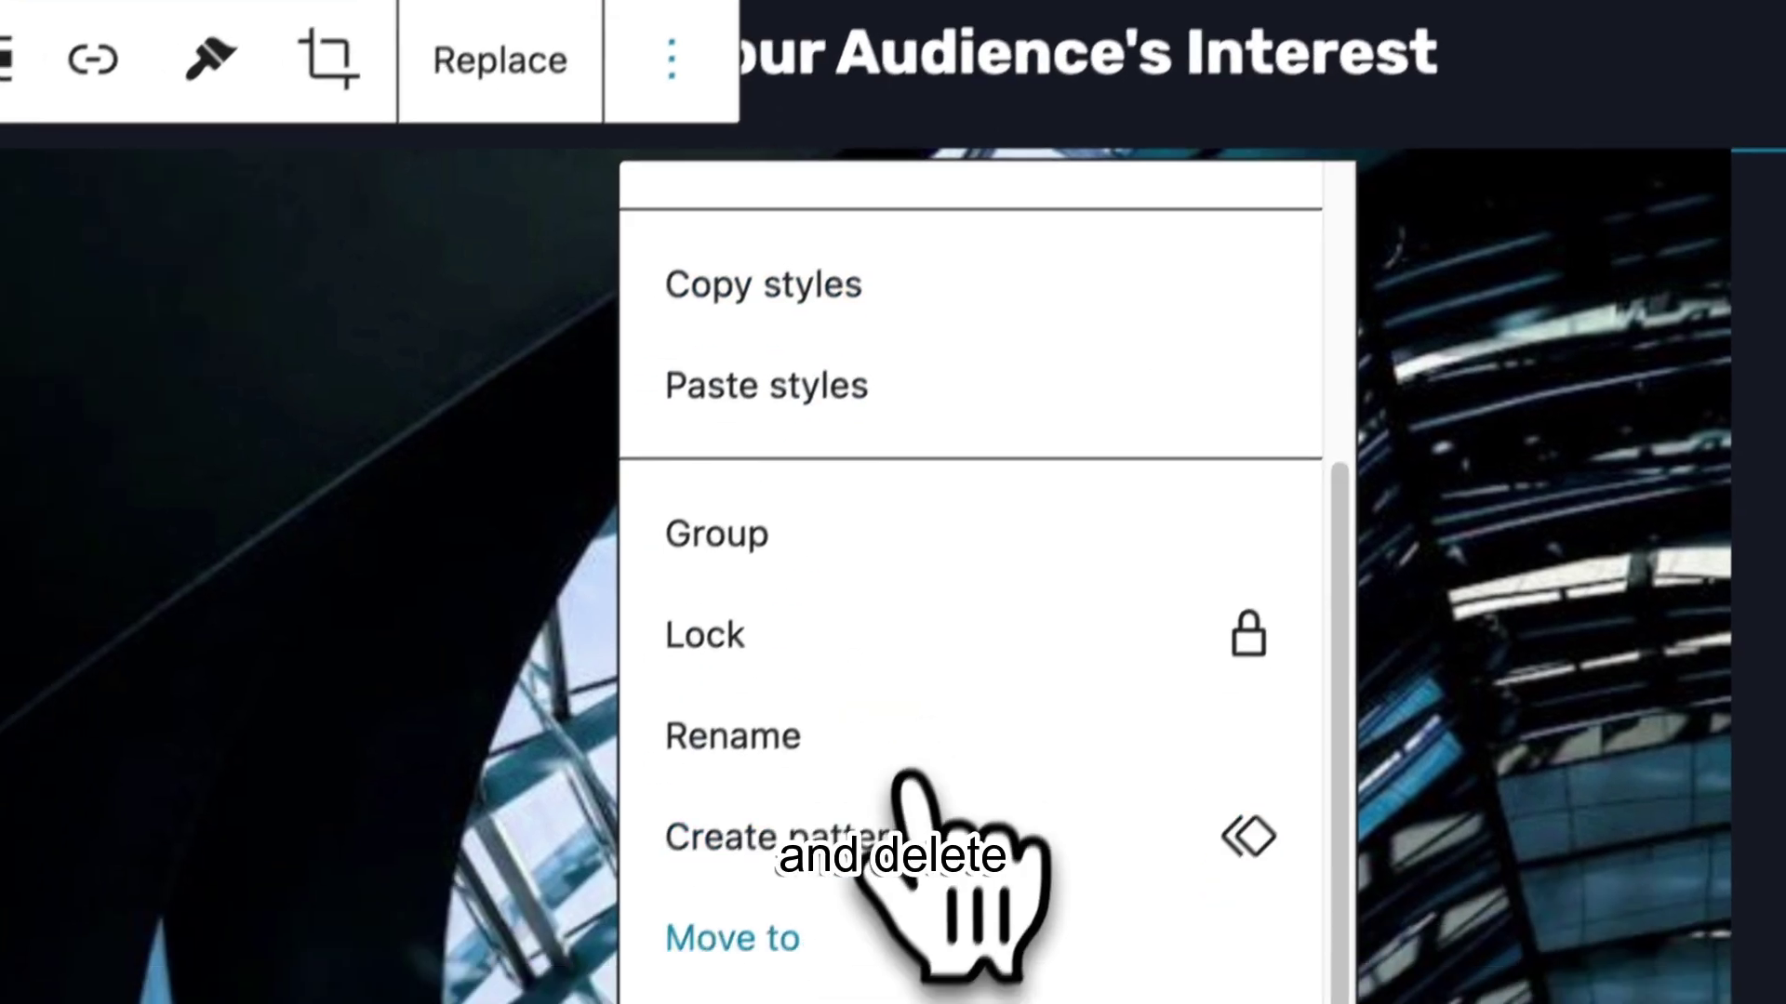
{"action": "left_click", "coordinate": [921, 958]}
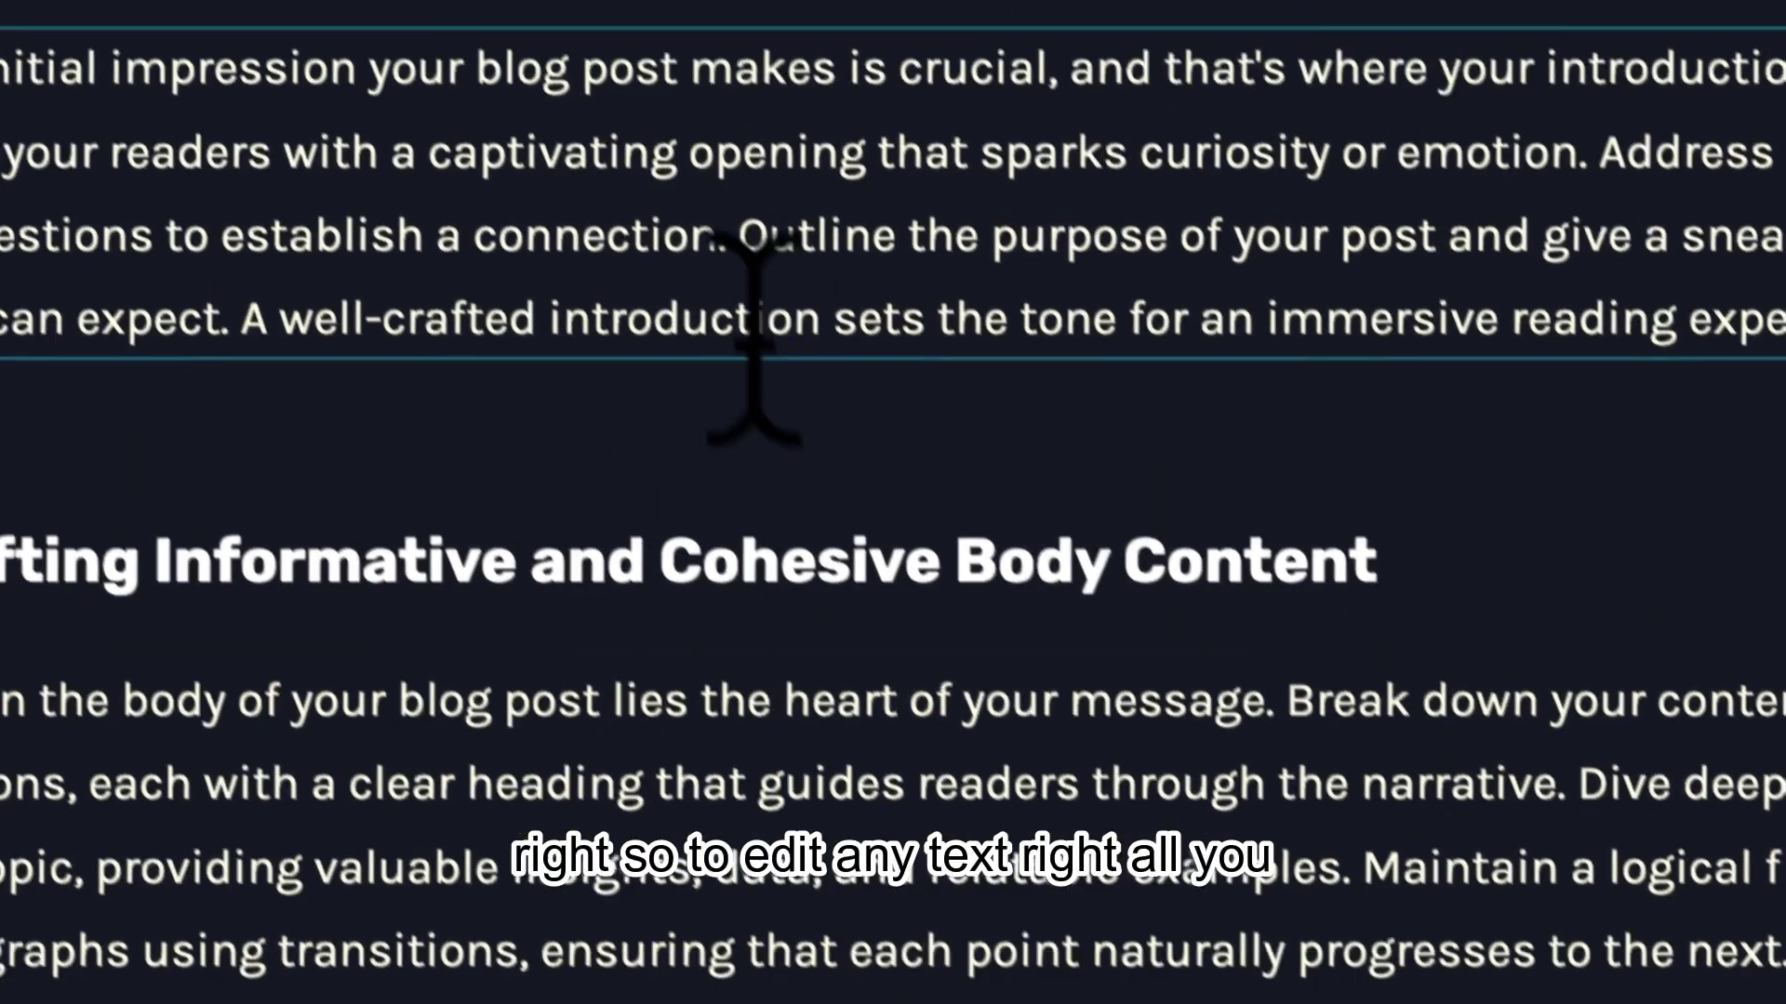
Replace the word "captivating" in the first paragraph with "dklfjsdlk" and save the post.
{"action": "left_click", "coordinate": [798, 358]}
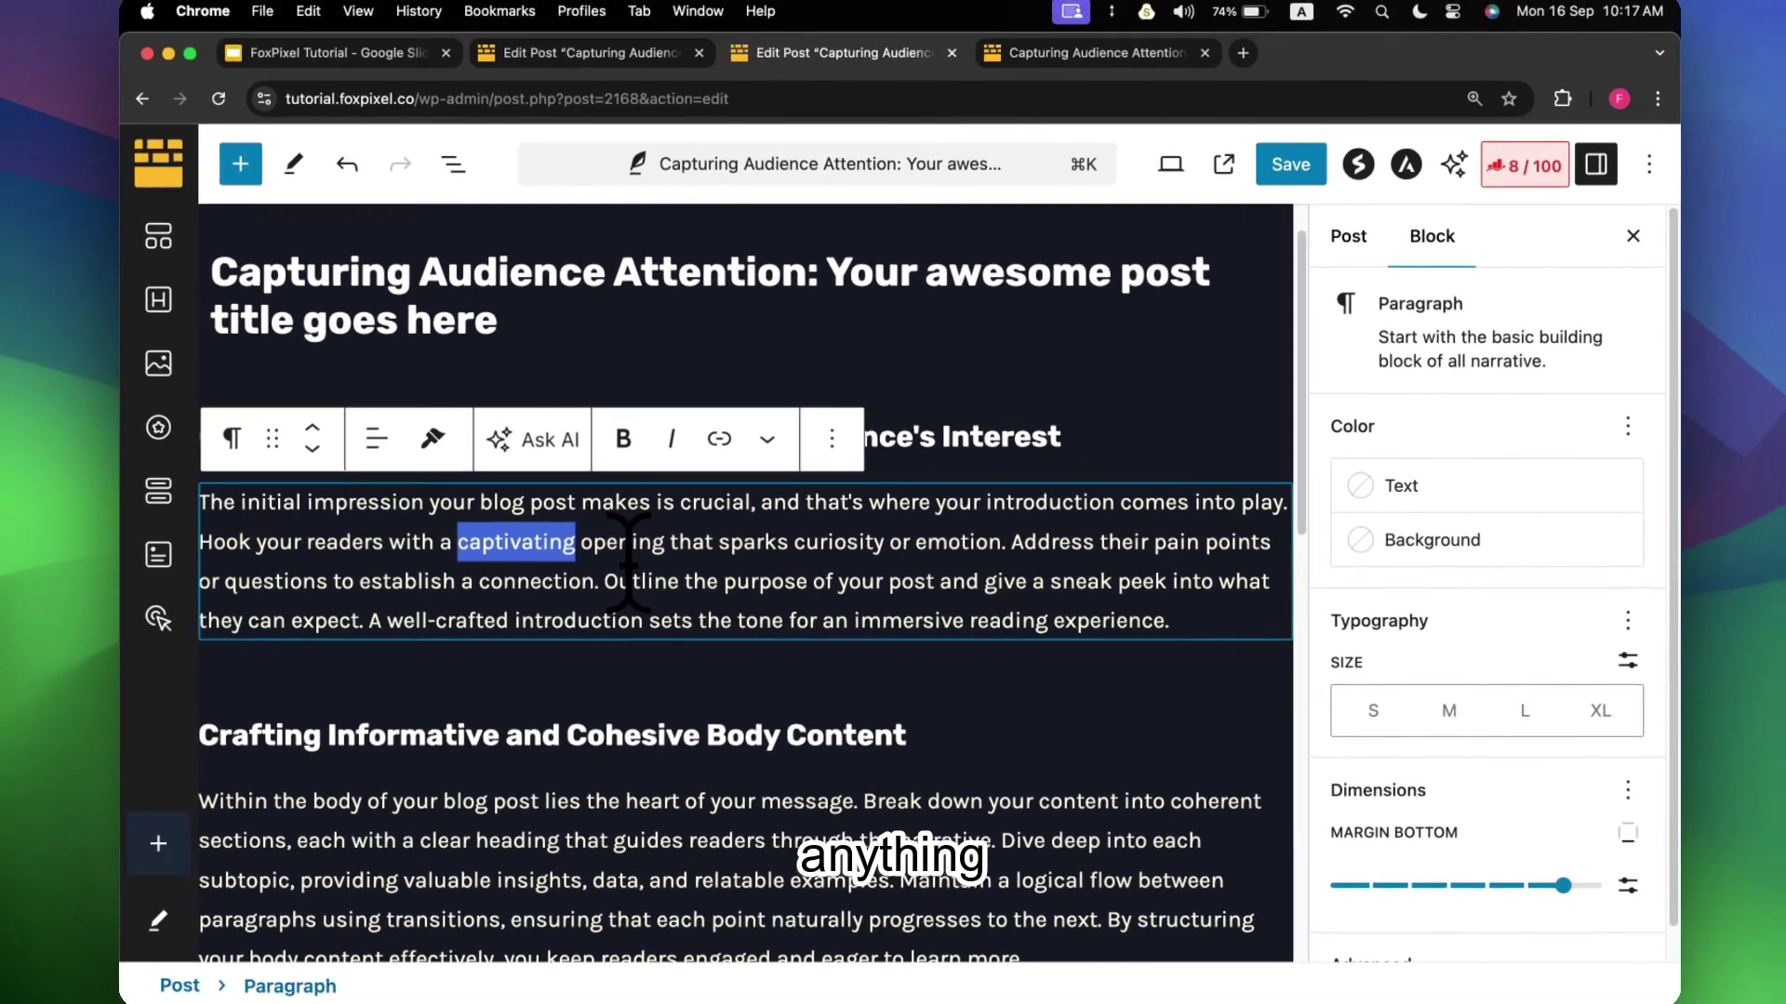
{"action": "type", "text": "djdj"}
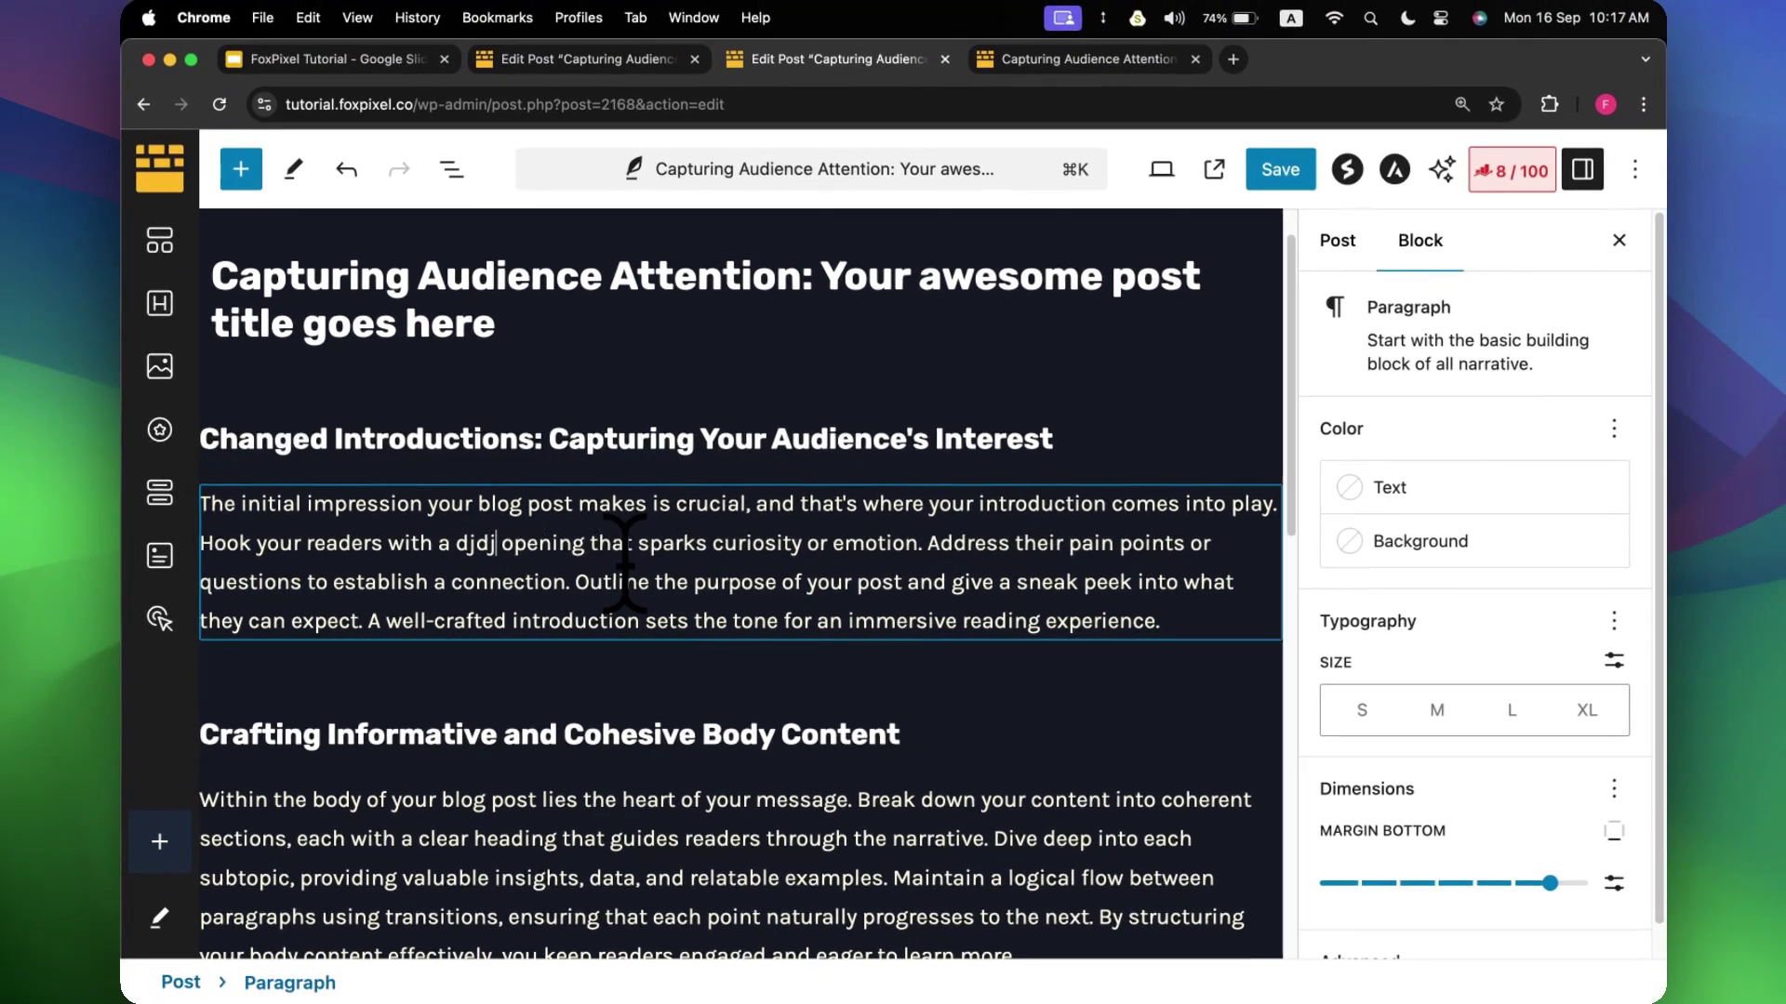
{"action": "key", "text": "XF86AudioRaiseVolume"}
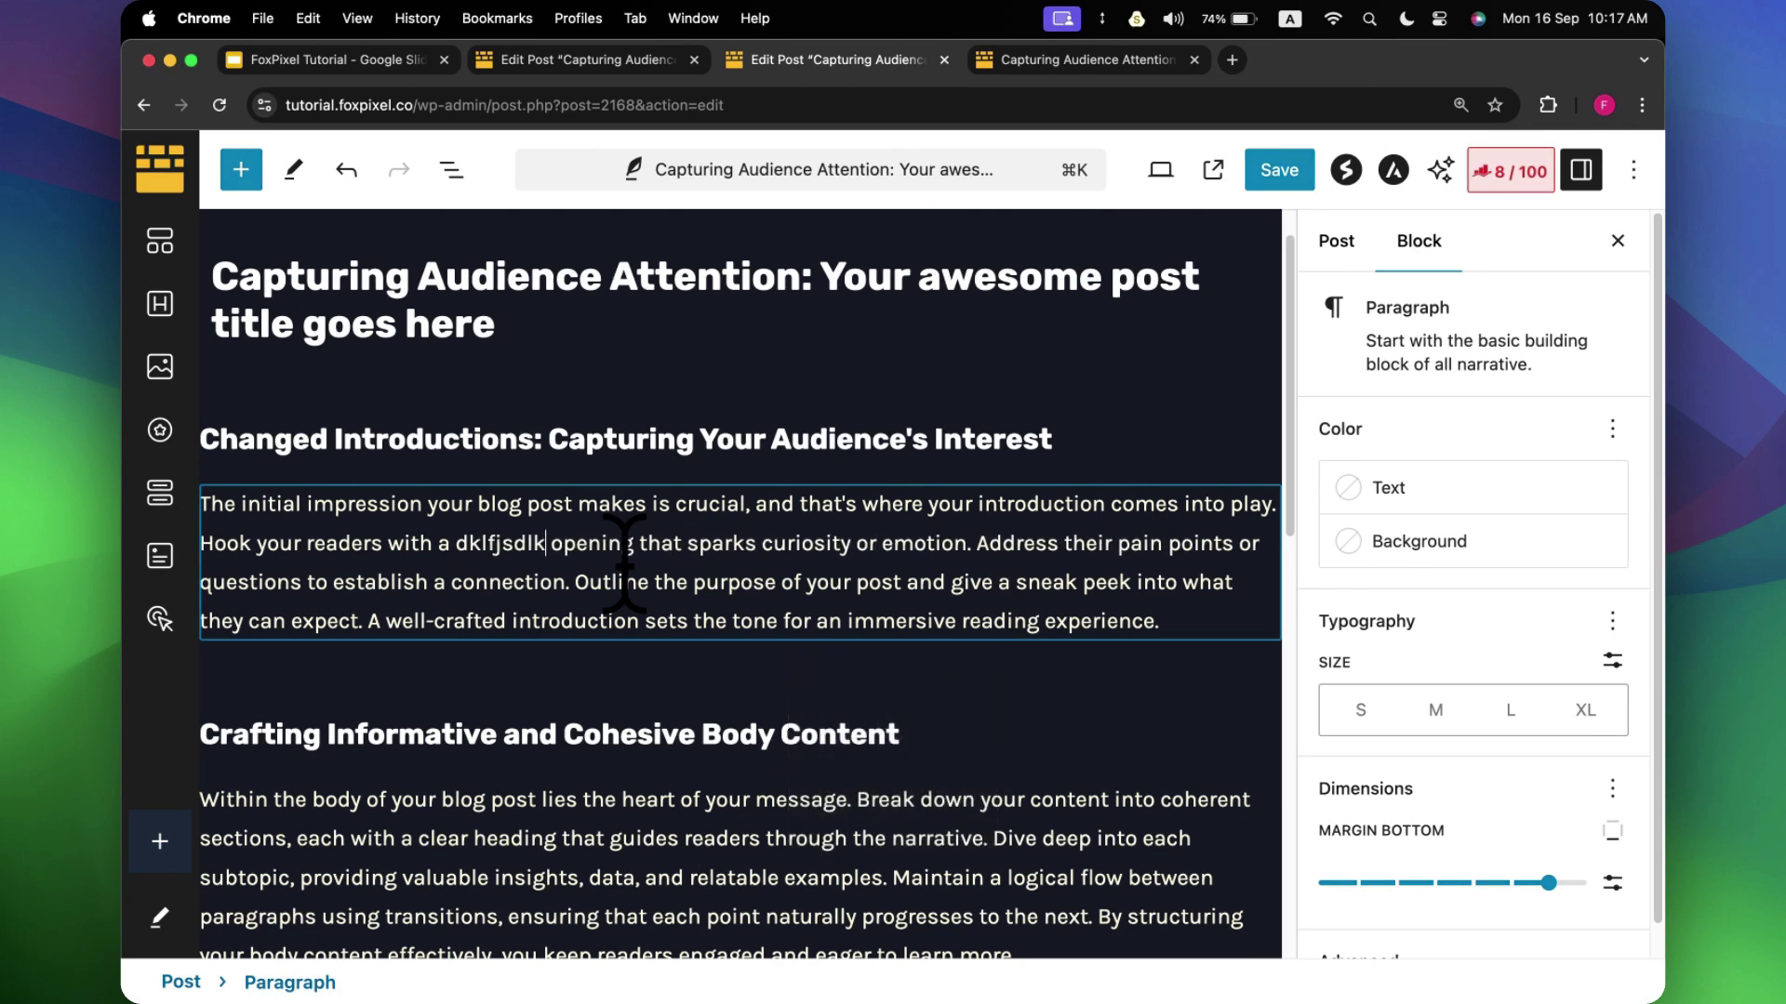
{"action": "left_click", "coordinate": [1265, 177]}
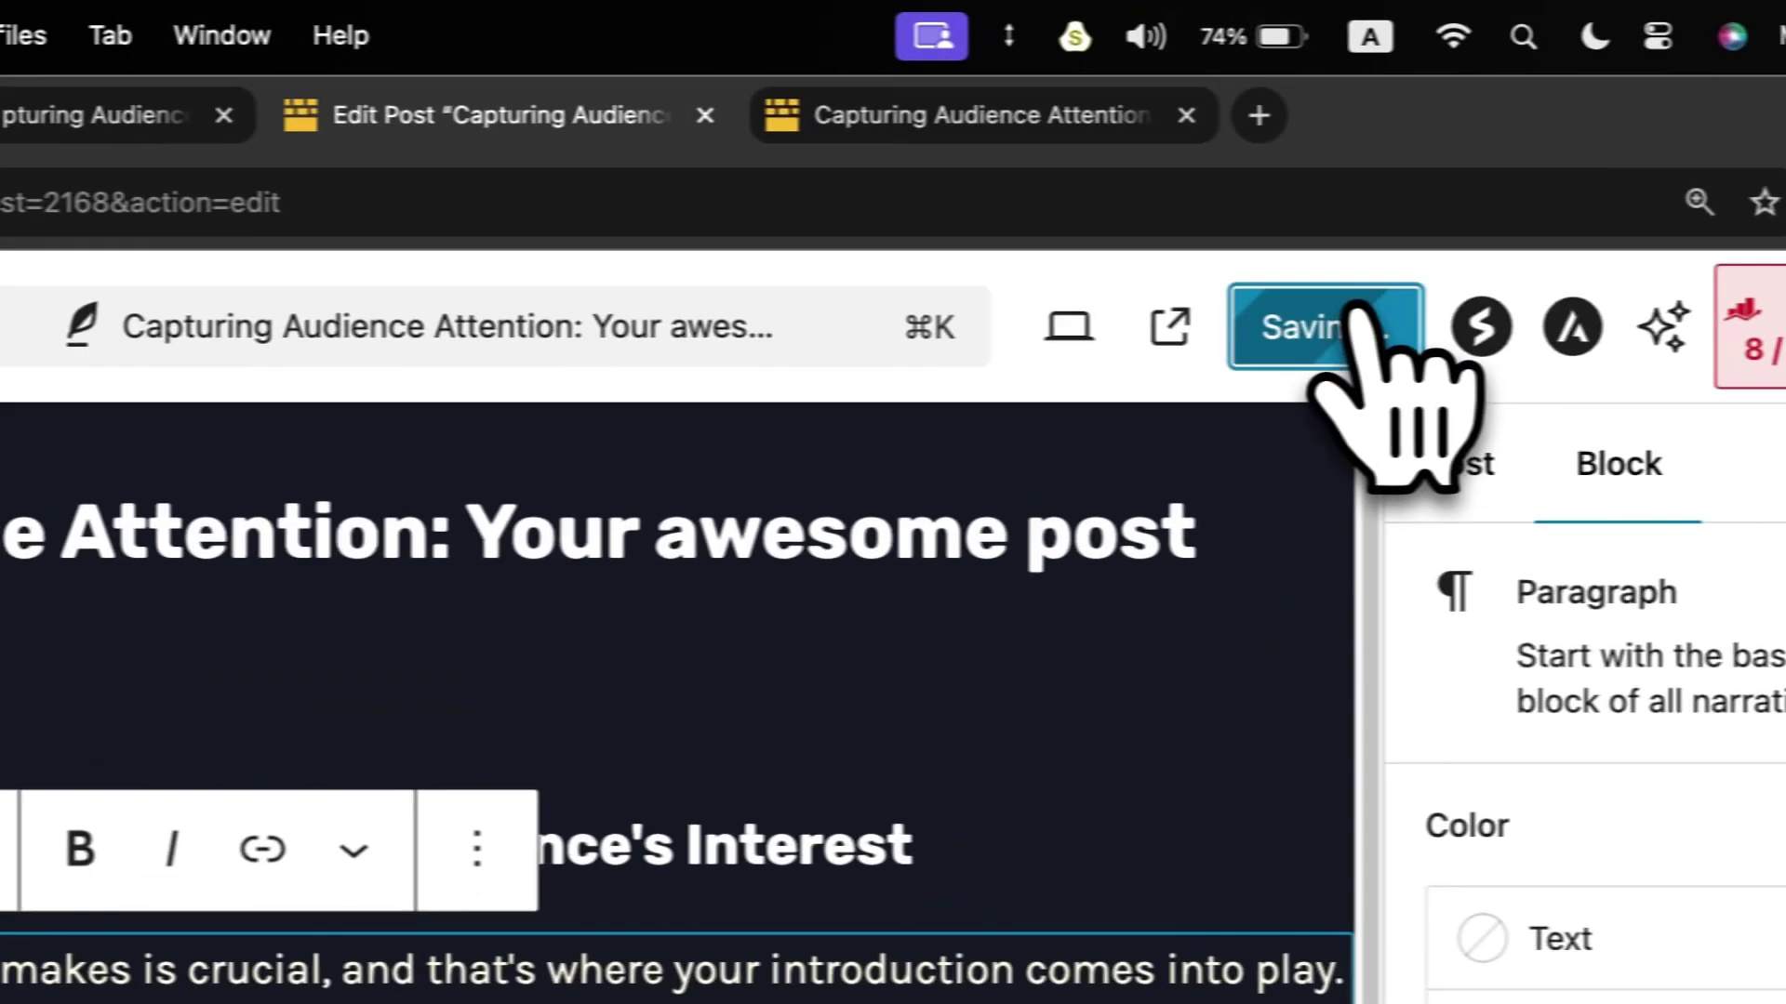
Reload the live post and check the replaced word "dklfjsdlk" in the first paragraph.
{"action": "left_click", "coordinate": [1078, 58]}
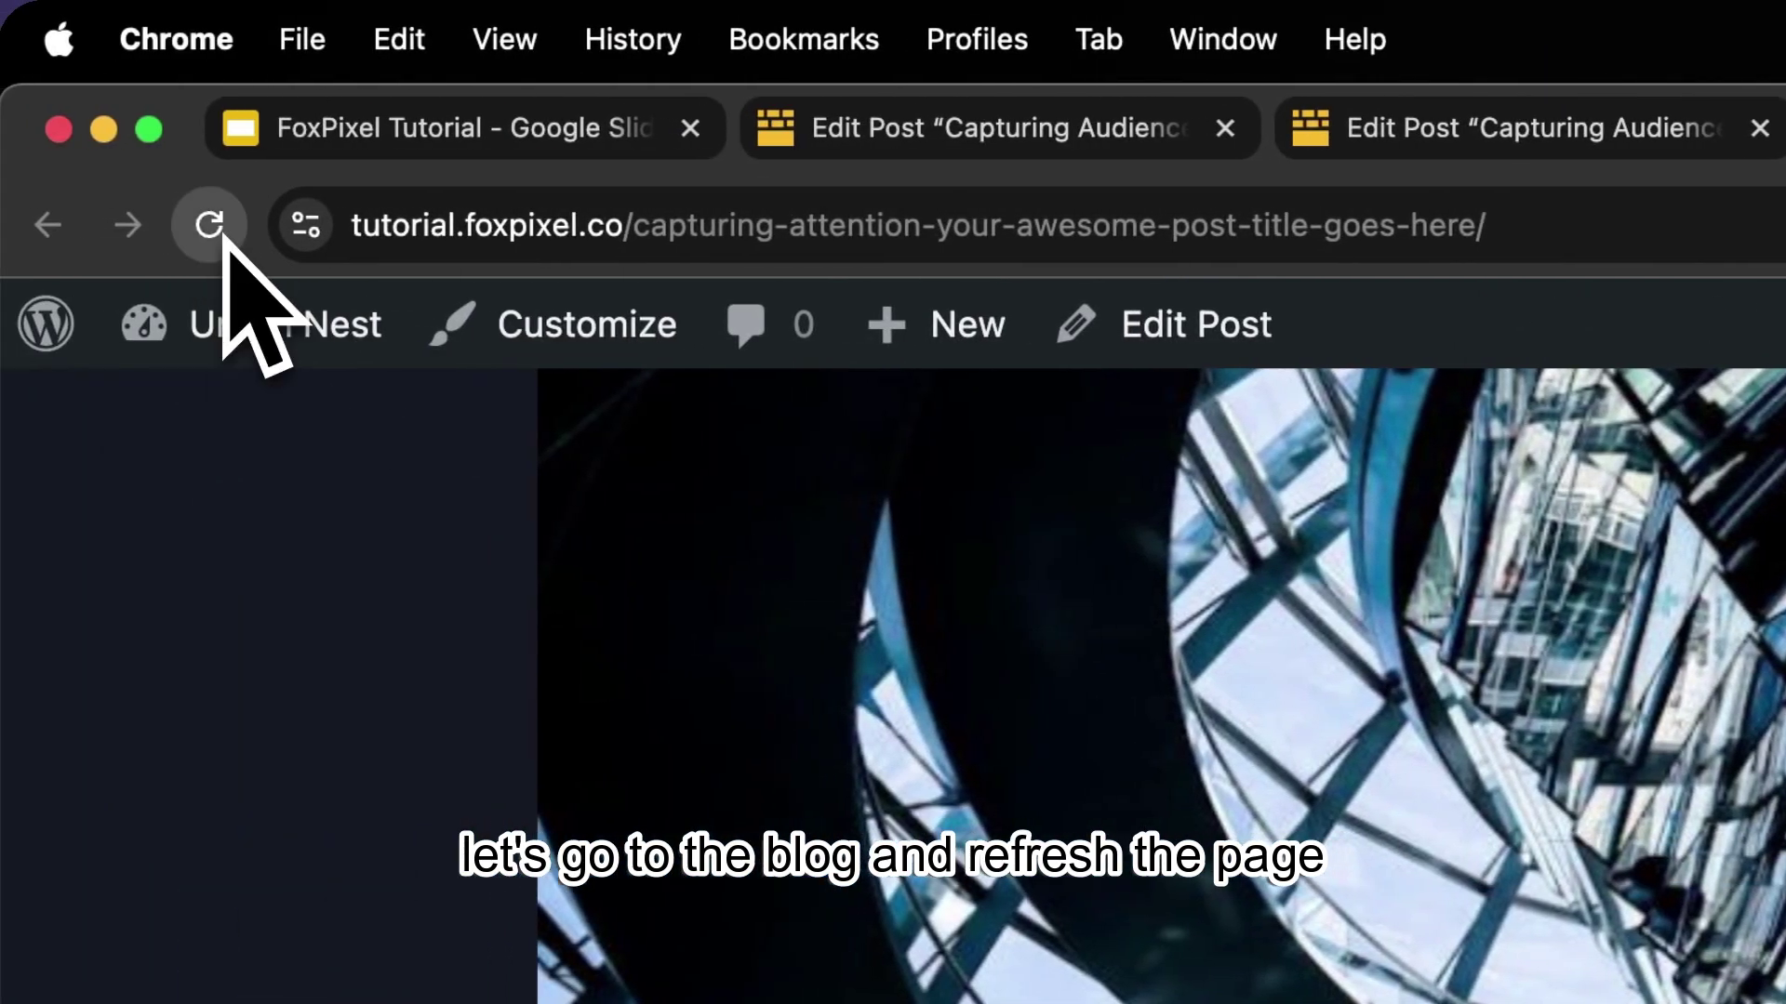
{"action": "left_click", "coordinate": [210, 225]}
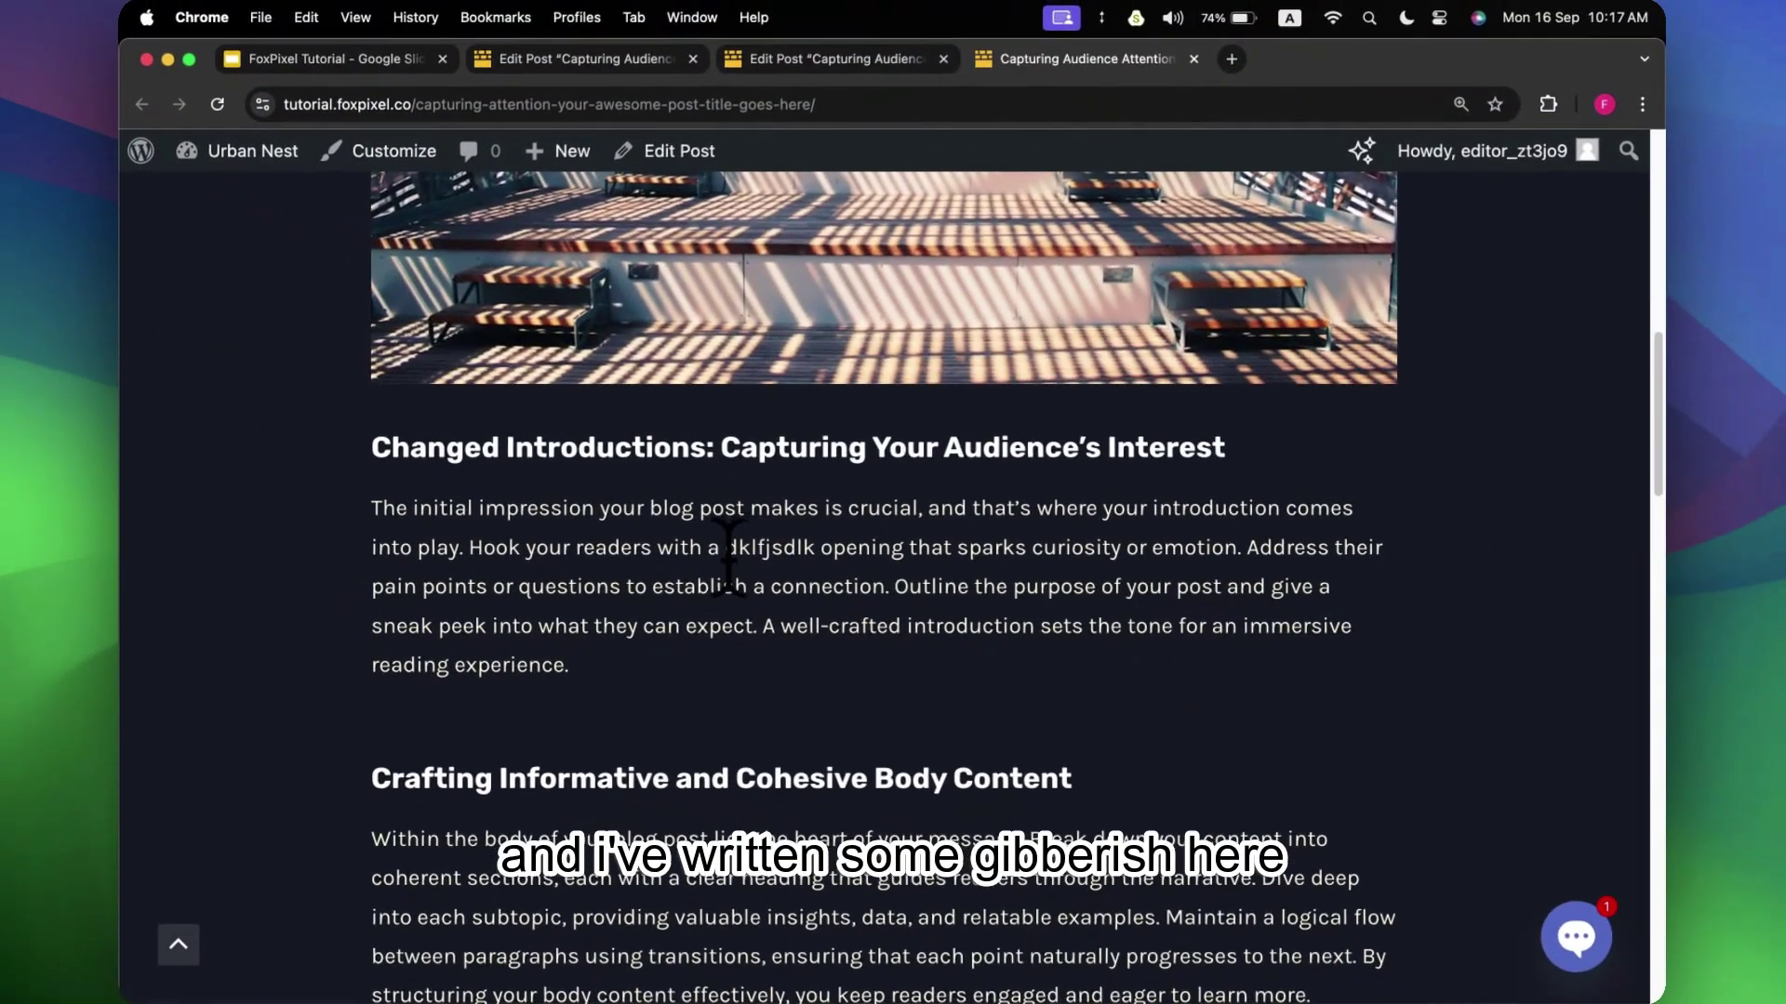
{"action": "left_click_drag", "start_coordinate": [729, 550], "coordinate": [818, 550]}
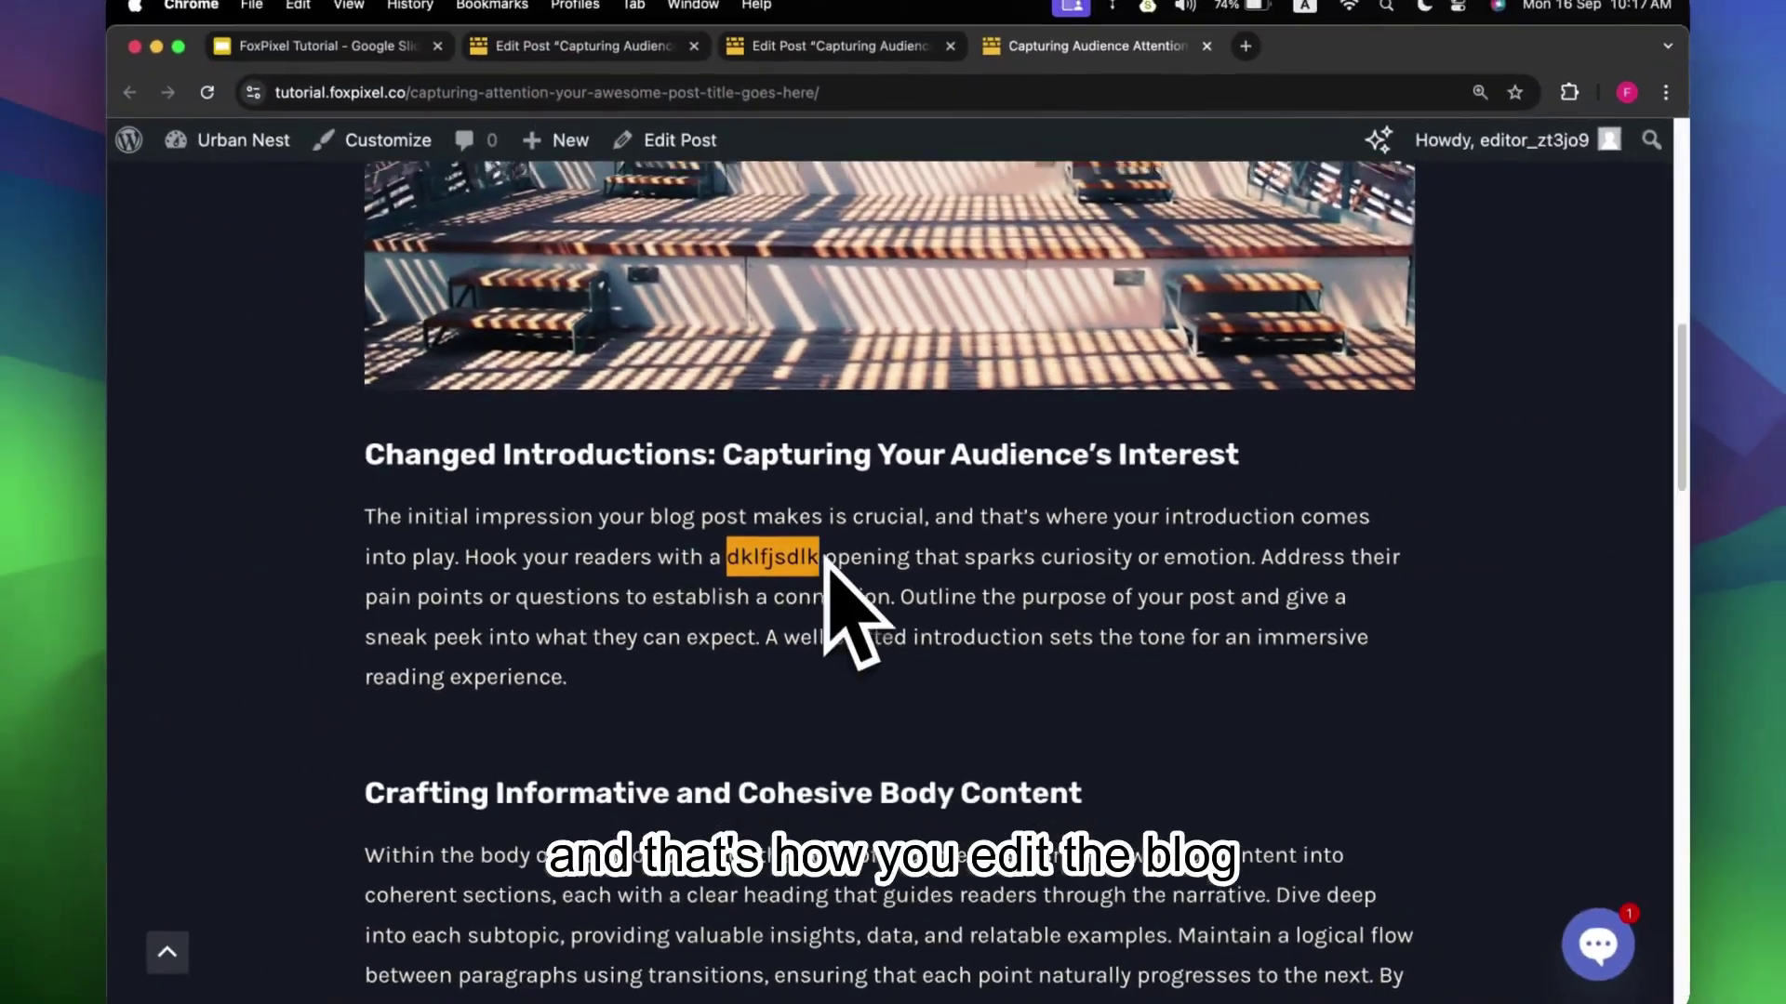
Examine the featured image at the head of the live post and on its card in the blog overview.
{"action": "scroll", "coordinate": [930, 632], "scroll_direction": "up", "scroll_amount": 8}
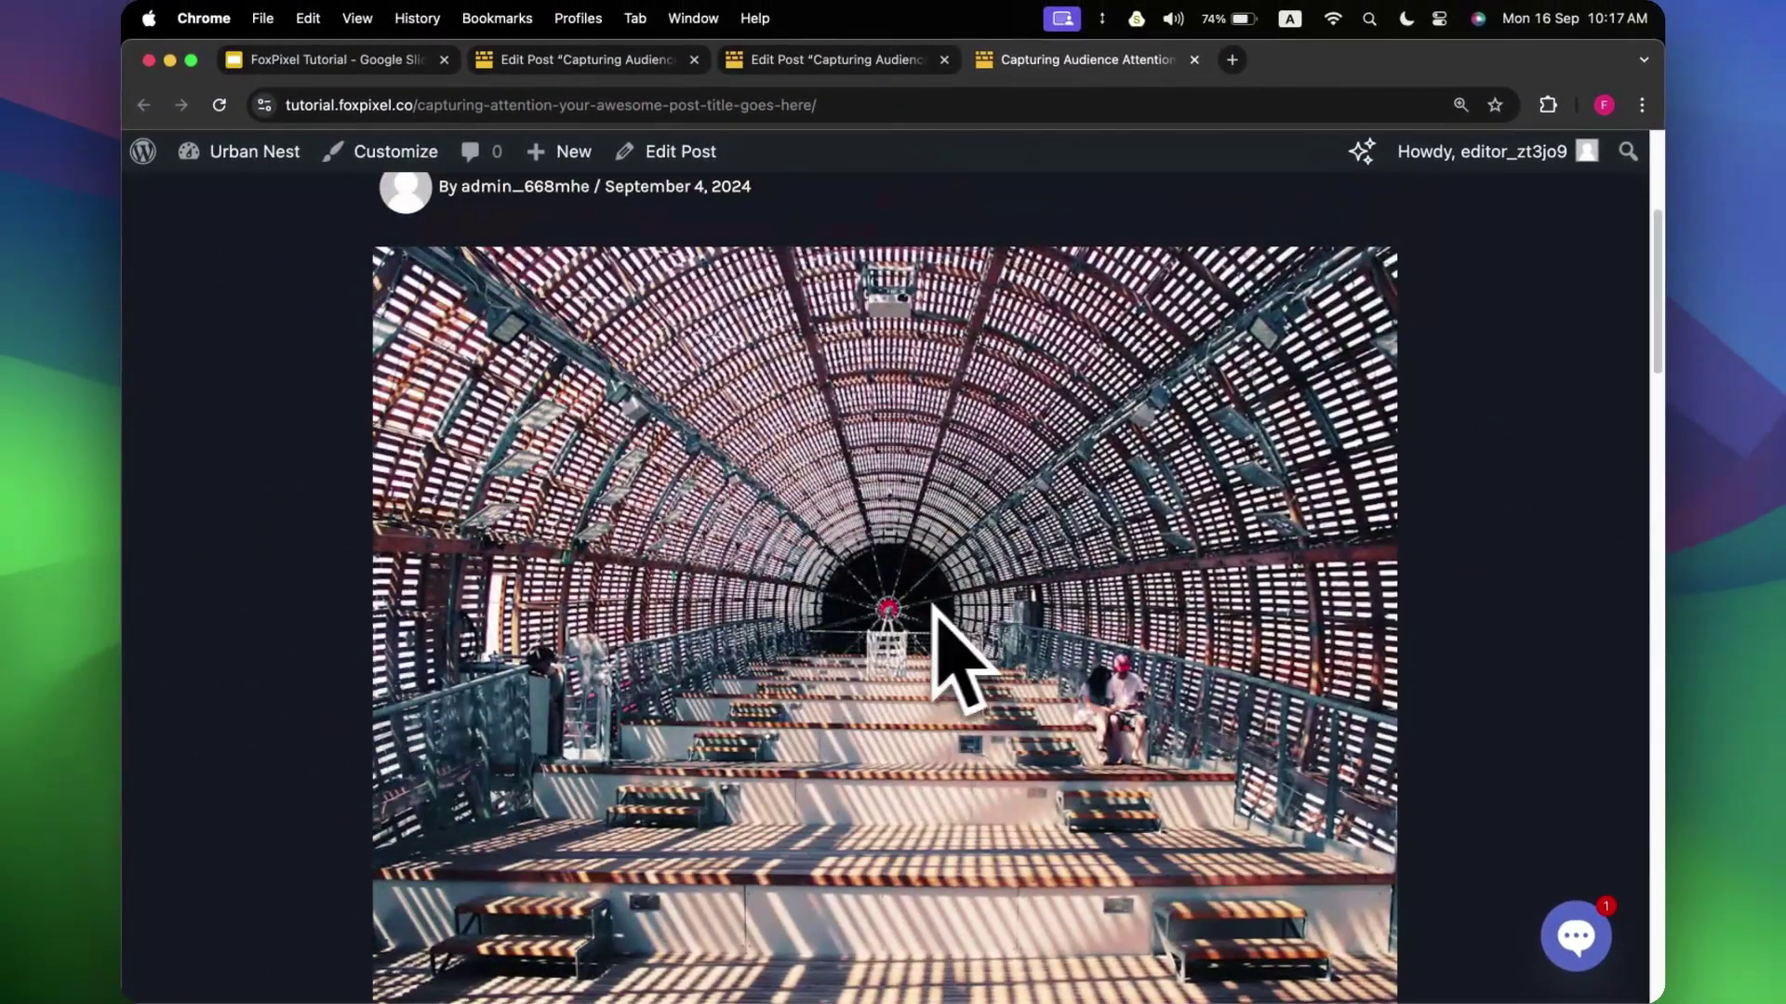
{"action": "scroll", "coordinate": [1069, 539], "scroll_direction": "up", "scroll_amount": 4}
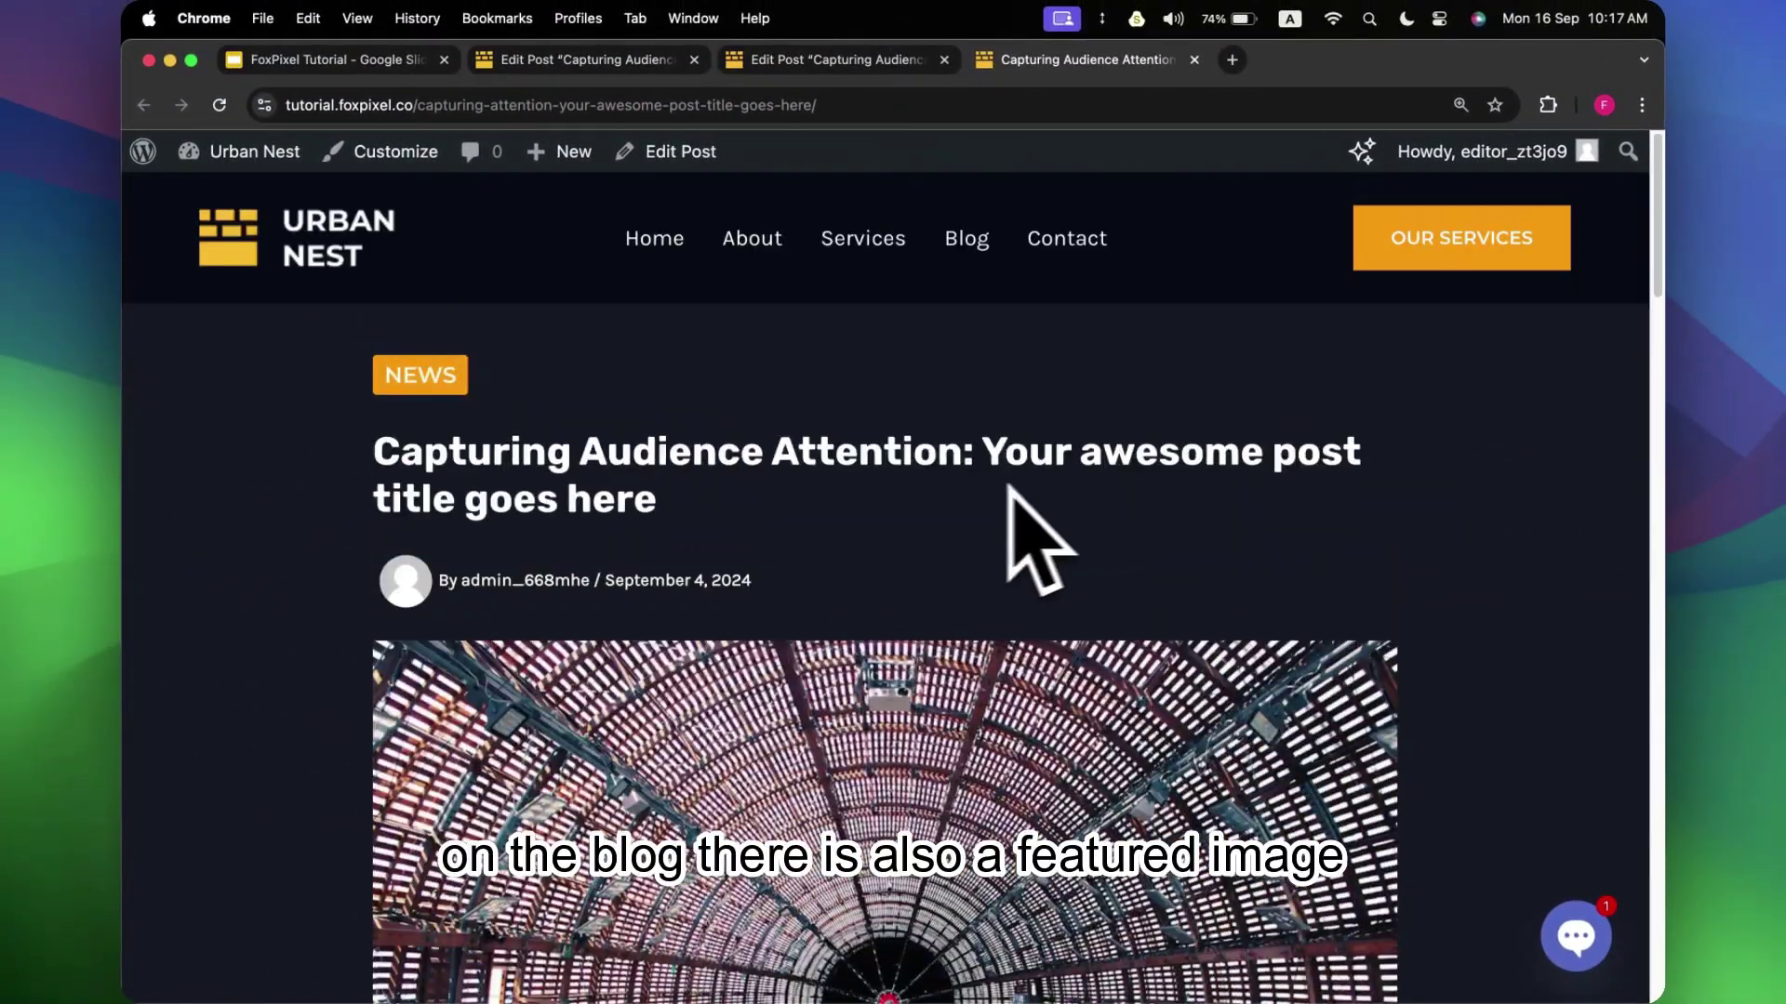
{"action": "scroll", "coordinate": [856, 502], "scroll_direction": "down", "scroll_amount": 5}
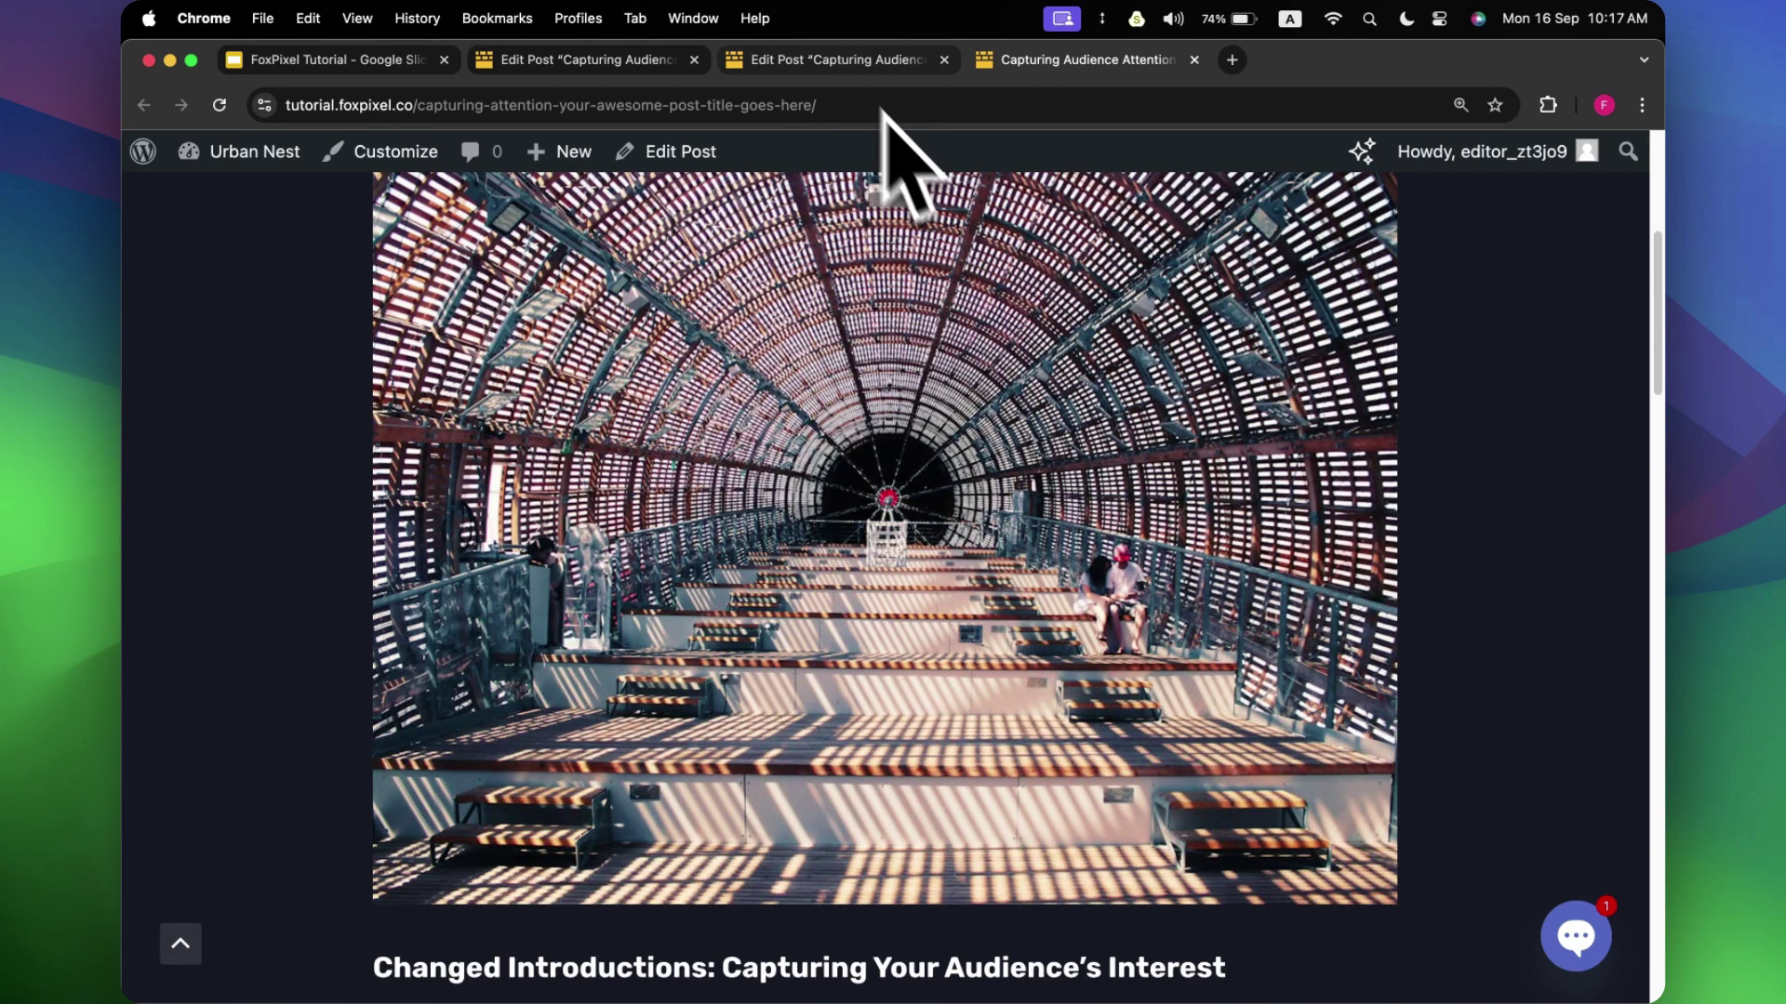
{"action": "scroll", "coordinate": [1098, 409], "scroll_direction": "up", "scroll_amount": 5}
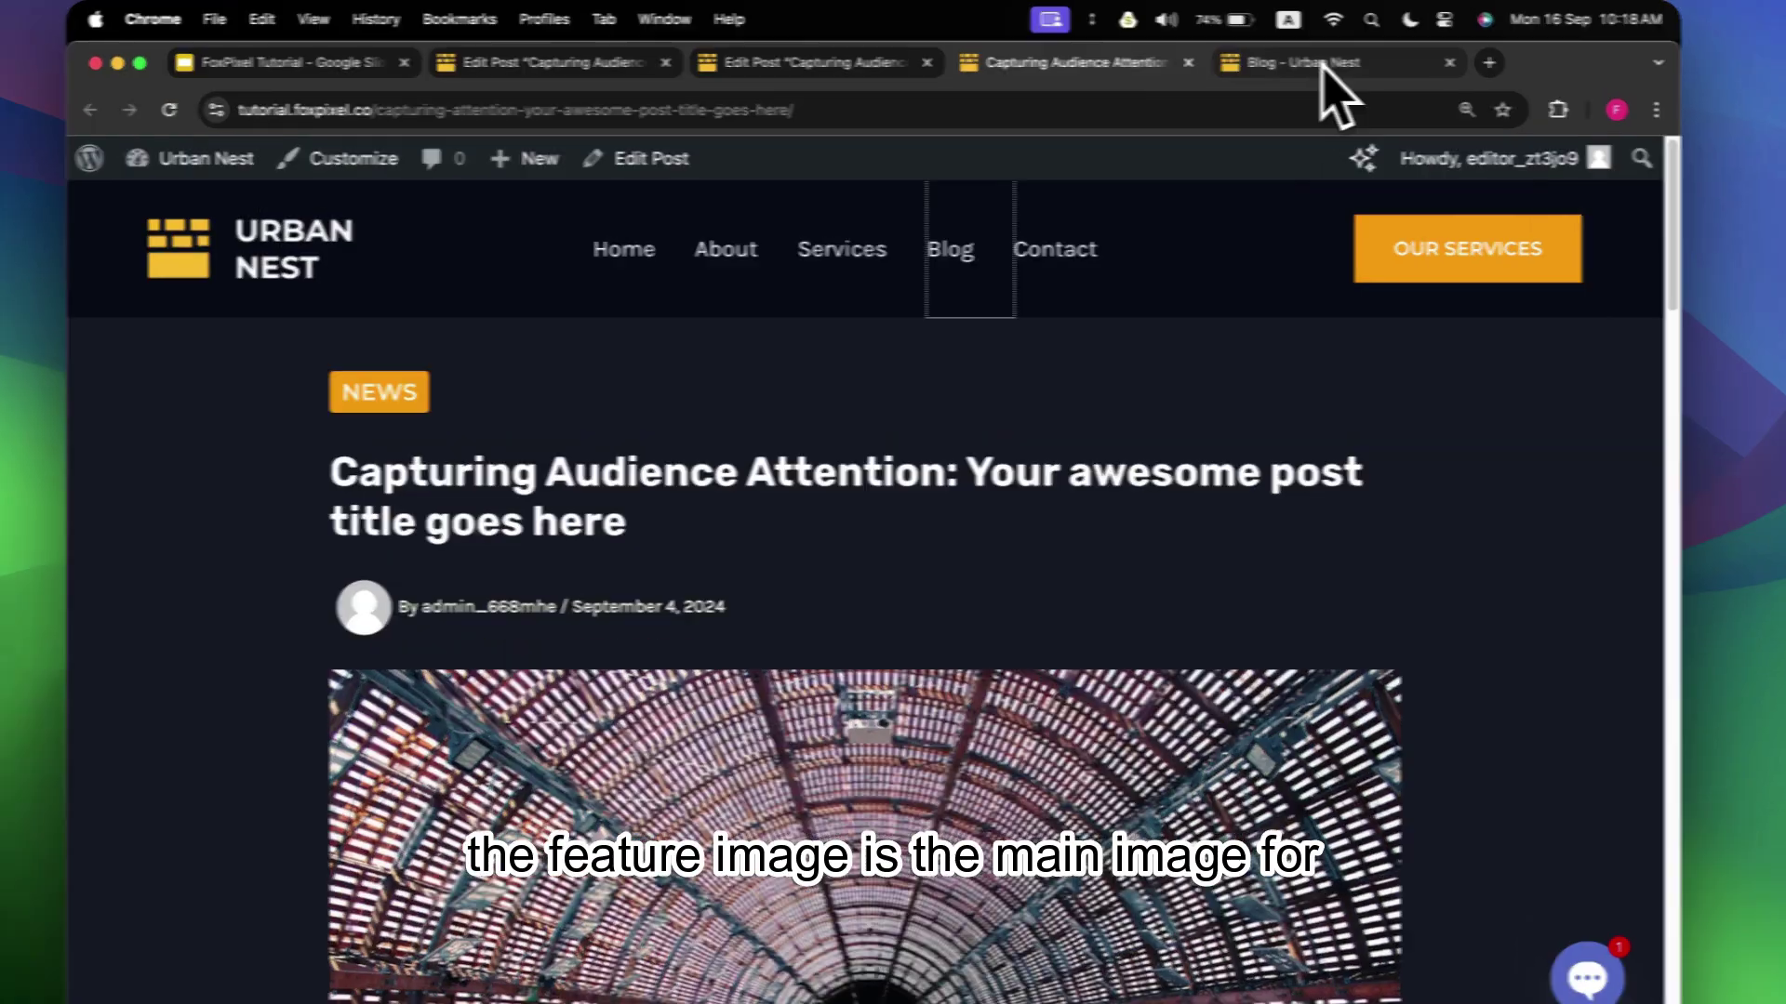
{"action": "left_click", "coordinate": [1325, 59]}
{"action": "scroll", "coordinate": [1023, 521], "scroll_direction": "down", "scroll_amount": 5}
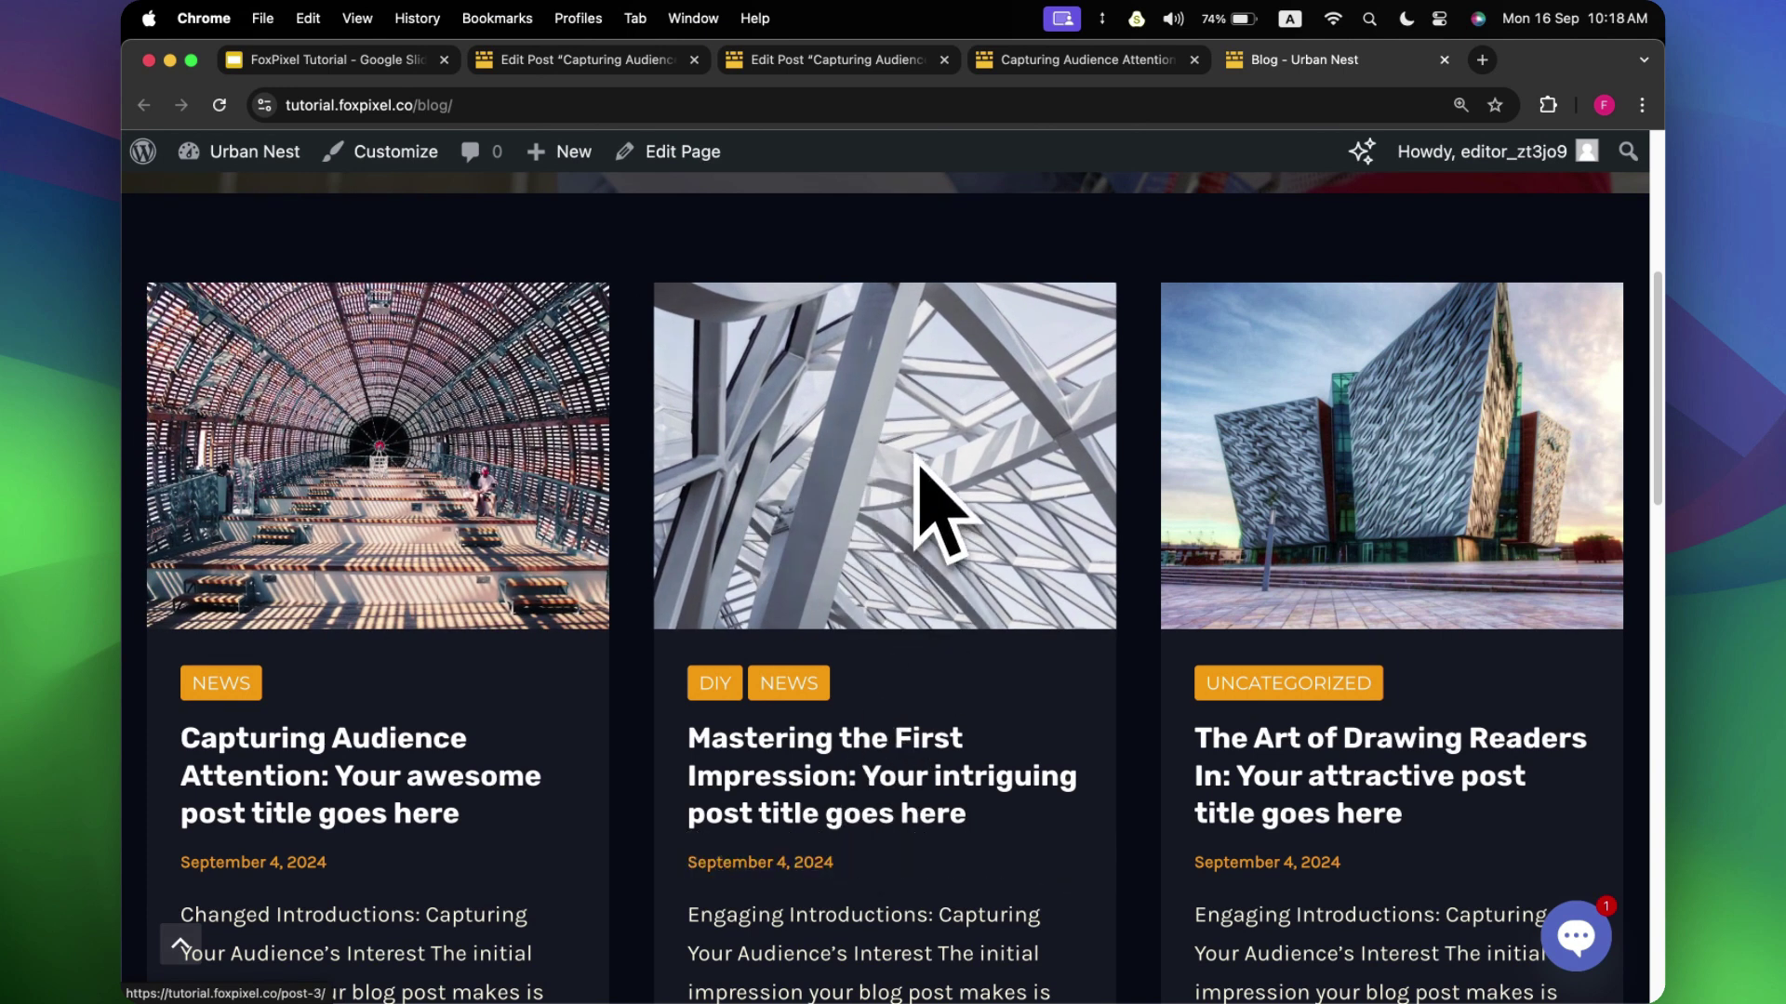
Back in the post editor, replace the featured image with the mountain picture about-img-03 and save the post.
{"action": "left_click", "coordinate": [1056, 60]}
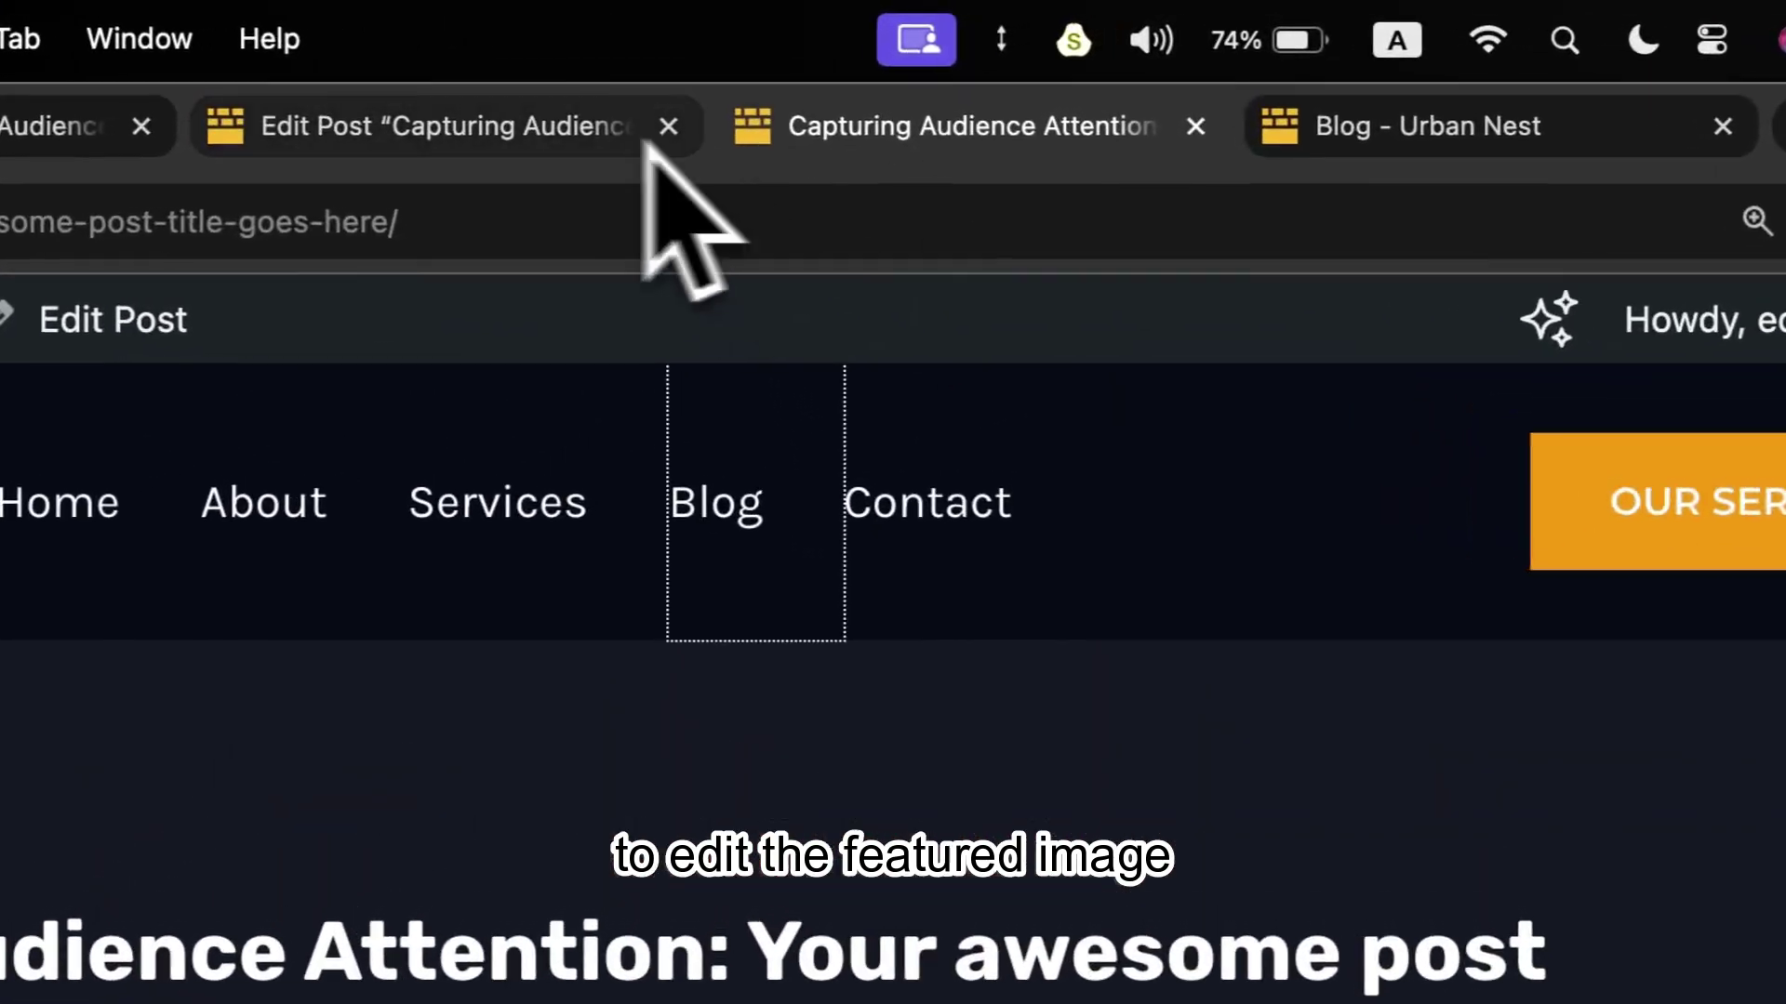
{"action": "left_click", "coordinate": [649, 147]}
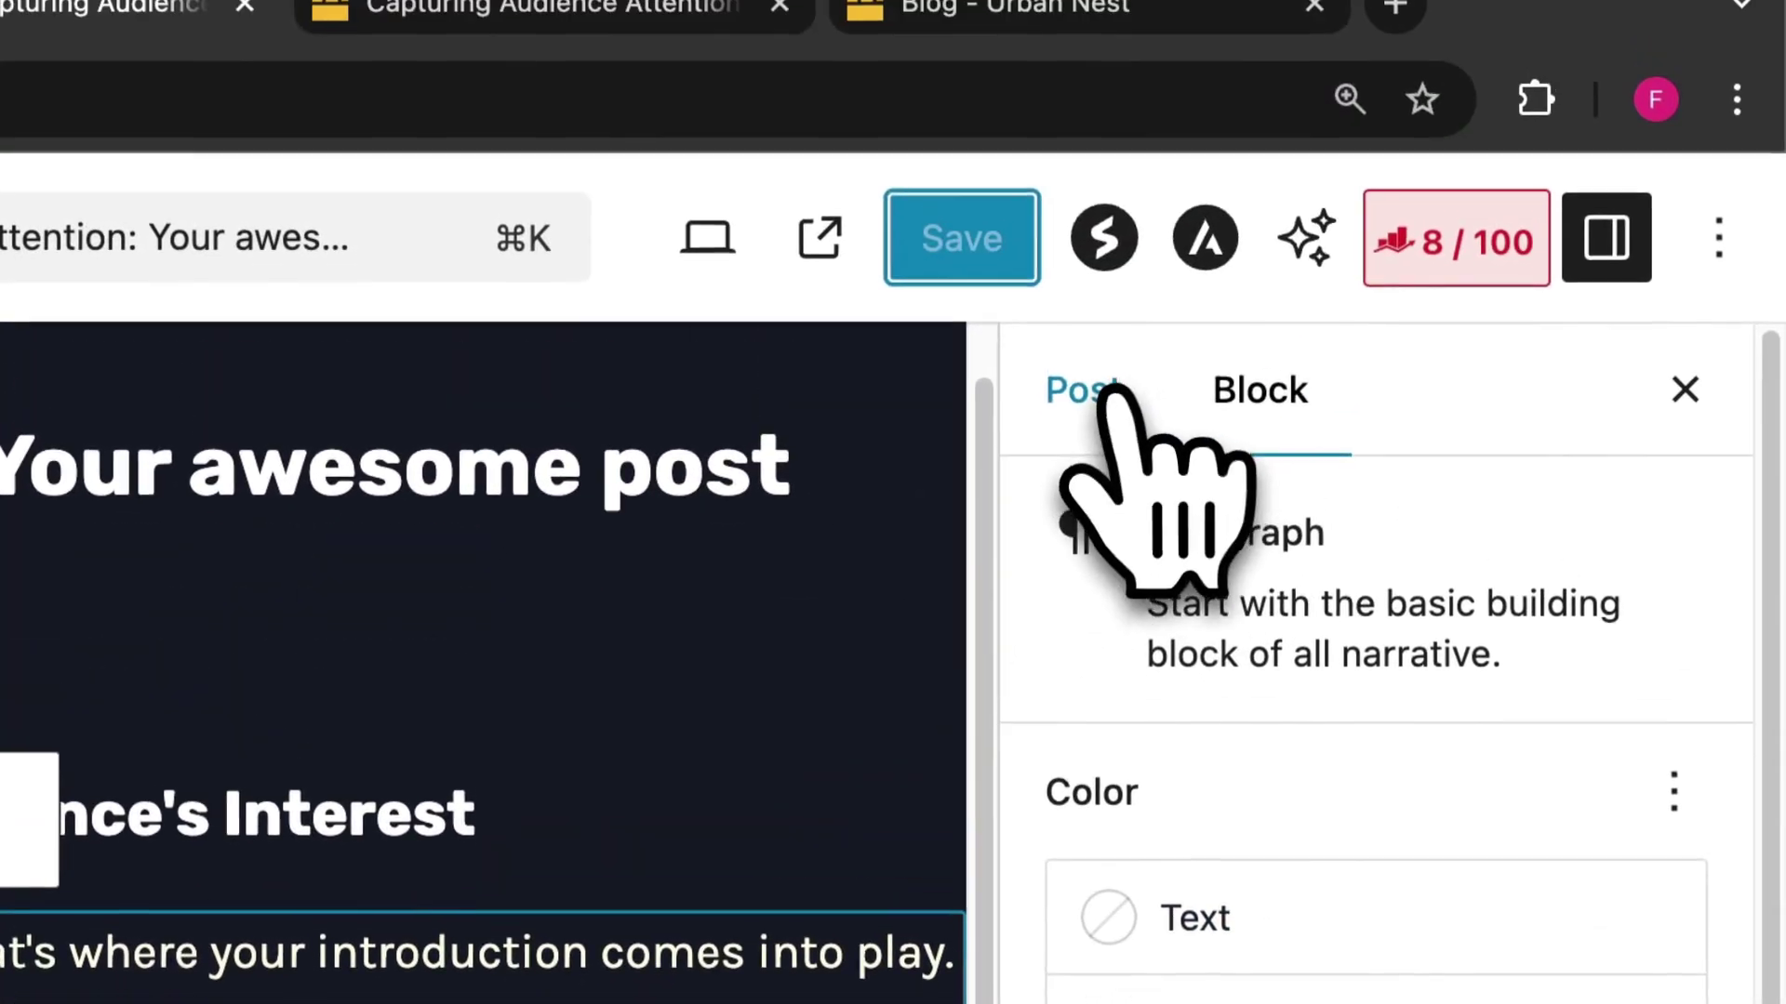
{"action": "left_click", "coordinate": [1107, 391]}
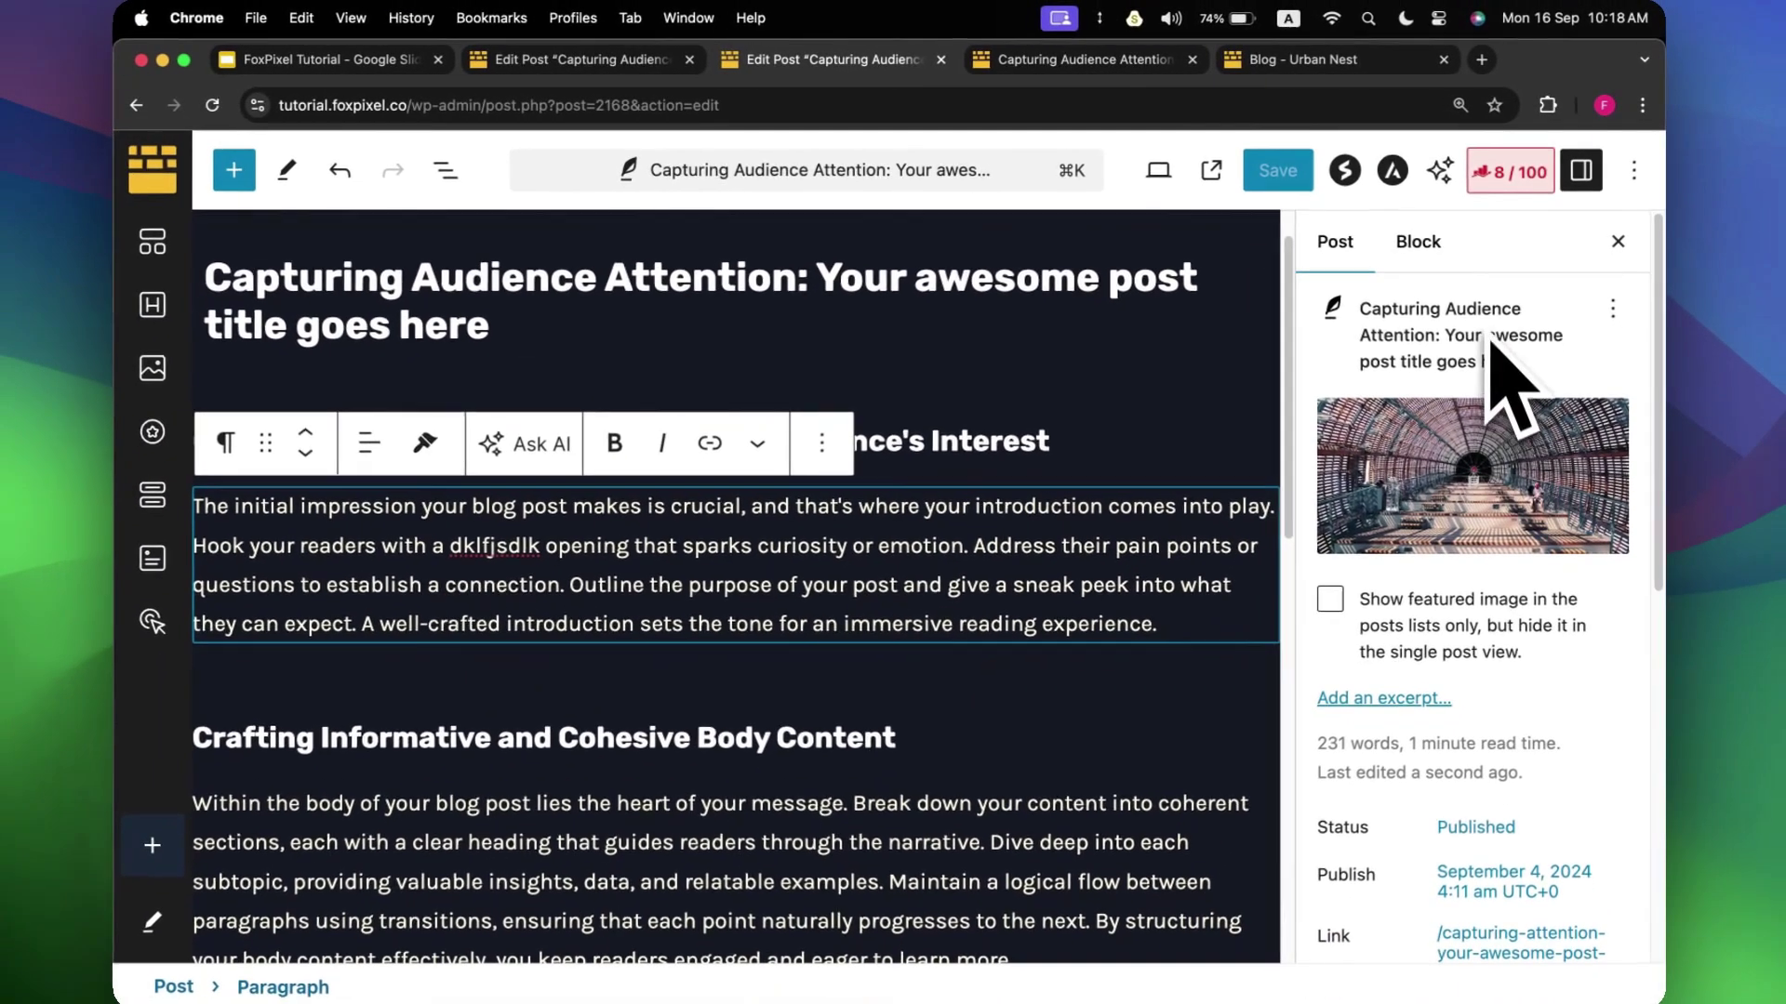
{"action": "mouse_move", "coordinate": [1525, 457]}
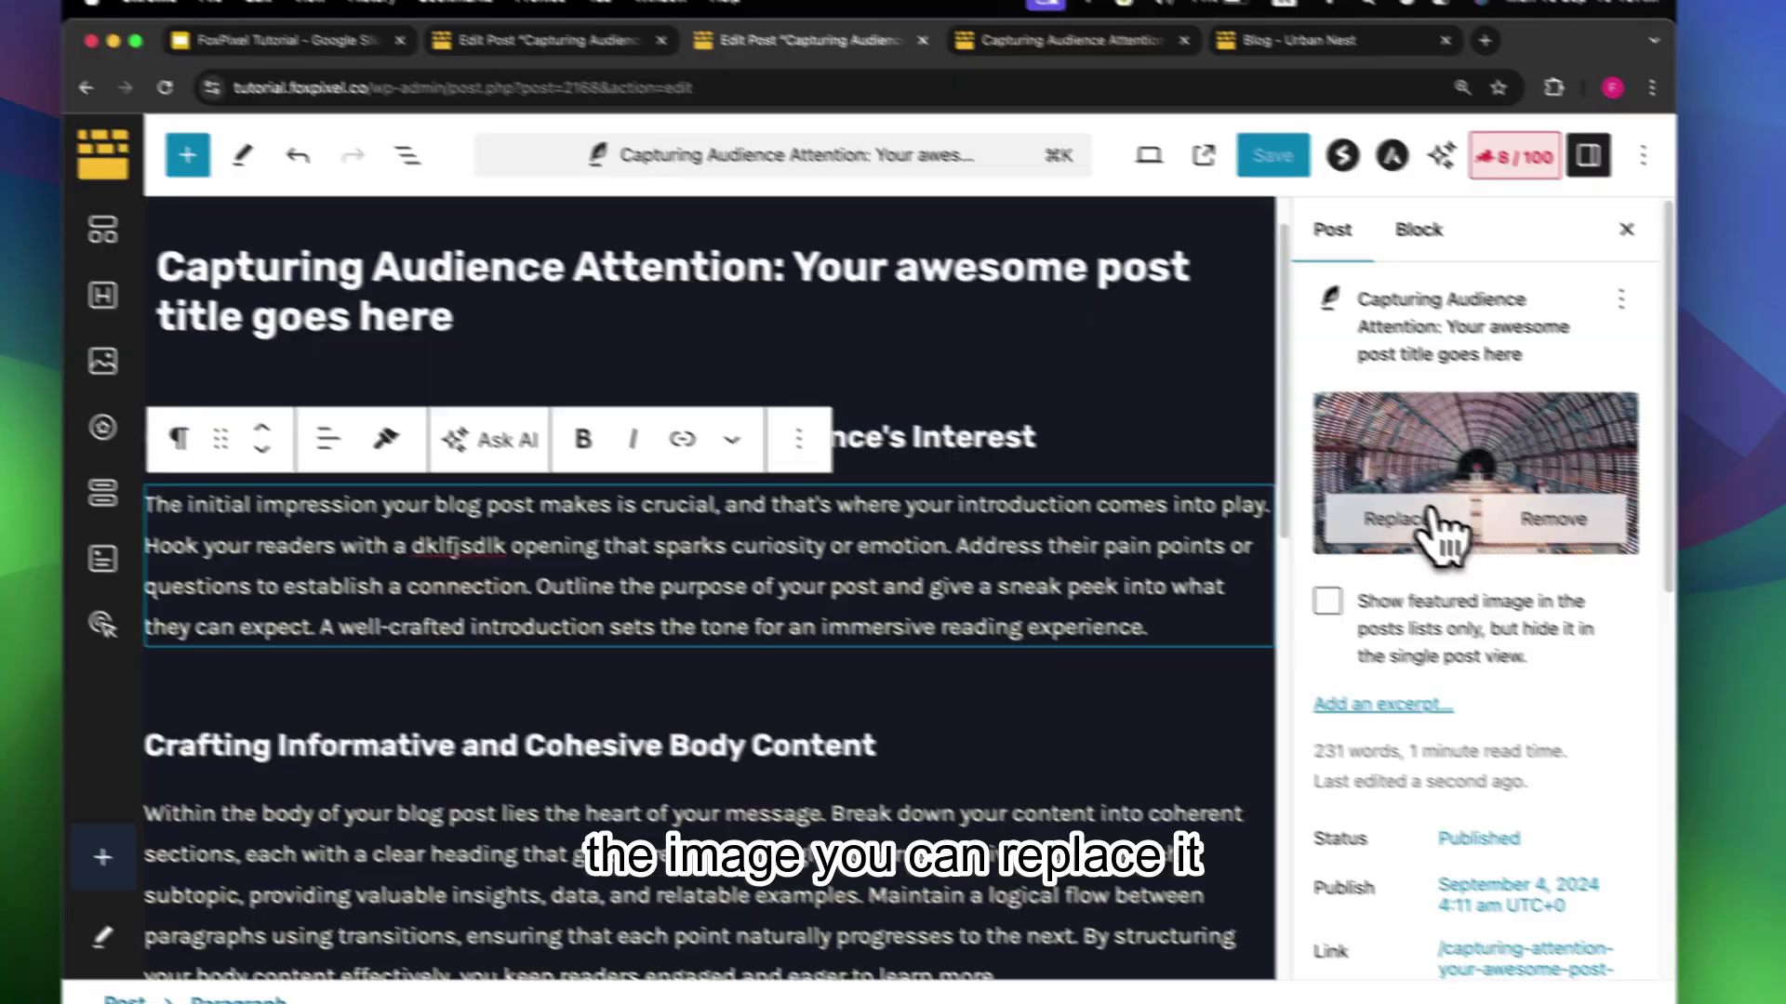
{"action": "left_click", "coordinate": [1423, 513]}
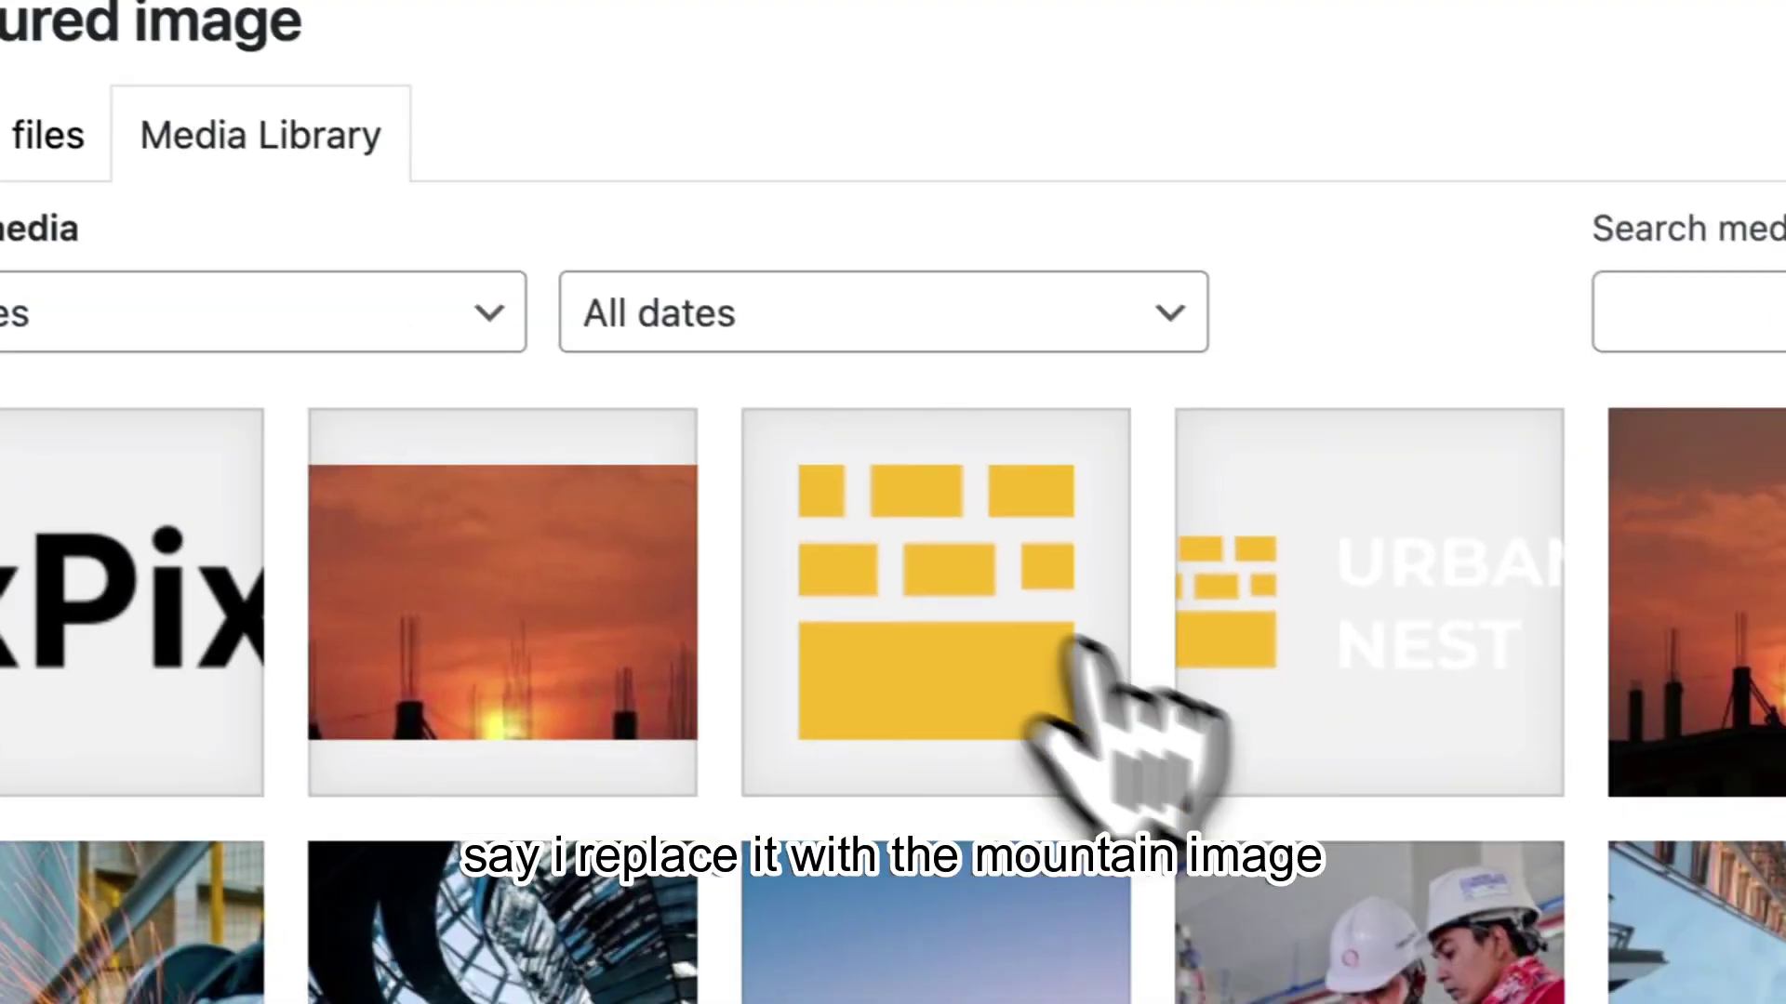
{"action": "scroll", "coordinate": [610, 652], "scroll_direction": "down", "scroll_amount": 3}
{"action": "scroll", "coordinate": [1142, 603], "scroll_direction": "down", "scroll_amount": 1}
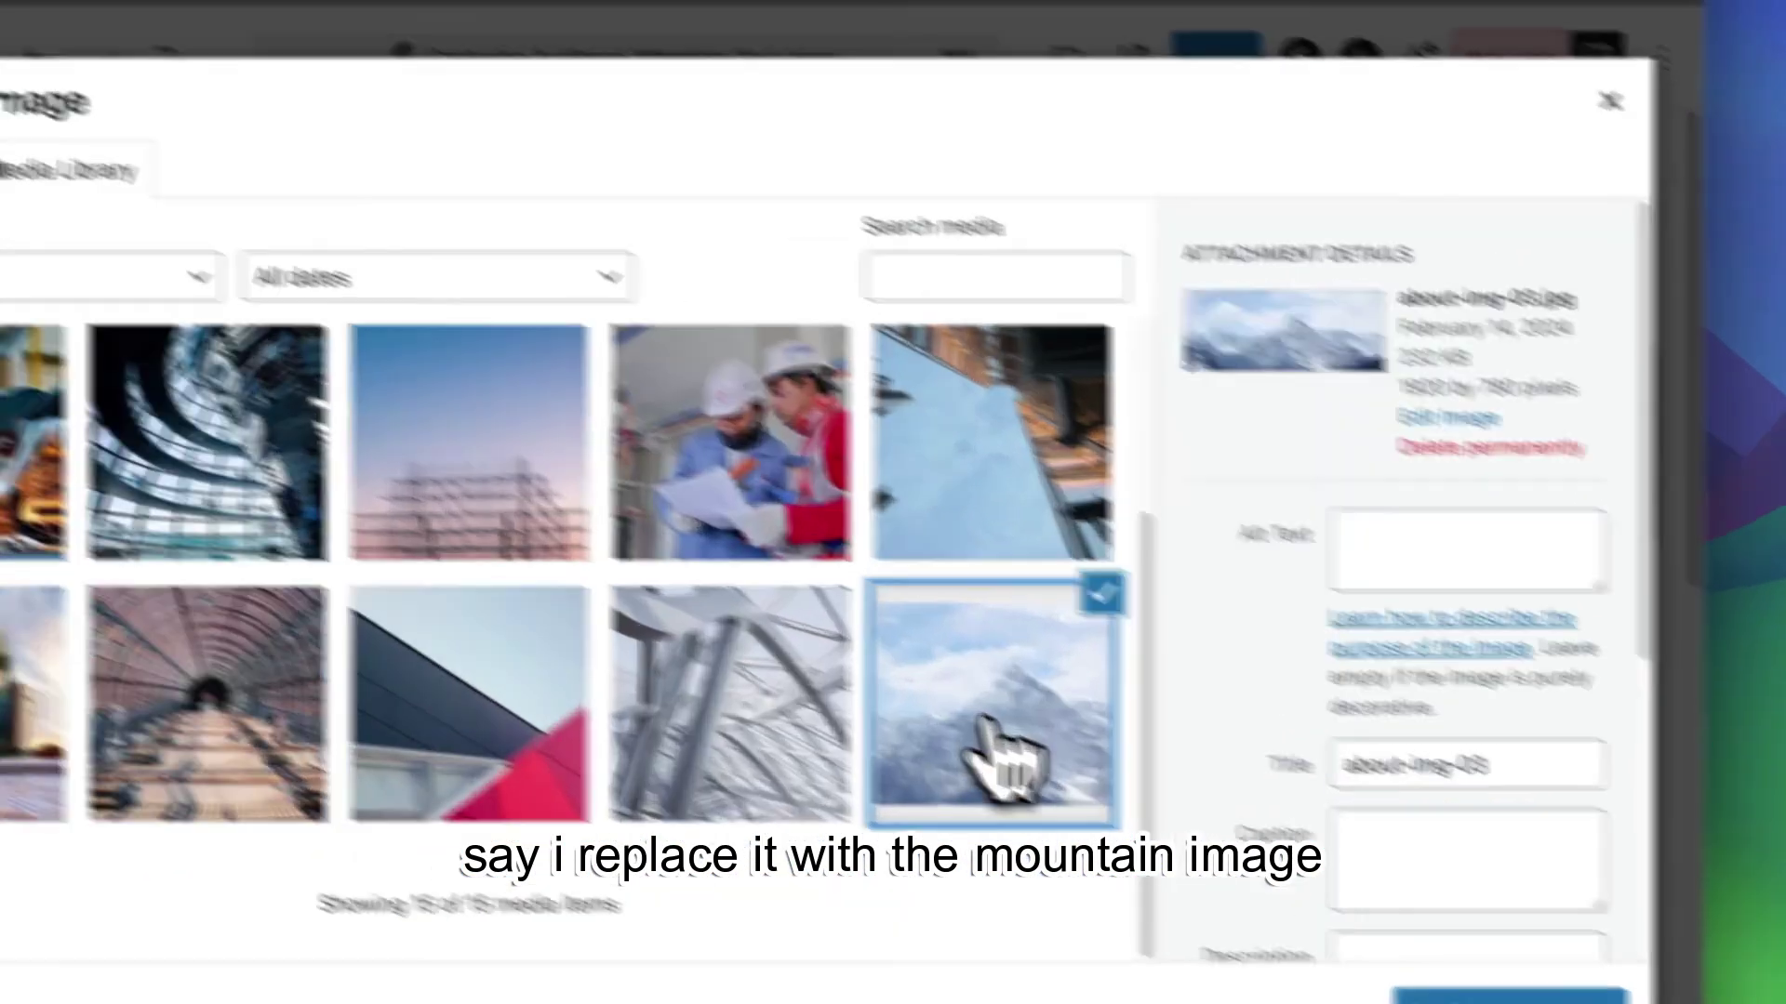
{"action": "left_click", "coordinate": [1497, 998]}
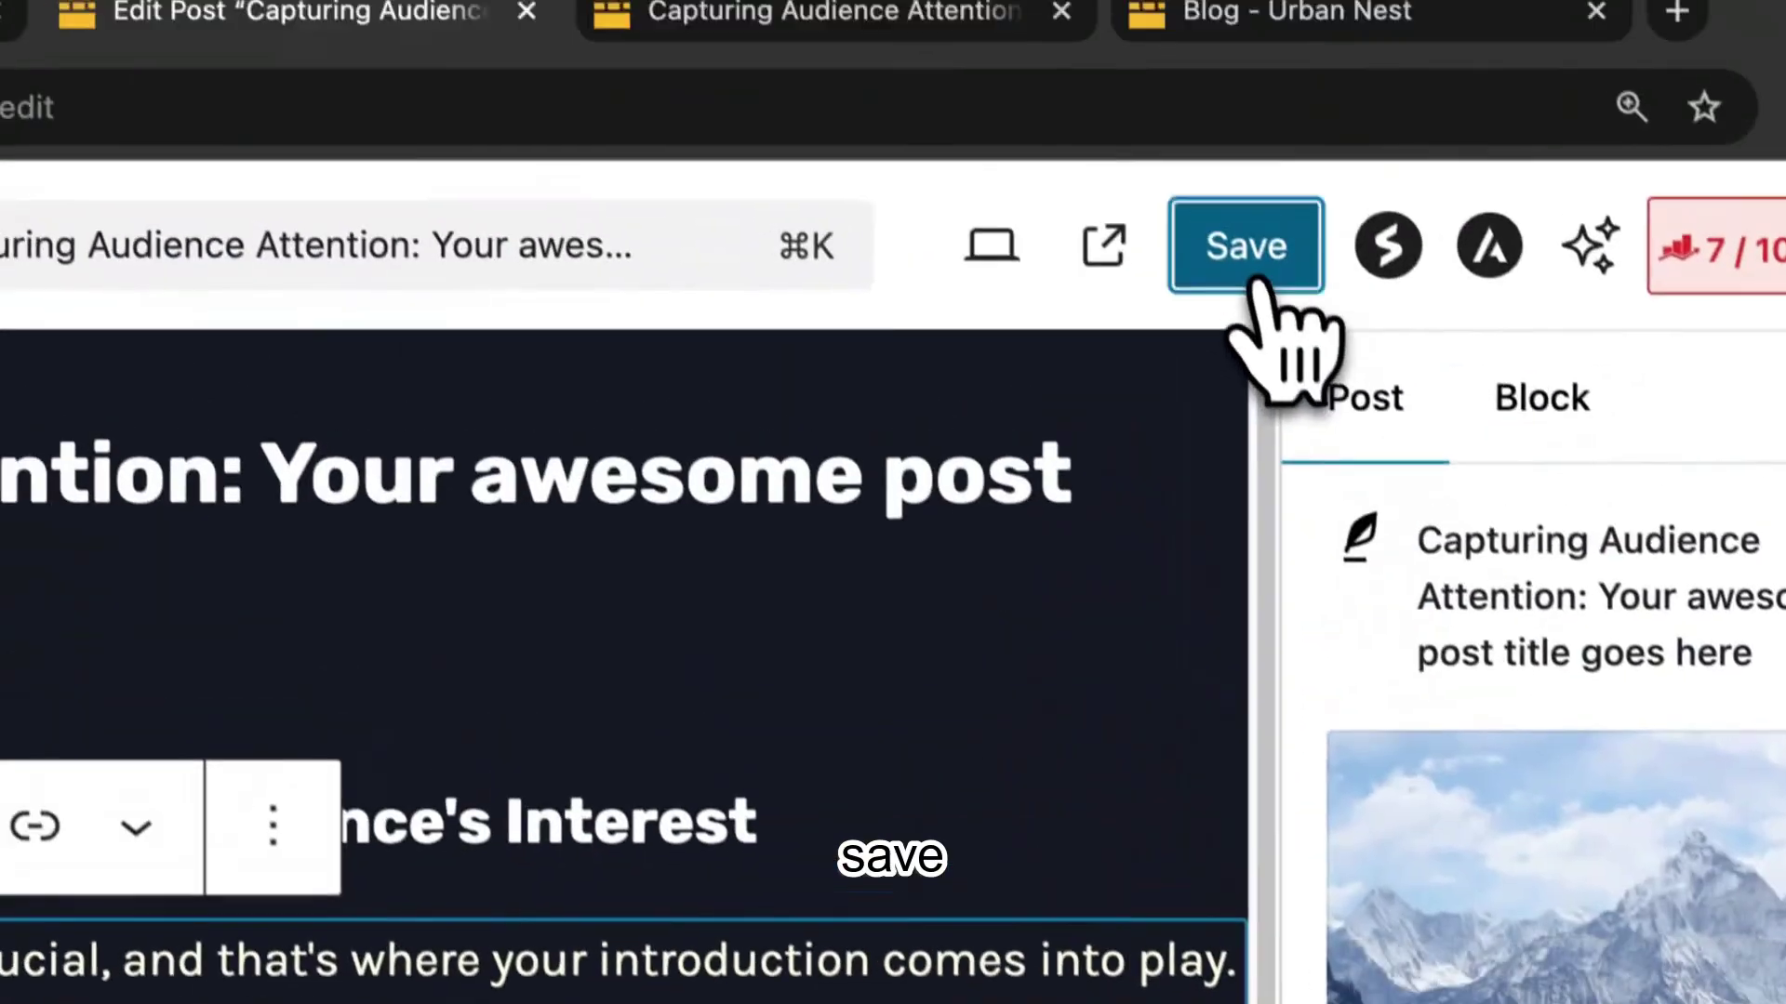
{"action": "left_click", "coordinate": [1248, 270]}
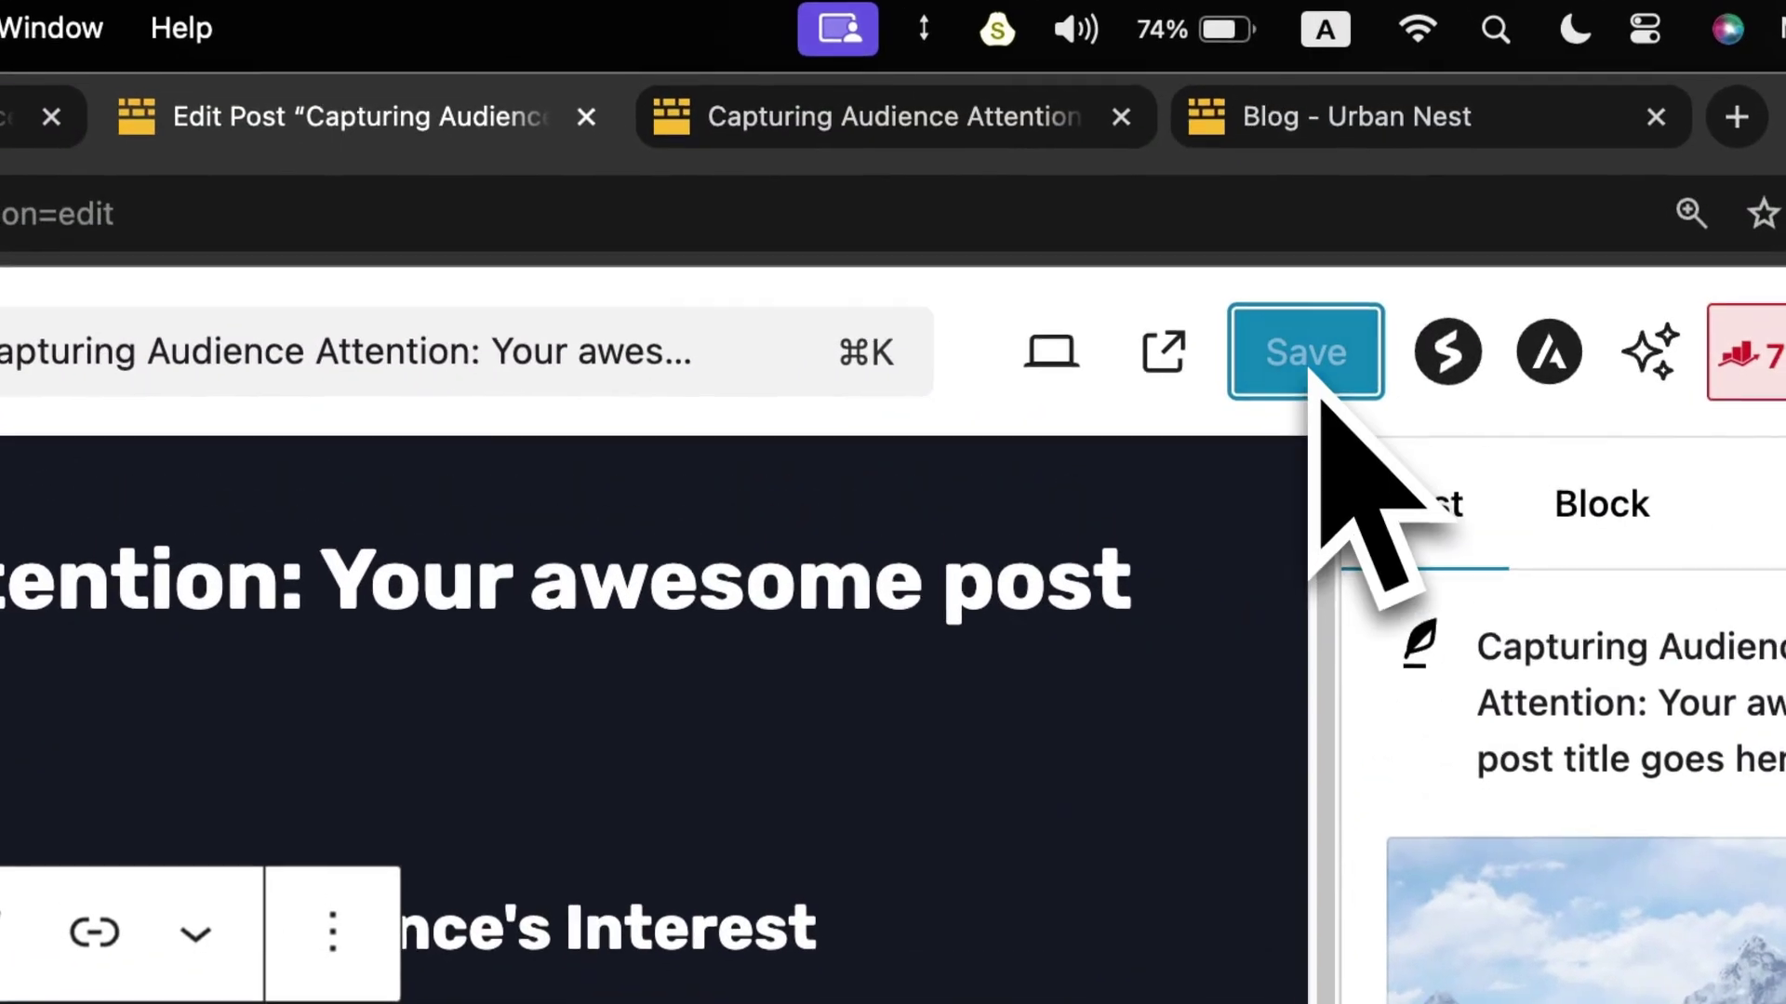
Reload the live post and the blog overview page to check the featured image in both places.
{"action": "left_click", "coordinate": [895, 130]}
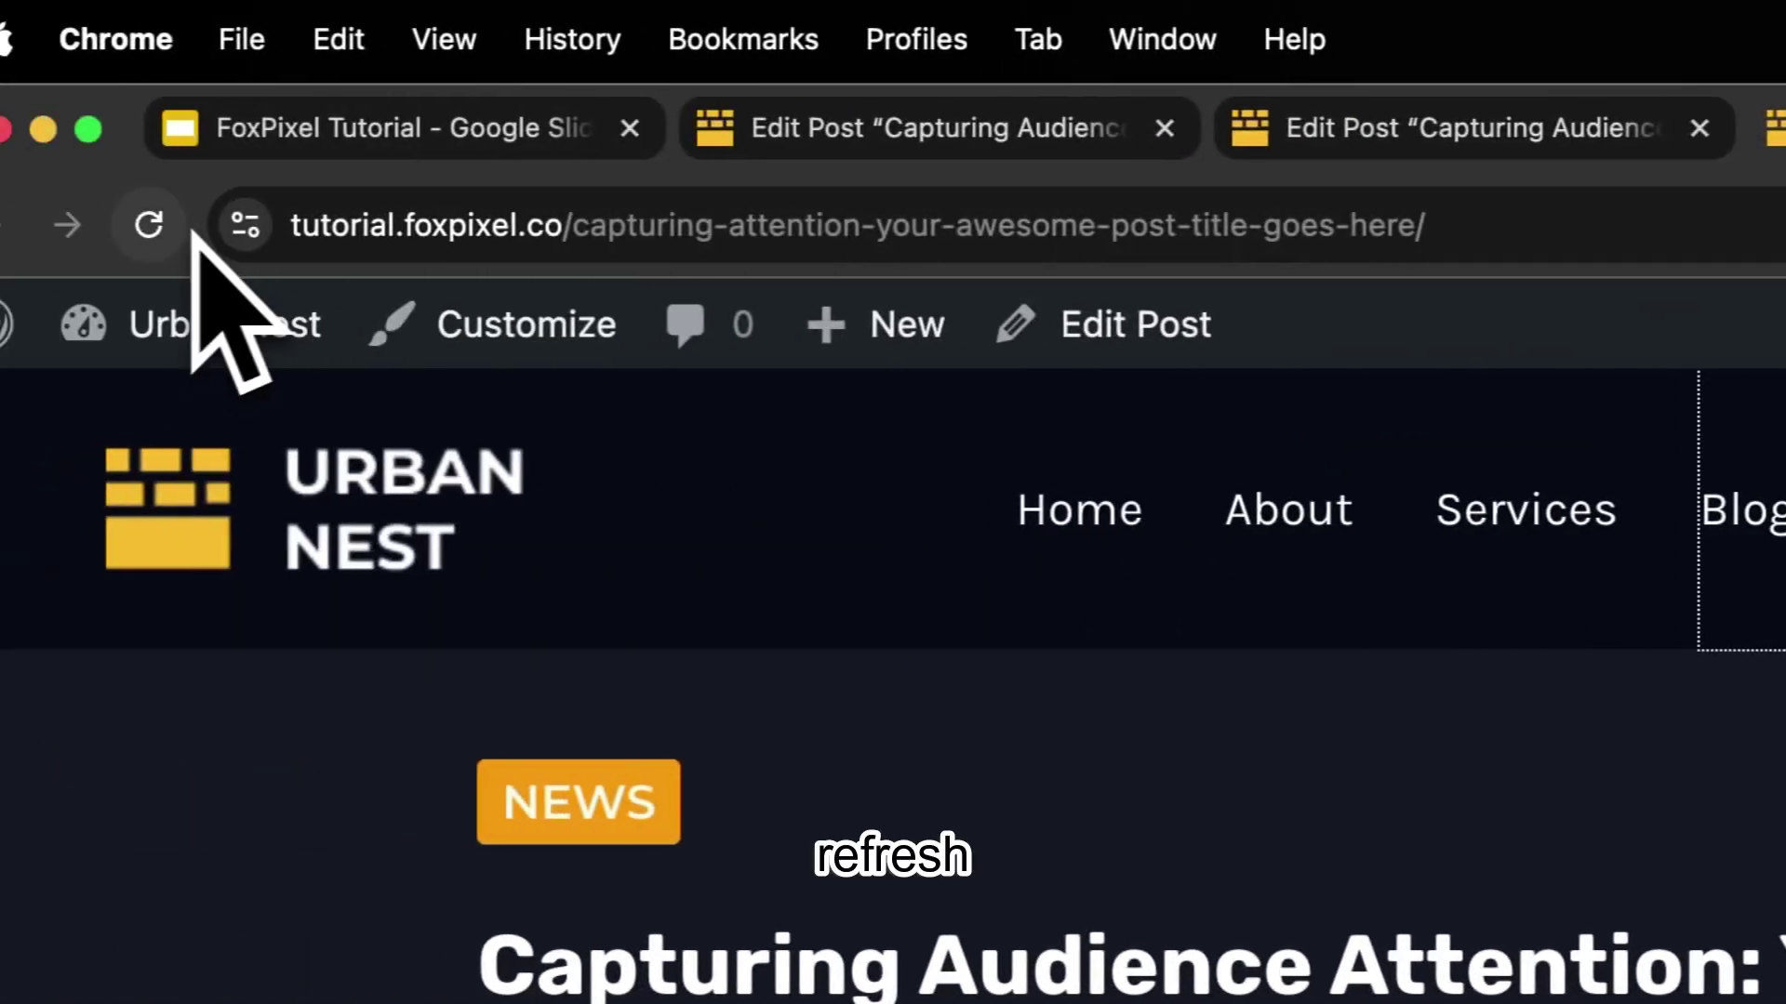
{"action": "left_click", "coordinate": [206, 225]}
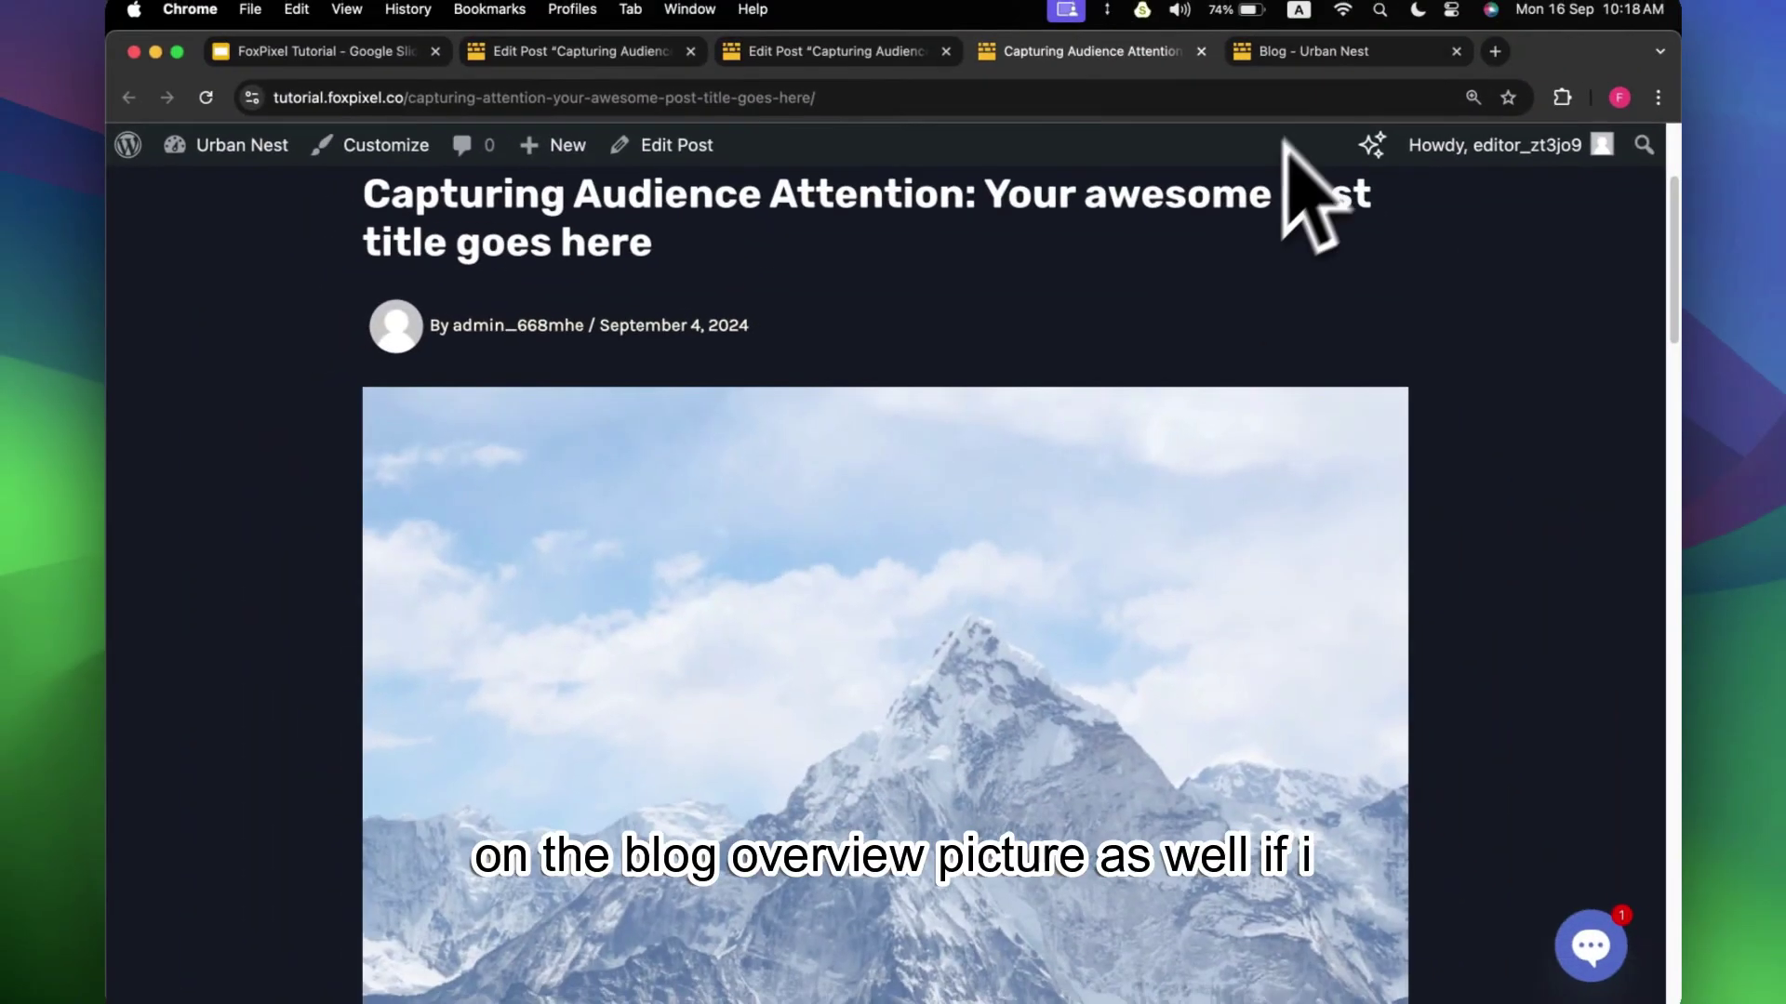
{"action": "left_click", "coordinate": [1319, 52]}
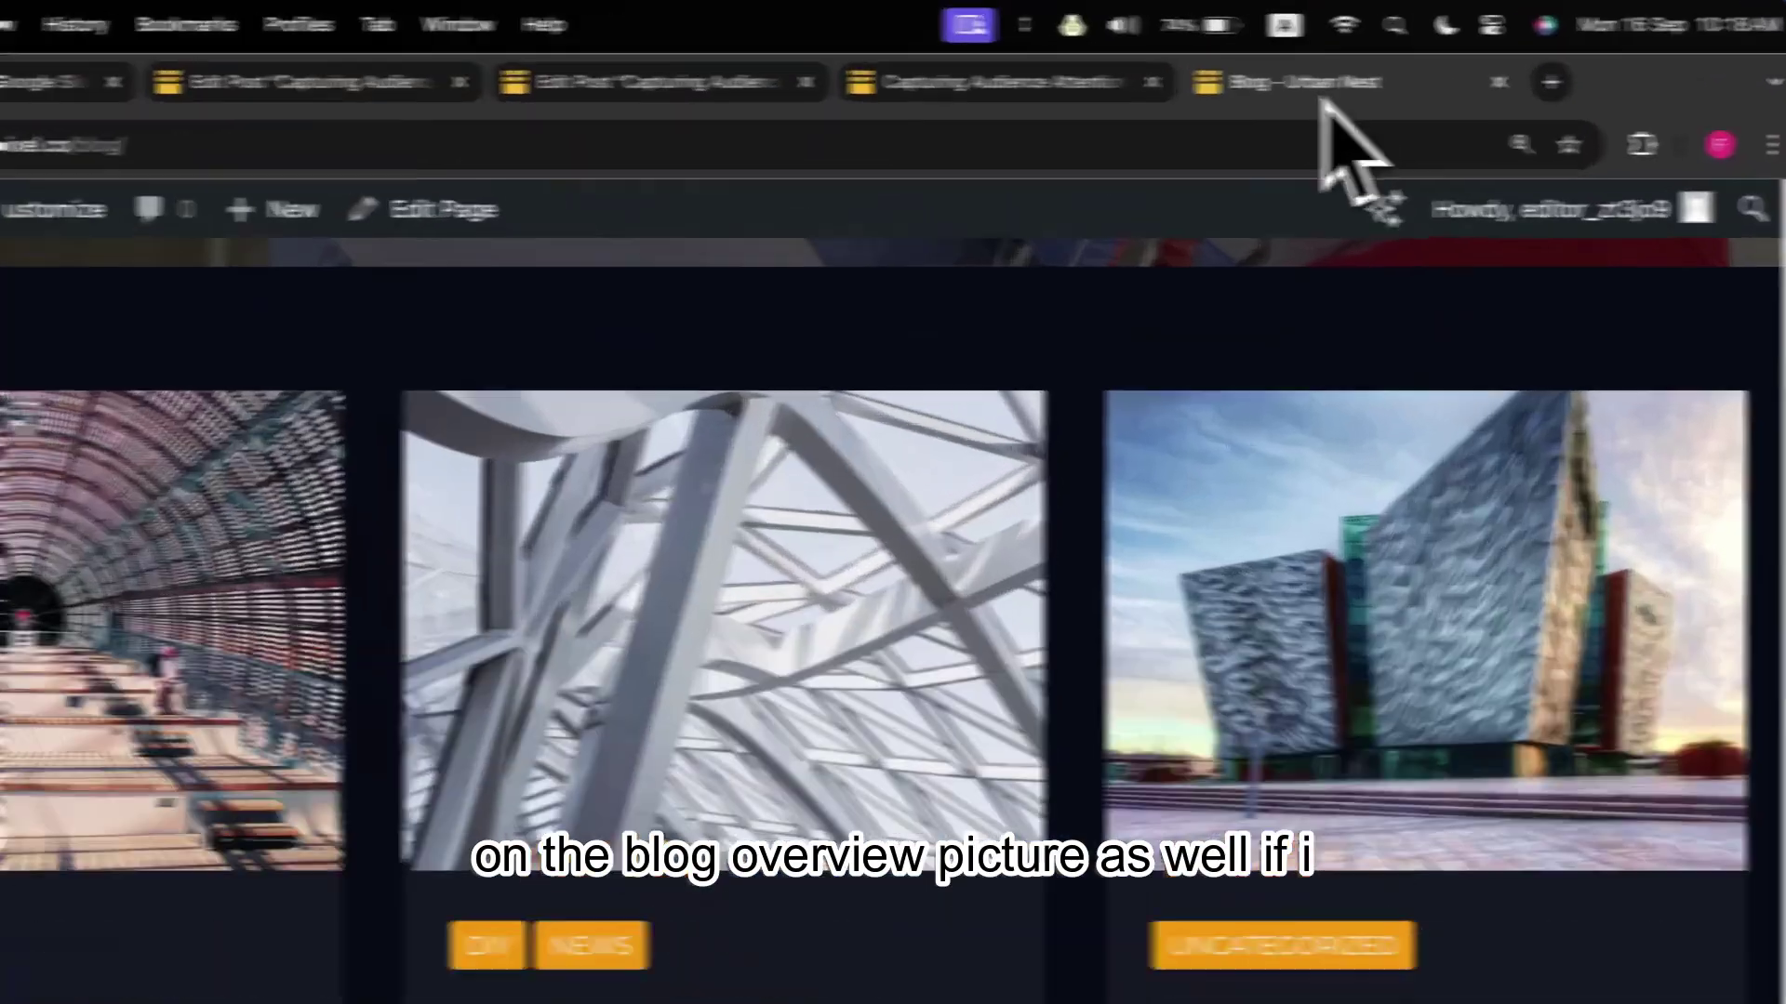
{"action": "scroll", "coordinate": [941, 498], "scroll_direction": "up", "scroll_amount": 5}
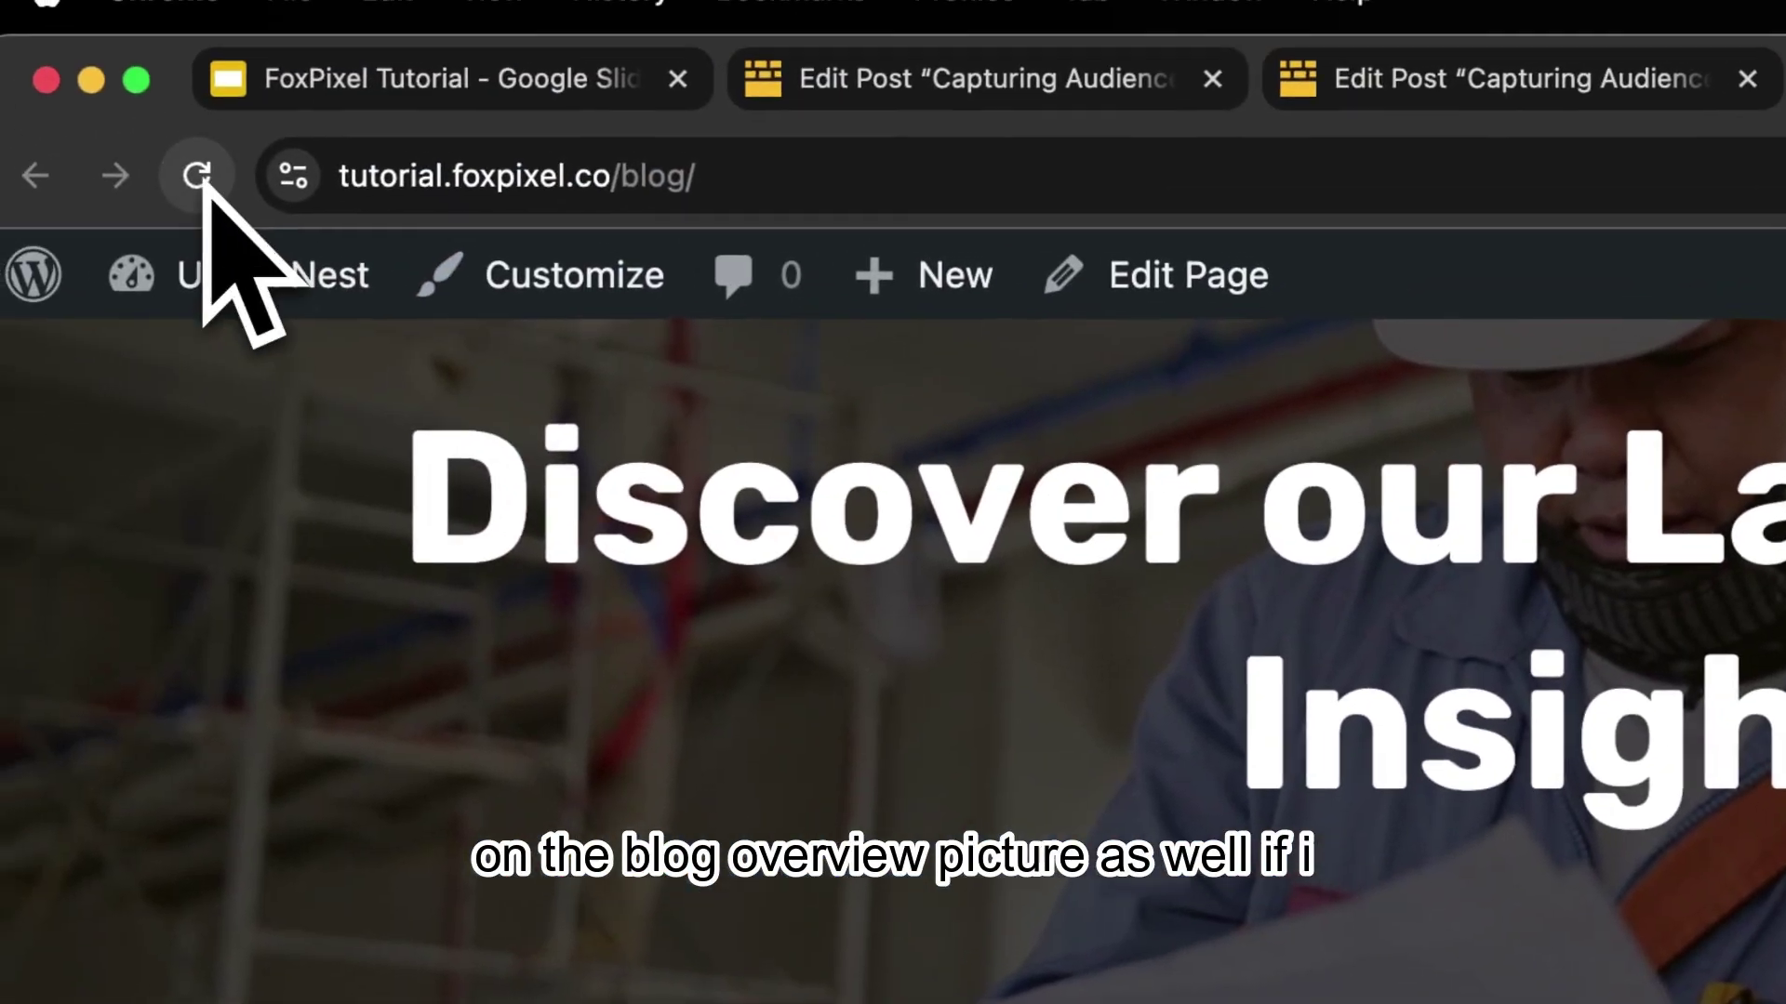
{"action": "scroll", "coordinate": [1209, 883], "scroll_direction": "down", "scroll_amount": 5}
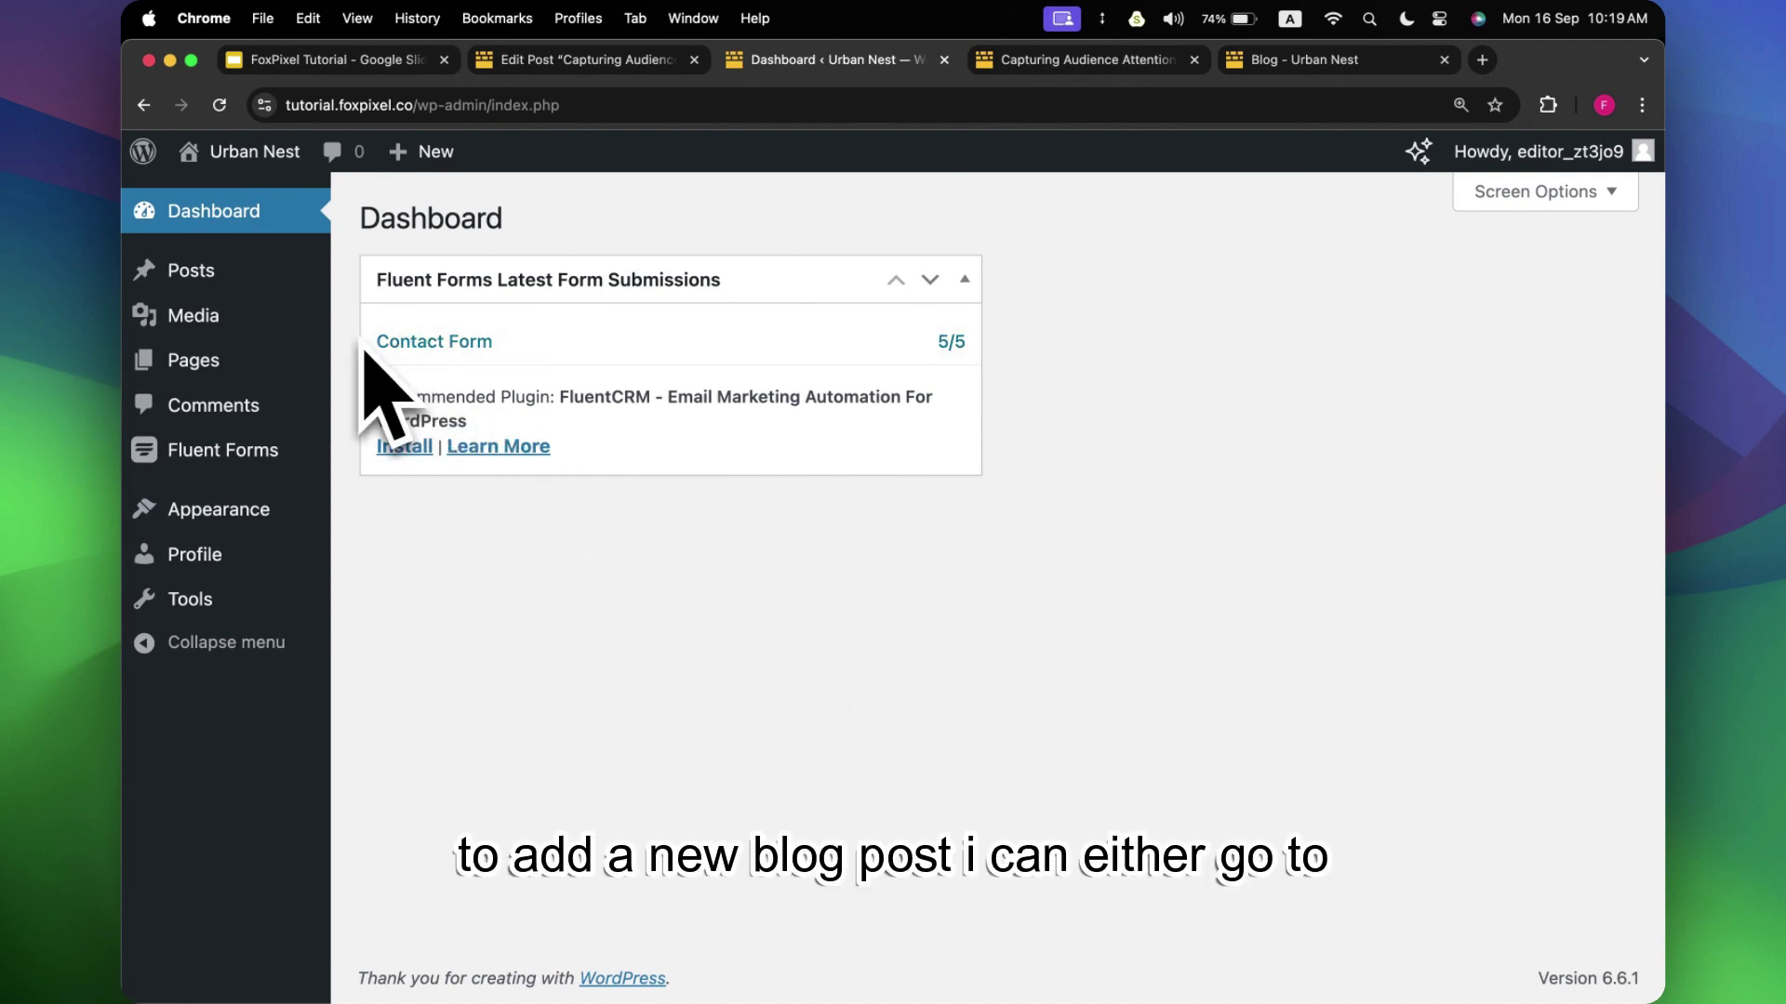
Create a new post from the dashboard, title it "A Blog Title", and publish it.
{"action": "mouse_move", "coordinate": [290, 289]}
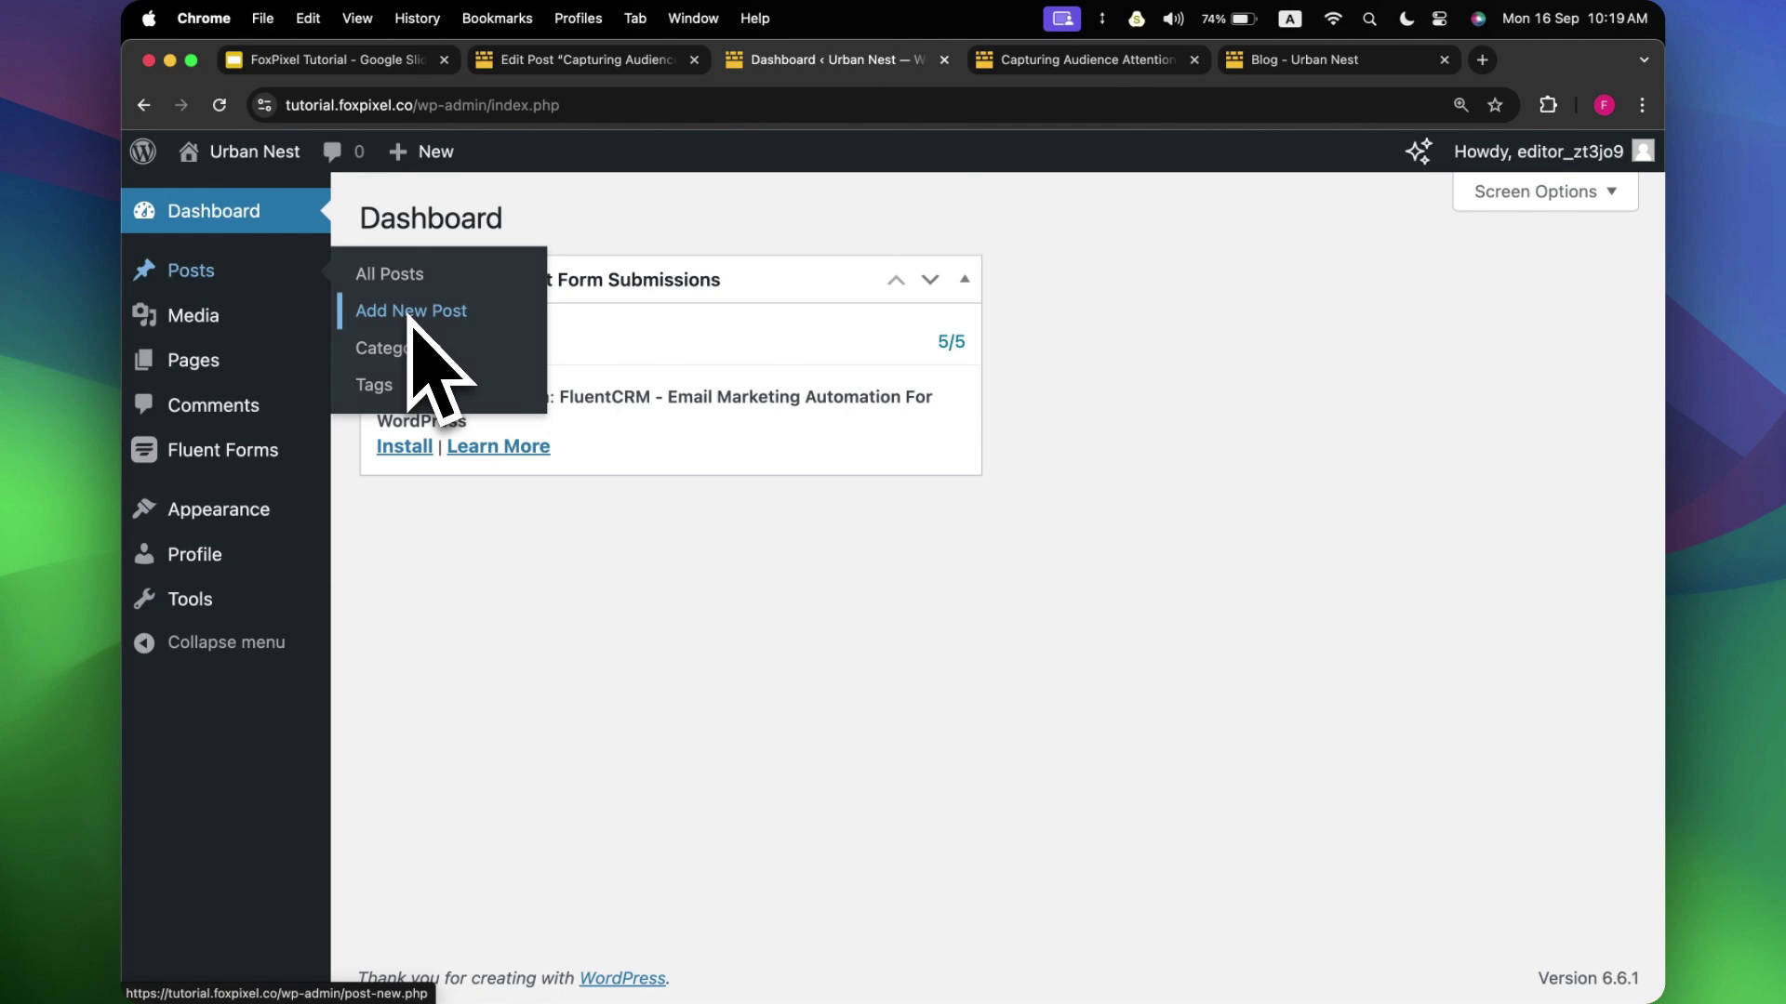
{"action": "mouse_move", "coordinate": [453, 158]}
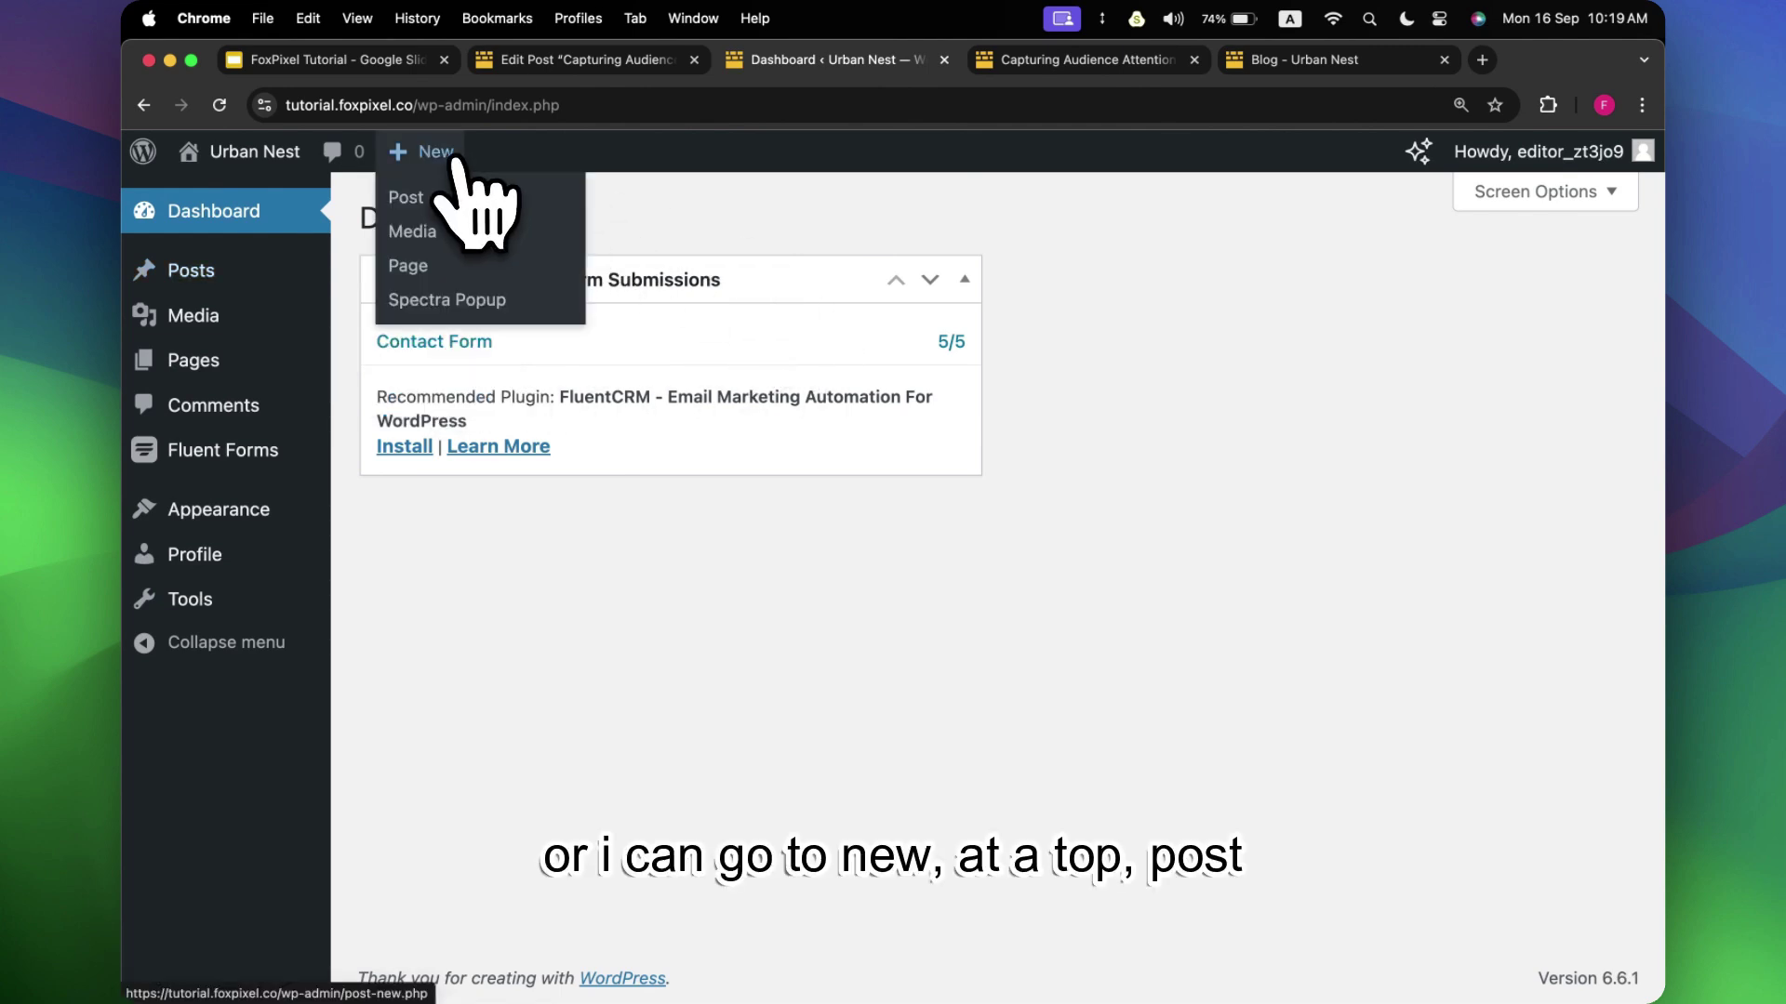
{"action": "left_click", "coordinate": [402, 197]}
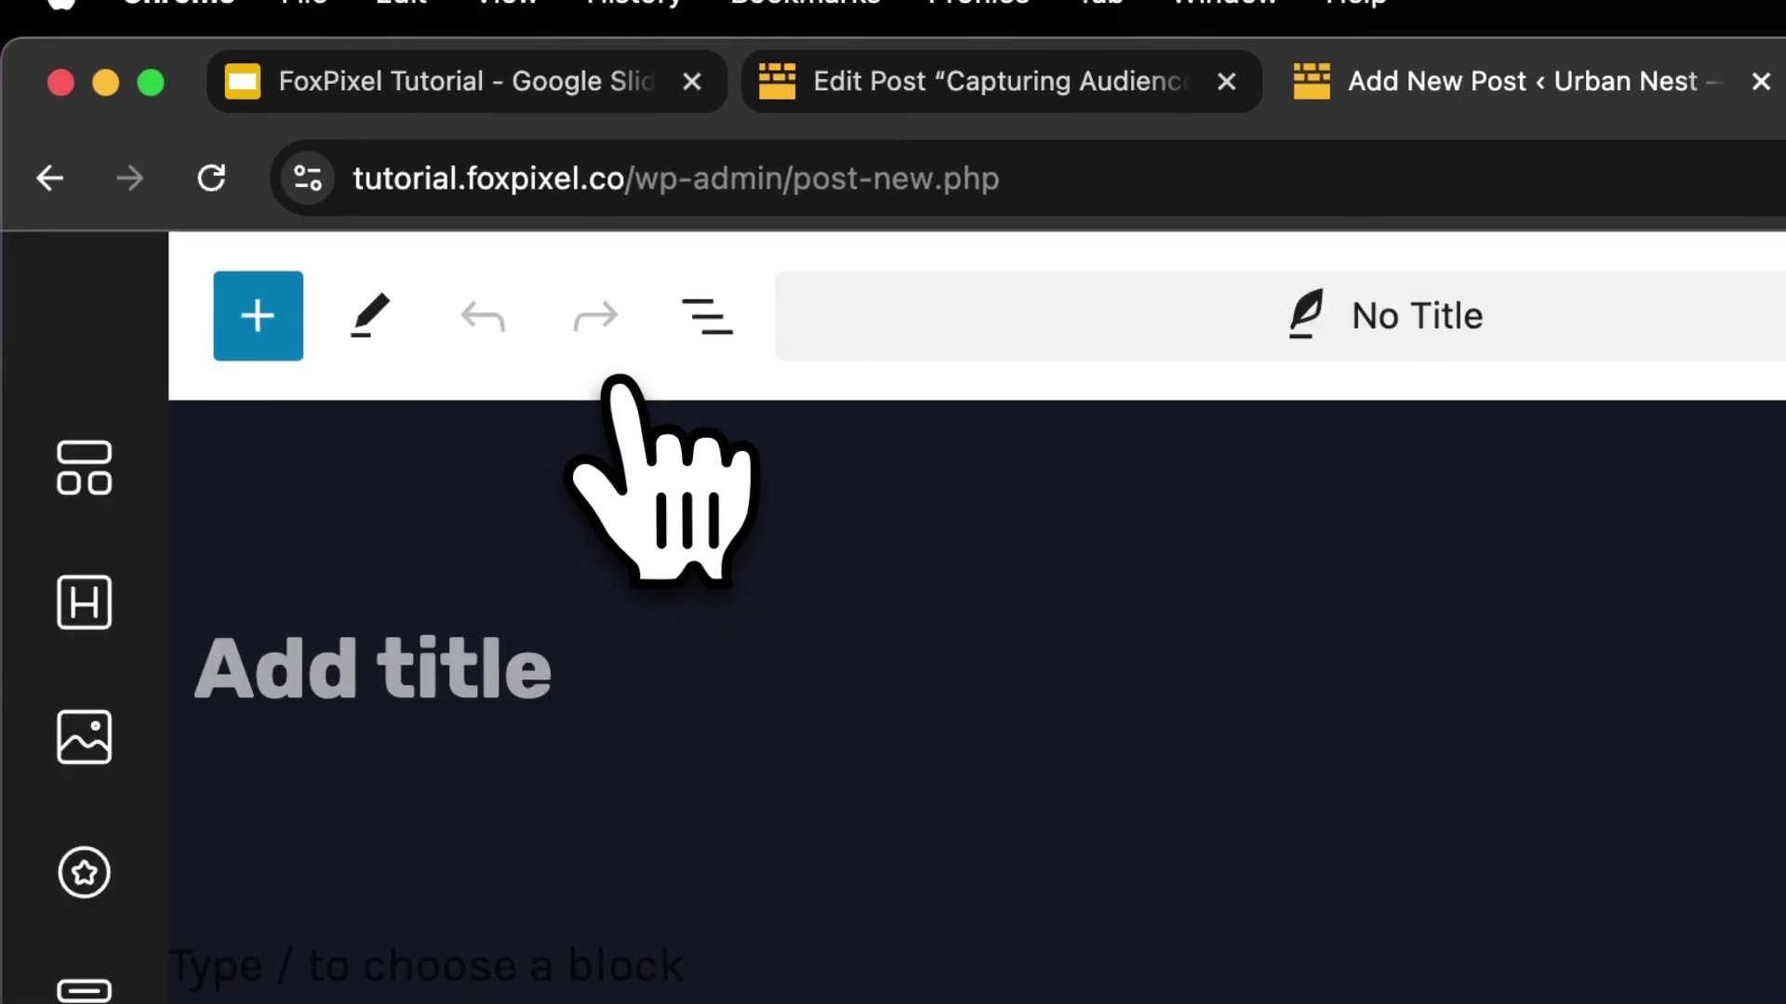
{"action": "left_click", "coordinate": [472, 693]}
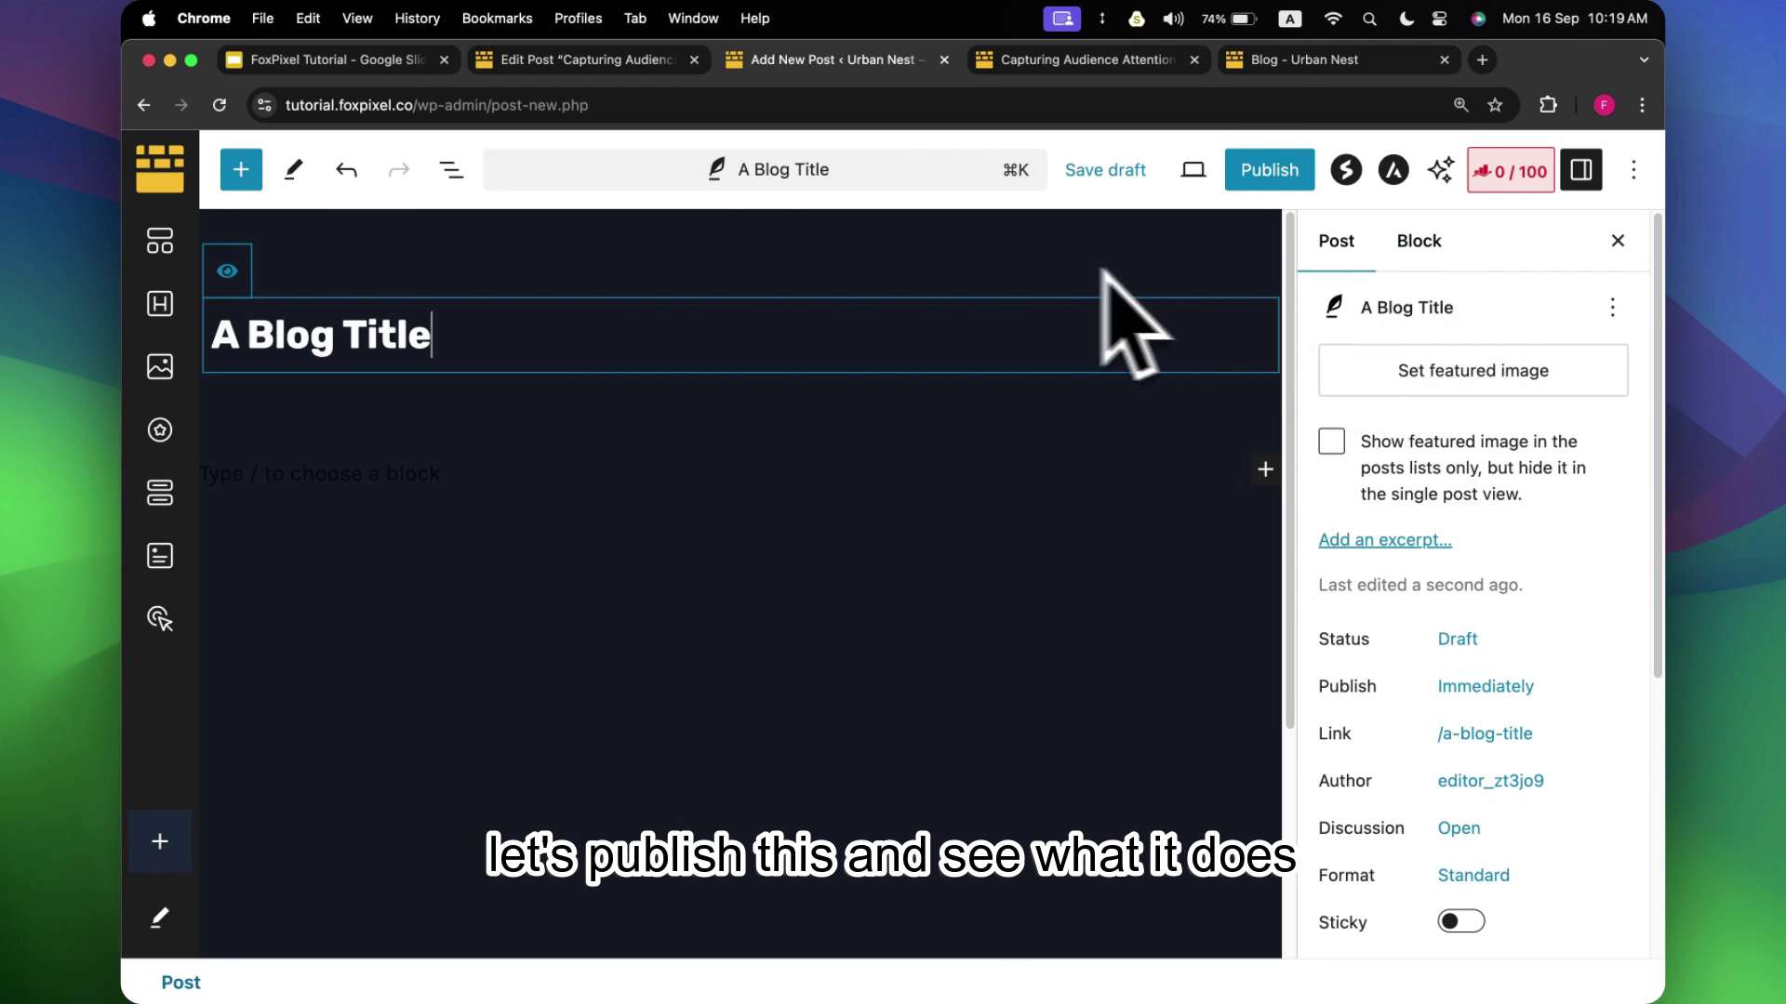
{"action": "left_click", "coordinate": [1262, 184]}
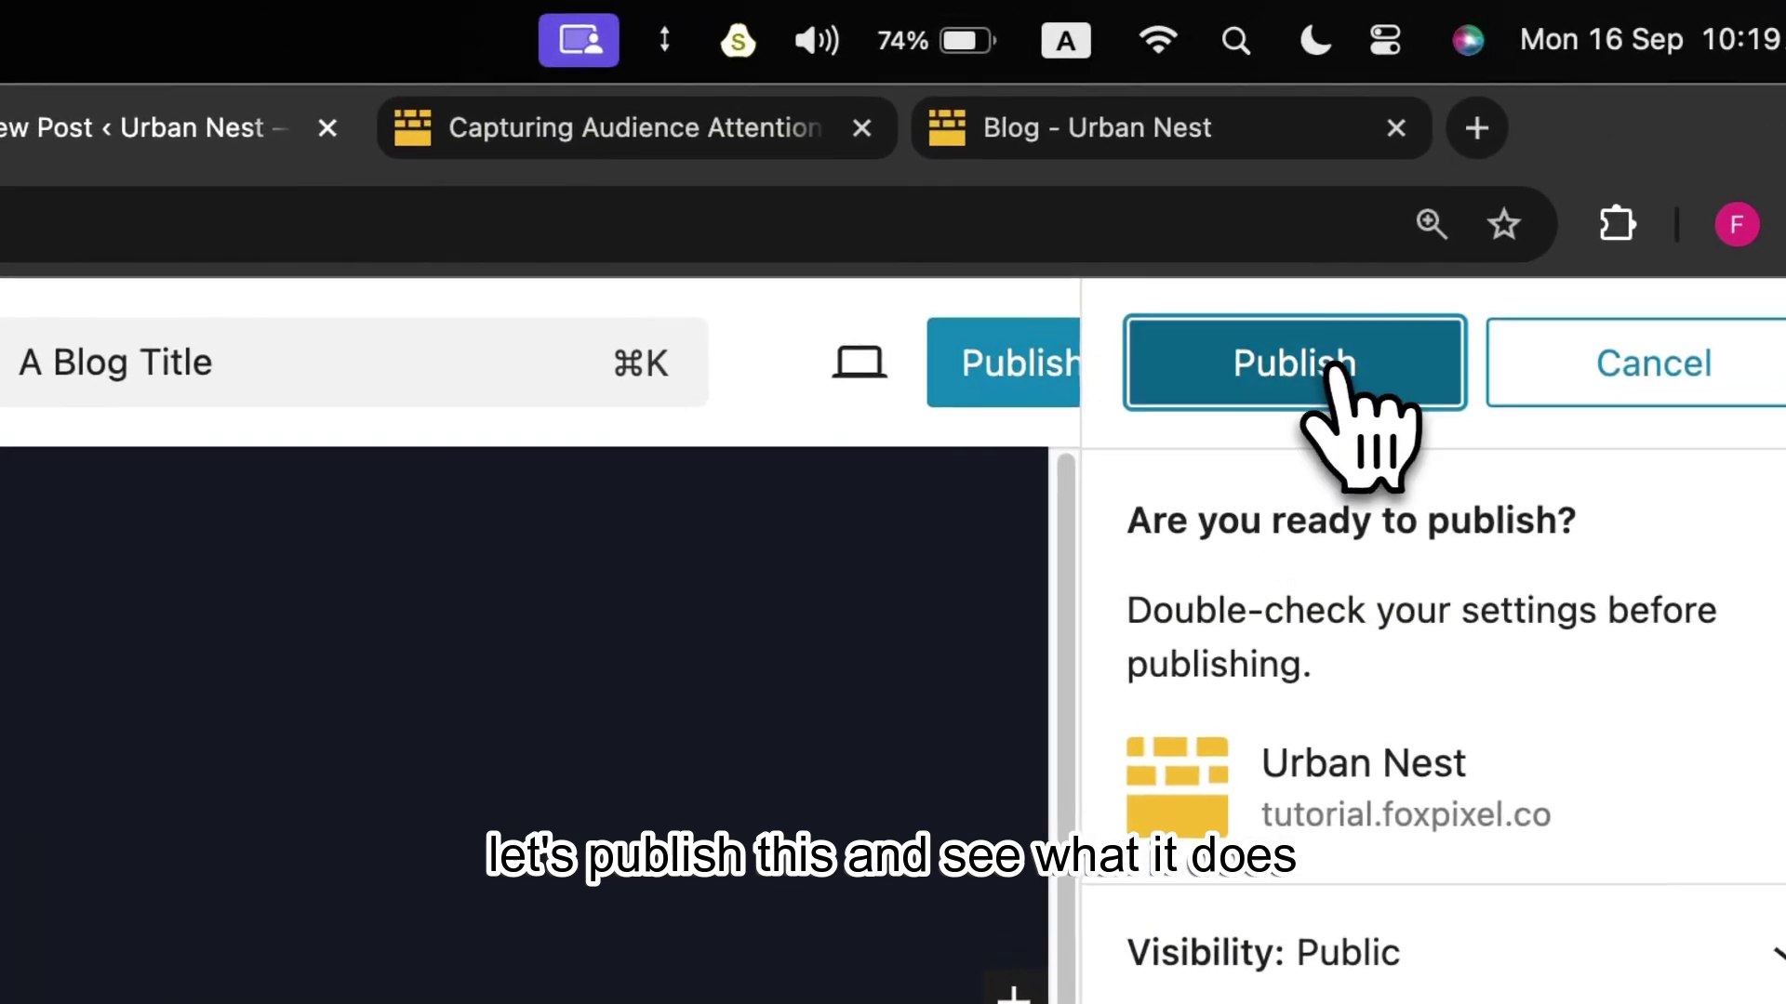
{"action": "left_click", "coordinate": [1409, 171]}
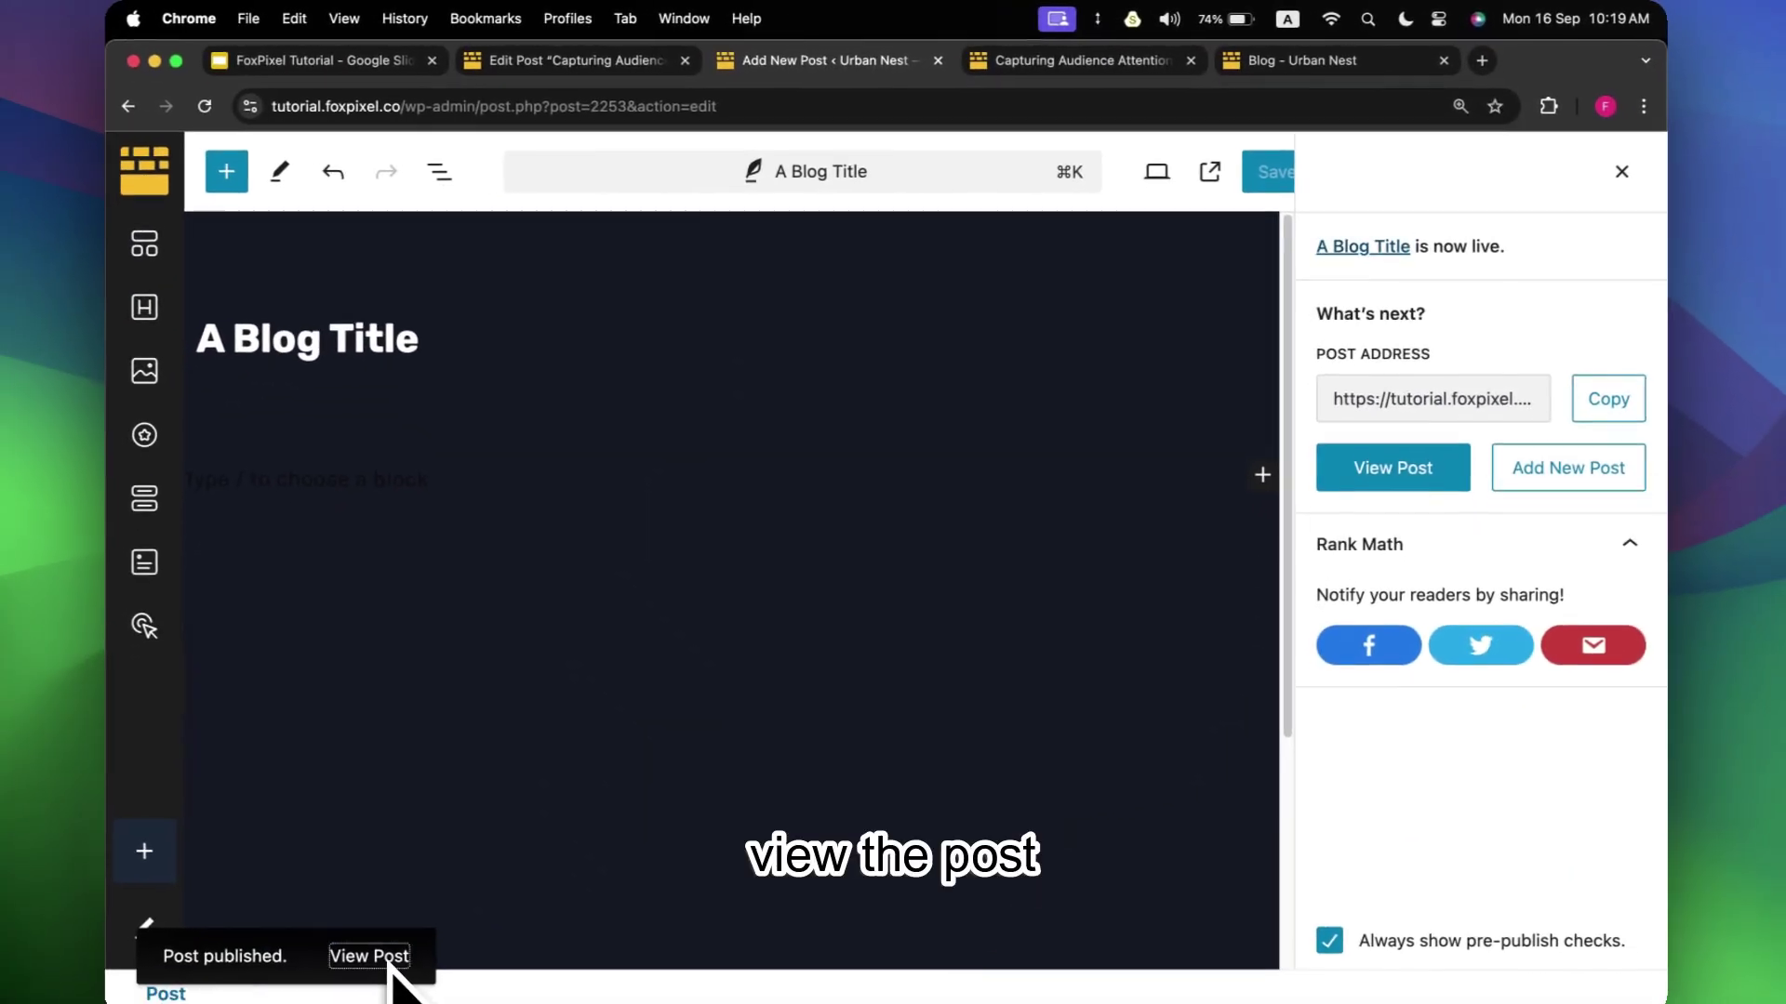
View the published "A Blog Title" post and examine its category, title and content area on the live site.
{"action": "left_click", "coordinate": [382, 945]}
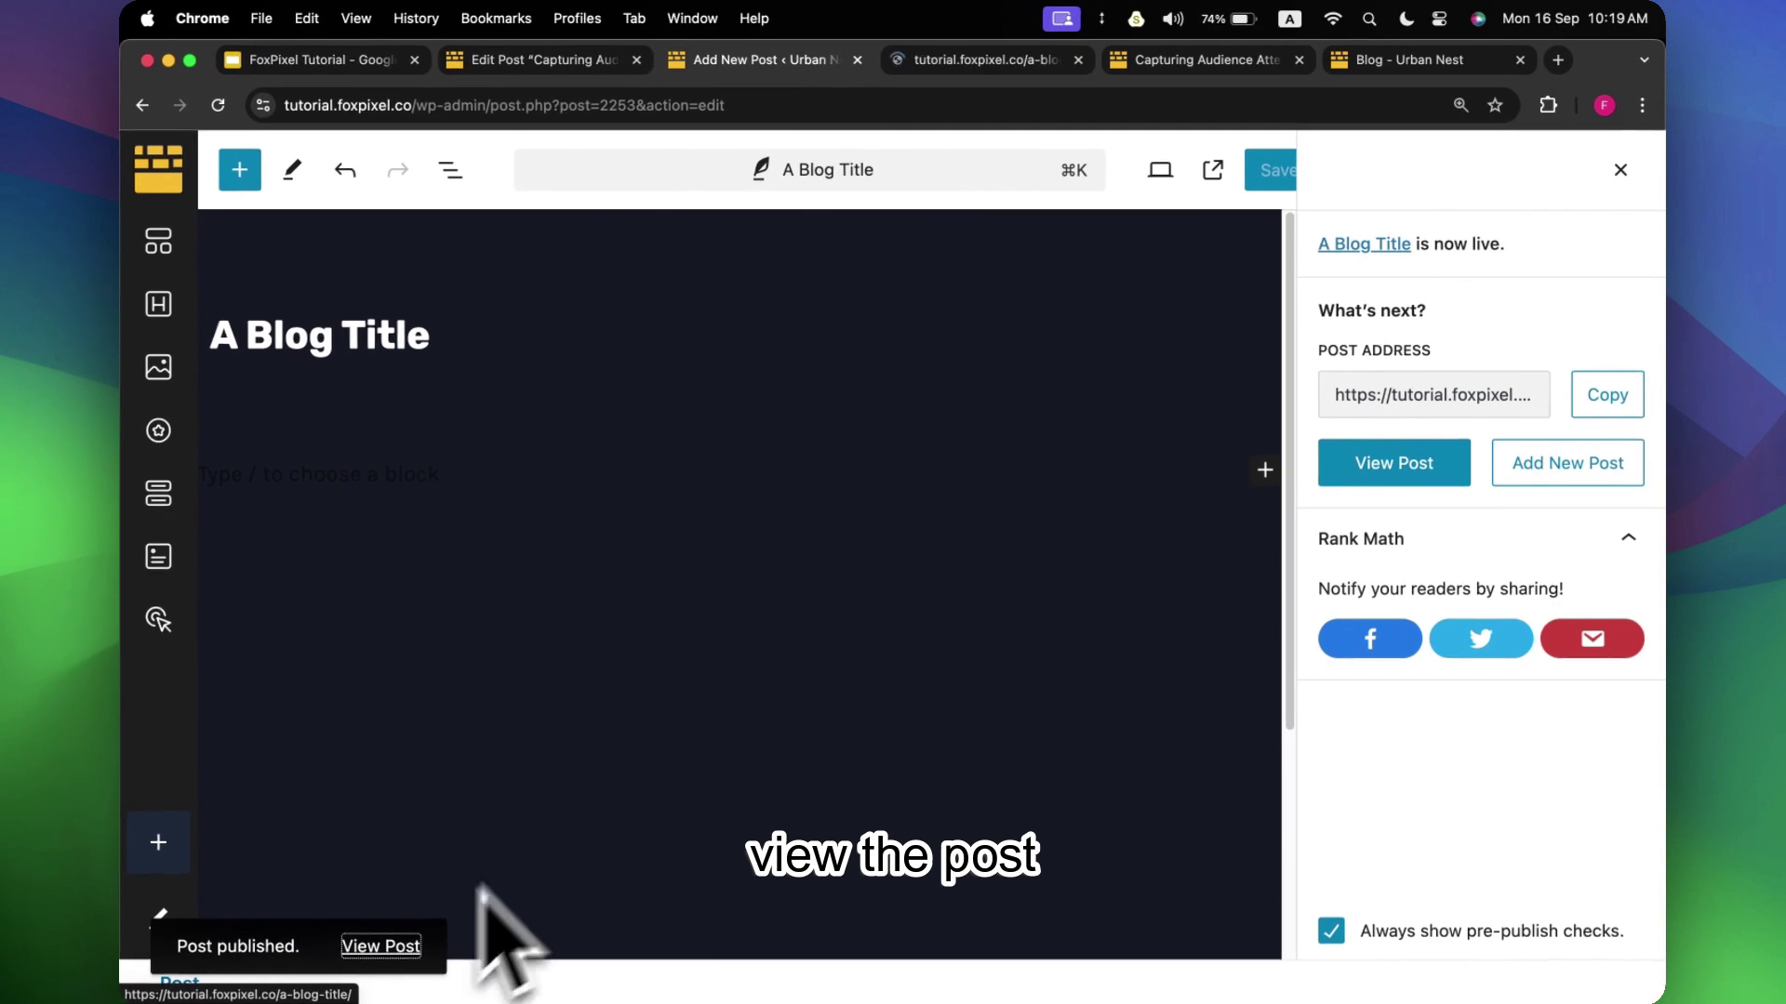
{"action": "left_click", "coordinate": [984, 60]}
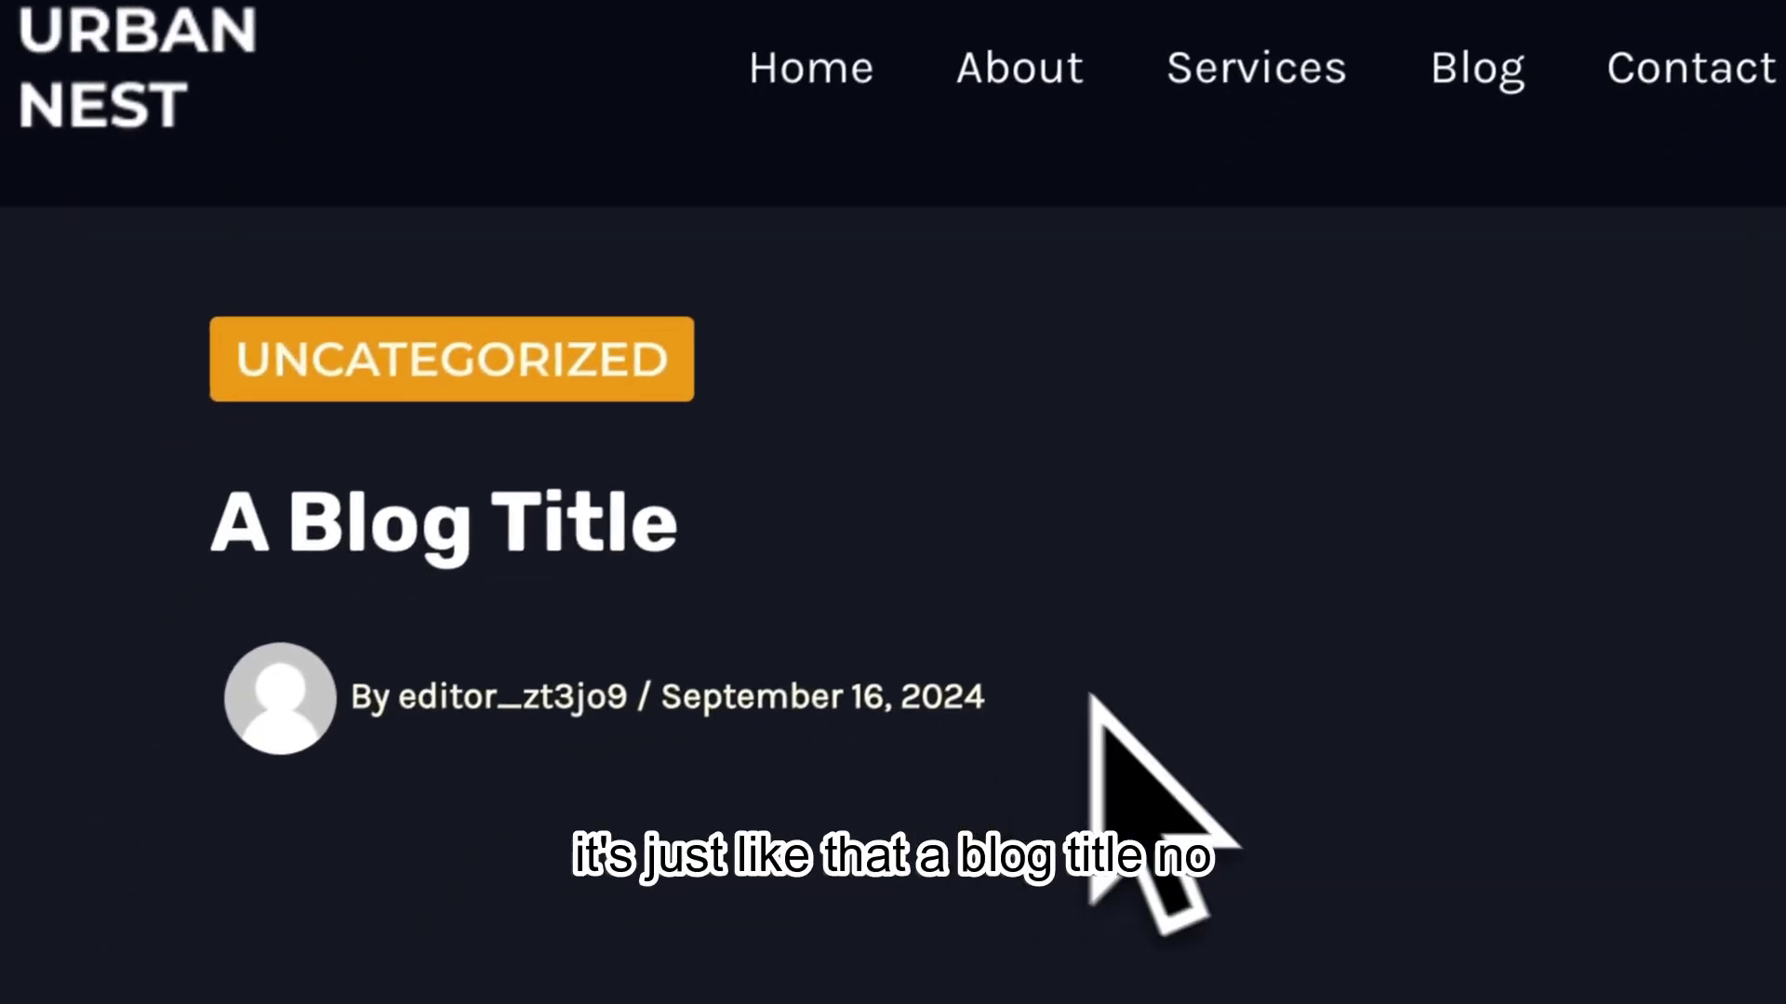
{"action": "left_click_drag", "start_coordinate": [245, 498], "coordinate": [985, 585]}
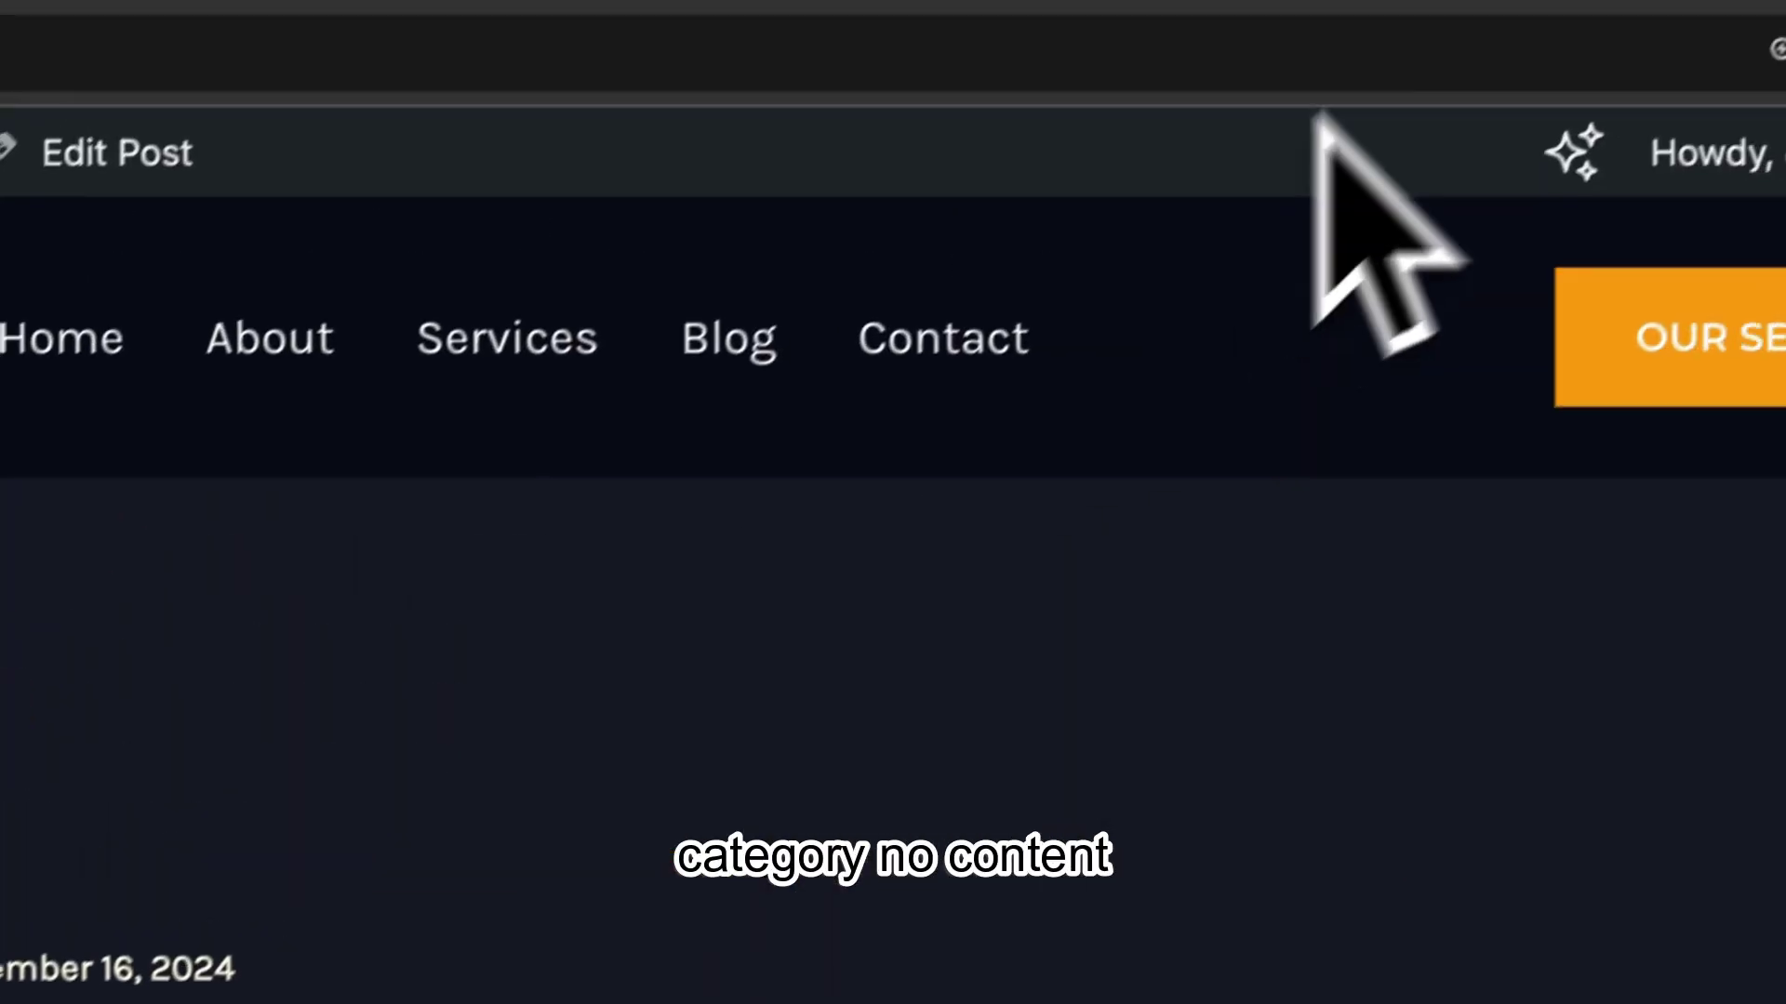
Reload the blog overview page and compare the "A Blog Title" card with the neighbouring post's image and excerpt.
{"action": "left_click", "coordinate": [1423, 144]}
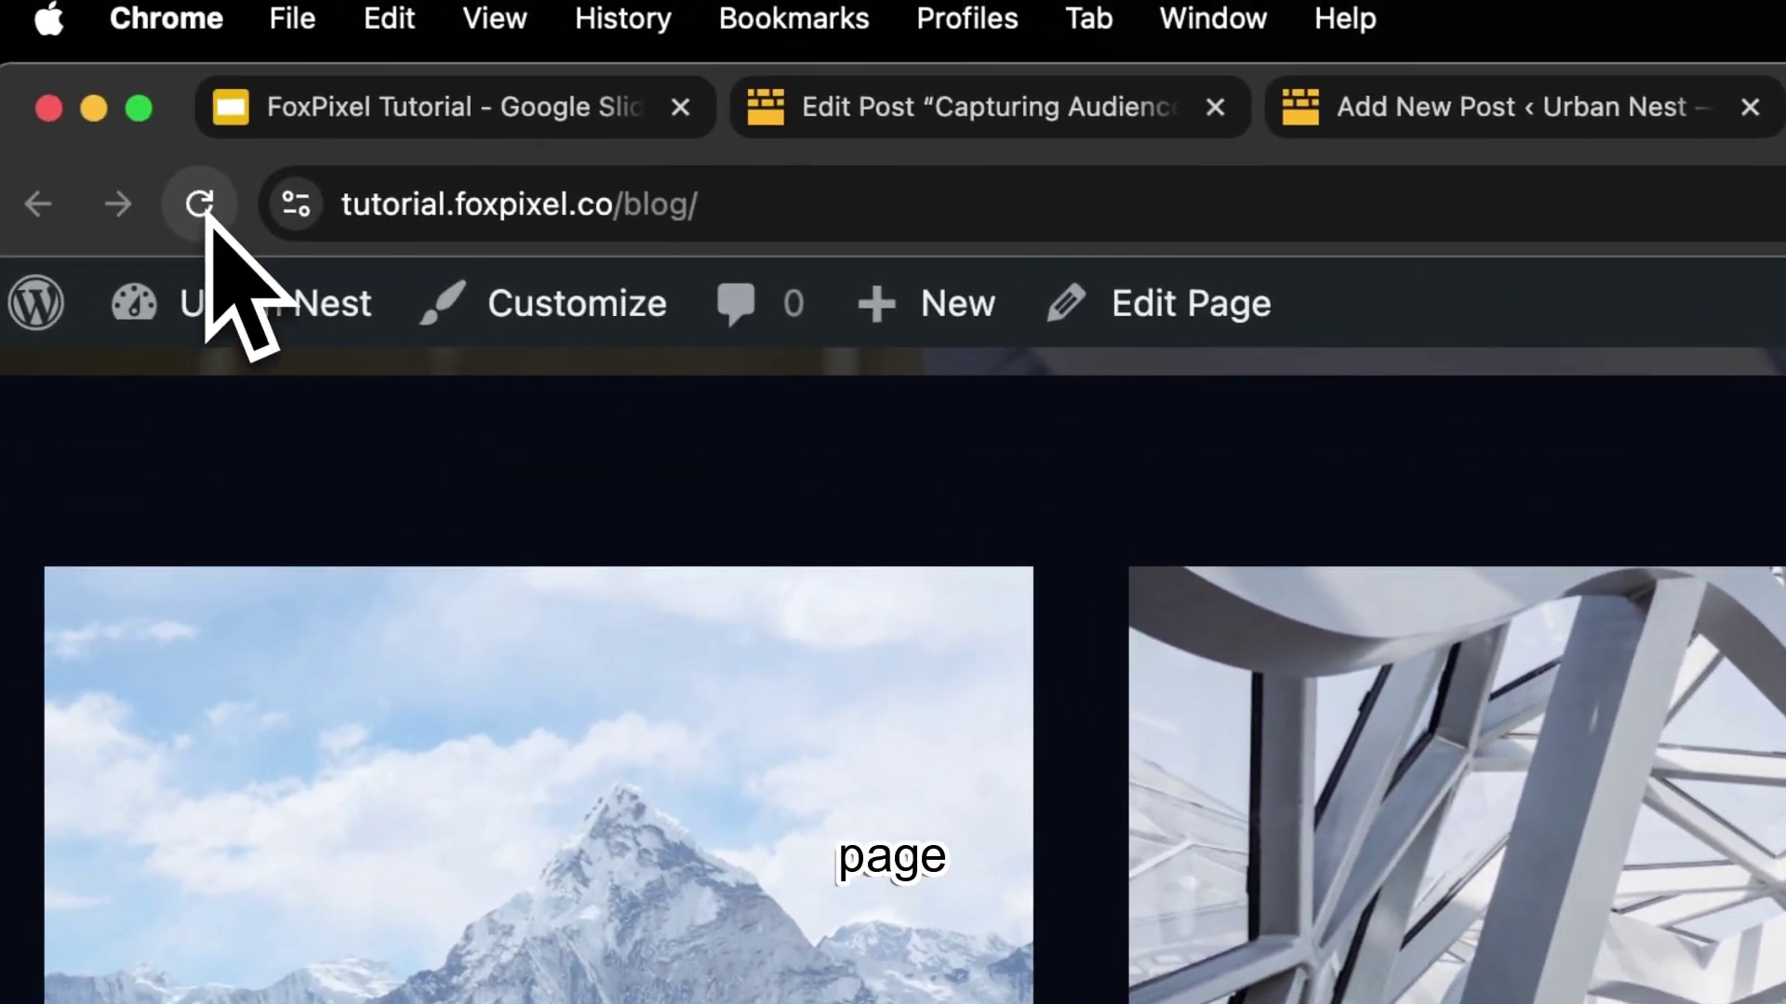
{"action": "left_click", "coordinate": [201, 207]}
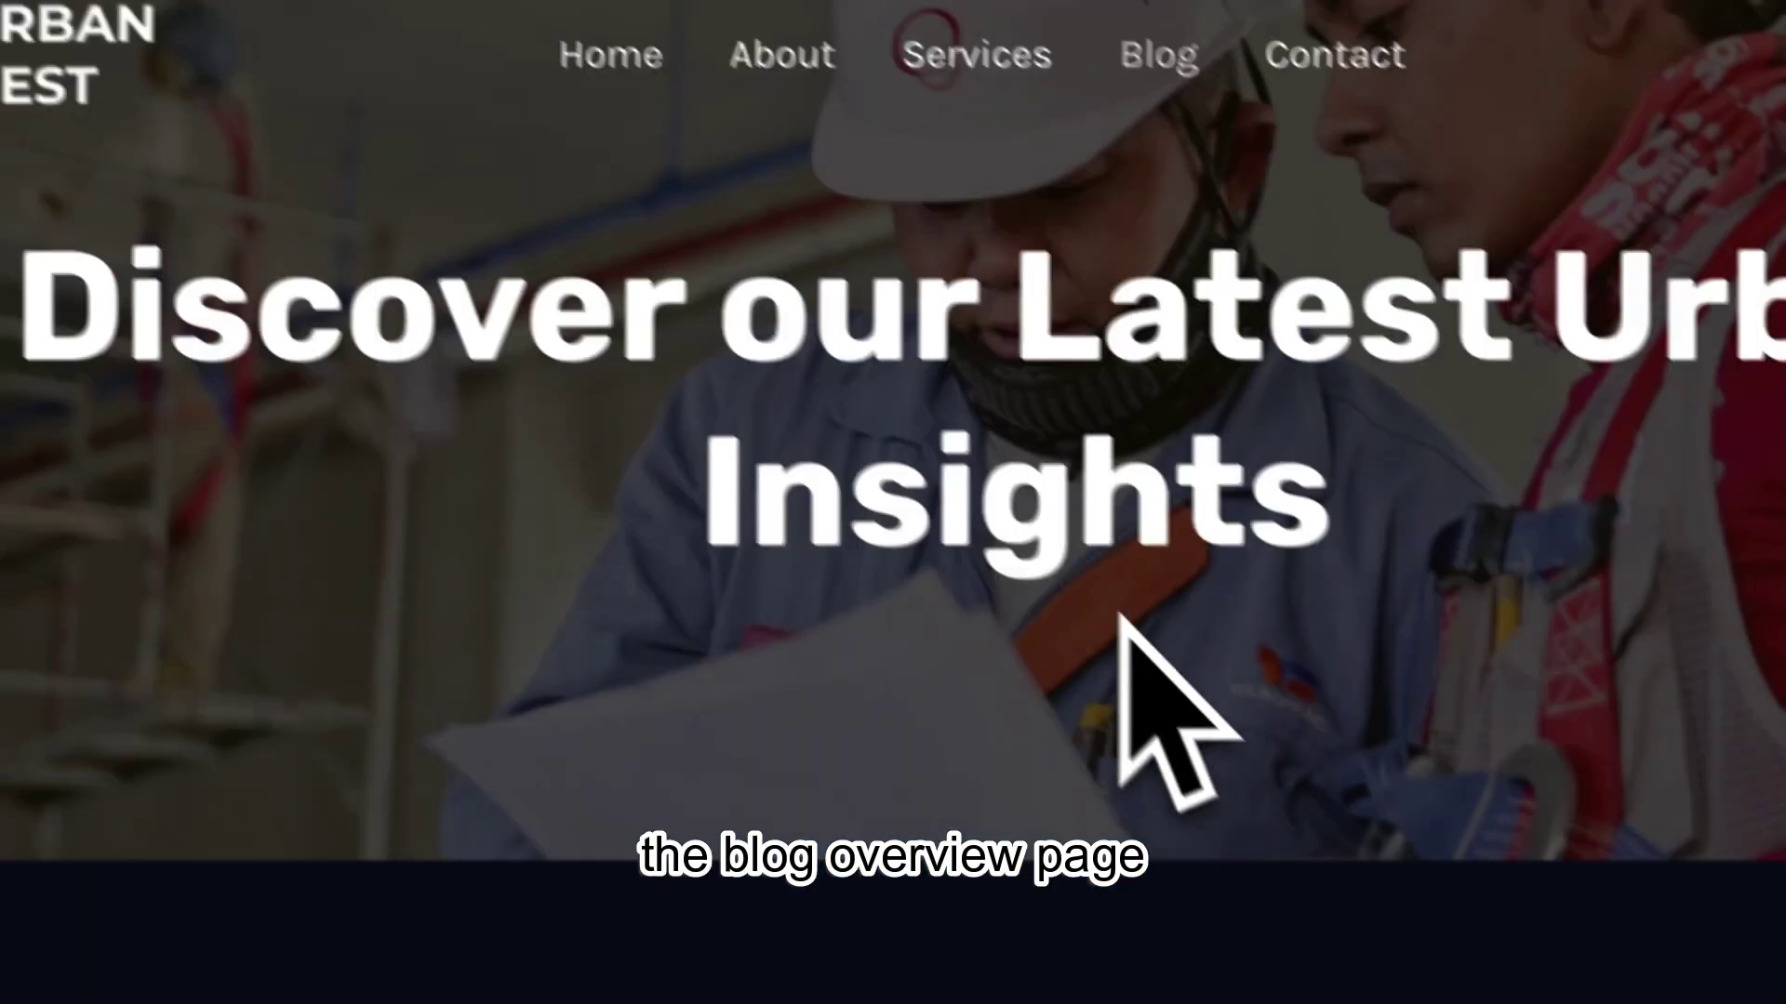
{"action": "scroll", "coordinate": [953, 548], "scroll_direction": "down", "scroll_amount": 5}
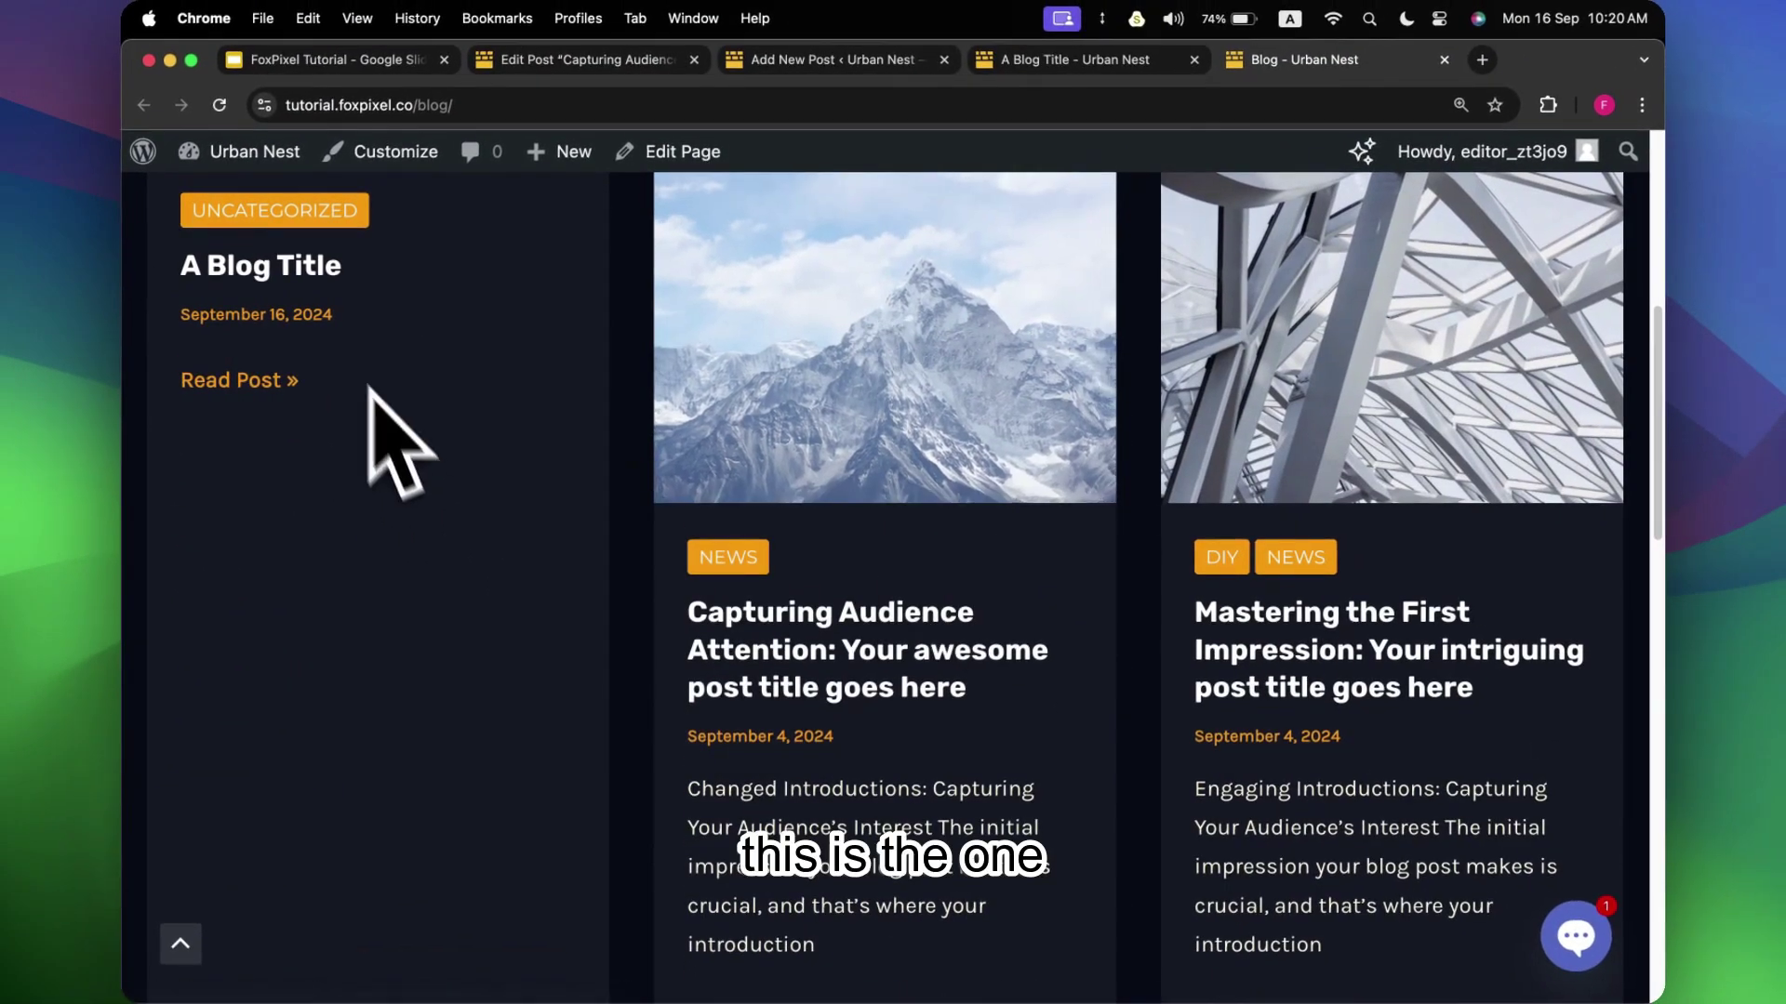
{"action": "scroll", "coordinate": [316, 347], "scroll_direction": "up", "scroll_amount": 2}
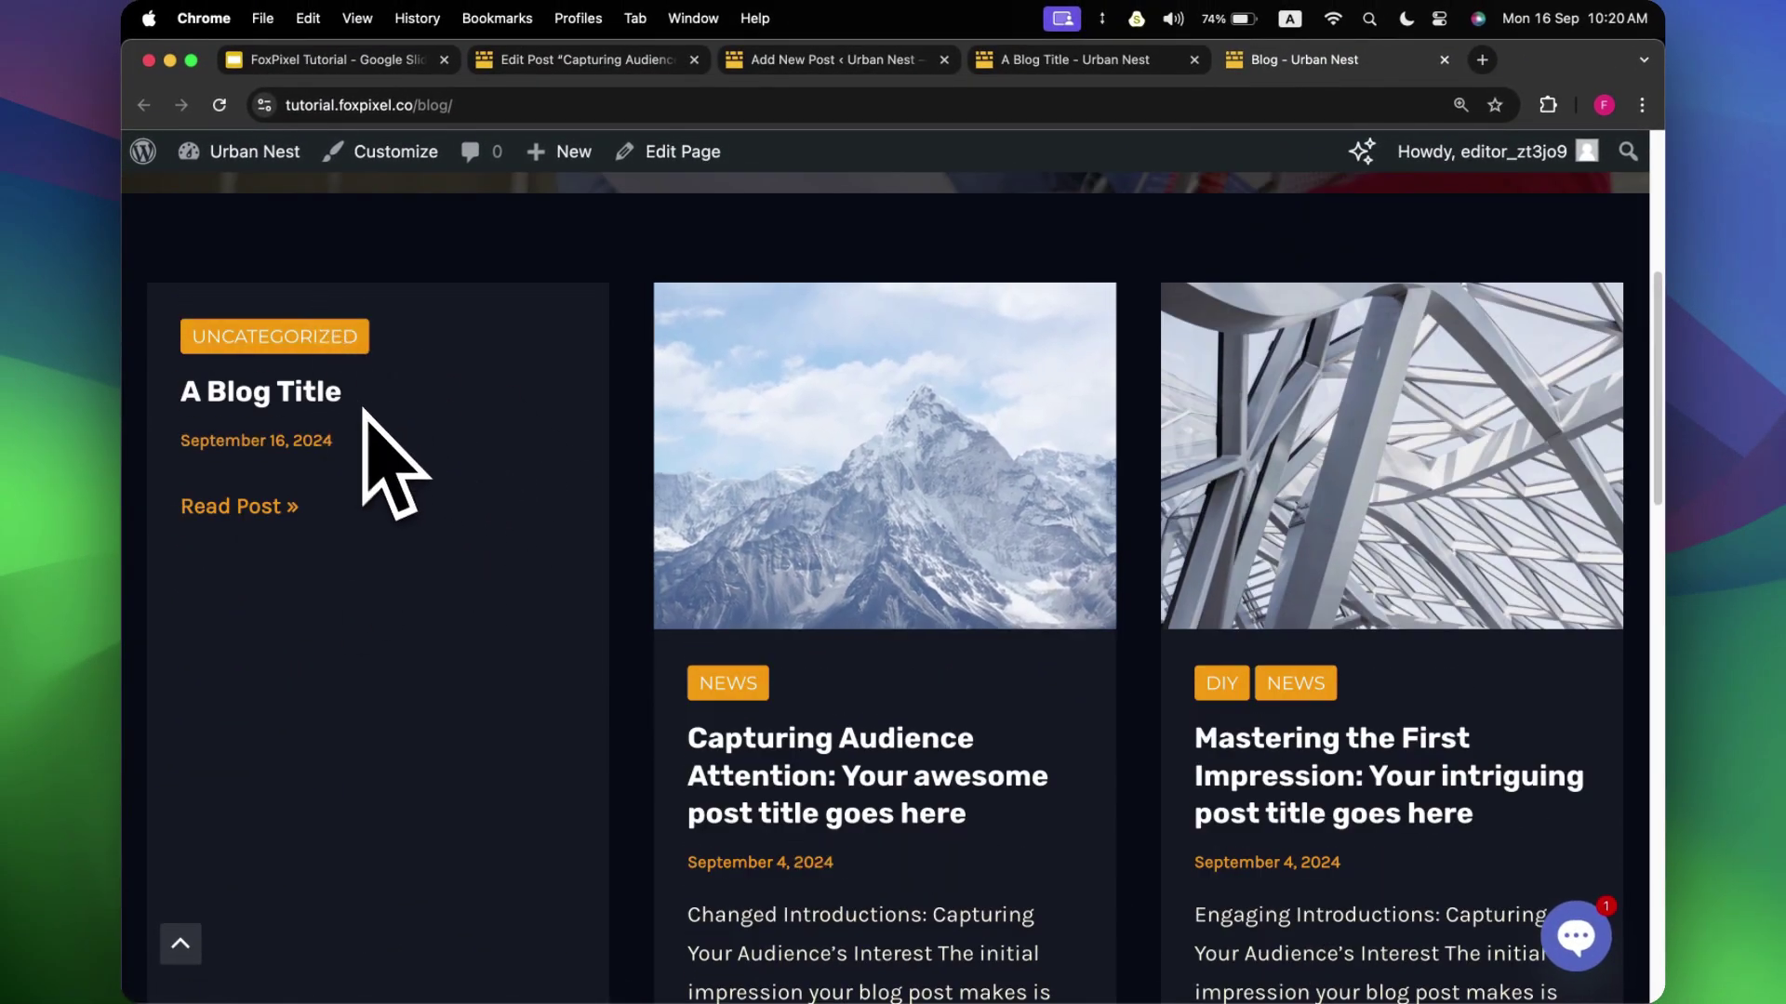
{"action": "scroll", "coordinate": [395, 462], "scroll_direction": "down", "scroll_amount": 2}
{"action": "left_click_drag", "start_coordinate": [702, 786], "coordinate": [909, 865]}
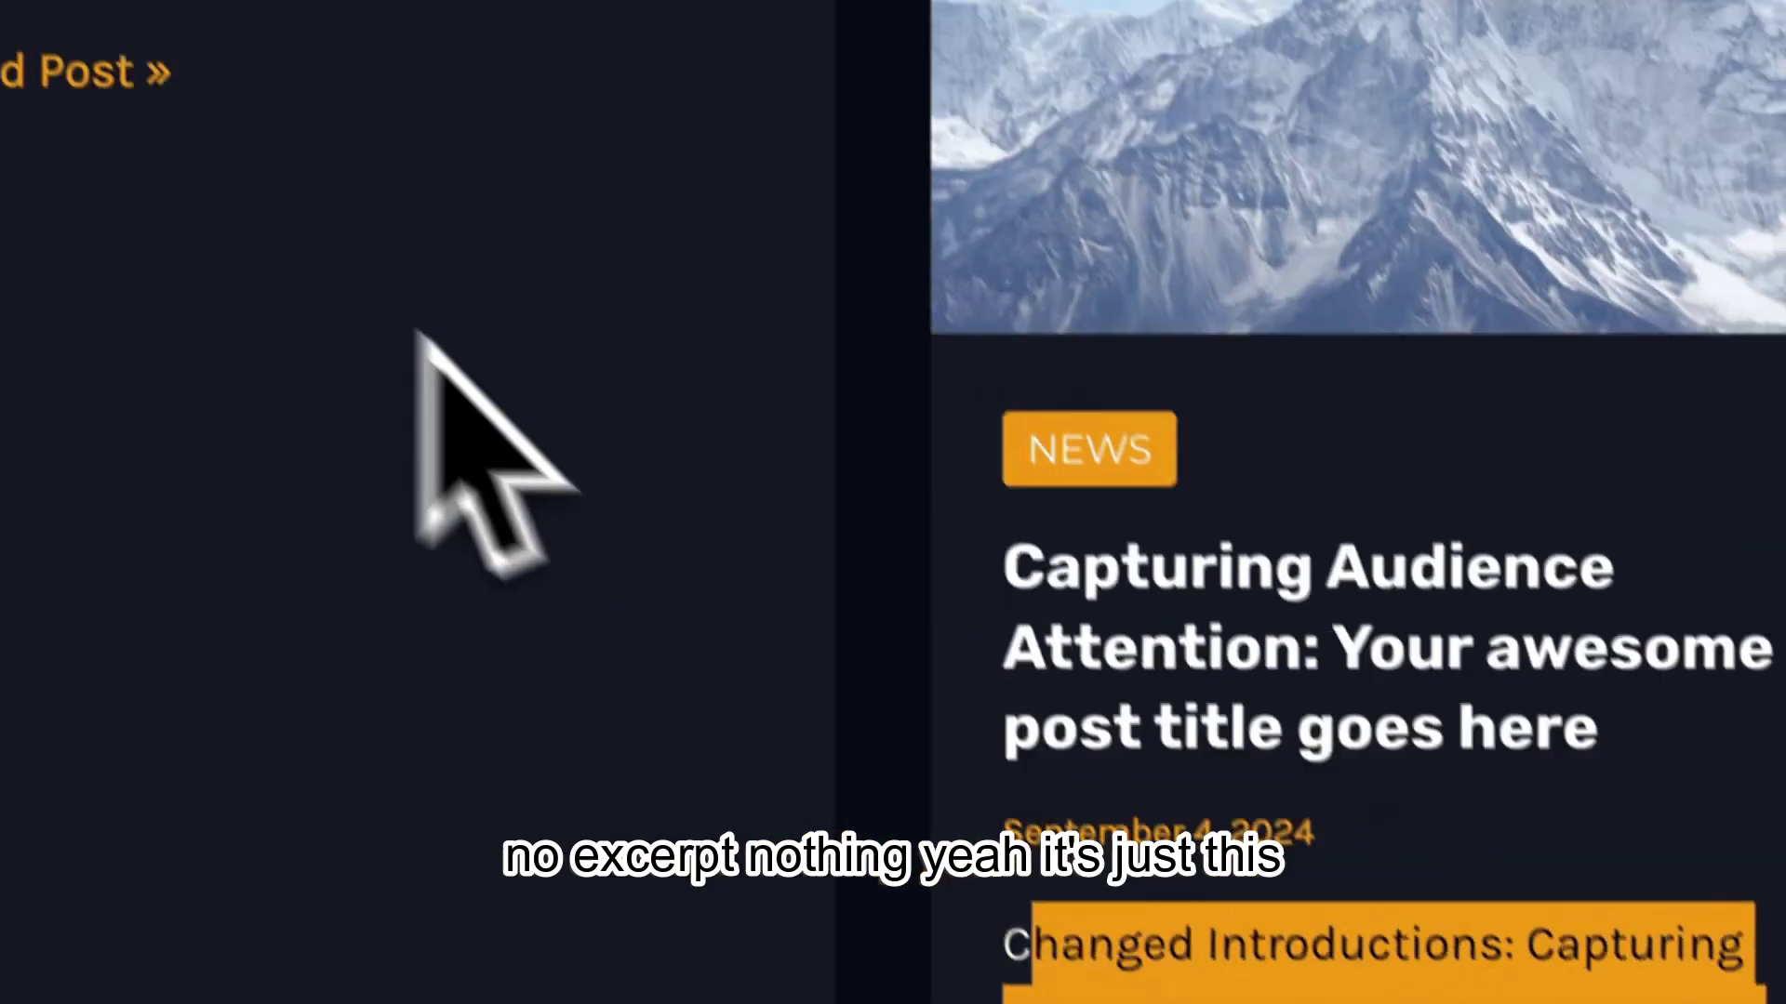
{"action": "scroll", "coordinate": [549, 252], "scroll_direction": "up", "scroll_amount": 2}
{"action": "scroll", "coordinate": [977, 446], "scroll_direction": "up", "scroll_amount": 4}
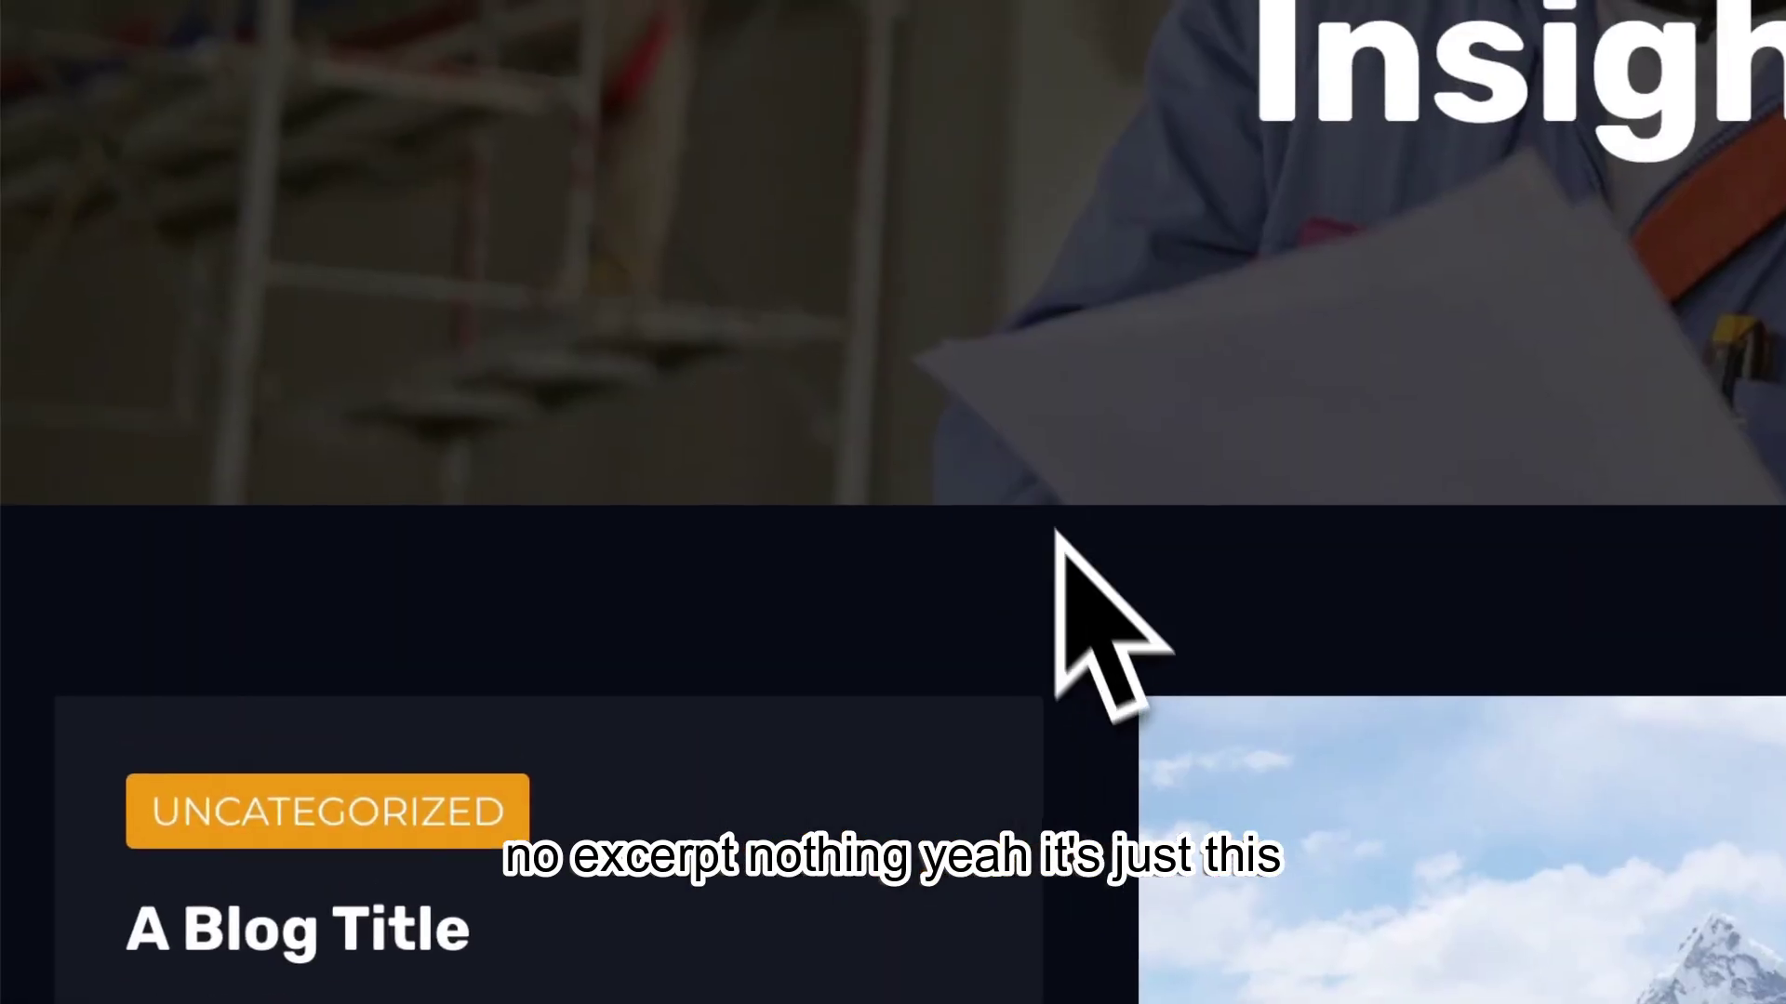
{"action": "scroll", "coordinate": [1101, 641], "scroll_direction": "up", "scroll_amount": 6}
{"action": "scroll", "coordinate": [1100, 641], "scroll_direction": "down", "scroll_amount": 3}
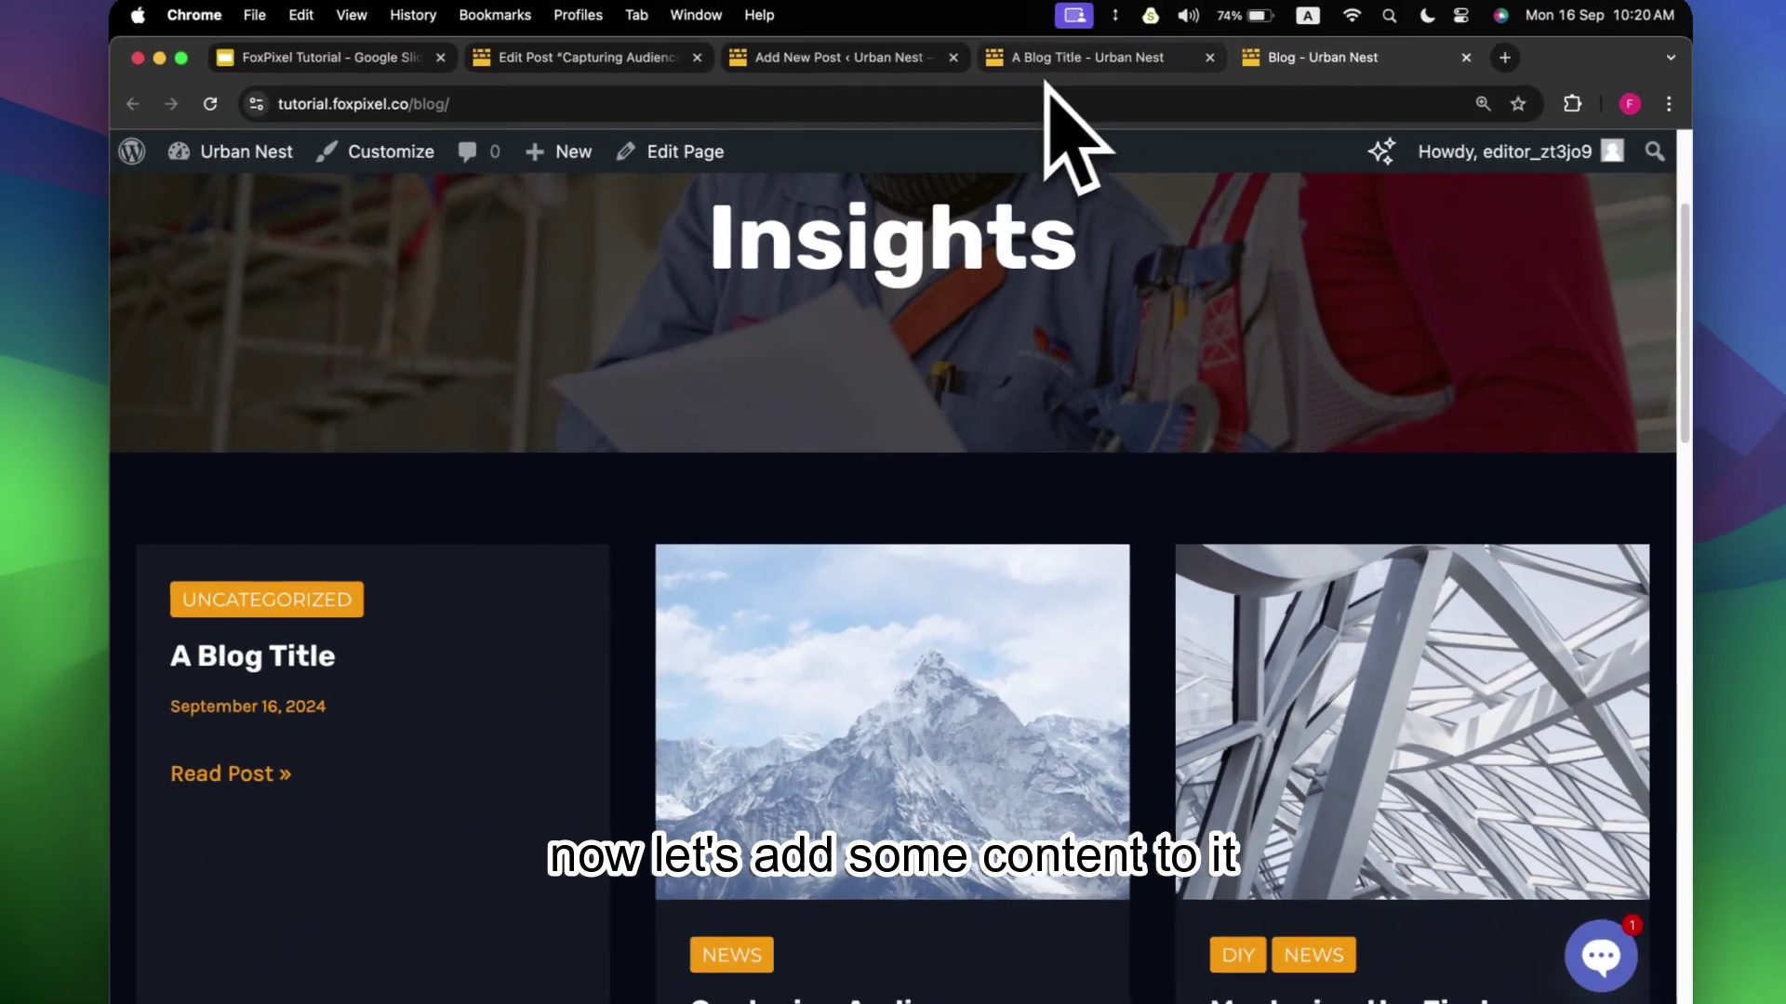
Return to the editor of the "A Blog Title" post and close the post-publish panel.
{"action": "left_click", "coordinate": [1046, 67]}
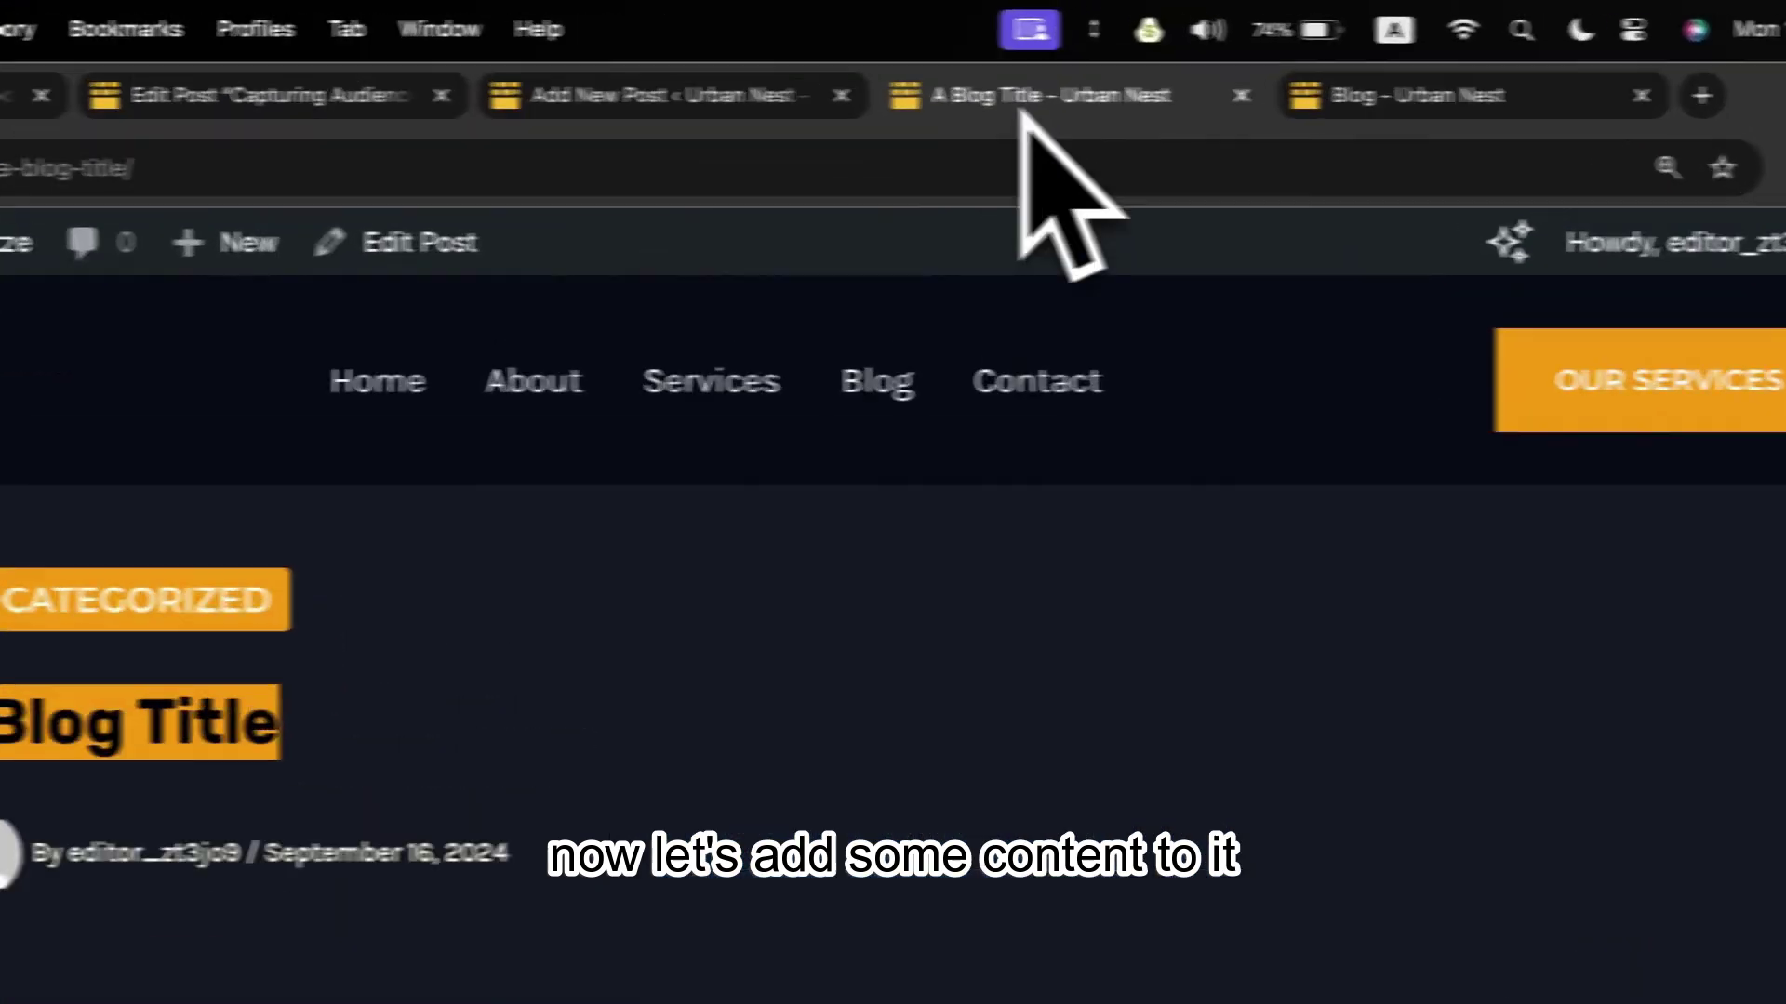
{"action": "left_click", "coordinate": [835, 56]}
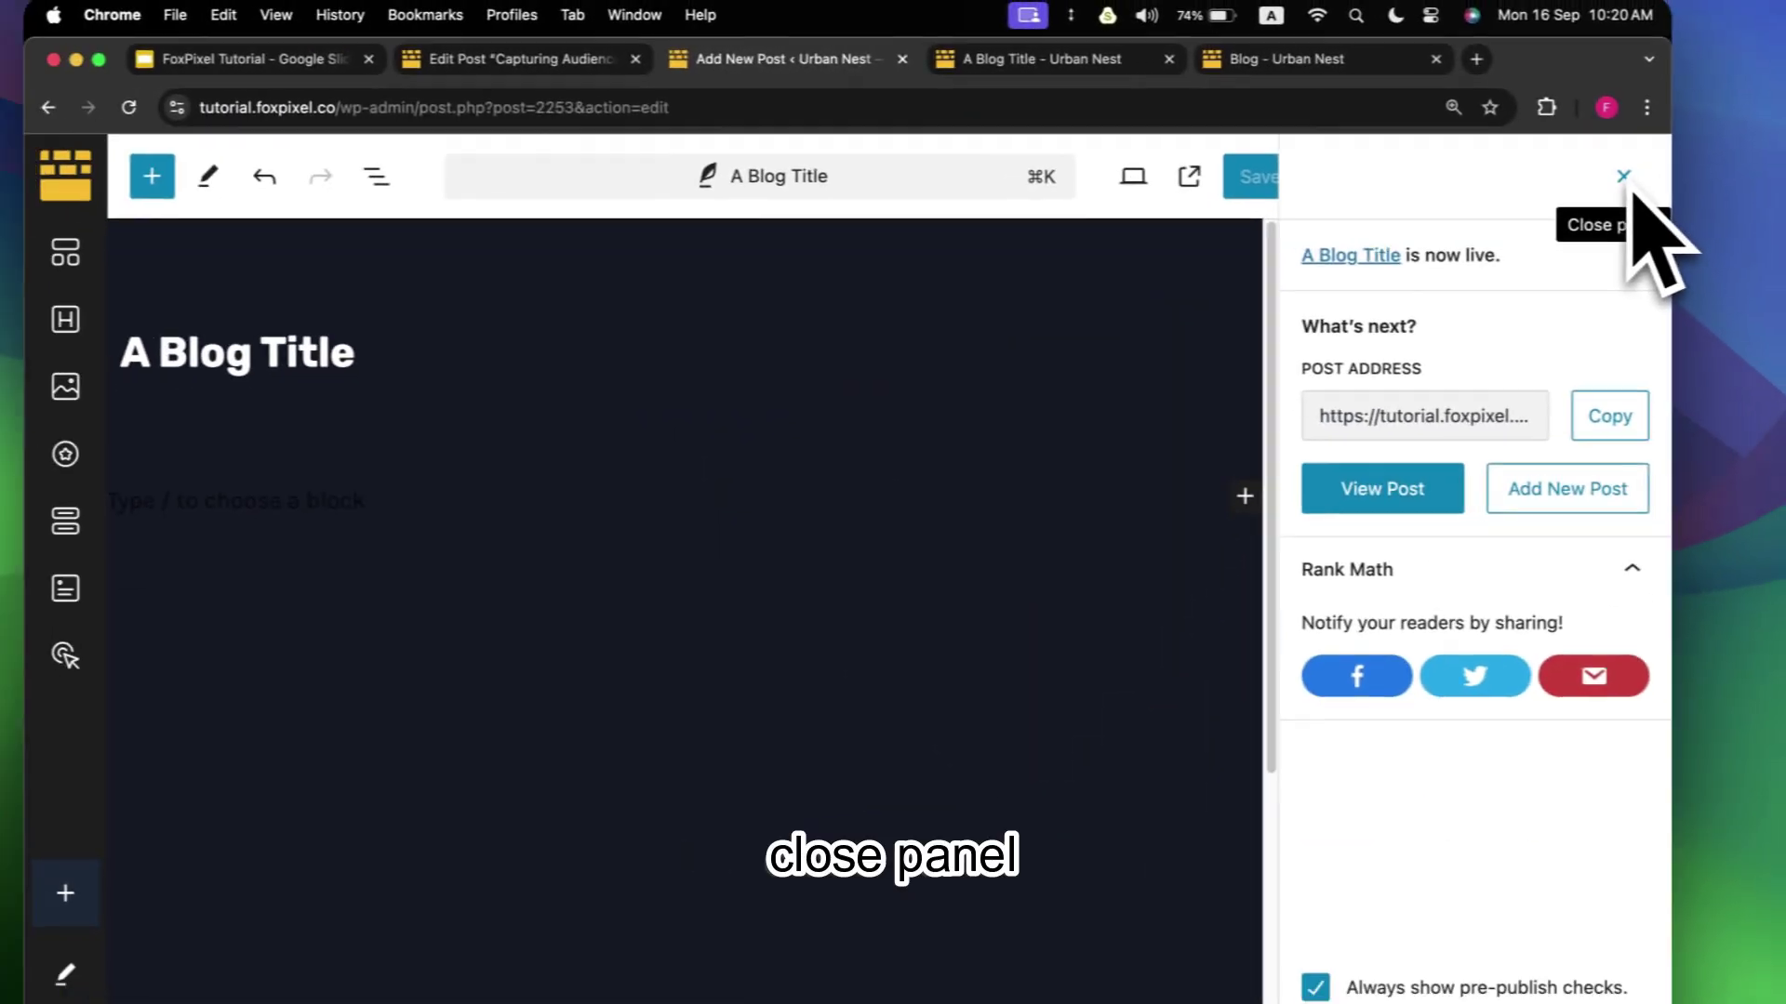
{"action": "left_click", "coordinate": [1619, 170]}
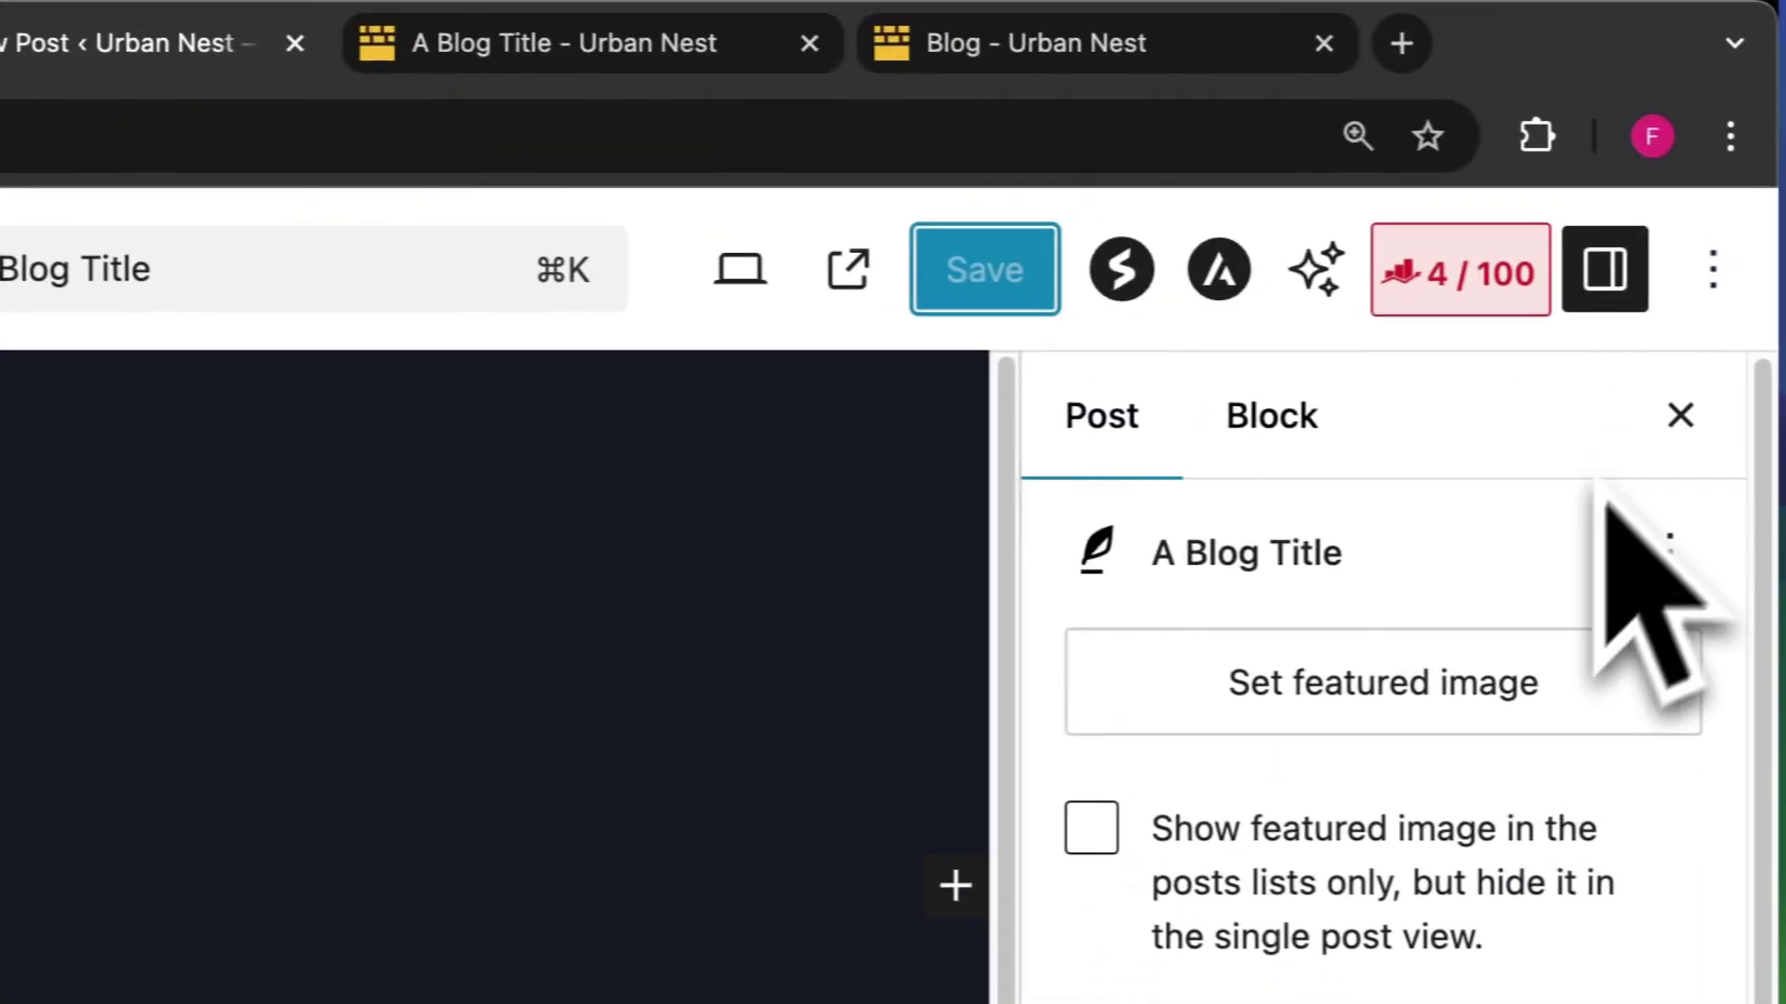
Set the media library photo of two men in helmets holding white paper as the post's featured image and save the post.
{"action": "left_click", "coordinate": [1472, 377]}
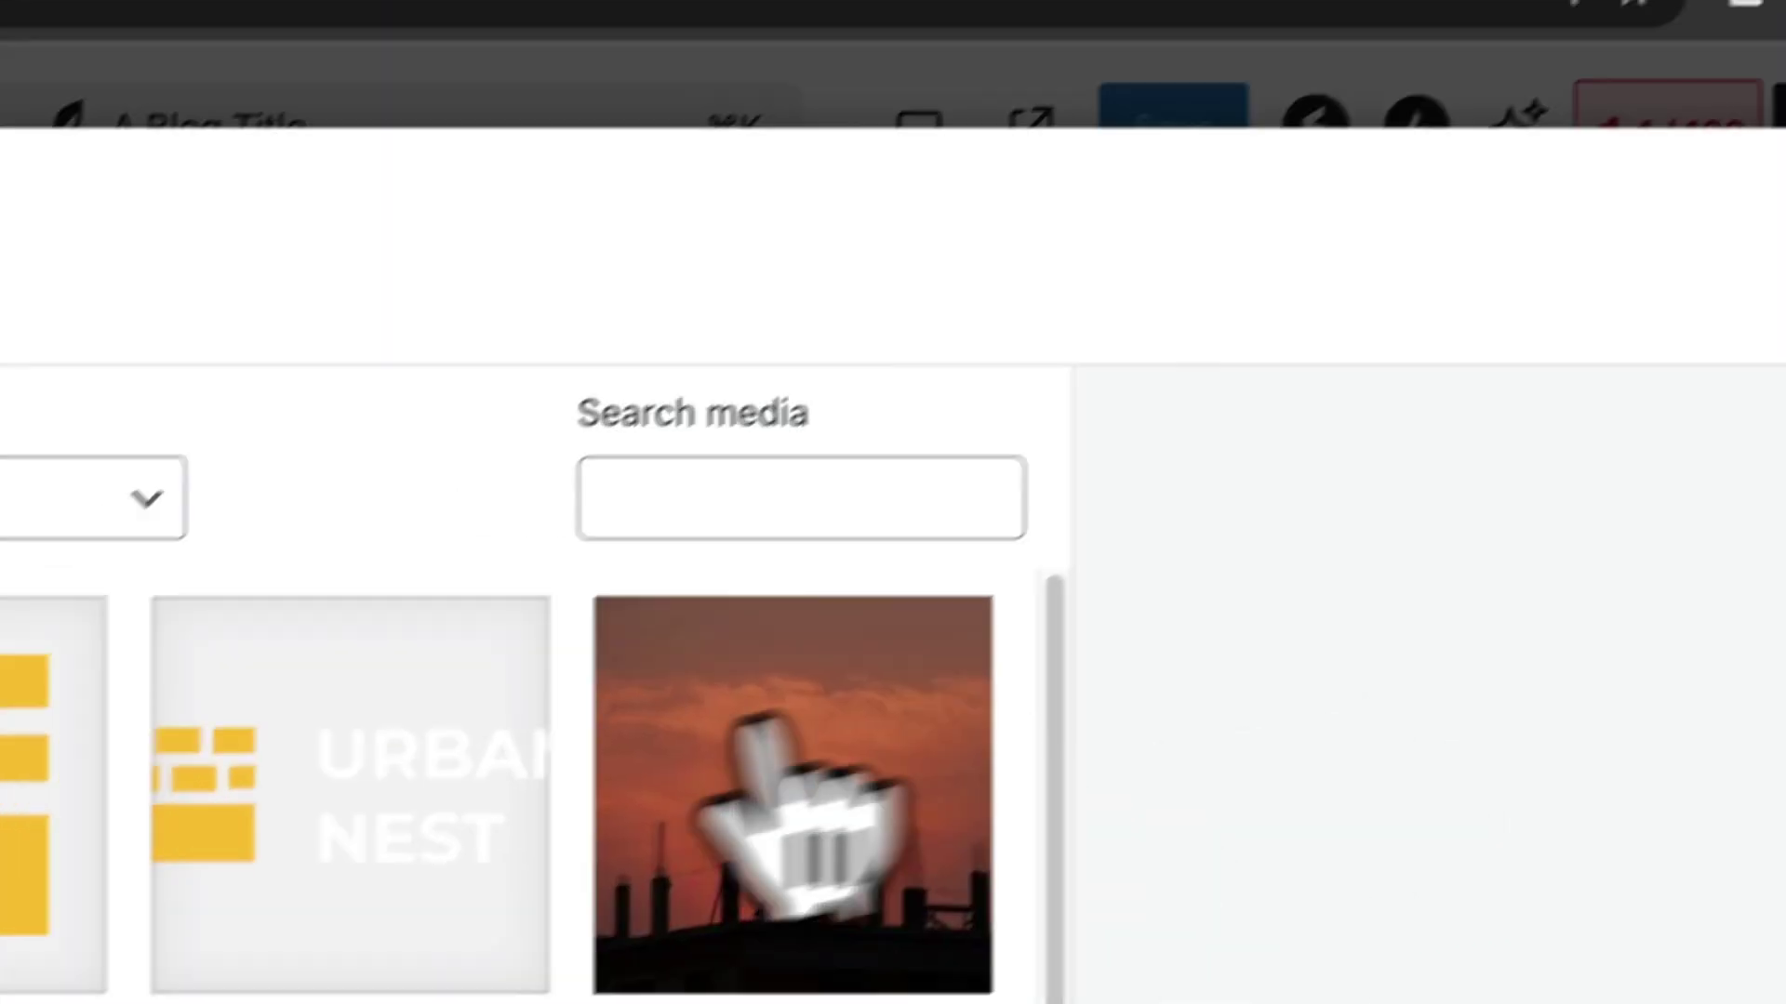
{"action": "scroll", "coordinate": [772, 809], "scroll_direction": "down", "scroll_amount": 5}
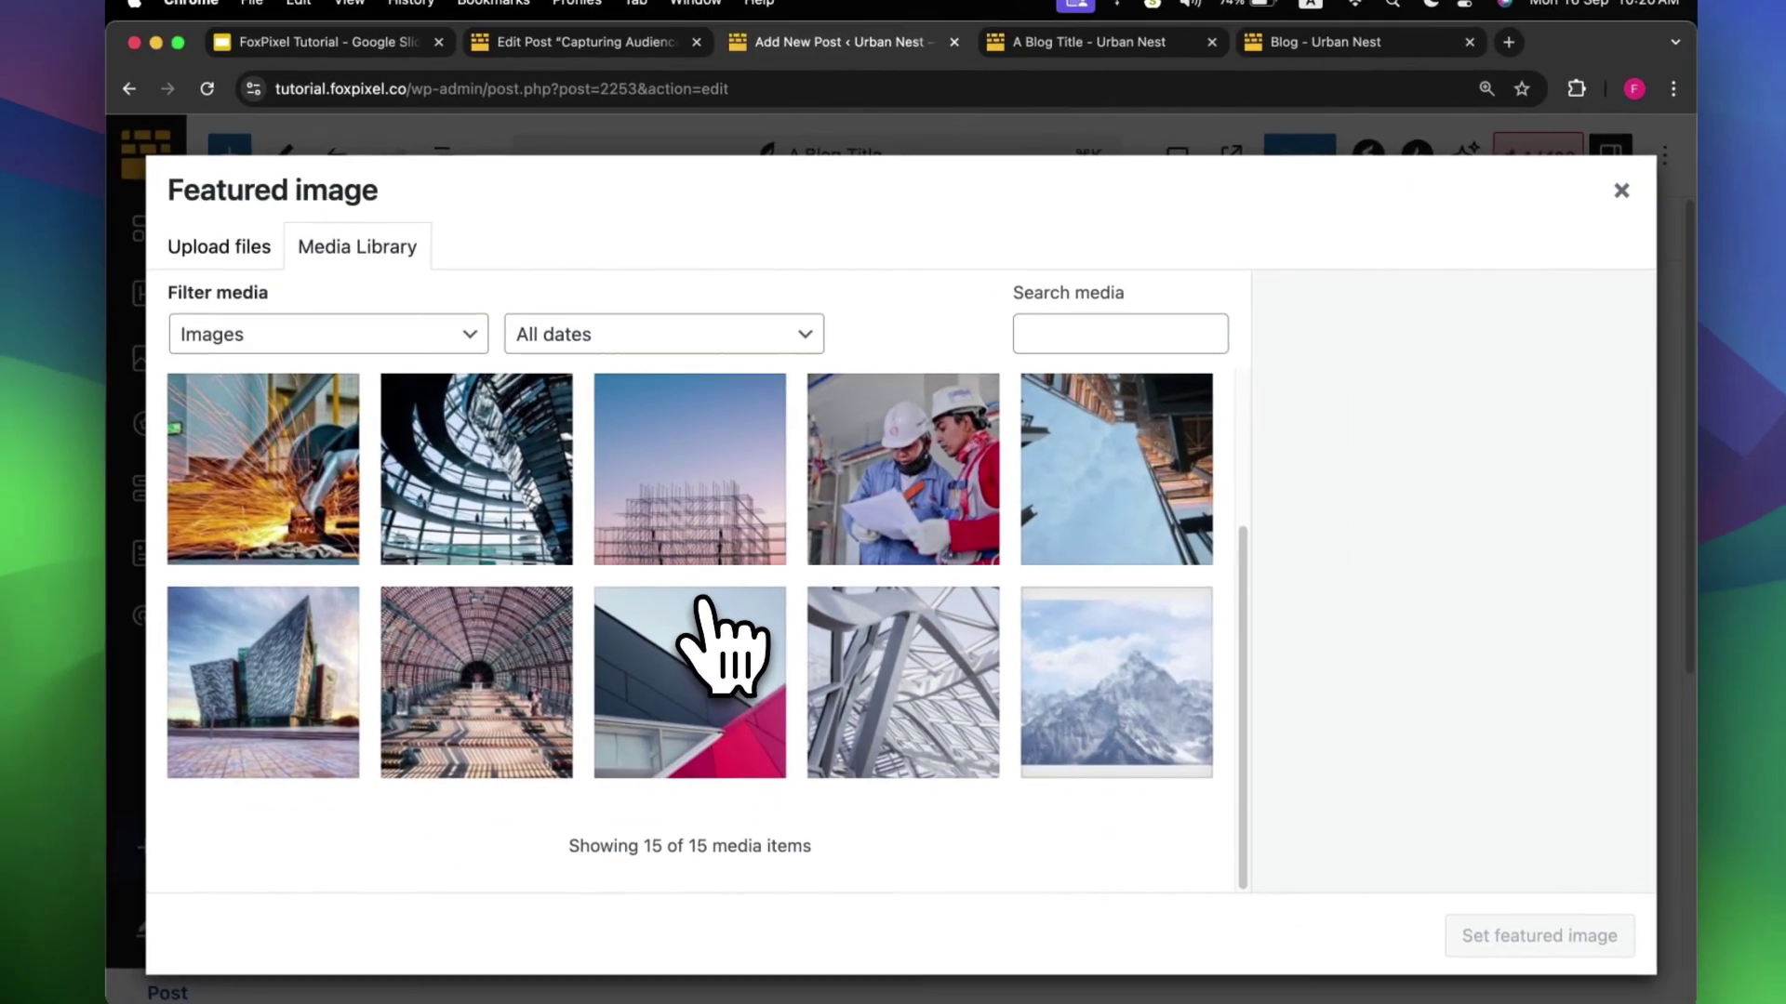
{"action": "scroll", "coordinate": [699, 600], "scroll_direction": "up", "scroll_amount": 2}
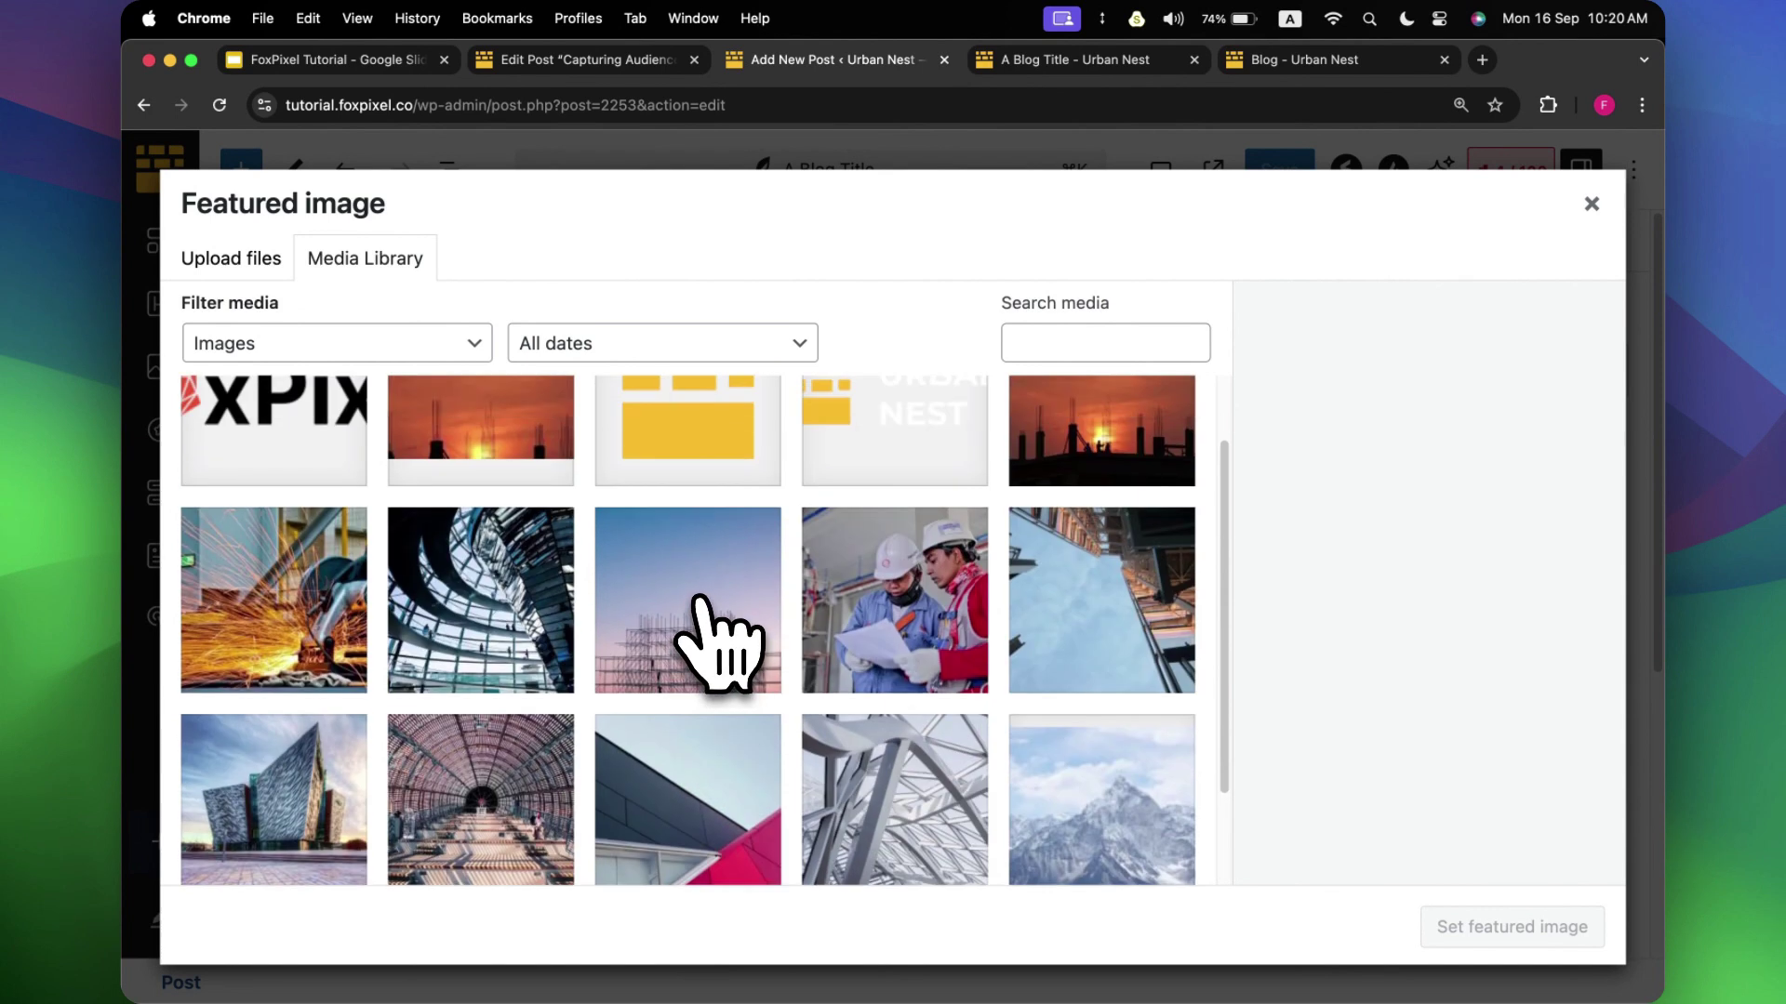
{"action": "left_click", "coordinate": [826, 612]}
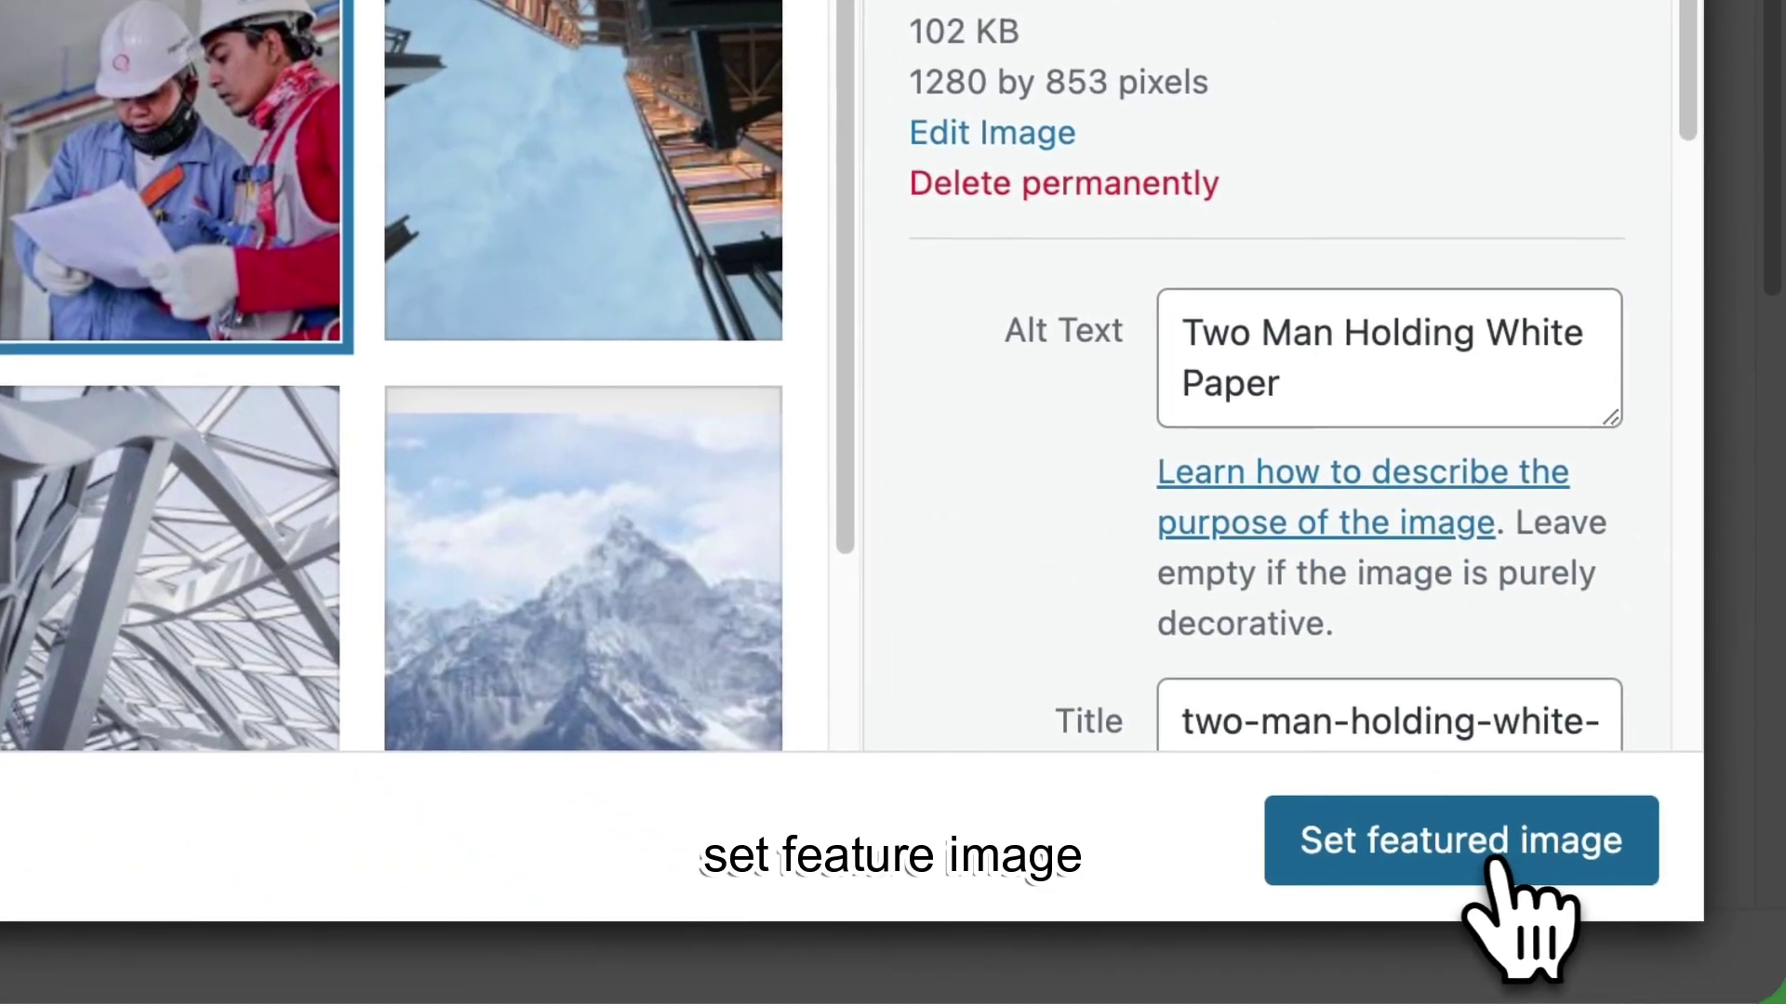
{"action": "left_click", "coordinate": [1535, 861]}
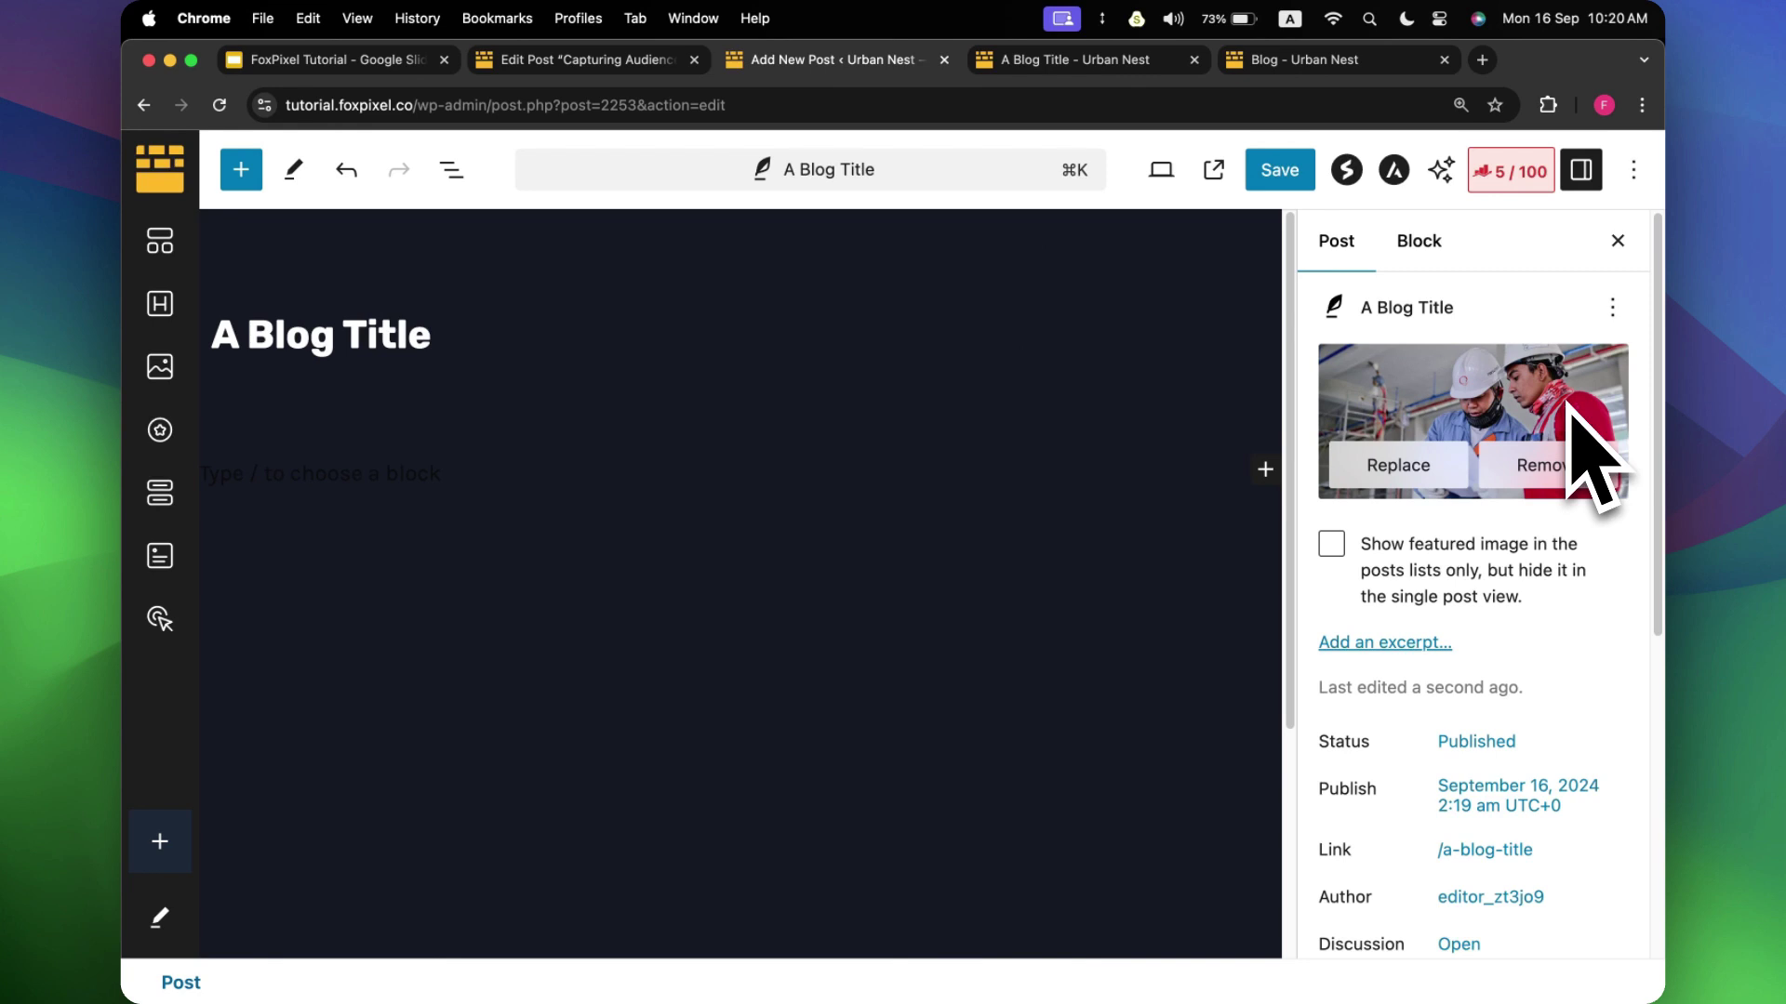
{"action": "left_click", "coordinate": [1293, 177]}
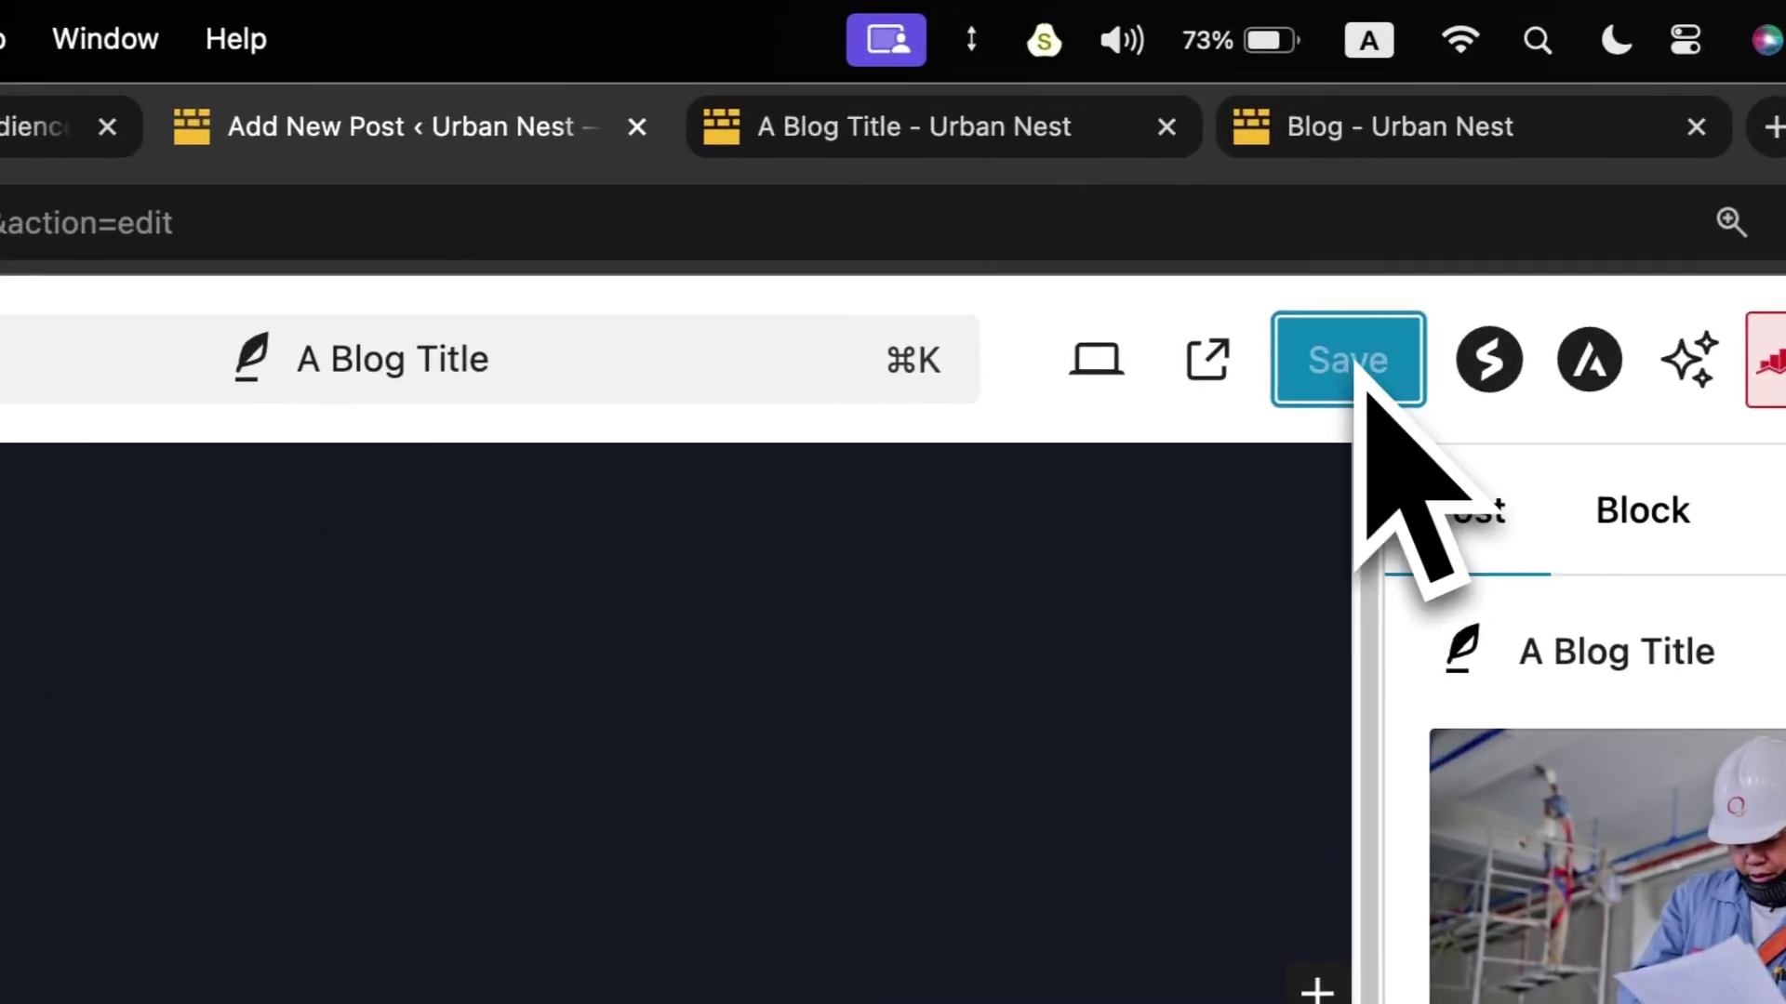
Reload the live "A Blog Title" post, check its featured image, and check the image on its blog overview card.
{"action": "left_click", "coordinate": [1113, 68]}
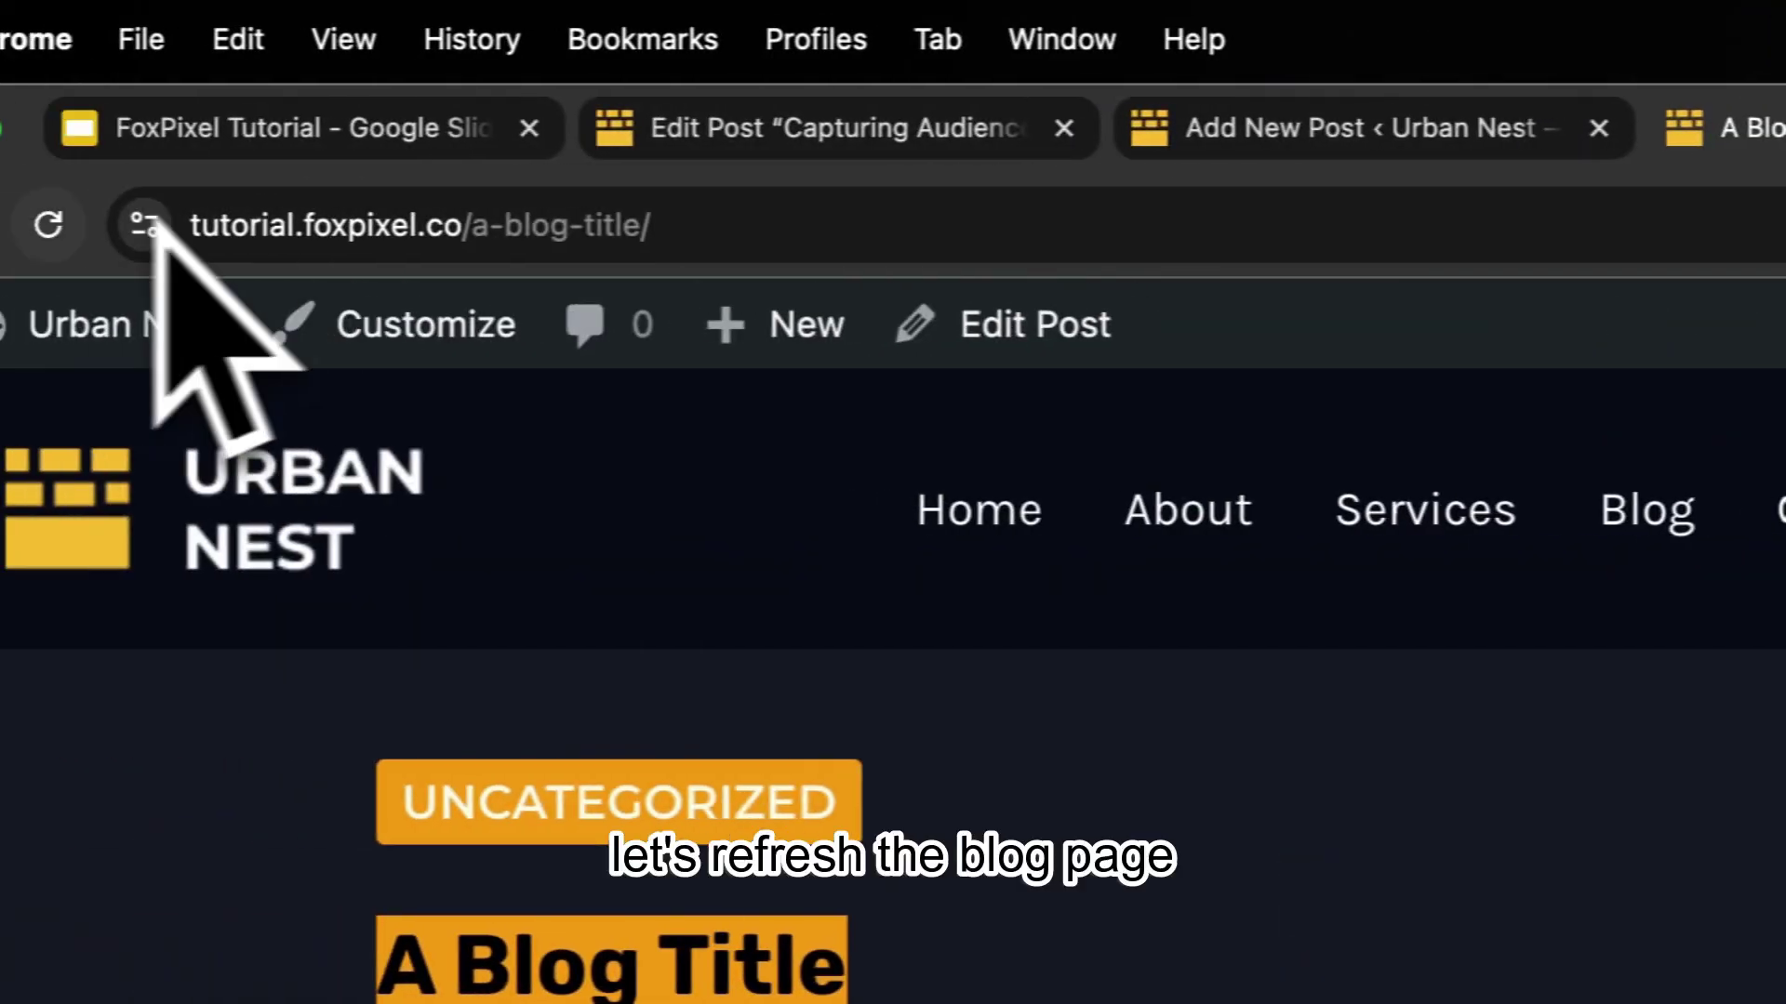
{"action": "left_click", "coordinate": [212, 225]}
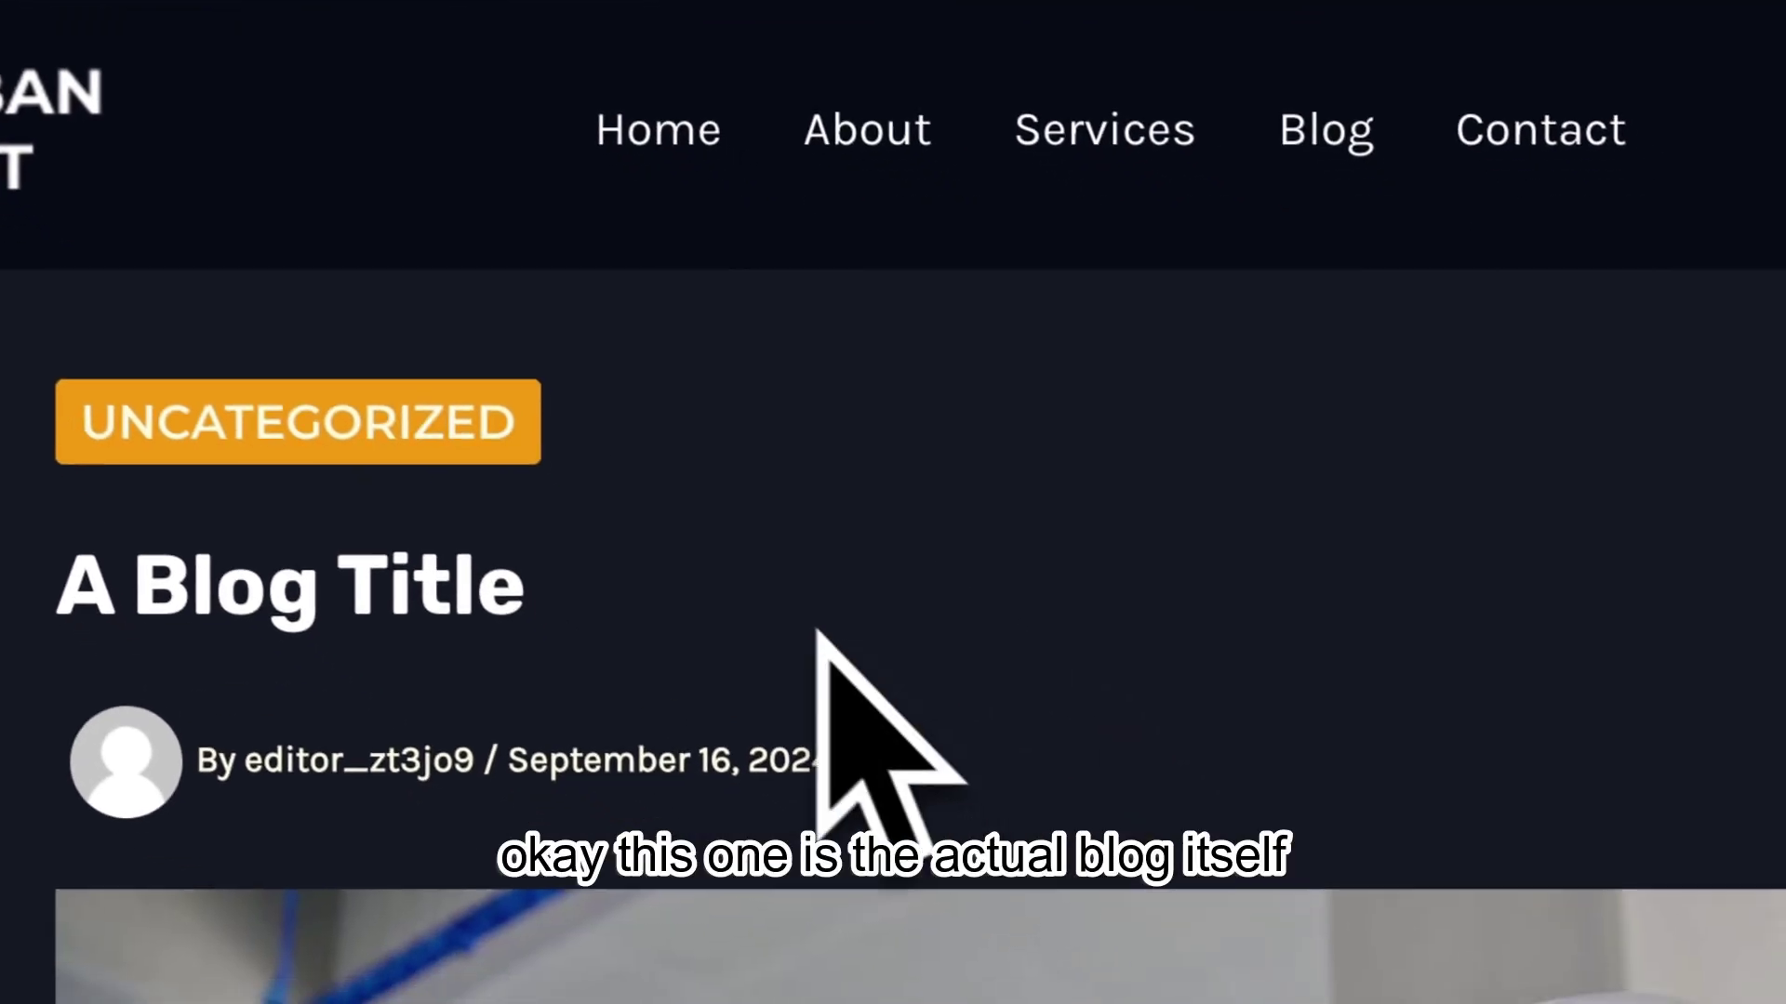
{"action": "scroll", "coordinate": [731, 535], "scroll_direction": "down", "scroll_amount": 5}
{"action": "scroll", "coordinate": [732, 558], "scroll_direction": "up", "scroll_amount": 5}
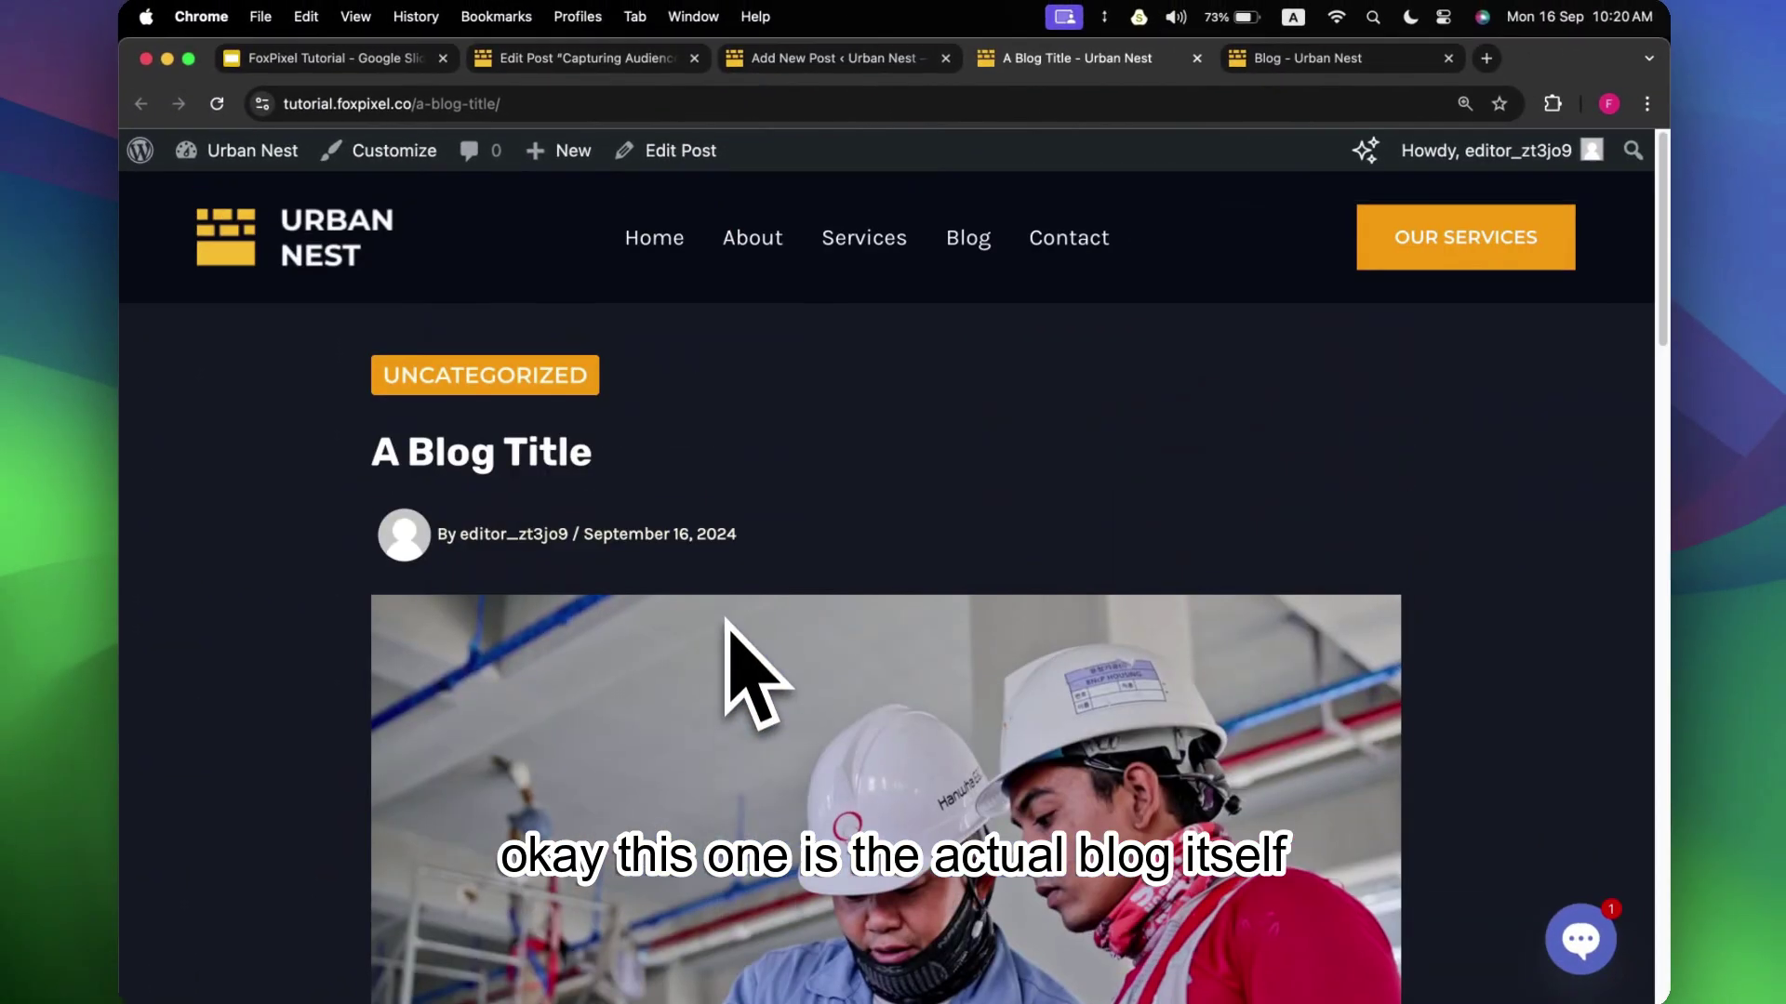
{"action": "scroll", "coordinate": [724, 499], "scroll_direction": "down", "scroll_amount": 10}
{"action": "scroll", "coordinate": [886, 510], "scroll_direction": "up", "scroll_amount": 8}
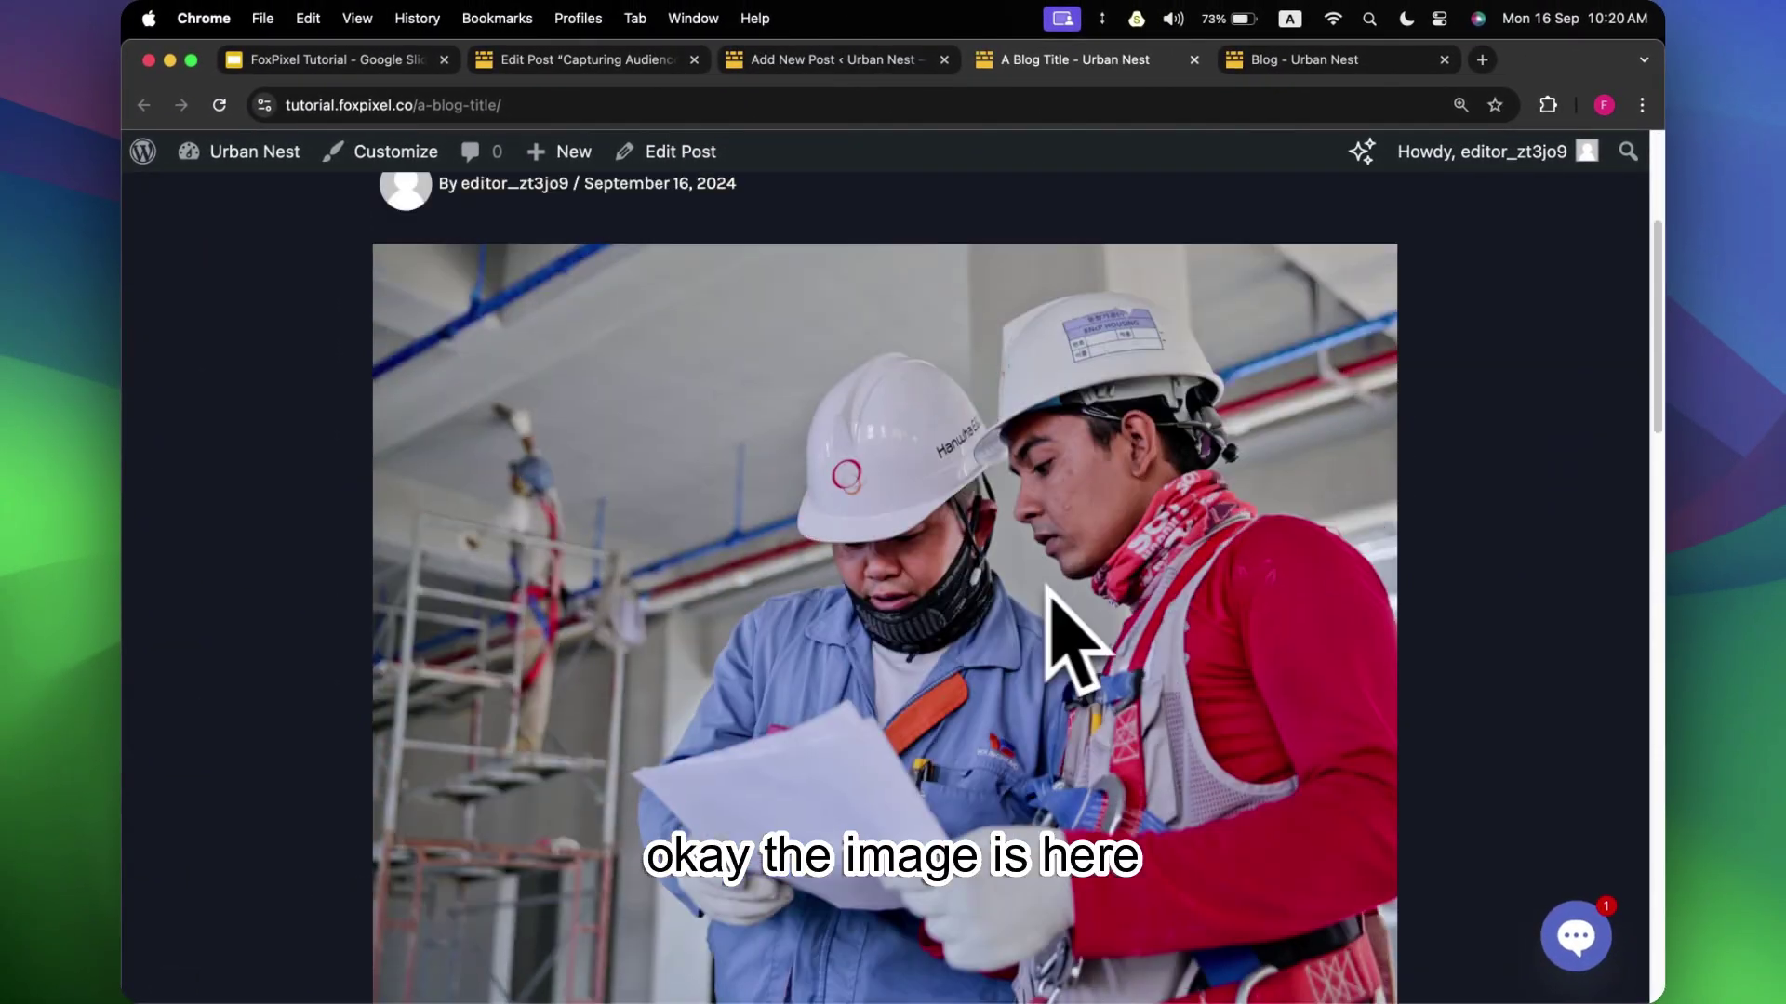
{"action": "left_click", "coordinate": [1307, 60]}
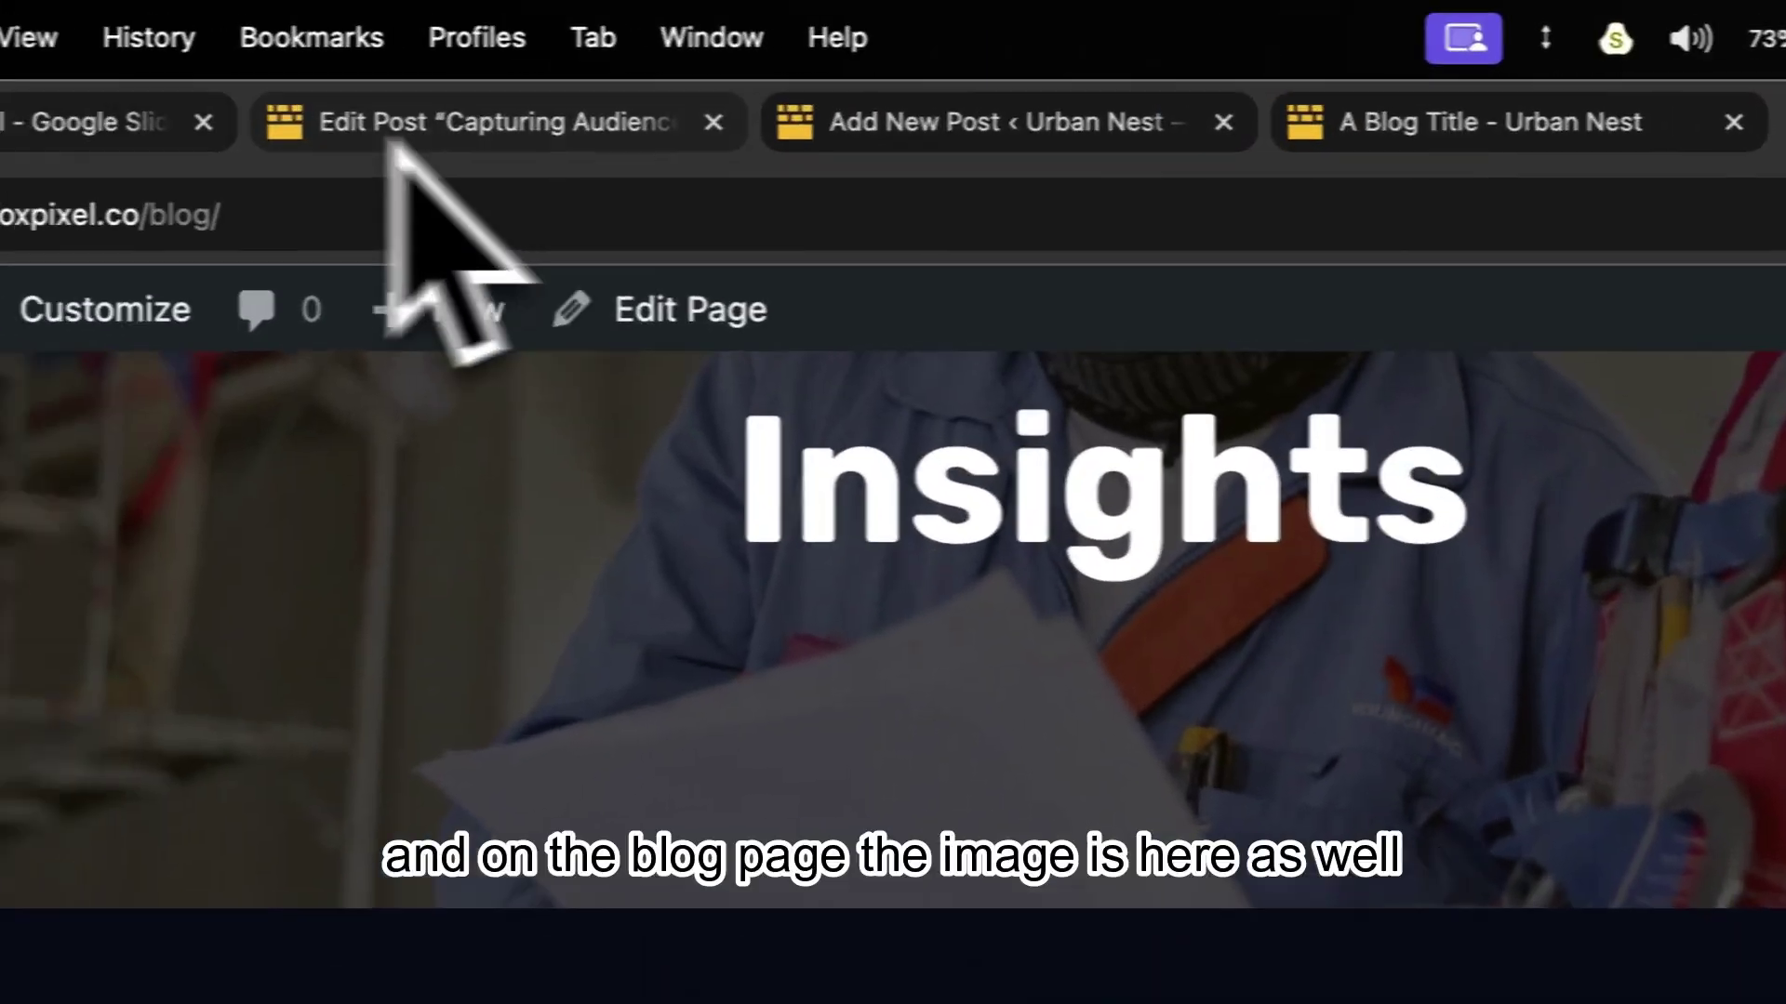
{"action": "scroll", "coordinate": [739, 837], "scroll_direction": "down", "scroll_amount": 5}
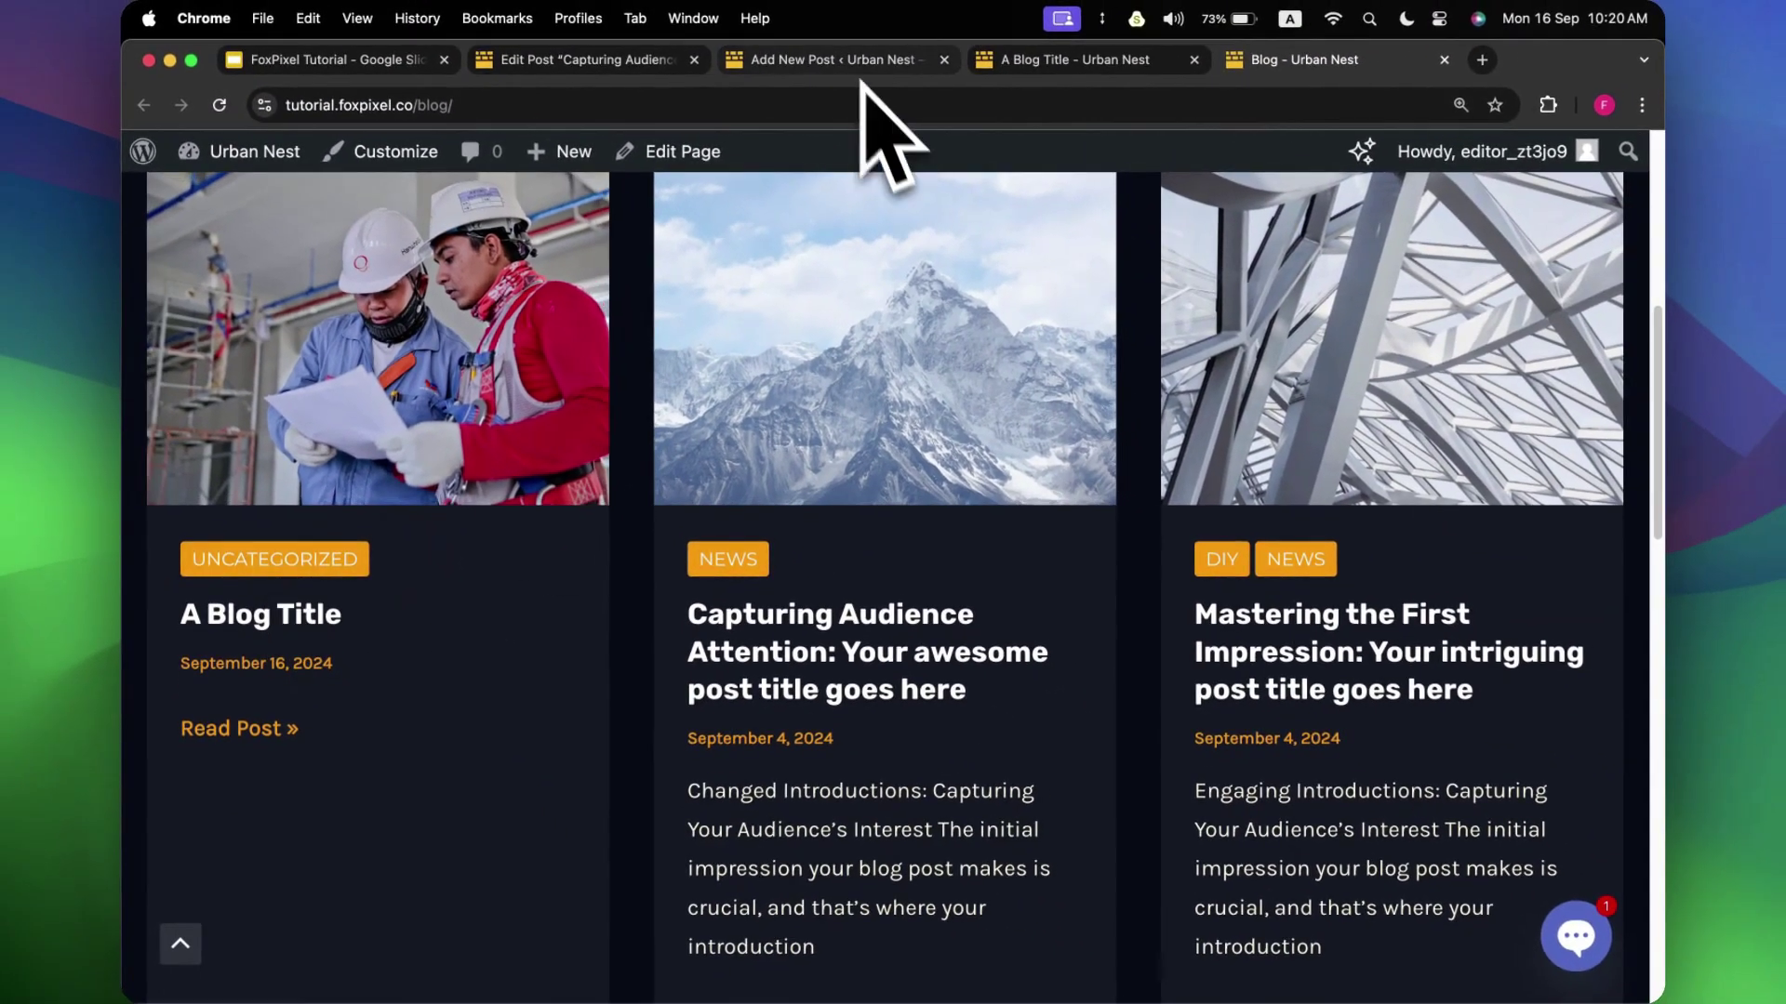
In the "A Blog Title" editor, assign the DIY category instead of Uncategorized and save the post.
{"action": "left_click", "coordinate": [793, 61]}
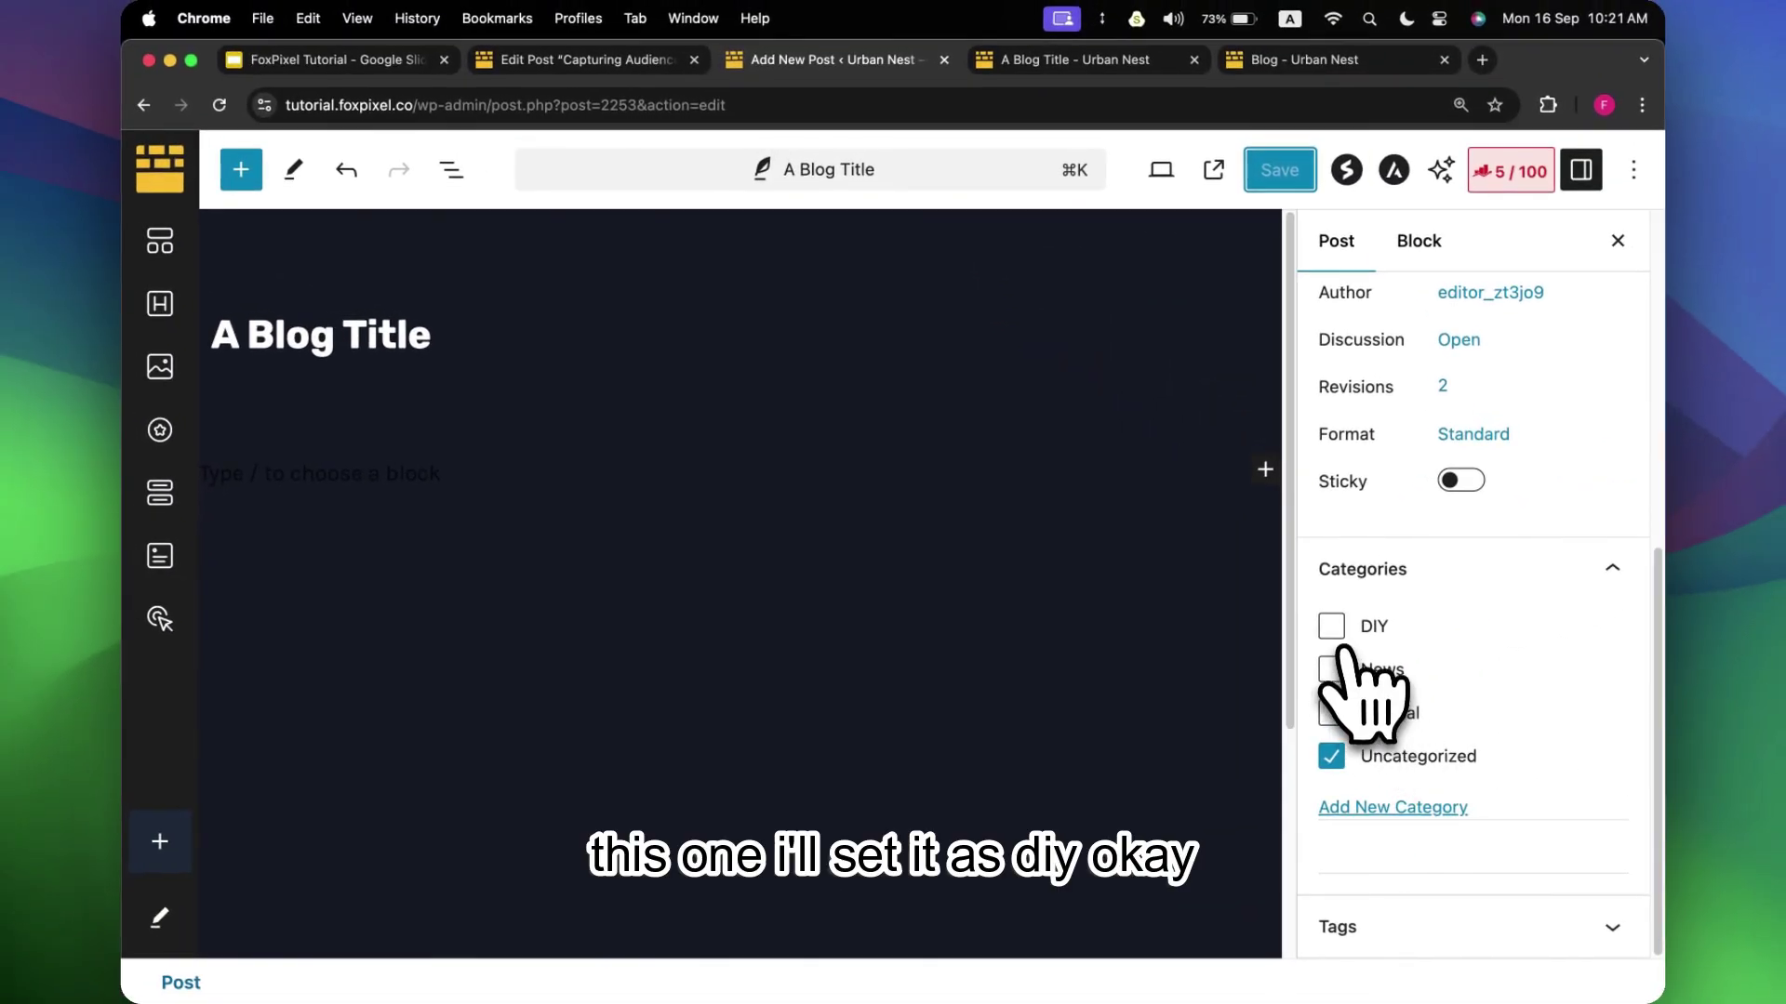
{"action": "left_click", "coordinate": [1332, 629]}
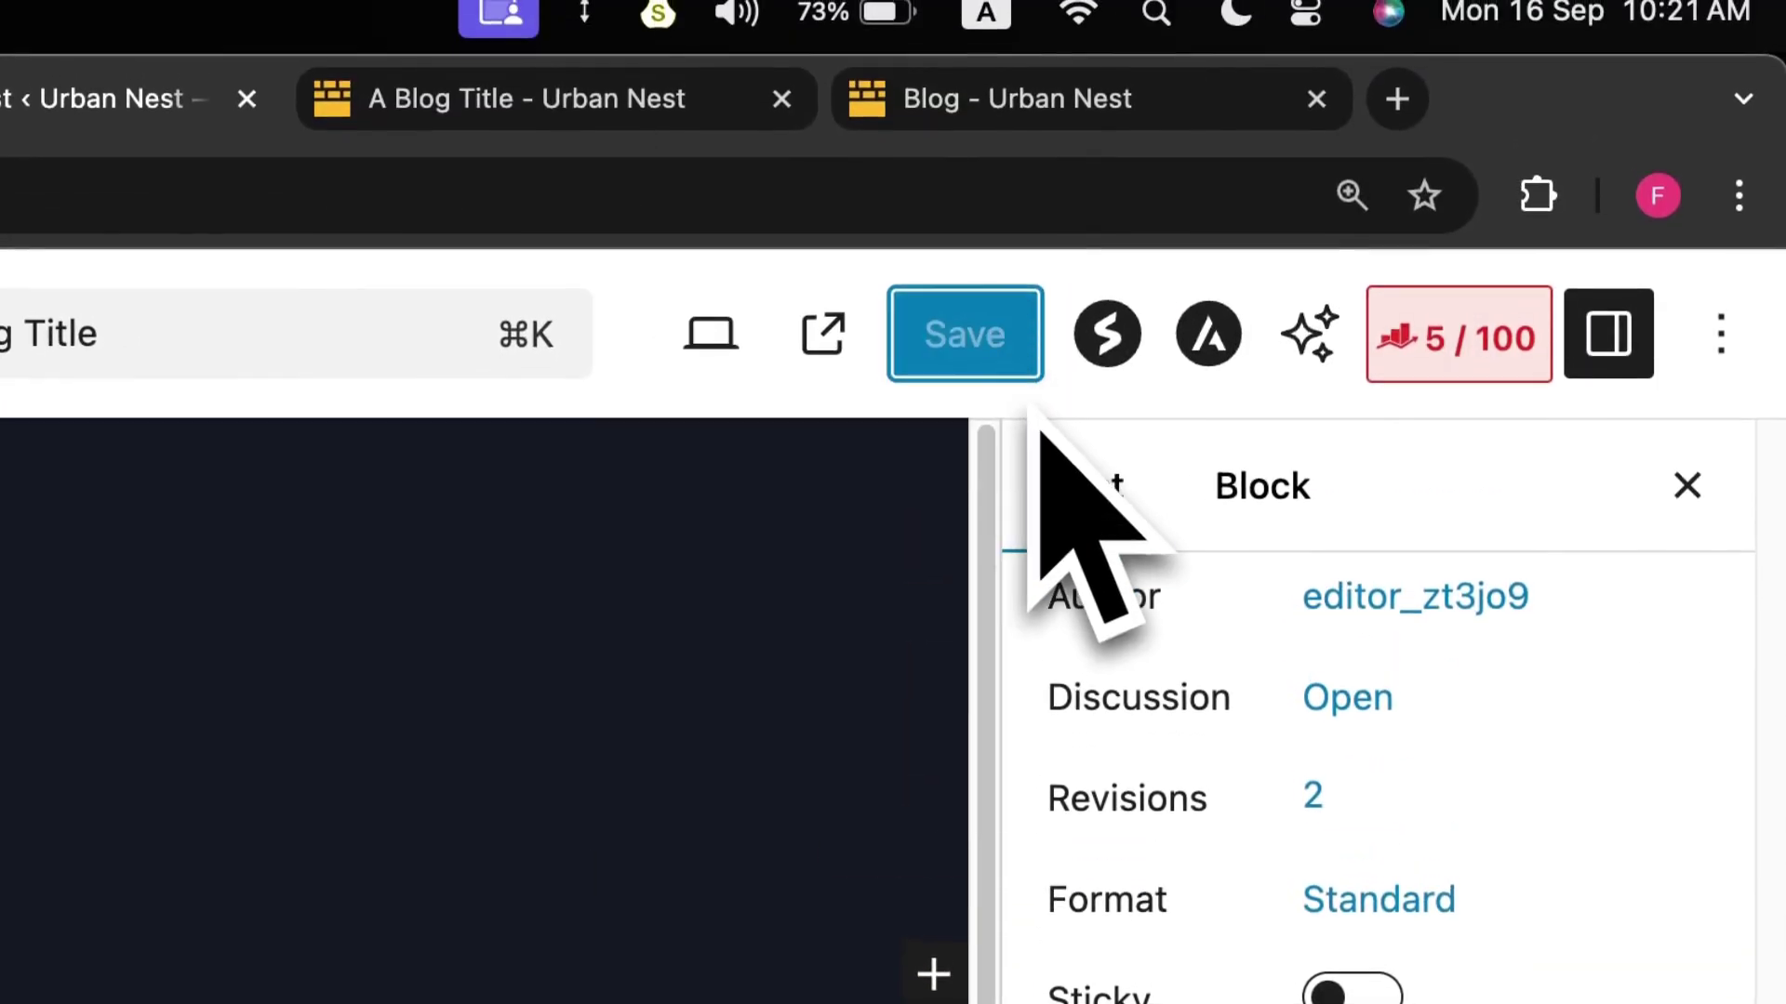
Reload the live "A Blog Title" post and the blog overview page to check the category label in both places.
{"action": "left_click", "coordinate": [526, 98]}
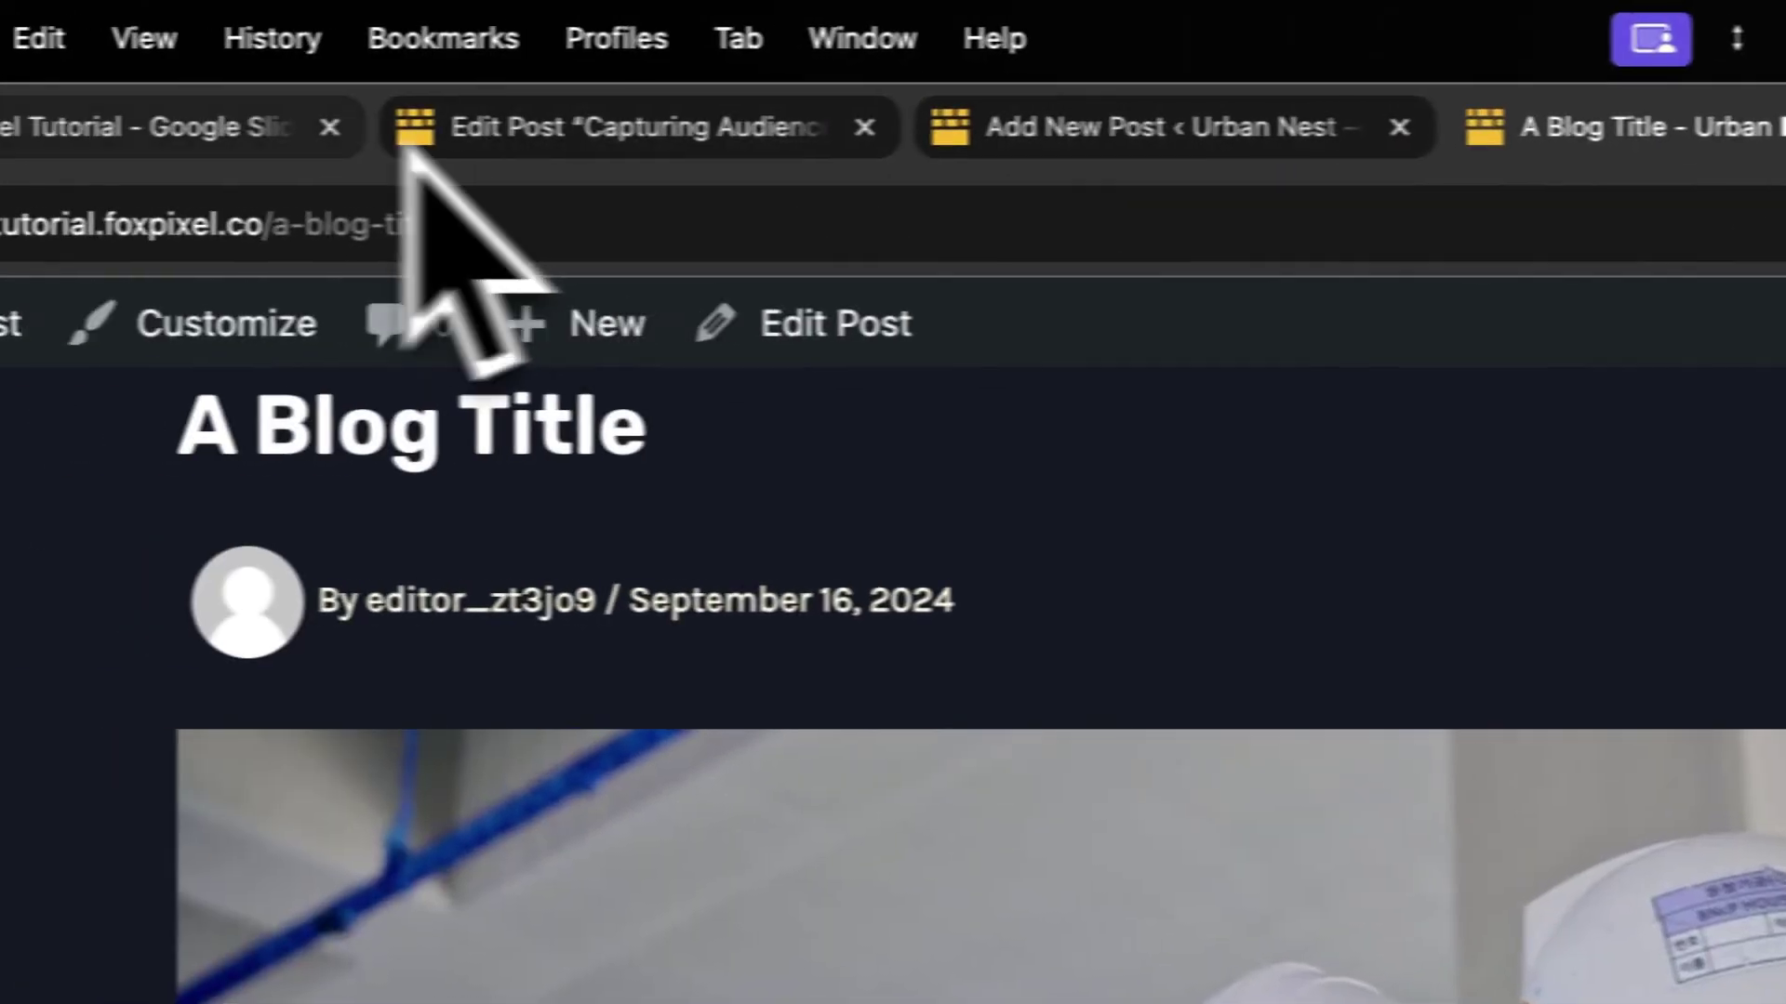
{"action": "left_click", "coordinate": [177, 224]}
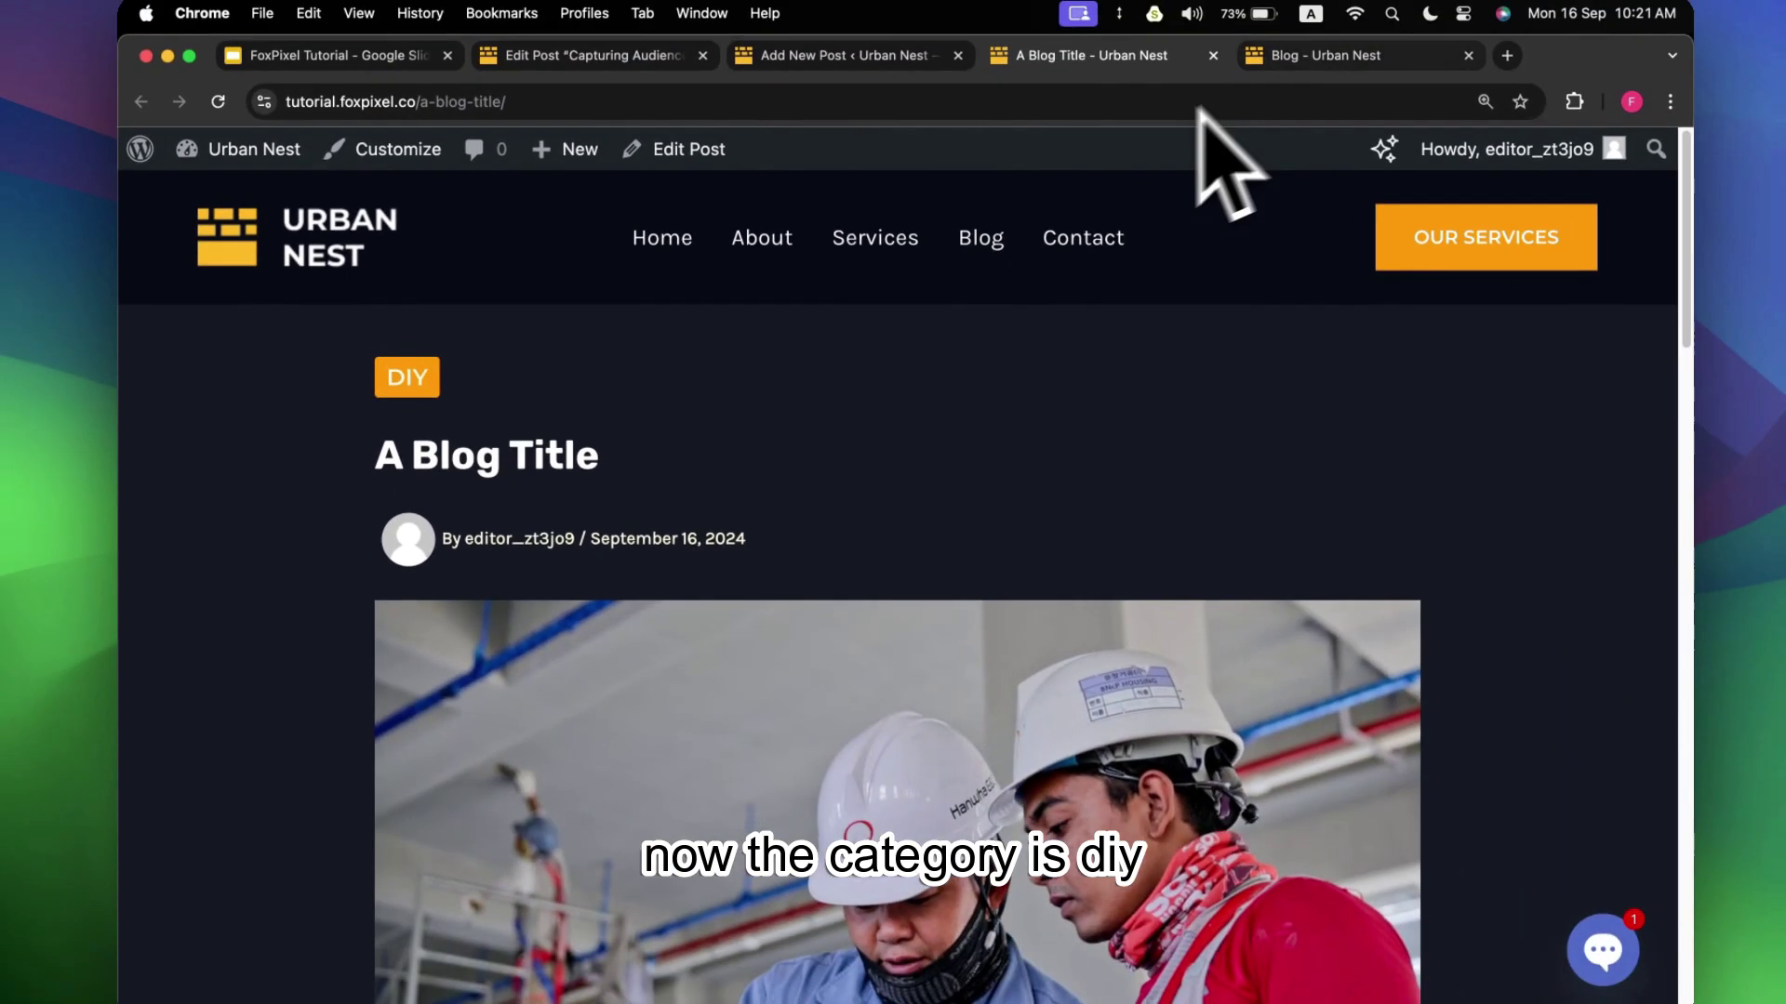
{"action": "left_click", "coordinate": [1284, 69]}
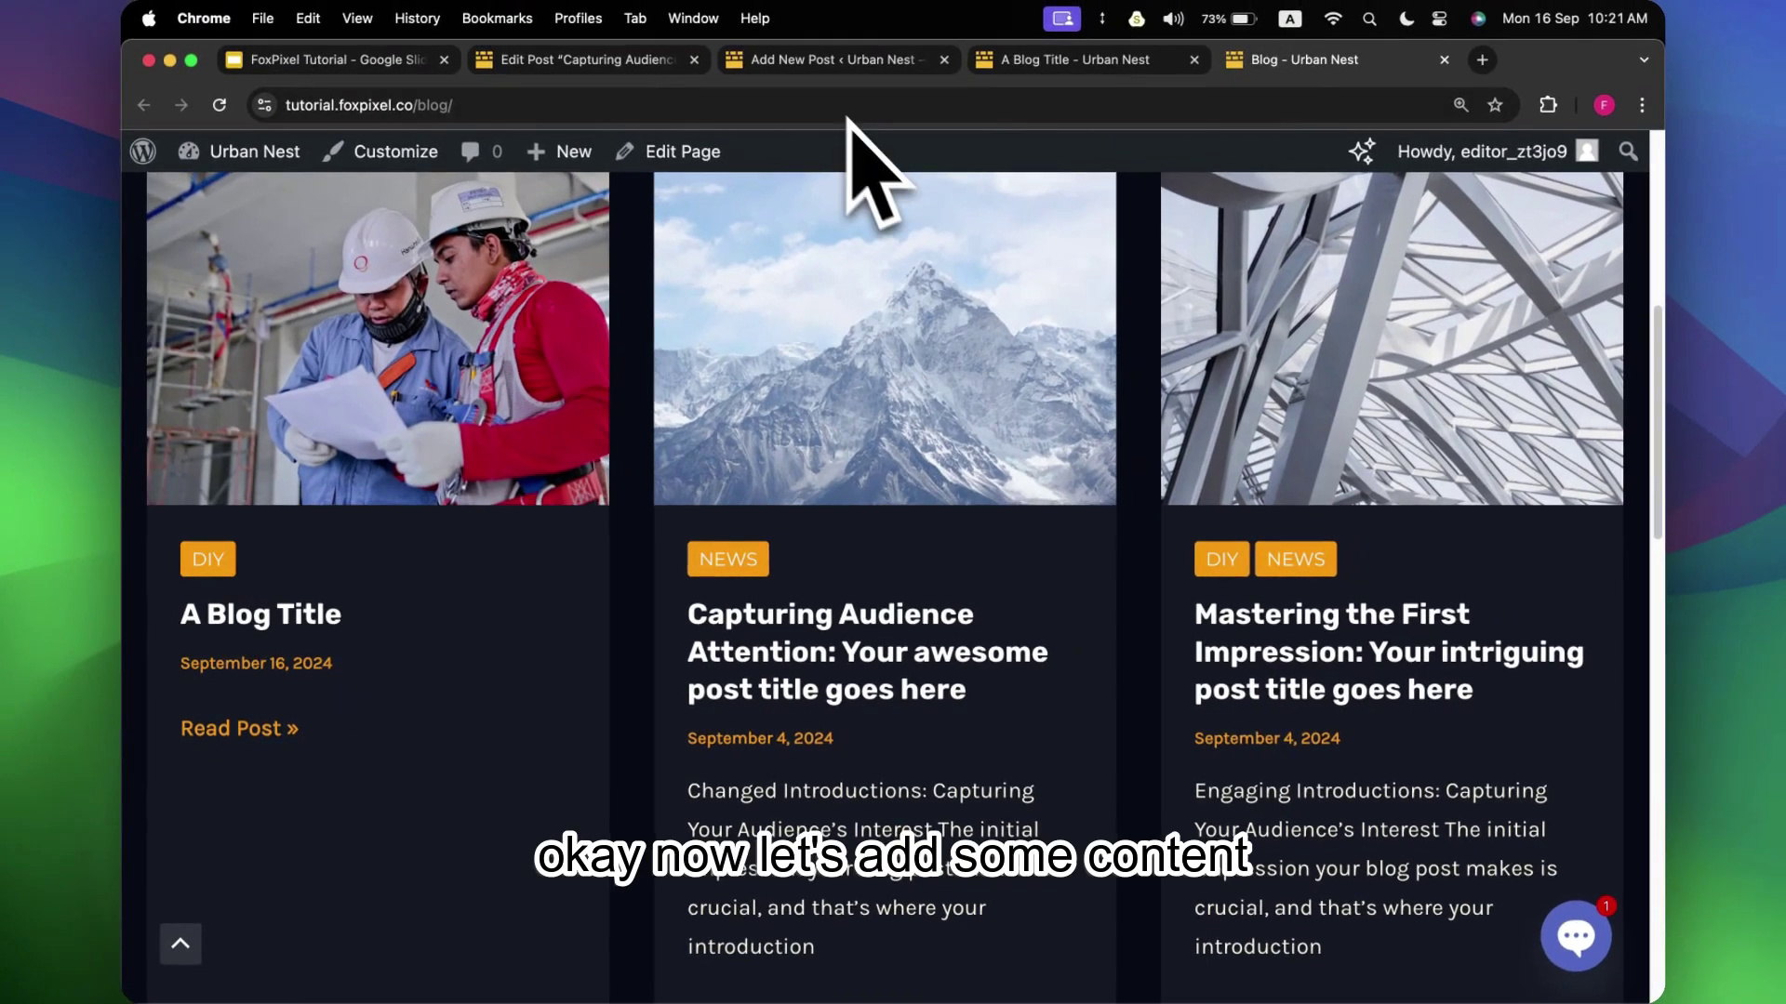
Return to the "A Blog Title" editor and insert a Spectra Heading block into the post content.
{"action": "left_click", "coordinate": [893, 40]}
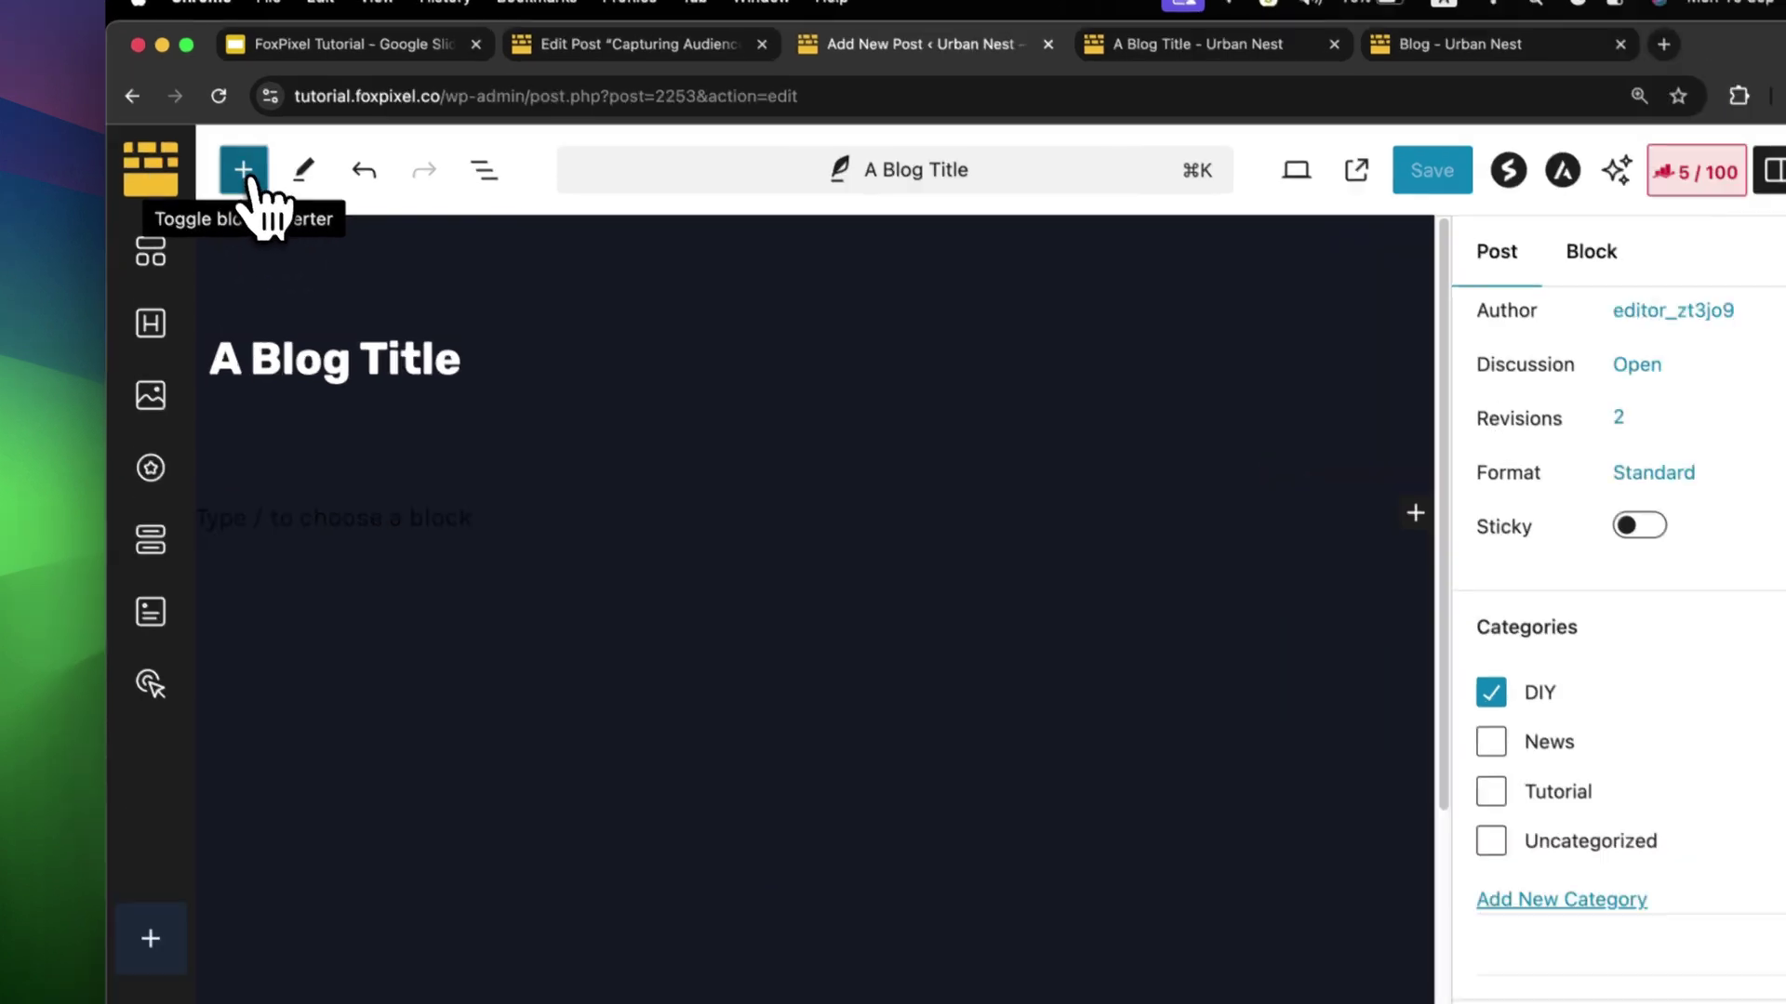
{"action": "left_click", "coordinate": [241, 170]}
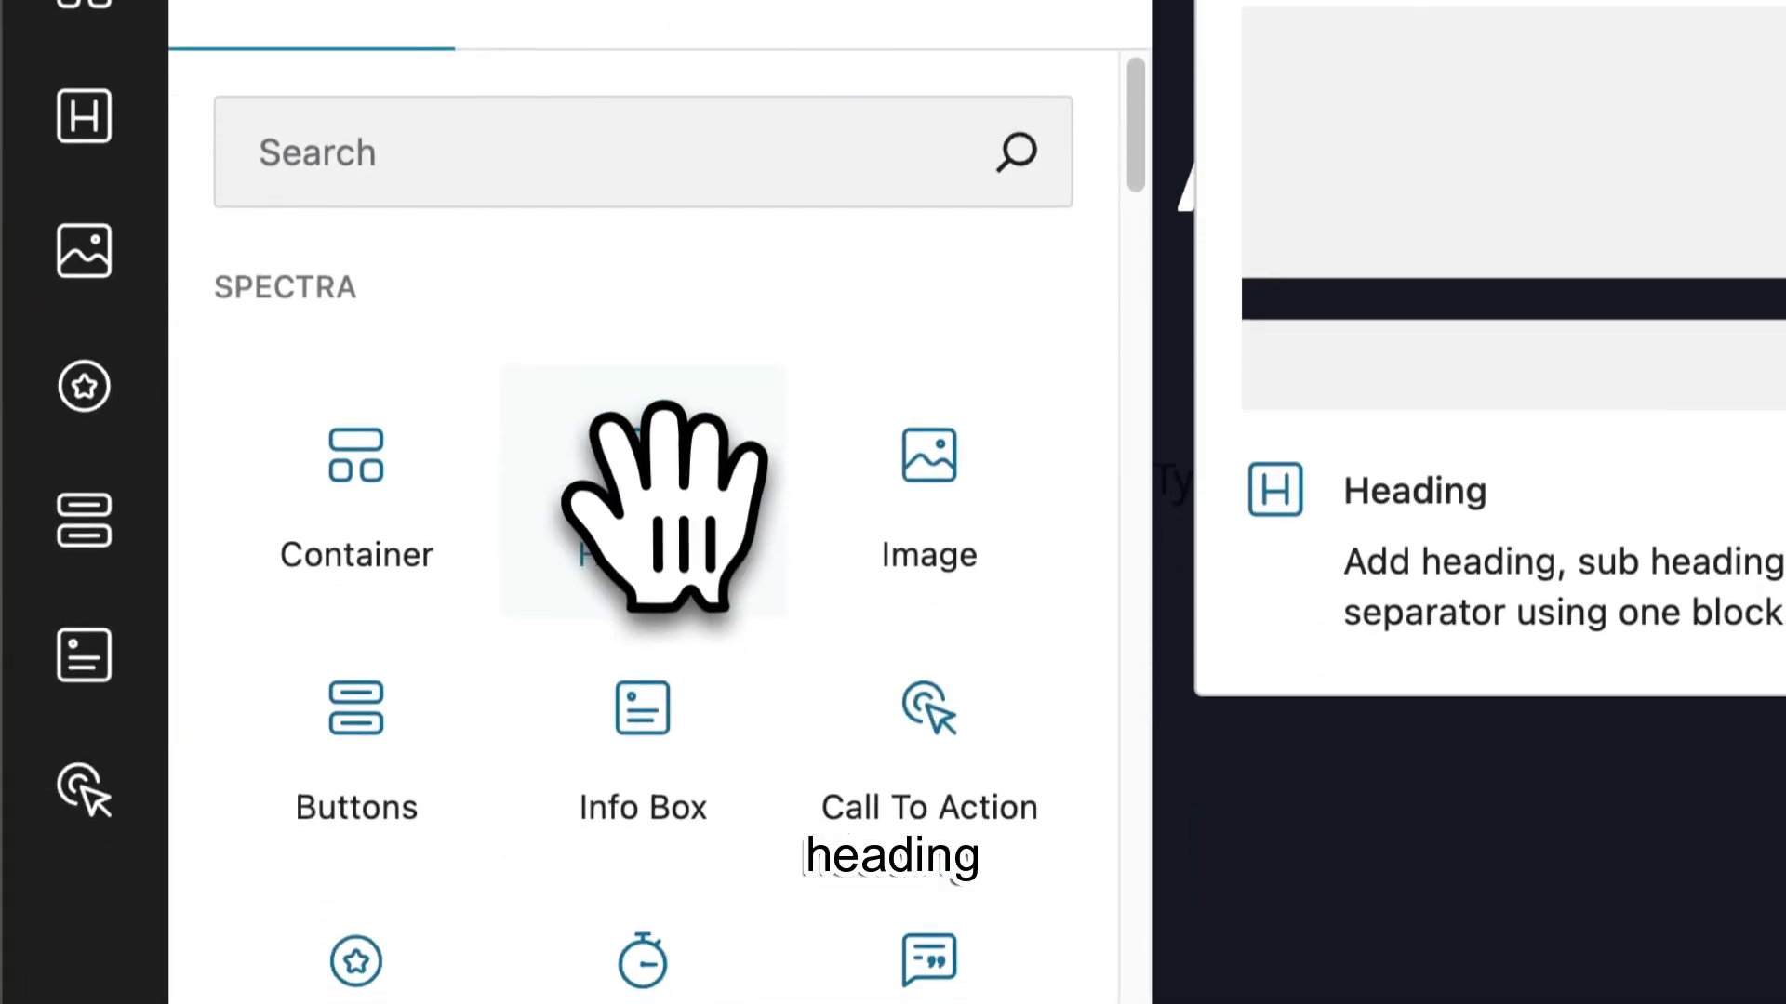
{"action": "left_click", "coordinate": [655, 826]}
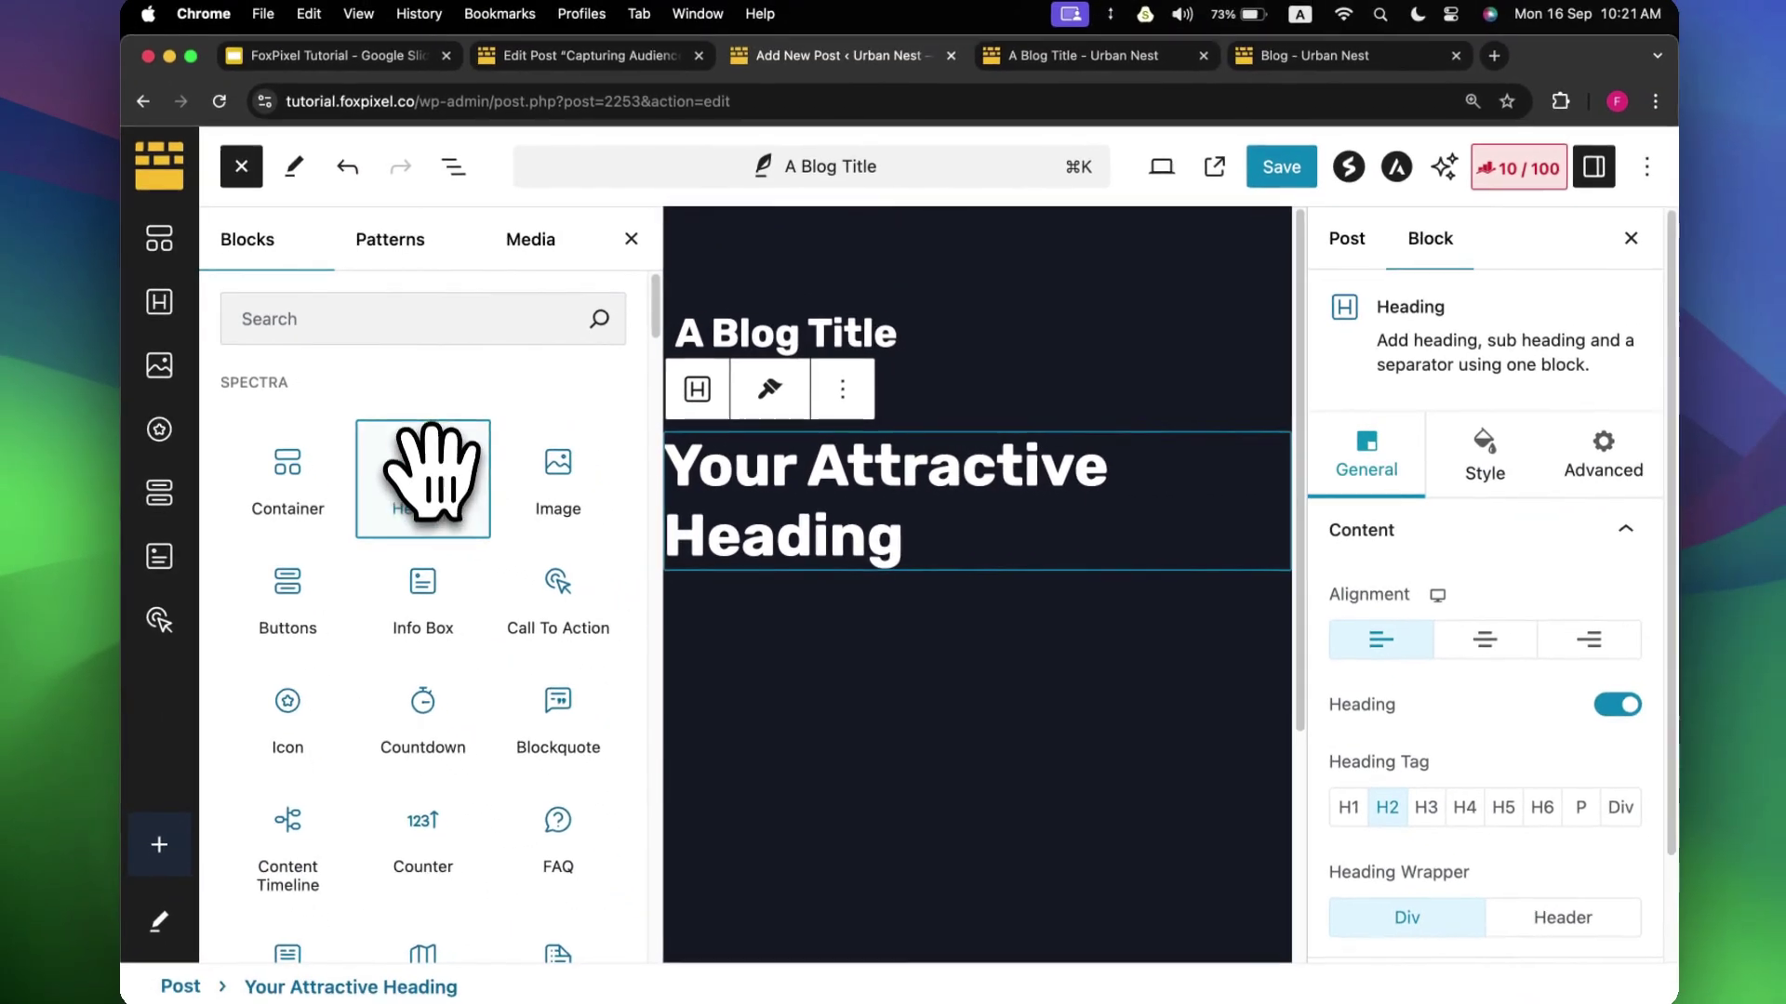
Add a Paragraph block below the heading with the text "this is a text".
{"action": "mouse_move", "coordinate": [445, 574]}
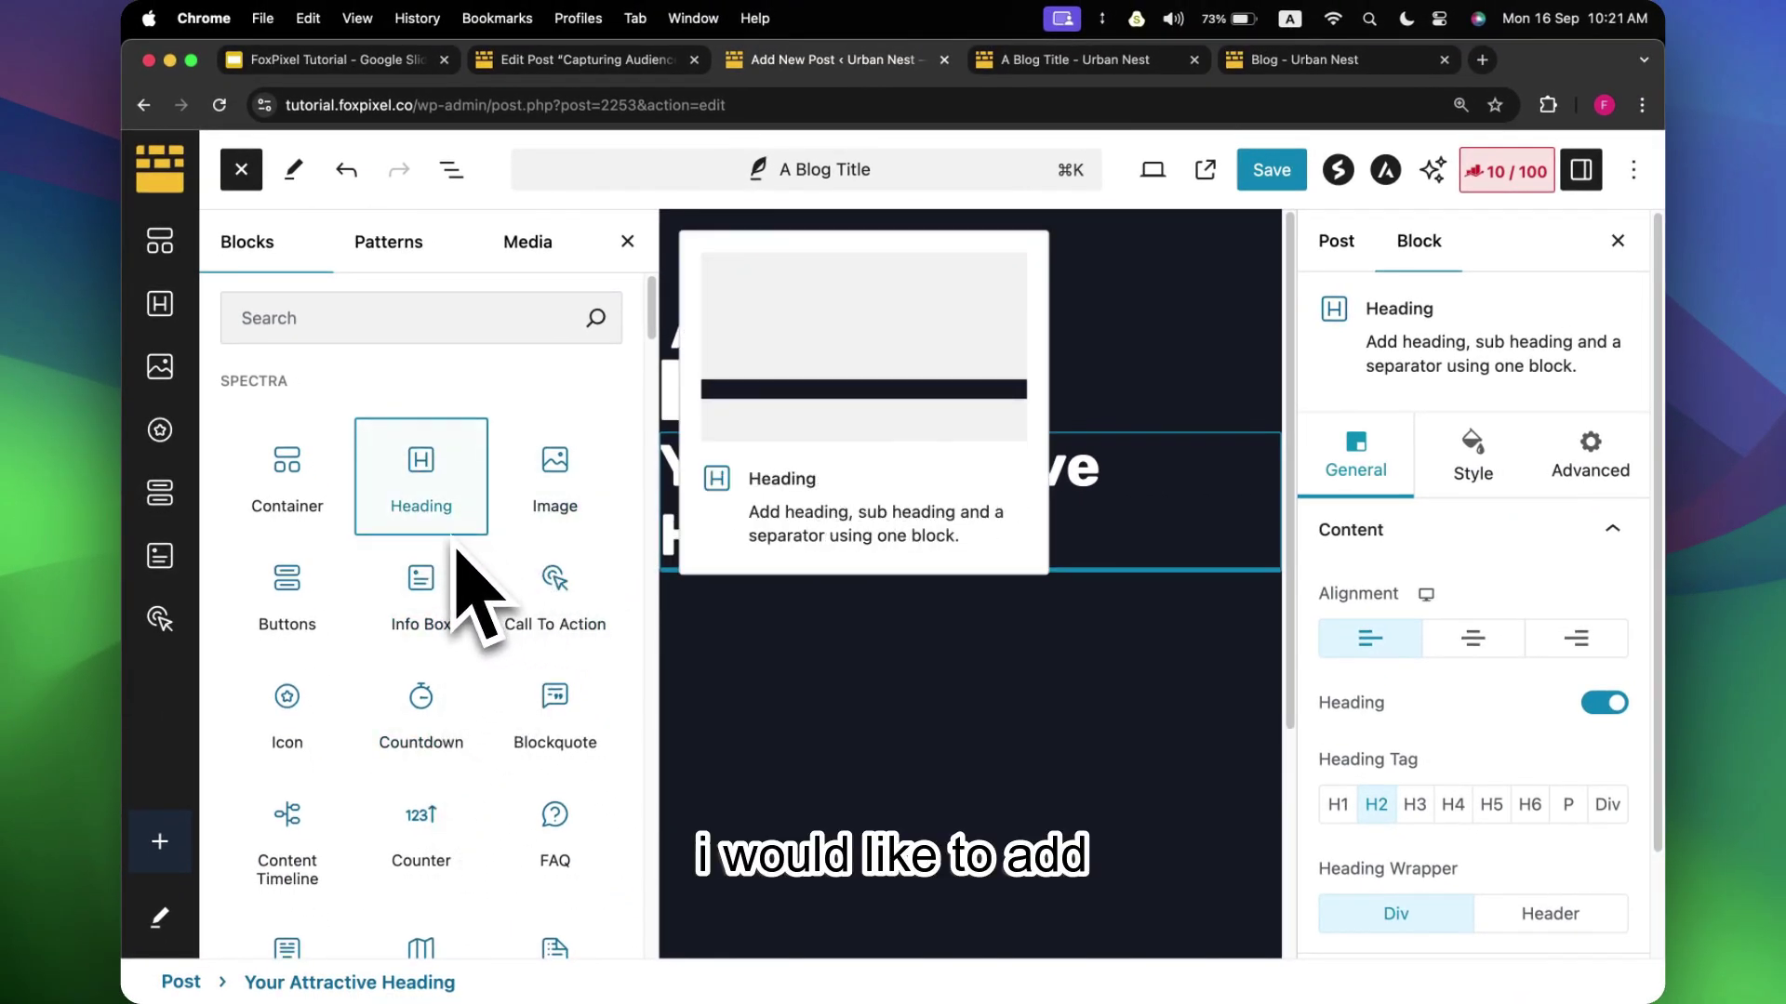
{"action": "scroll", "coordinate": [456, 550], "scroll_direction": "down", "scroll_amount": 3}
{"action": "left_click", "coordinate": [806, 572]}
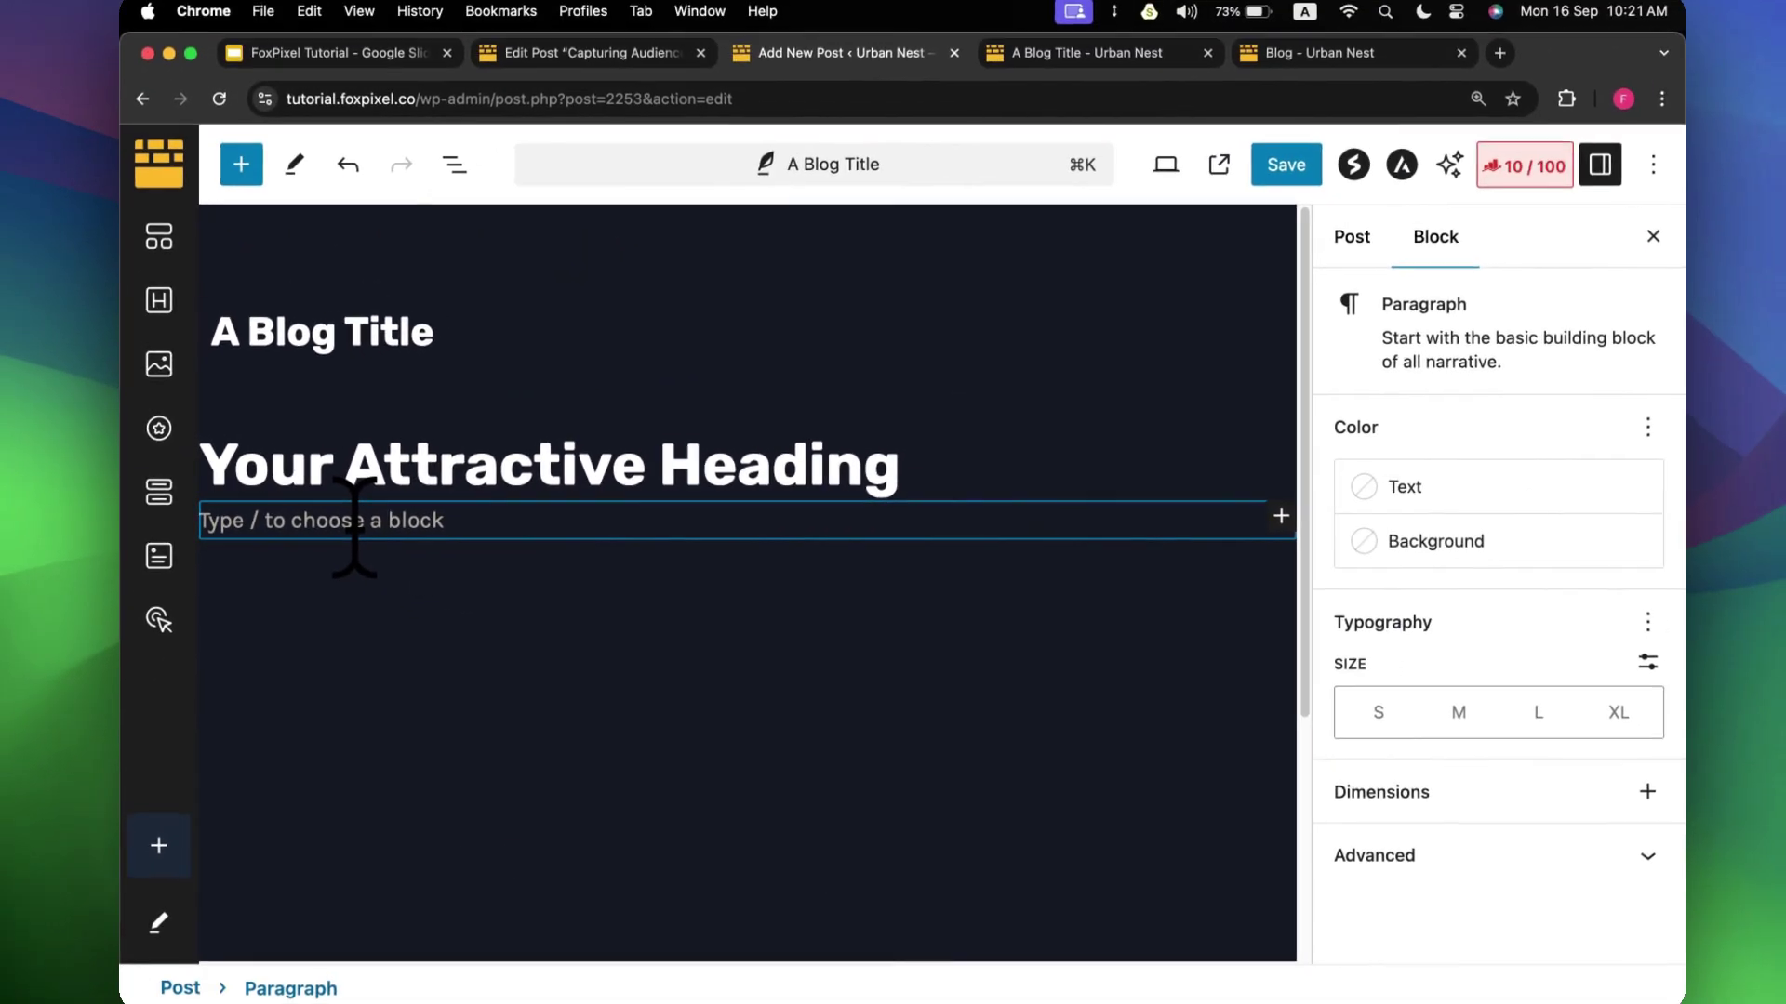
{"action": "type", "text": "t"}
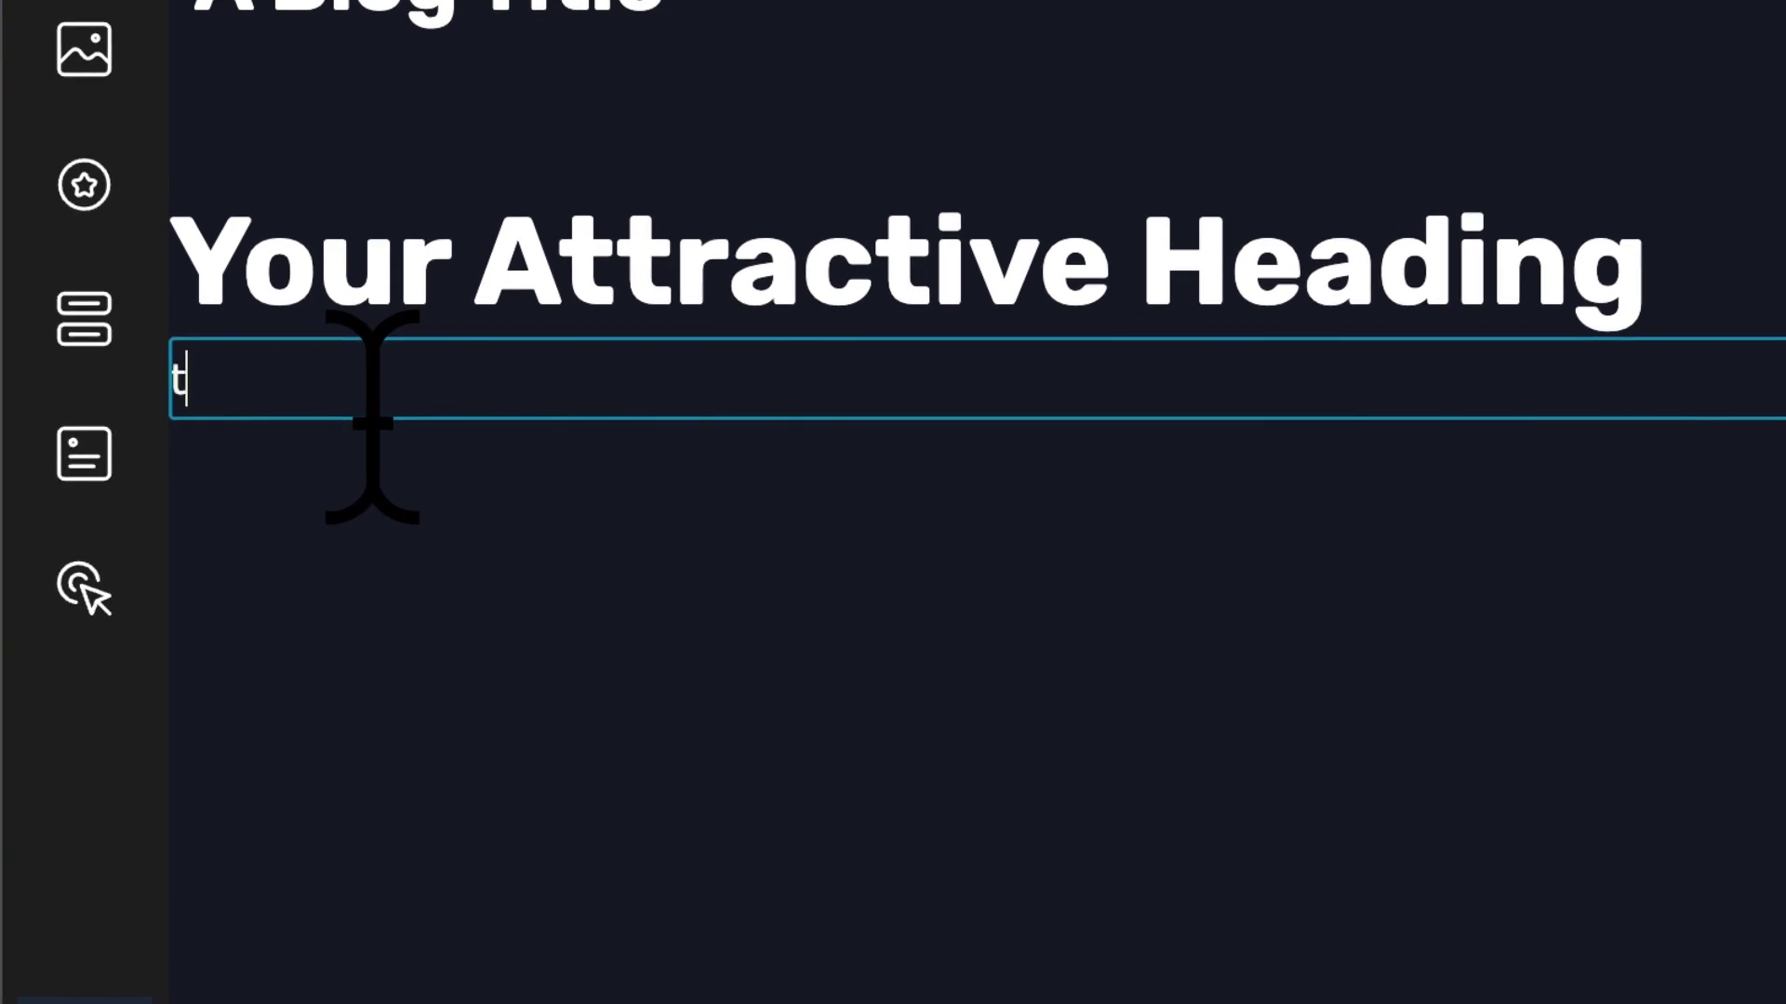
{"action": "type", "text": "this is a text"}
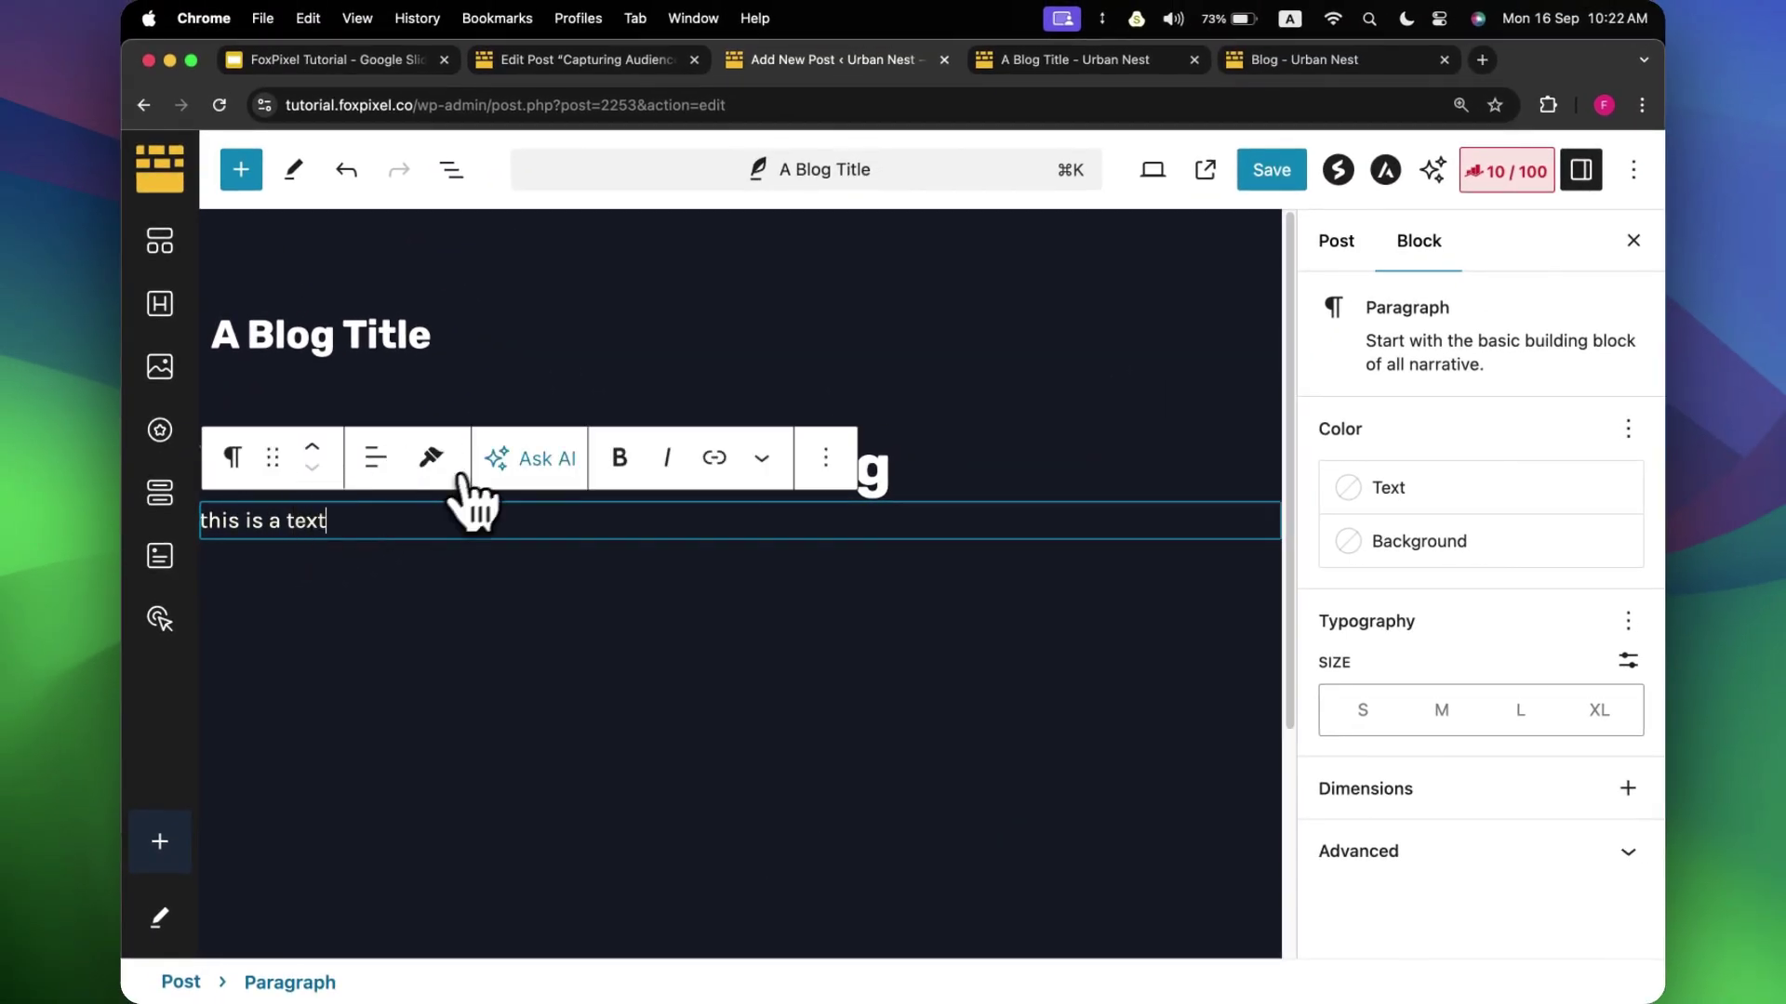
Replace the placeholder text of the Heading block with "This is a heading" and save the post.
{"action": "left_click", "coordinate": [493, 458]}
{"action": "left_click", "coordinate": [916, 471]}
{"action": "left_click_drag", "start_coordinate": [921, 472], "coordinate": [266, 475]}
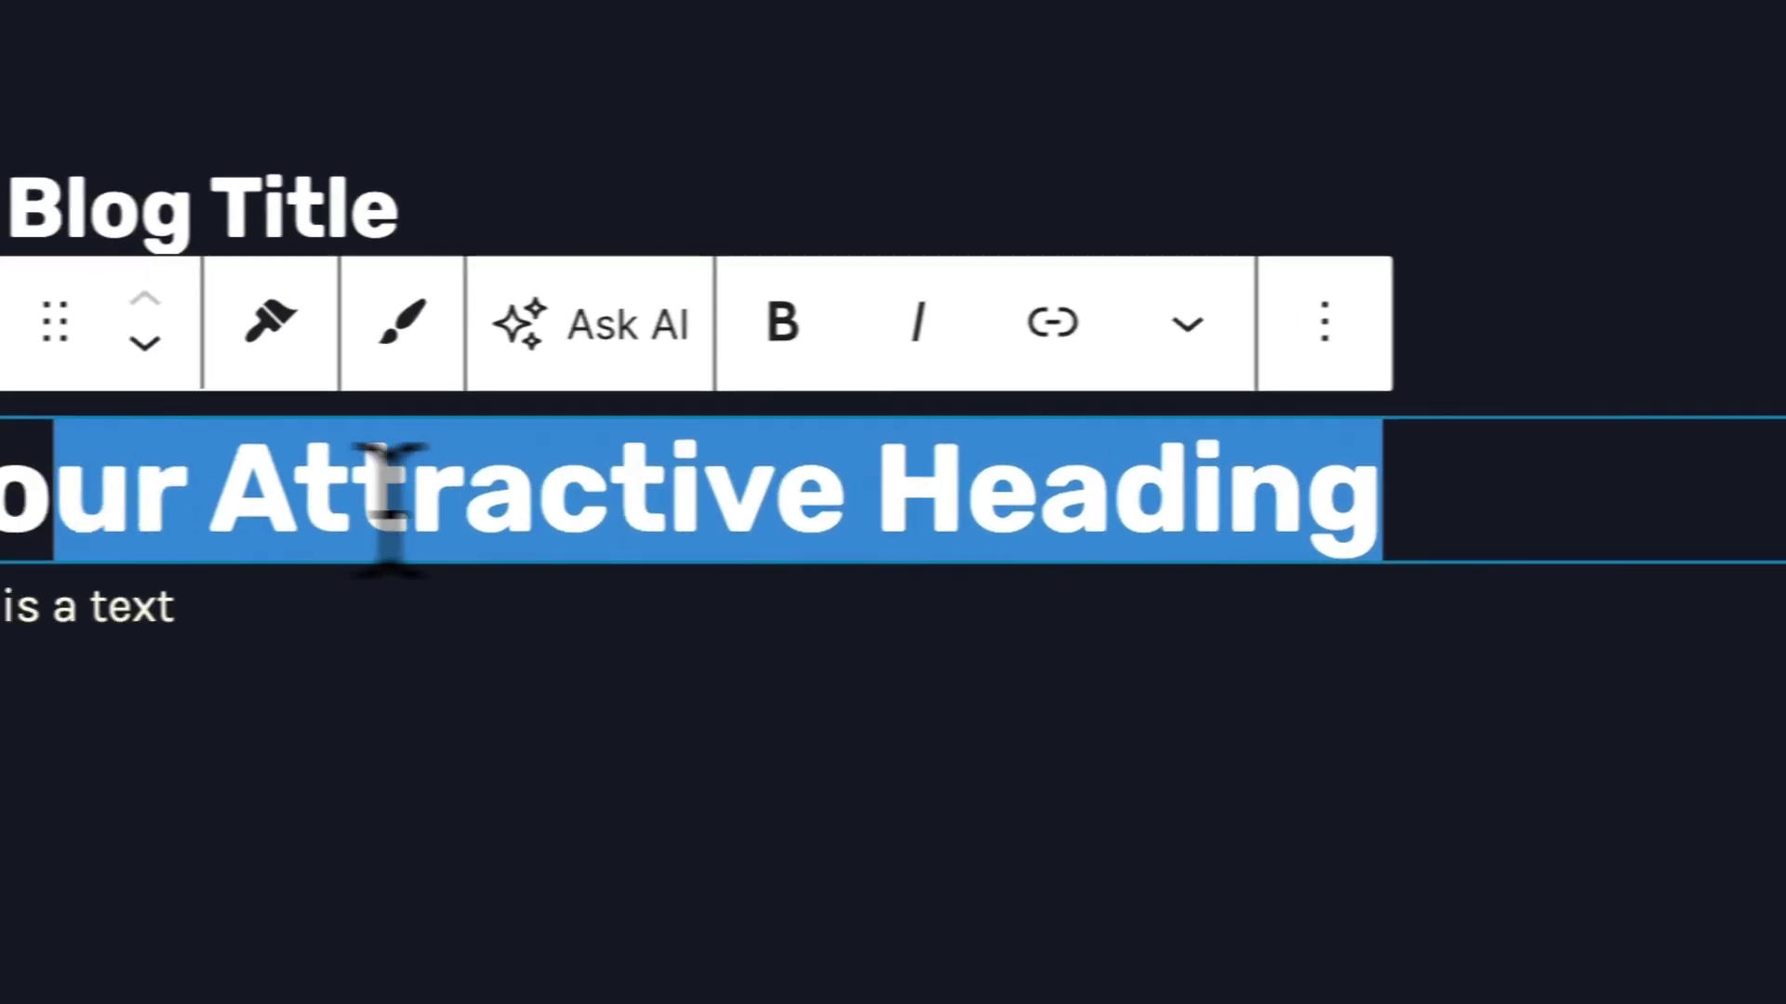
{"action": "left_click_drag", "start_coordinate": [388, 503], "coordinate": [0, 507]}
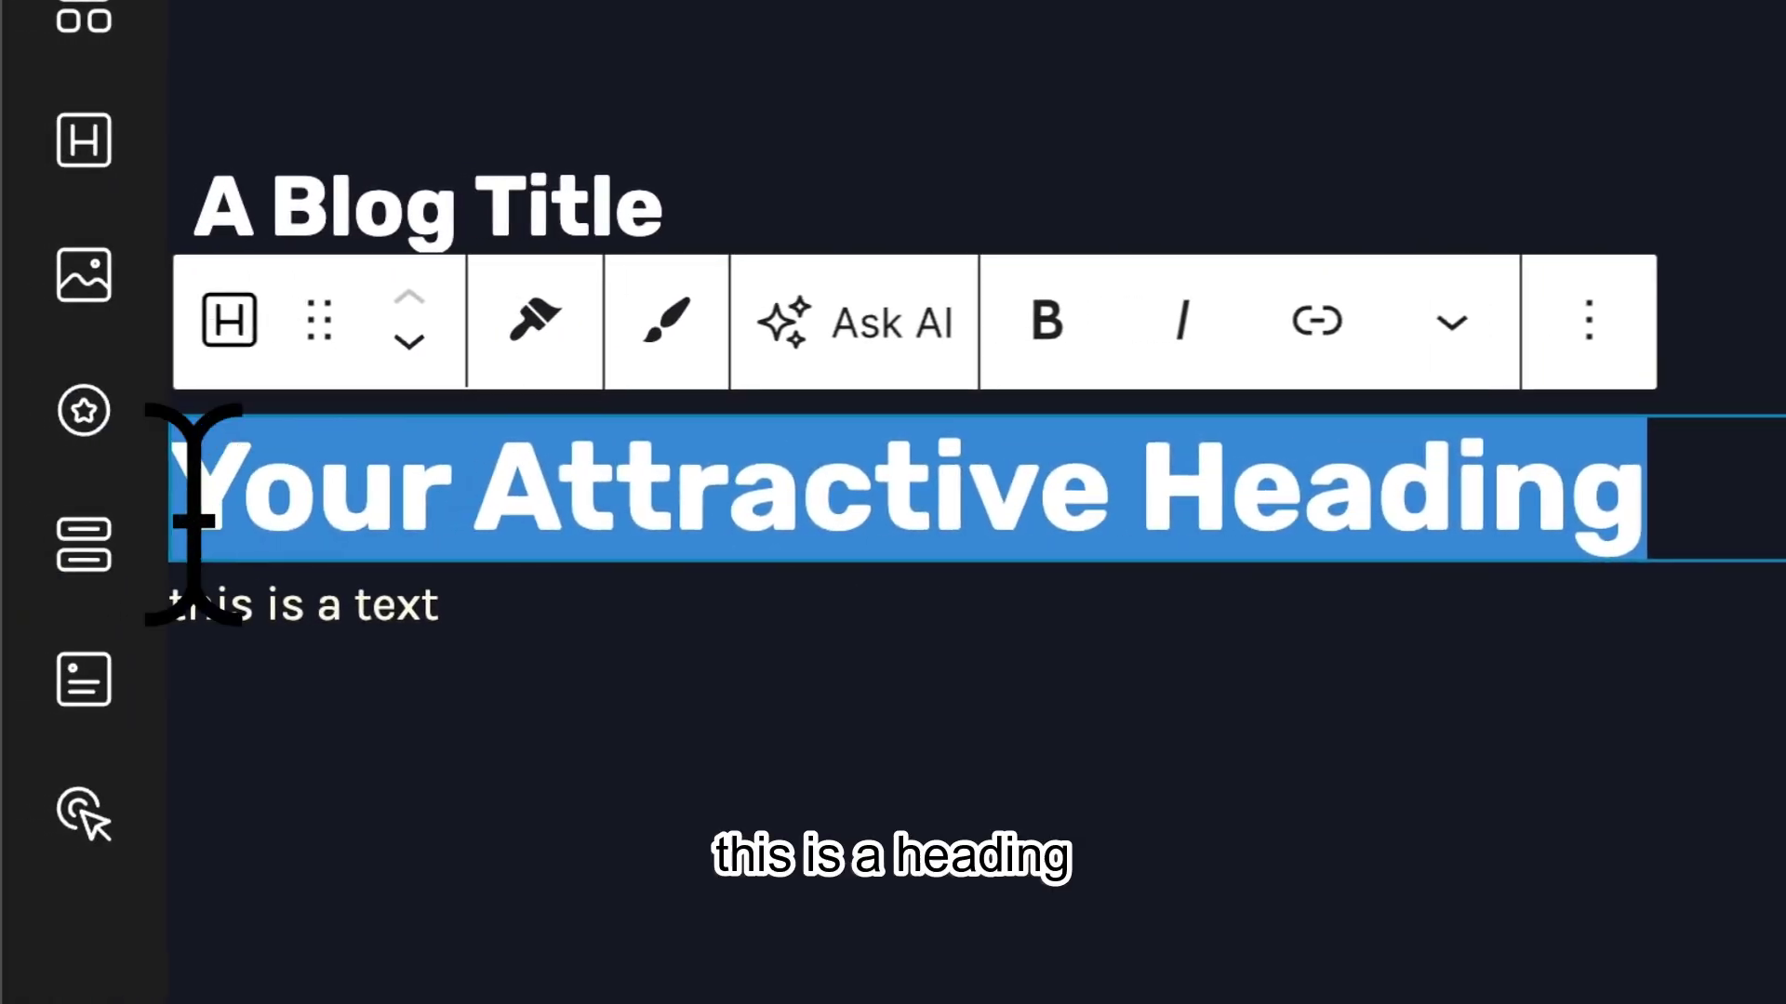
{"action": "type", "text": "This is a heading"}
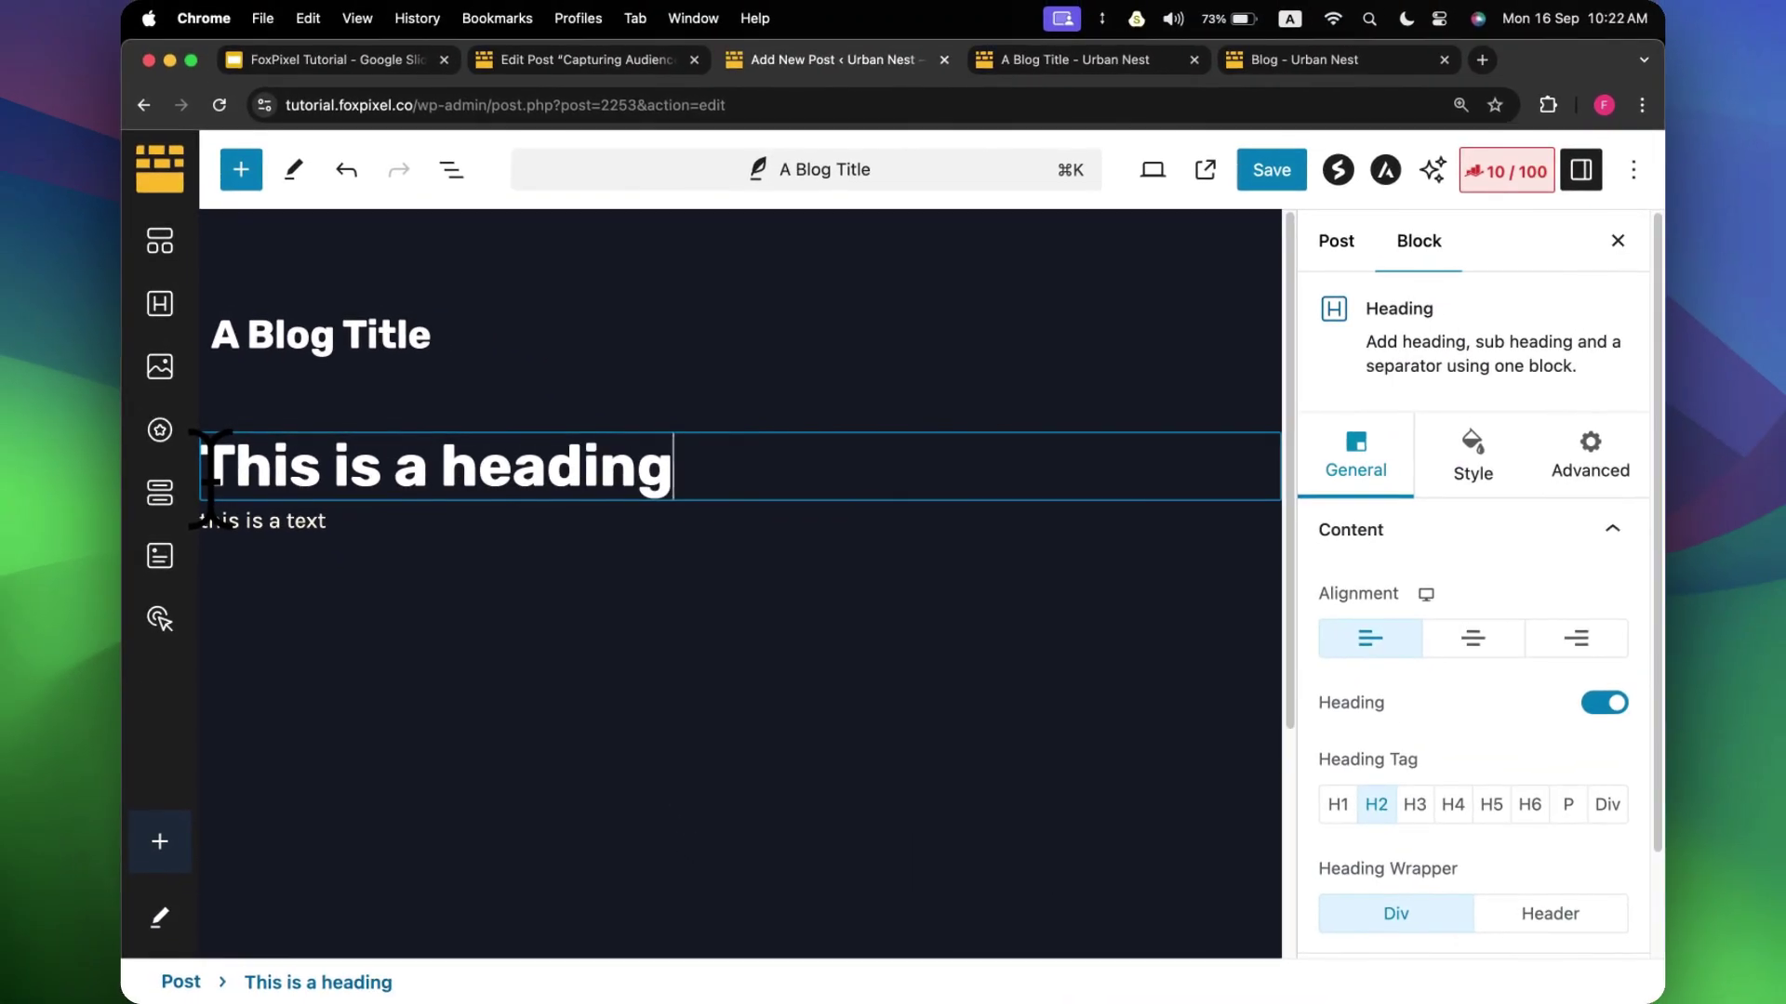
{"action": "left_click", "coordinate": [1296, 182]}
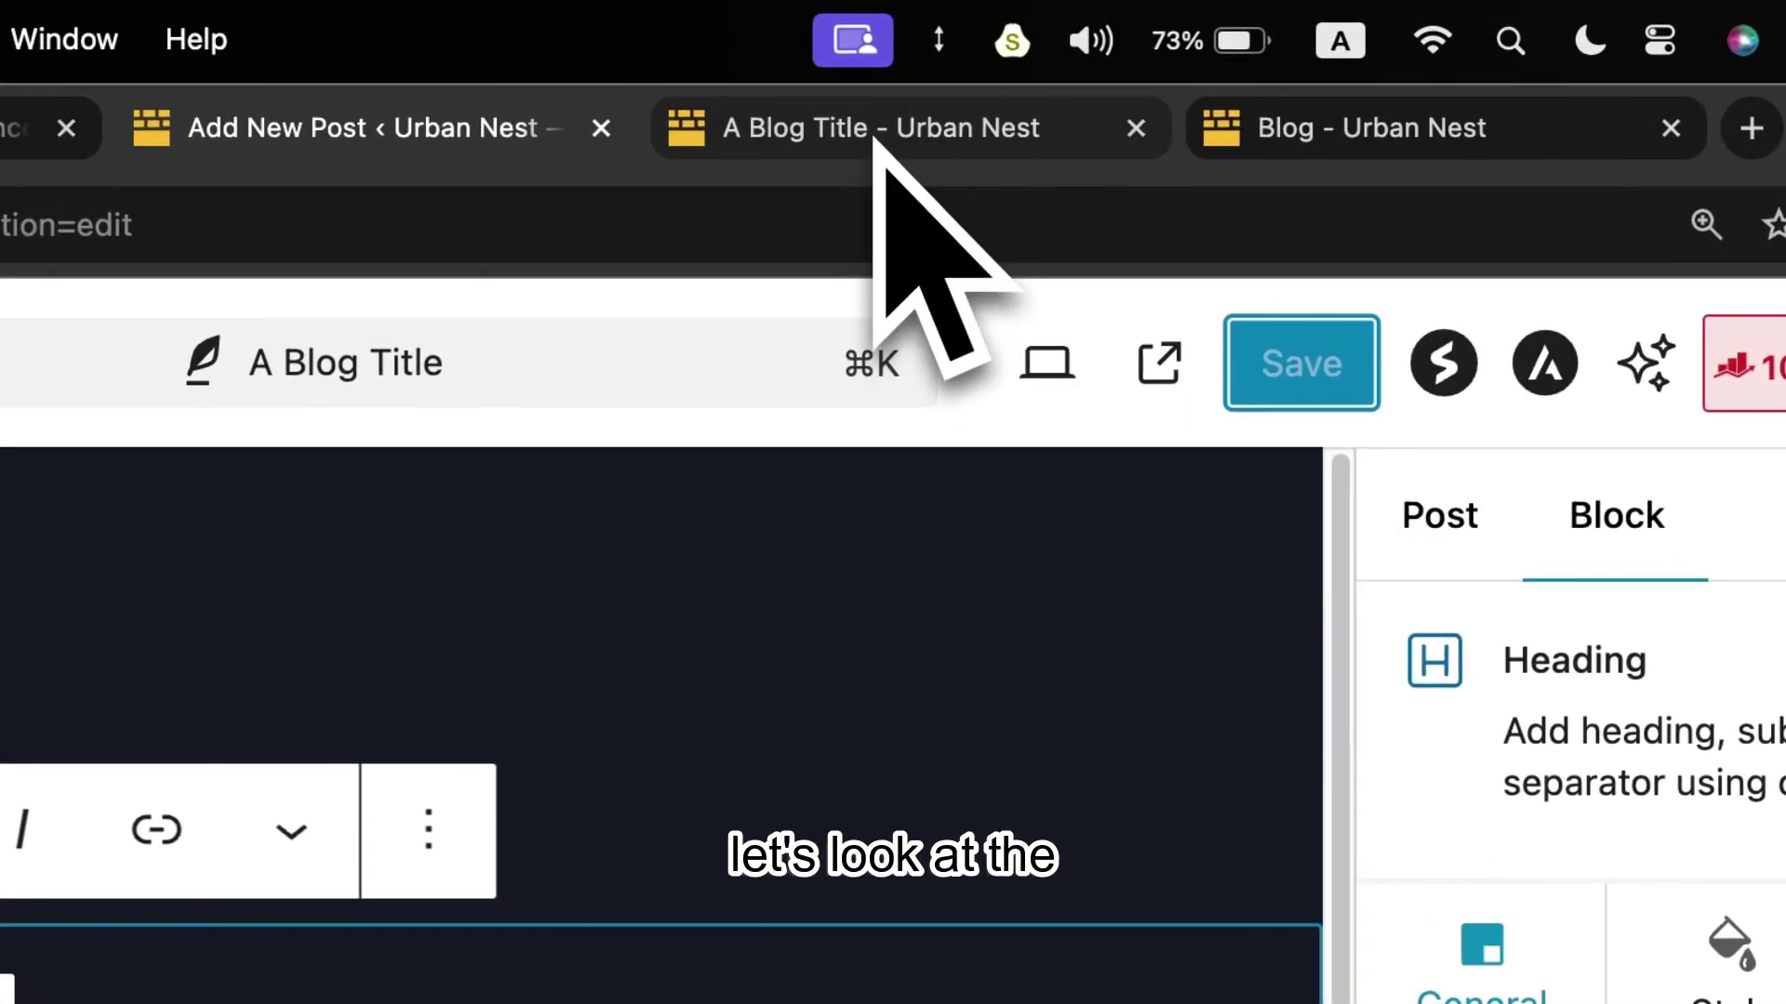
Reload the live "A Blog Title" post and check the heading and paragraph below the featured image.
{"action": "left_click", "coordinate": [872, 140]}
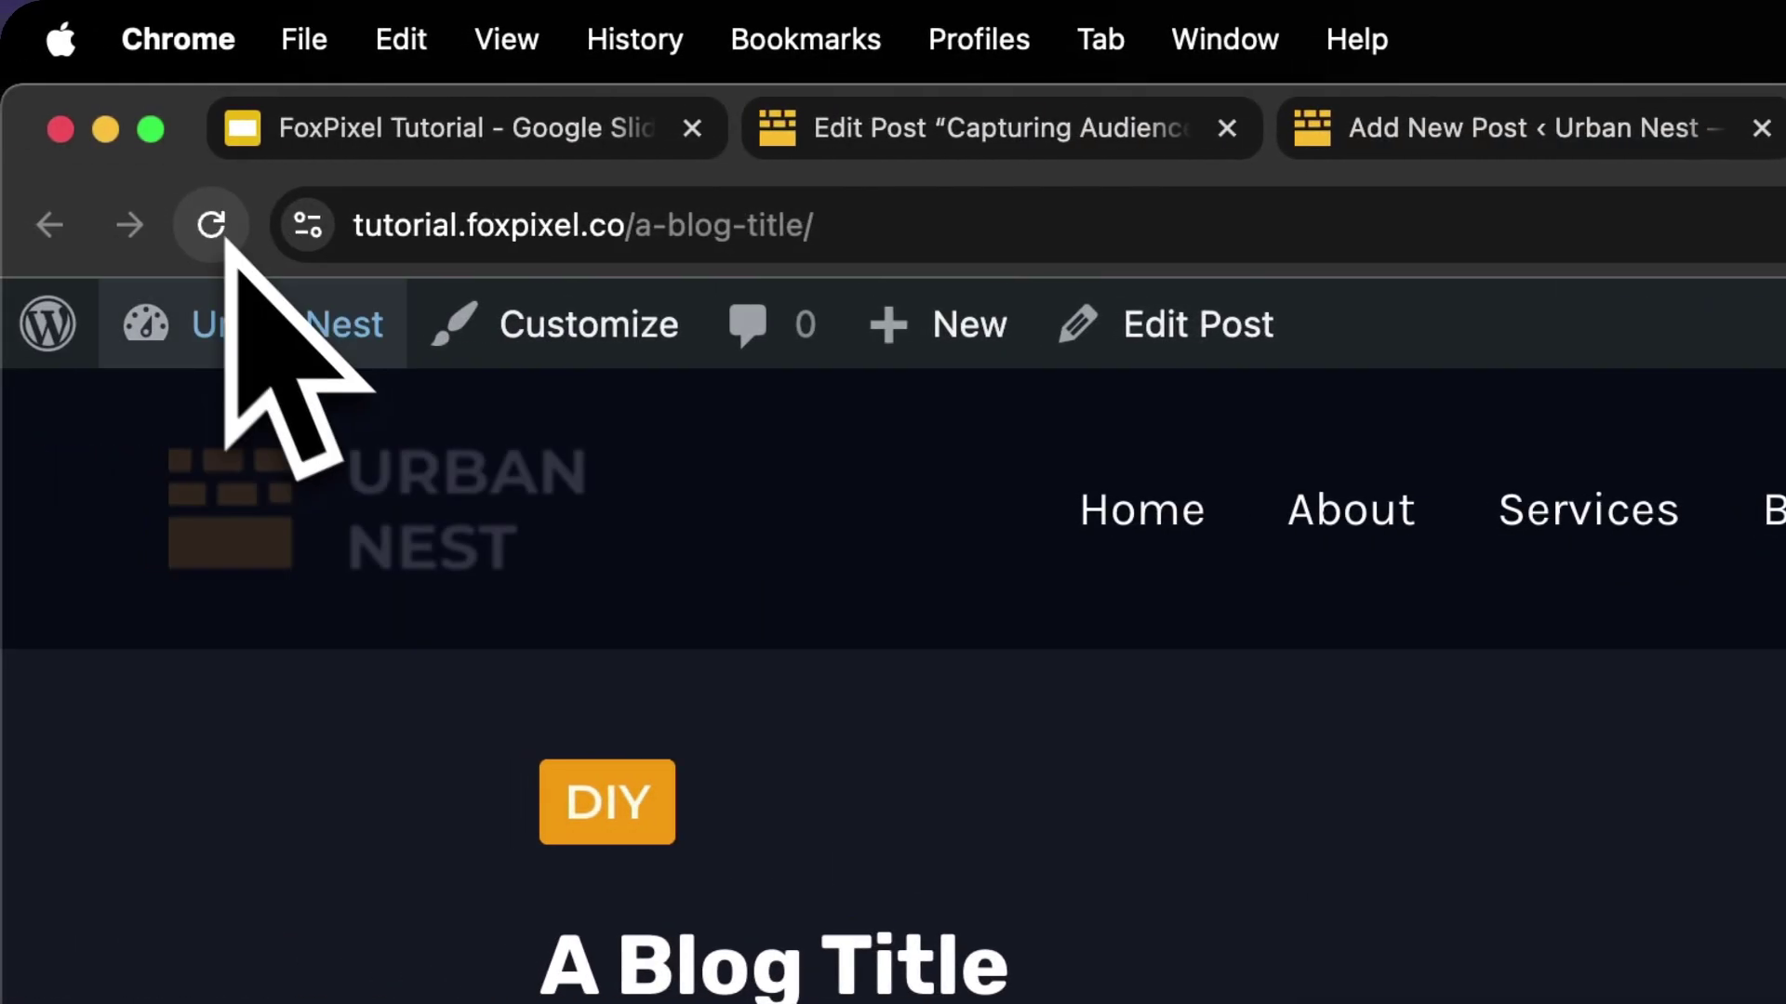
{"action": "left_click", "coordinate": [213, 225]}
{"action": "scroll", "coordinate": [1721, 995], "scroll_direction": "down", "scroll_amount": 10}
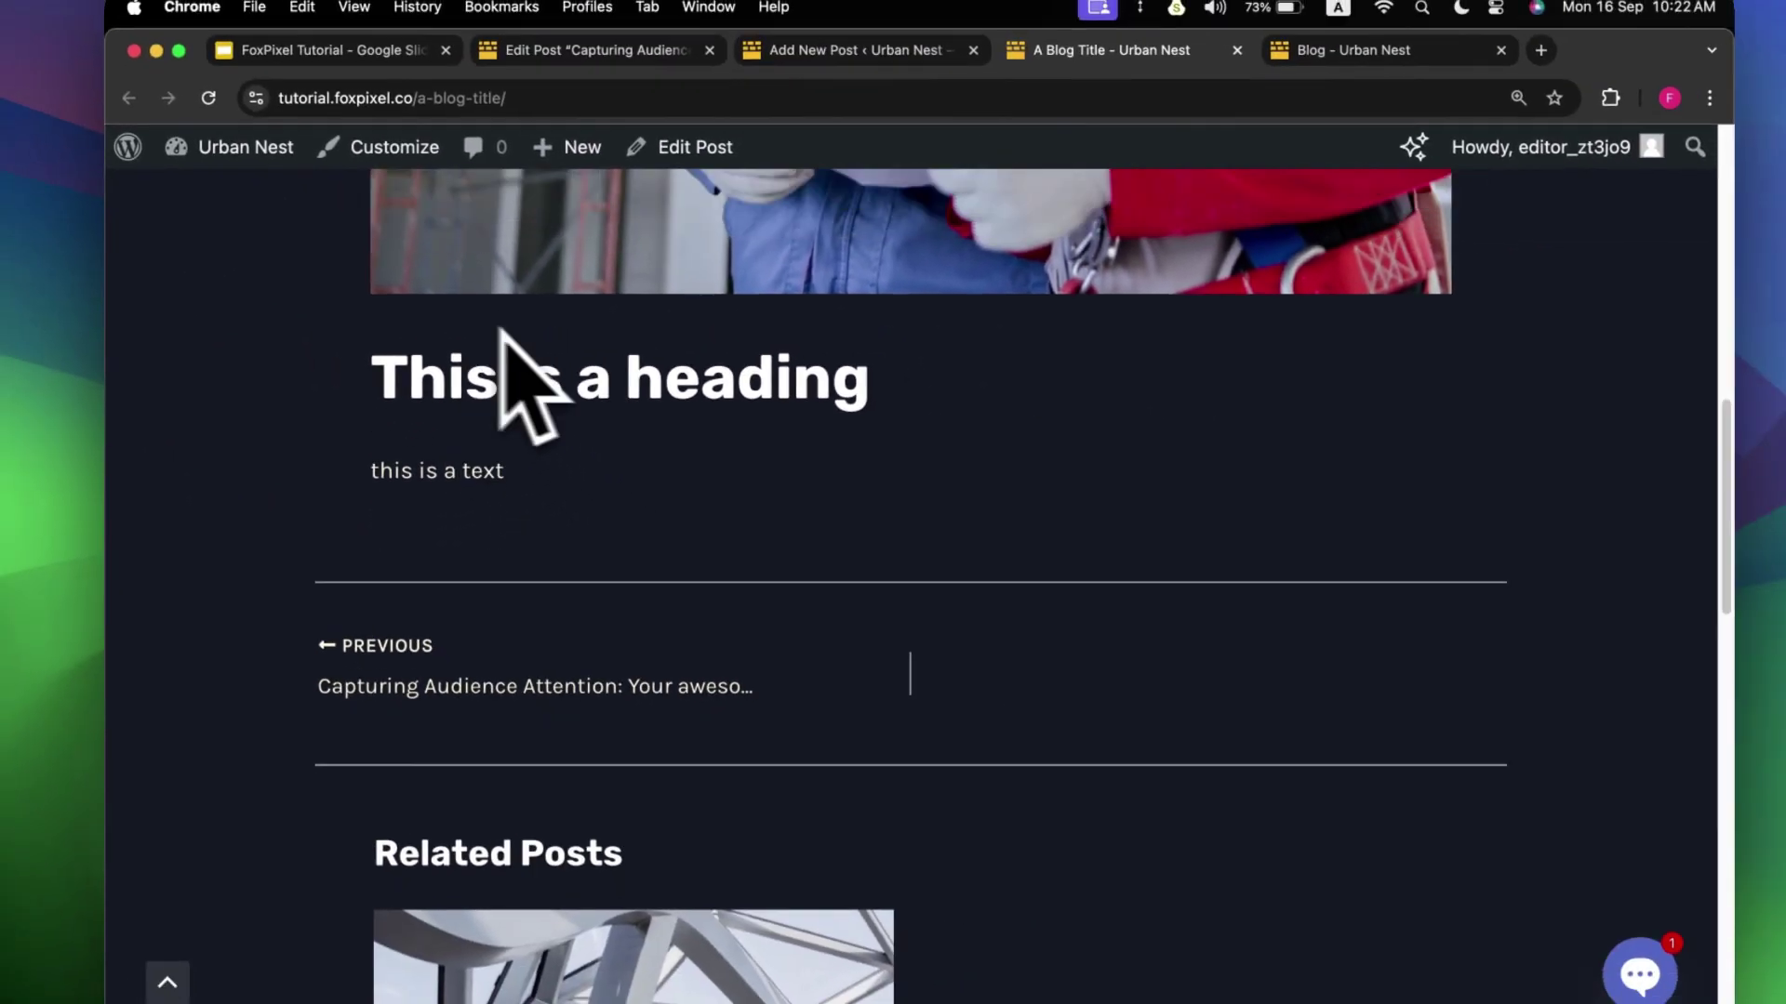
Switch to the live Blog page and reload it to check how the posts are listed.
{"action": "scroll", "coordinate": [981, 228], "scroll_direction": "up", "scroll_amount": 3}
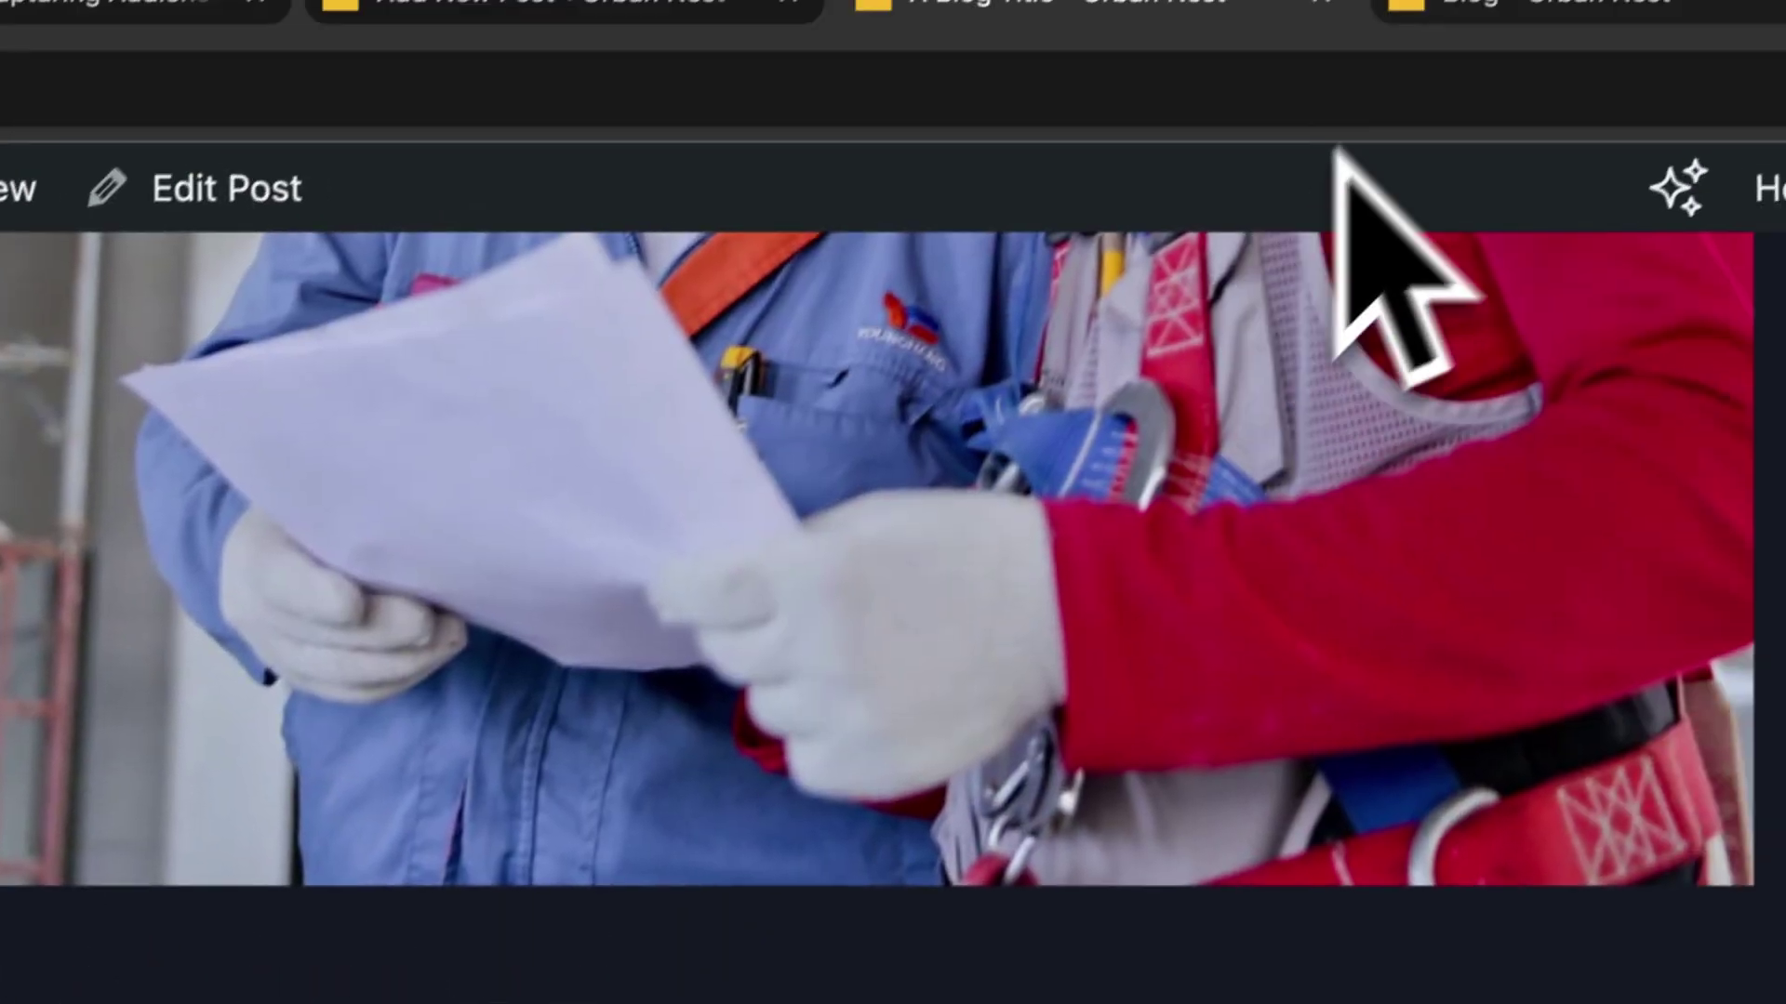
{"action": "left_click", "coordinate": [1273, 62]}
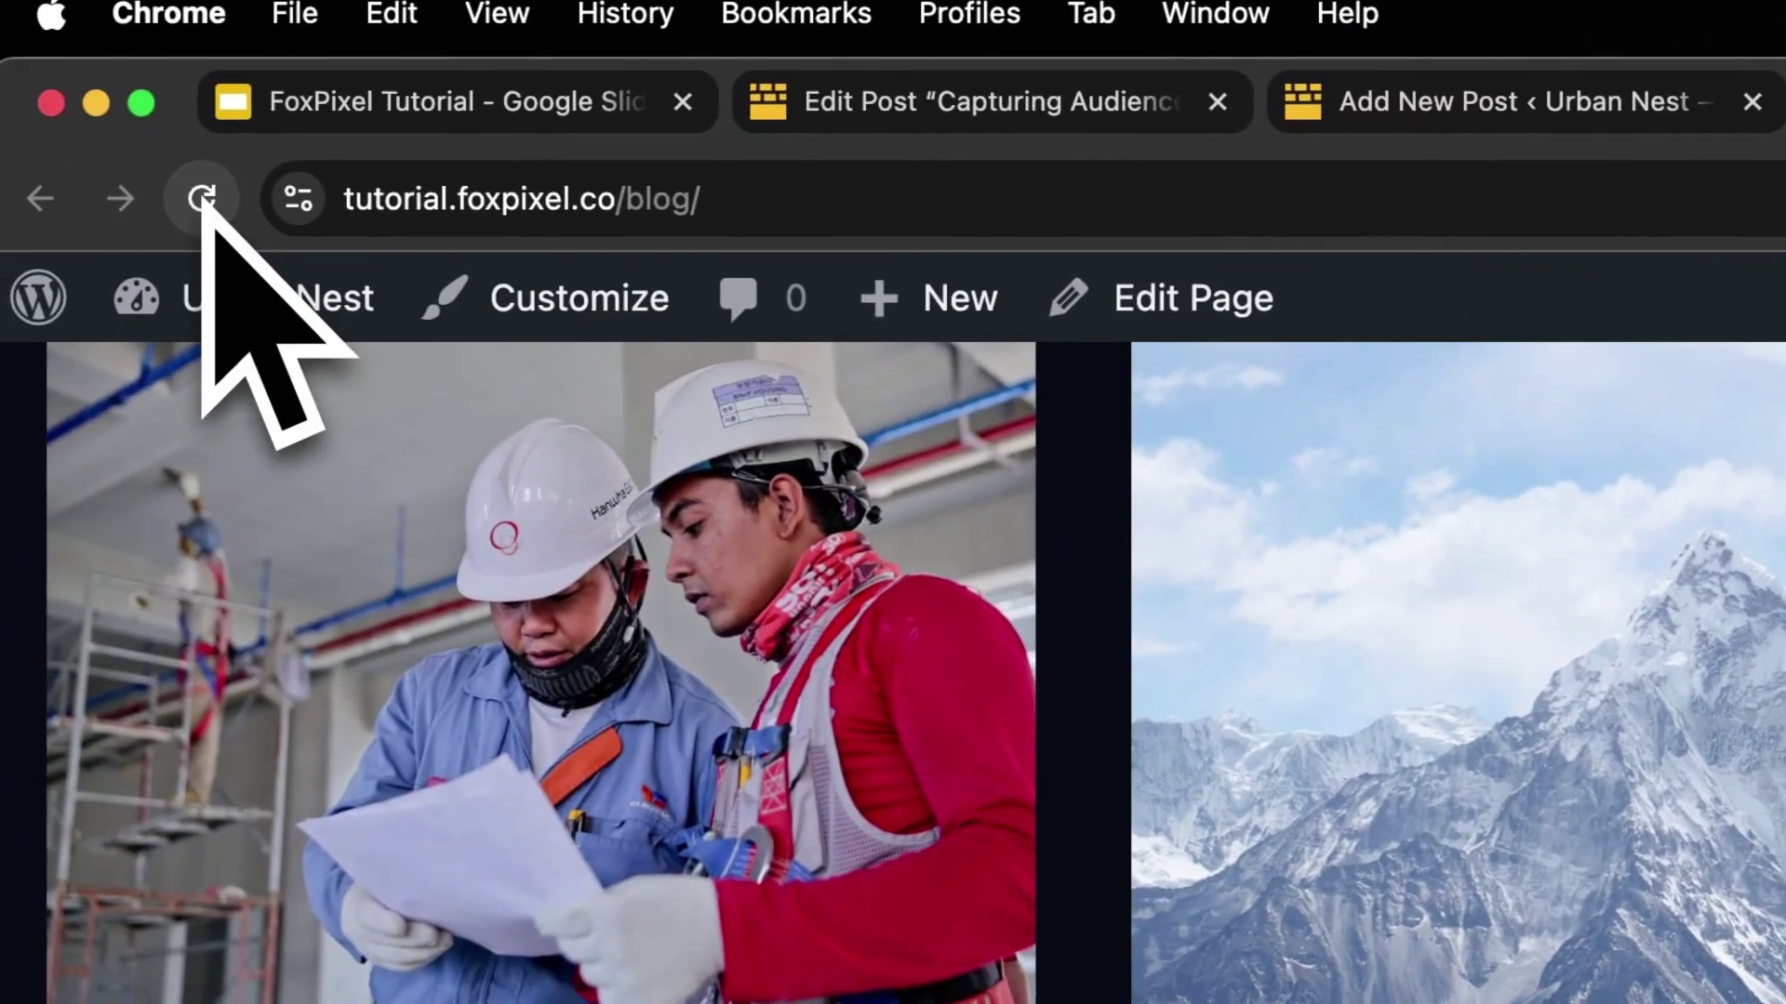
{"action": "left_click", "coordinate": [202, 198]}
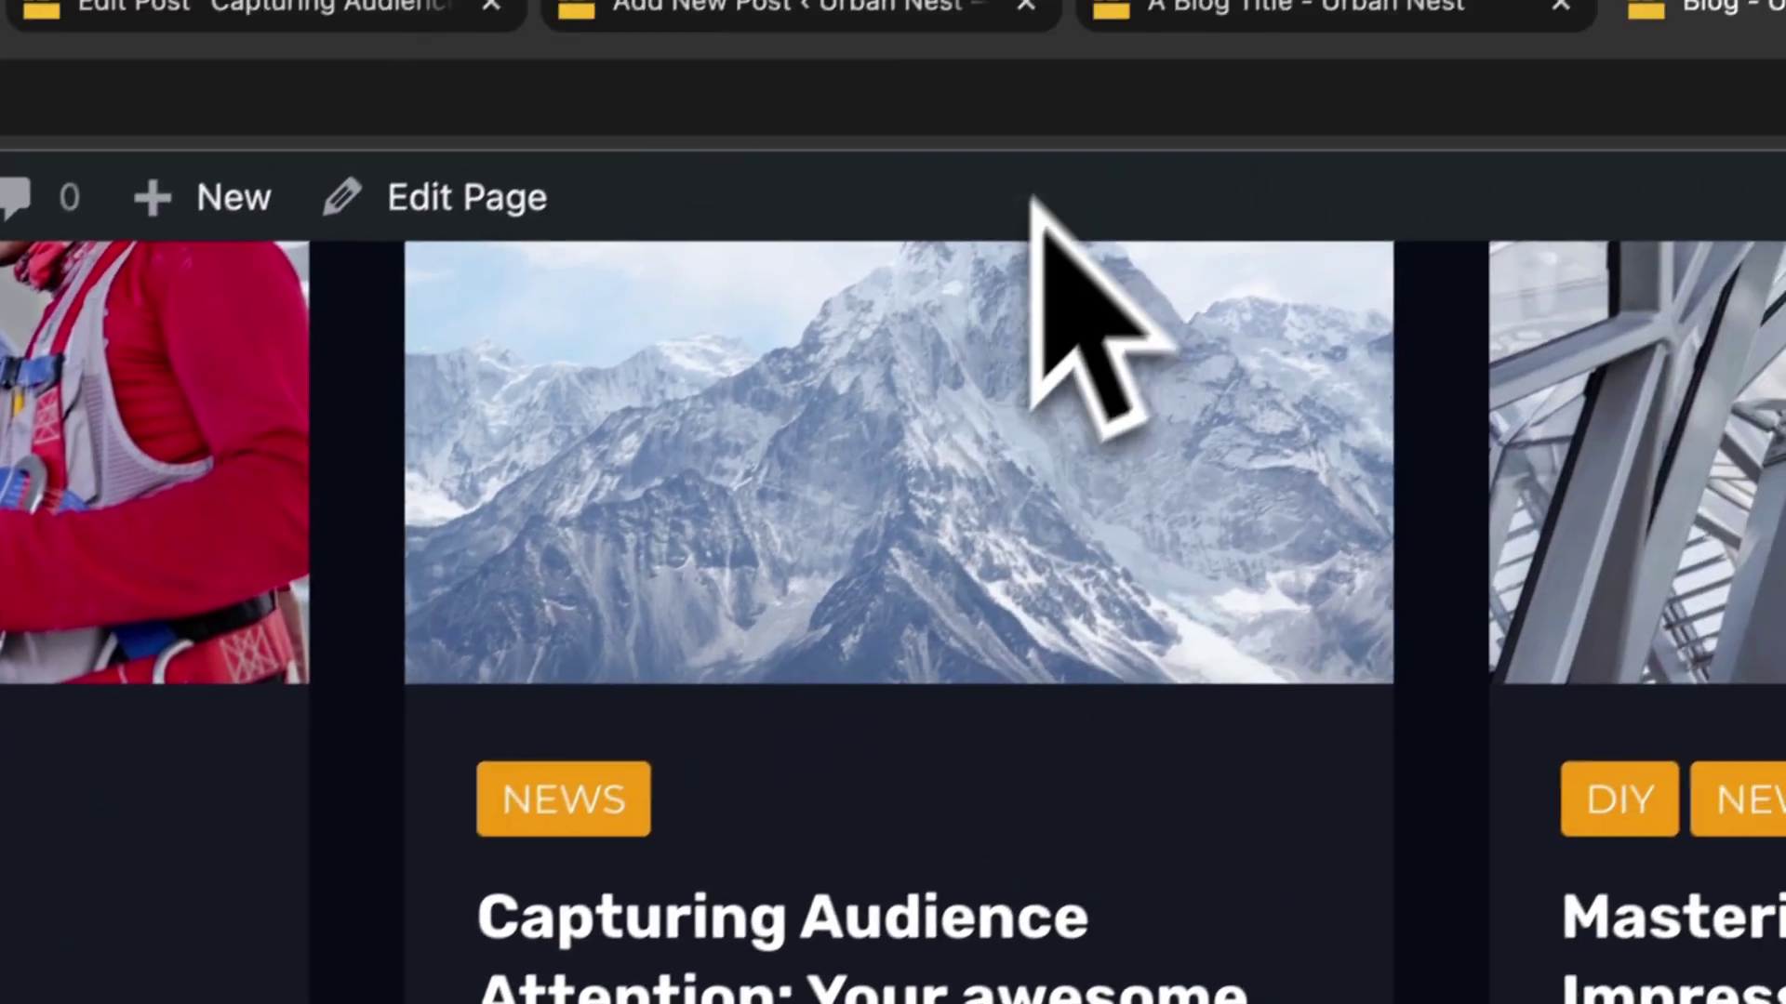
Return to the "A Blog Title" editor, set the font size of the "This is a heading" block to 24 px and save the post.
{"action": "left_click", "coordinate": [1114, 104]}
{"action": "left_click", "coordinate": [735, 115]}
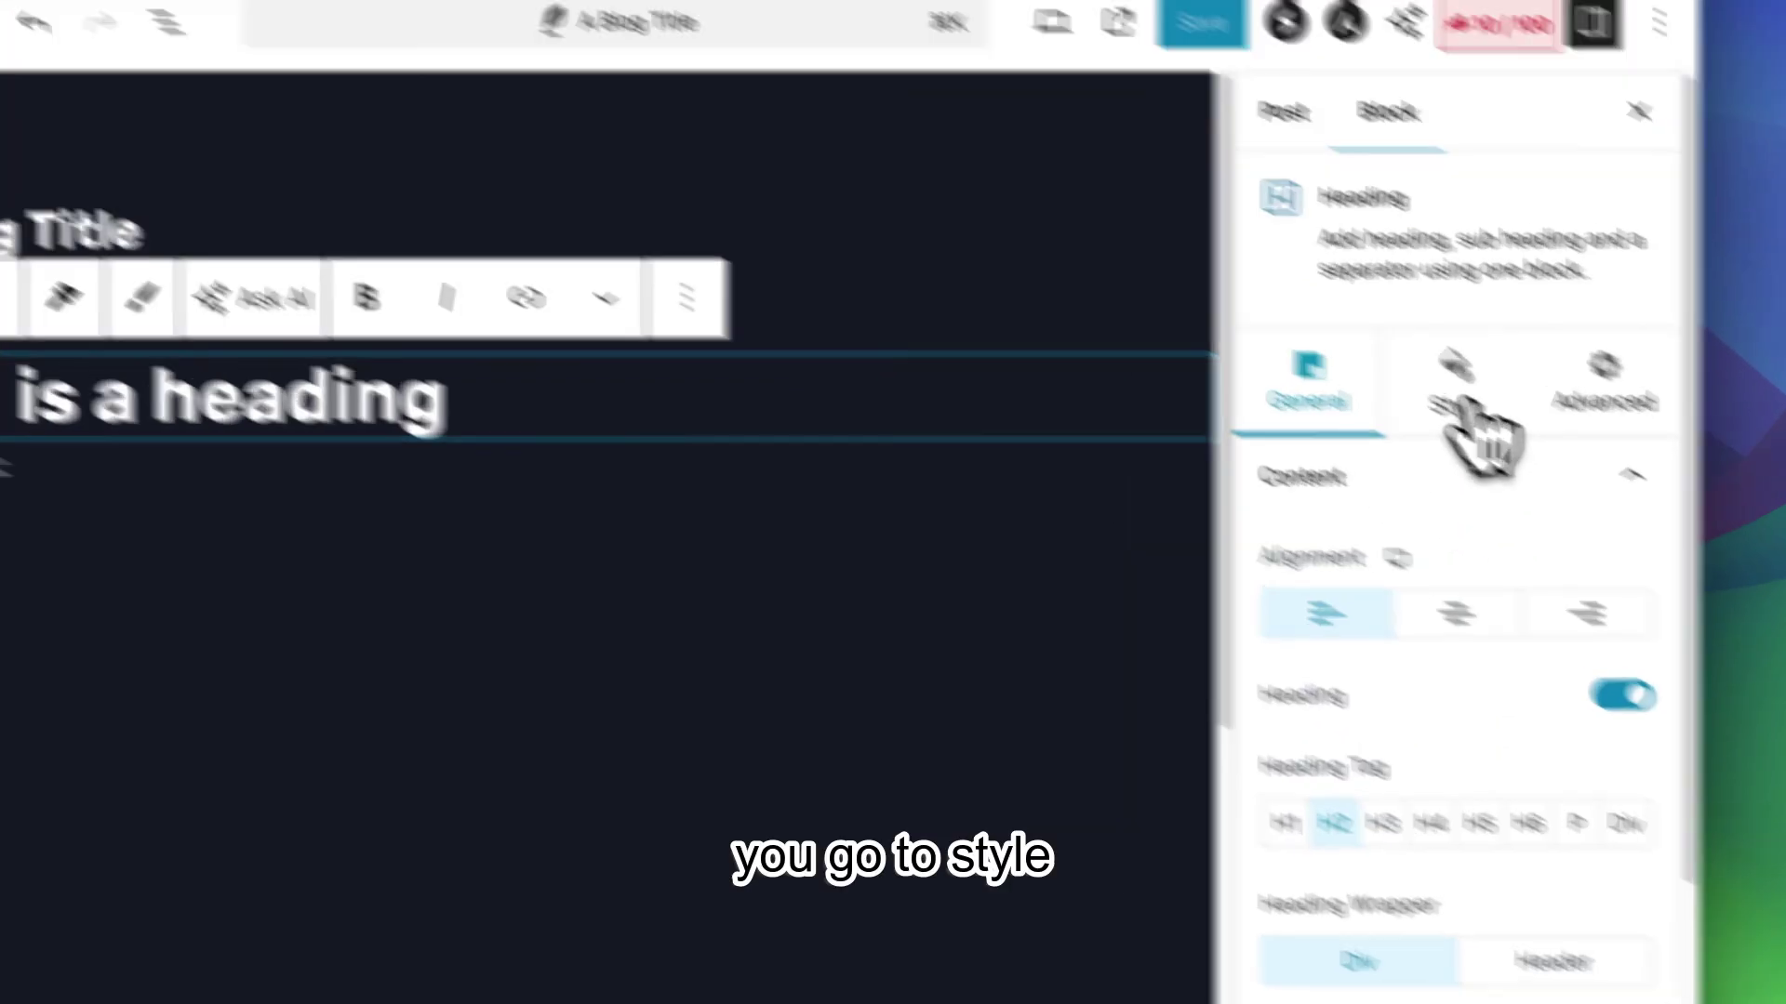
{"action": "left_click", "coordinate": [1475, 473]}
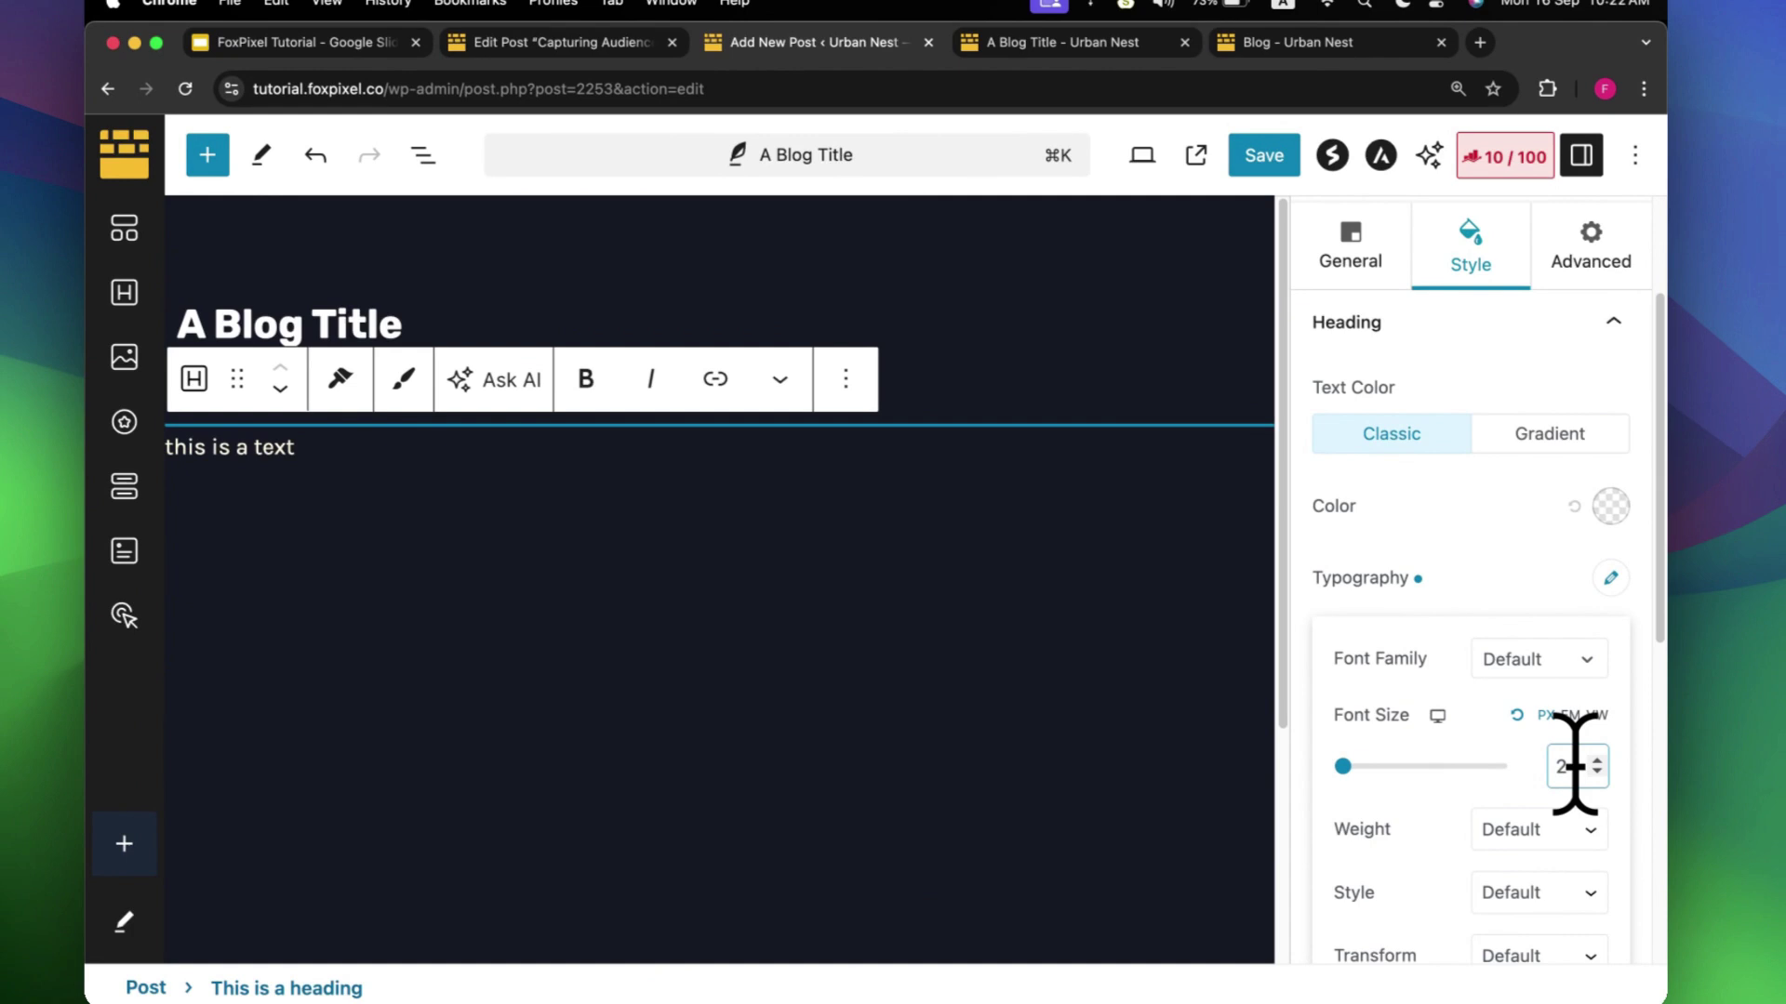
{"action": "type", "text": "4"}
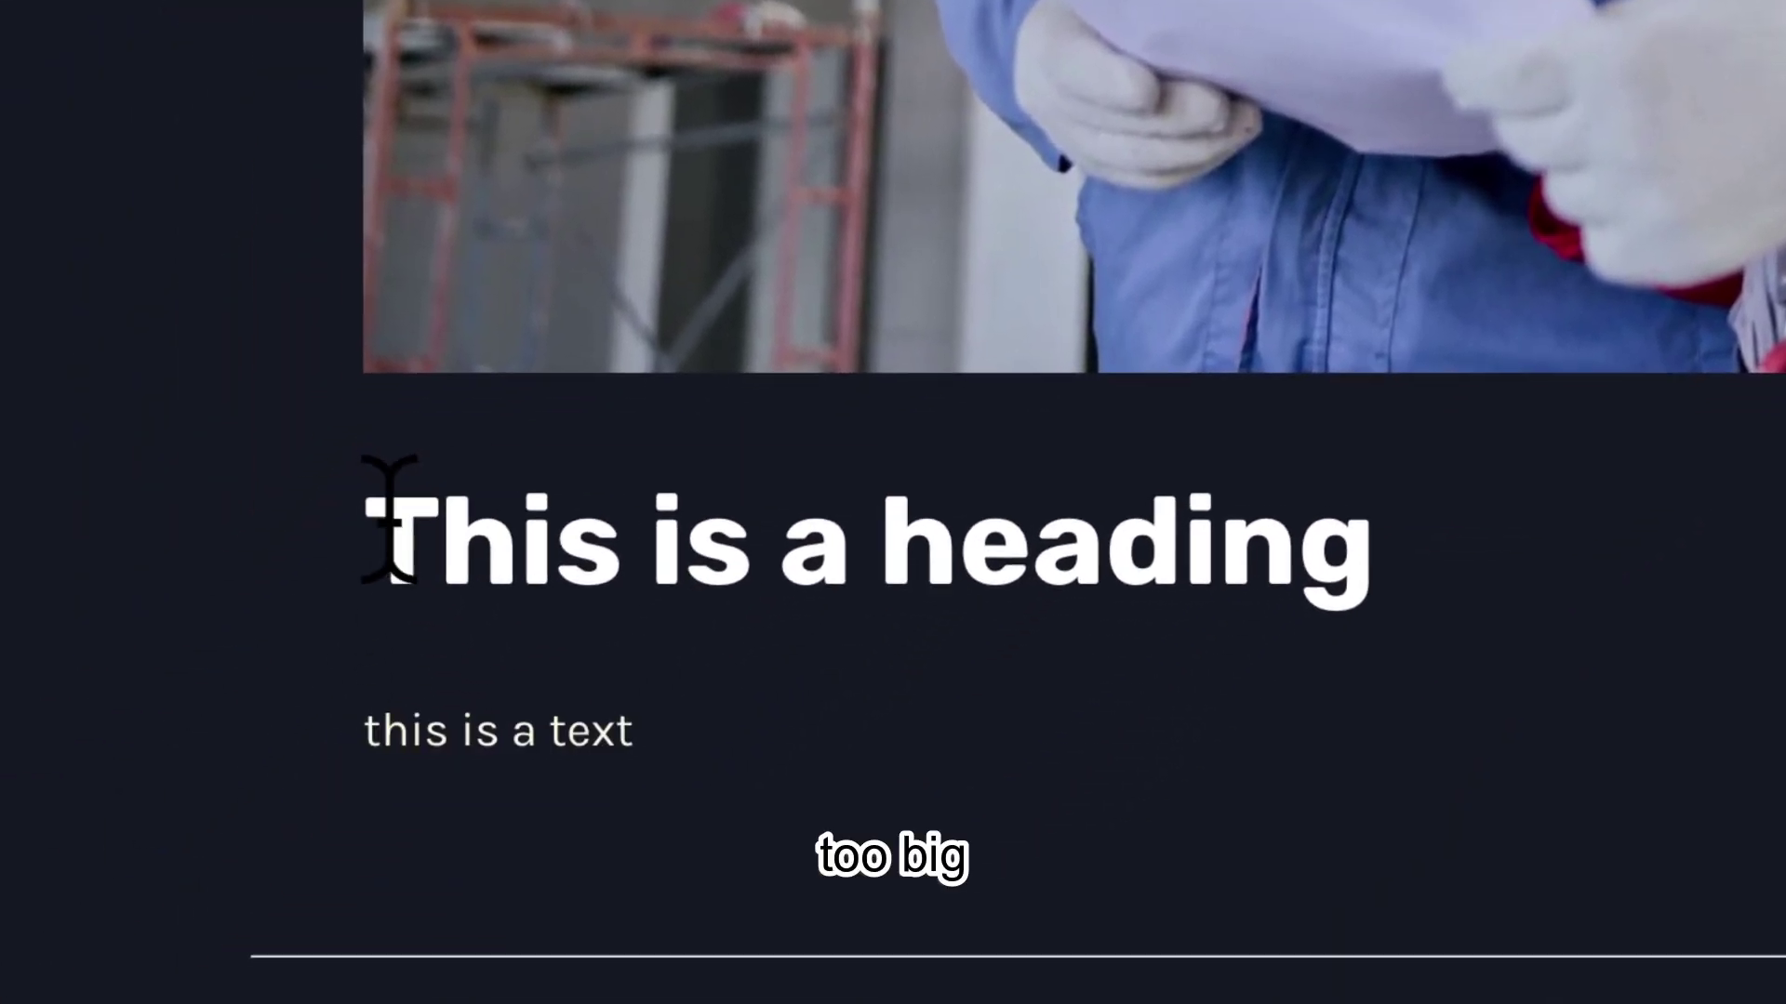
{"action": "left_click_drag", "start_coordinate": [387, 518], "coordinate": [1142, 558]}
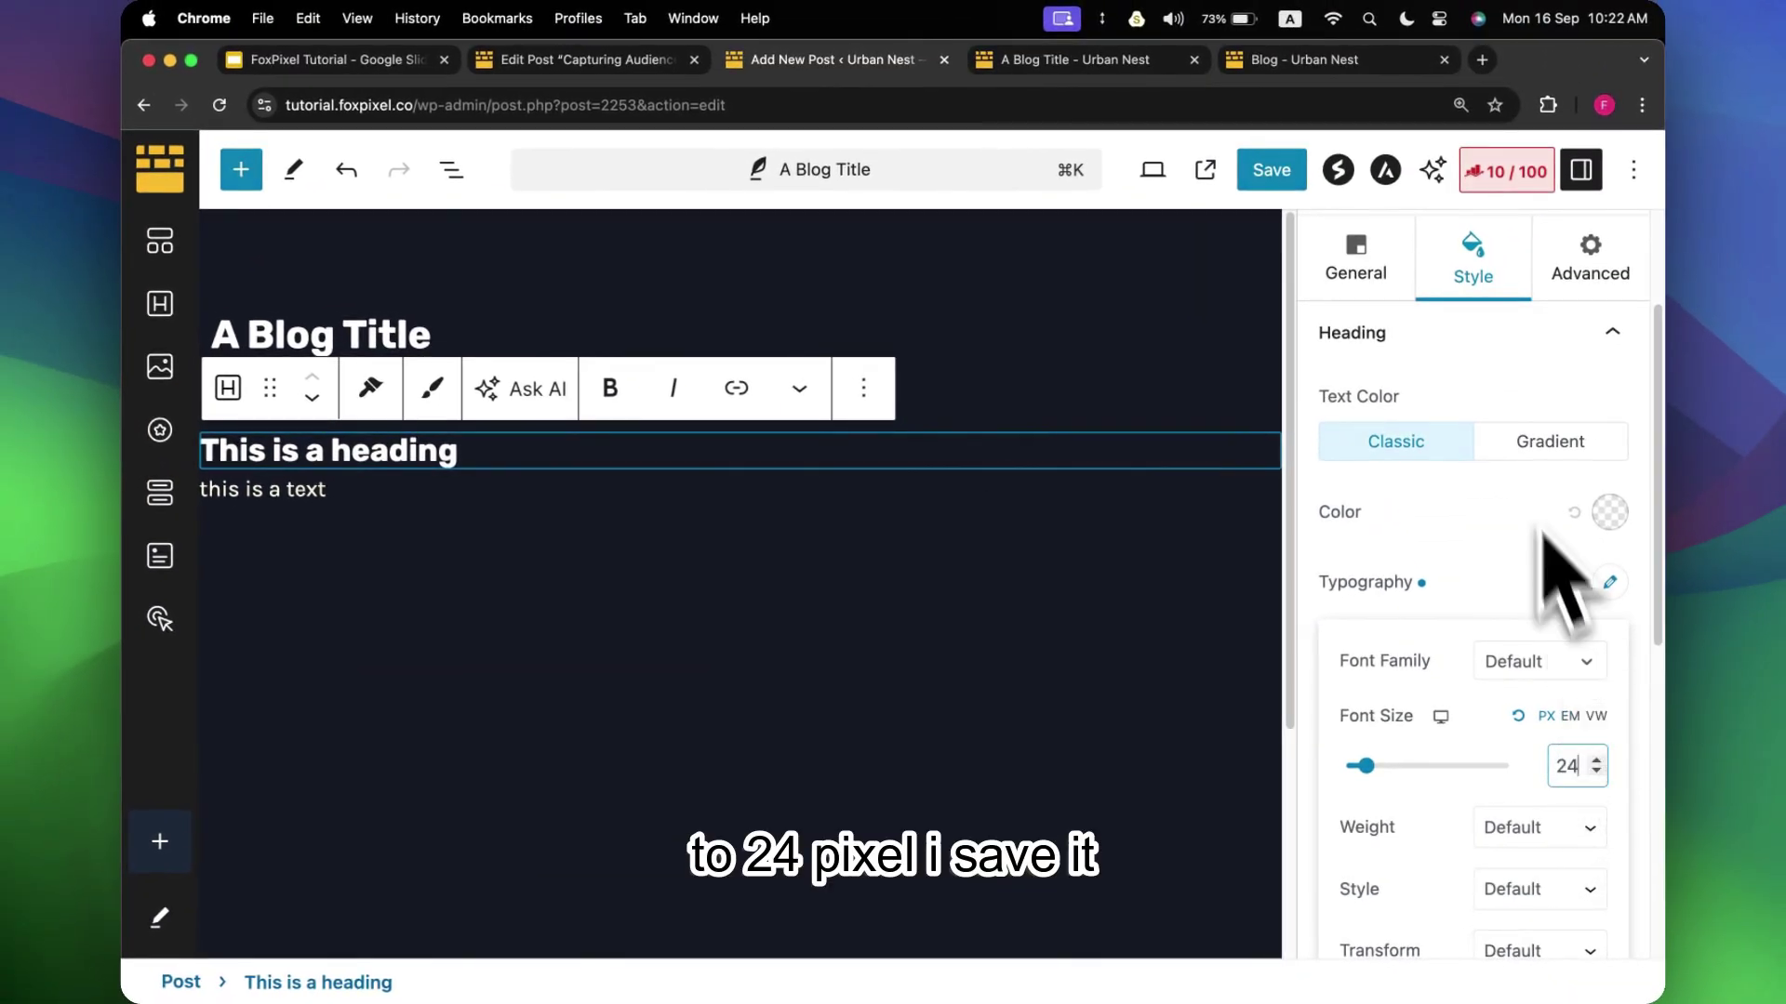
{"action": "left_click", "coordinate": [1306, 173]}
Reload the live "A Blog Title" post and check the heading's size.
{"action": "left_click", "coordinate": [1097, 65]}
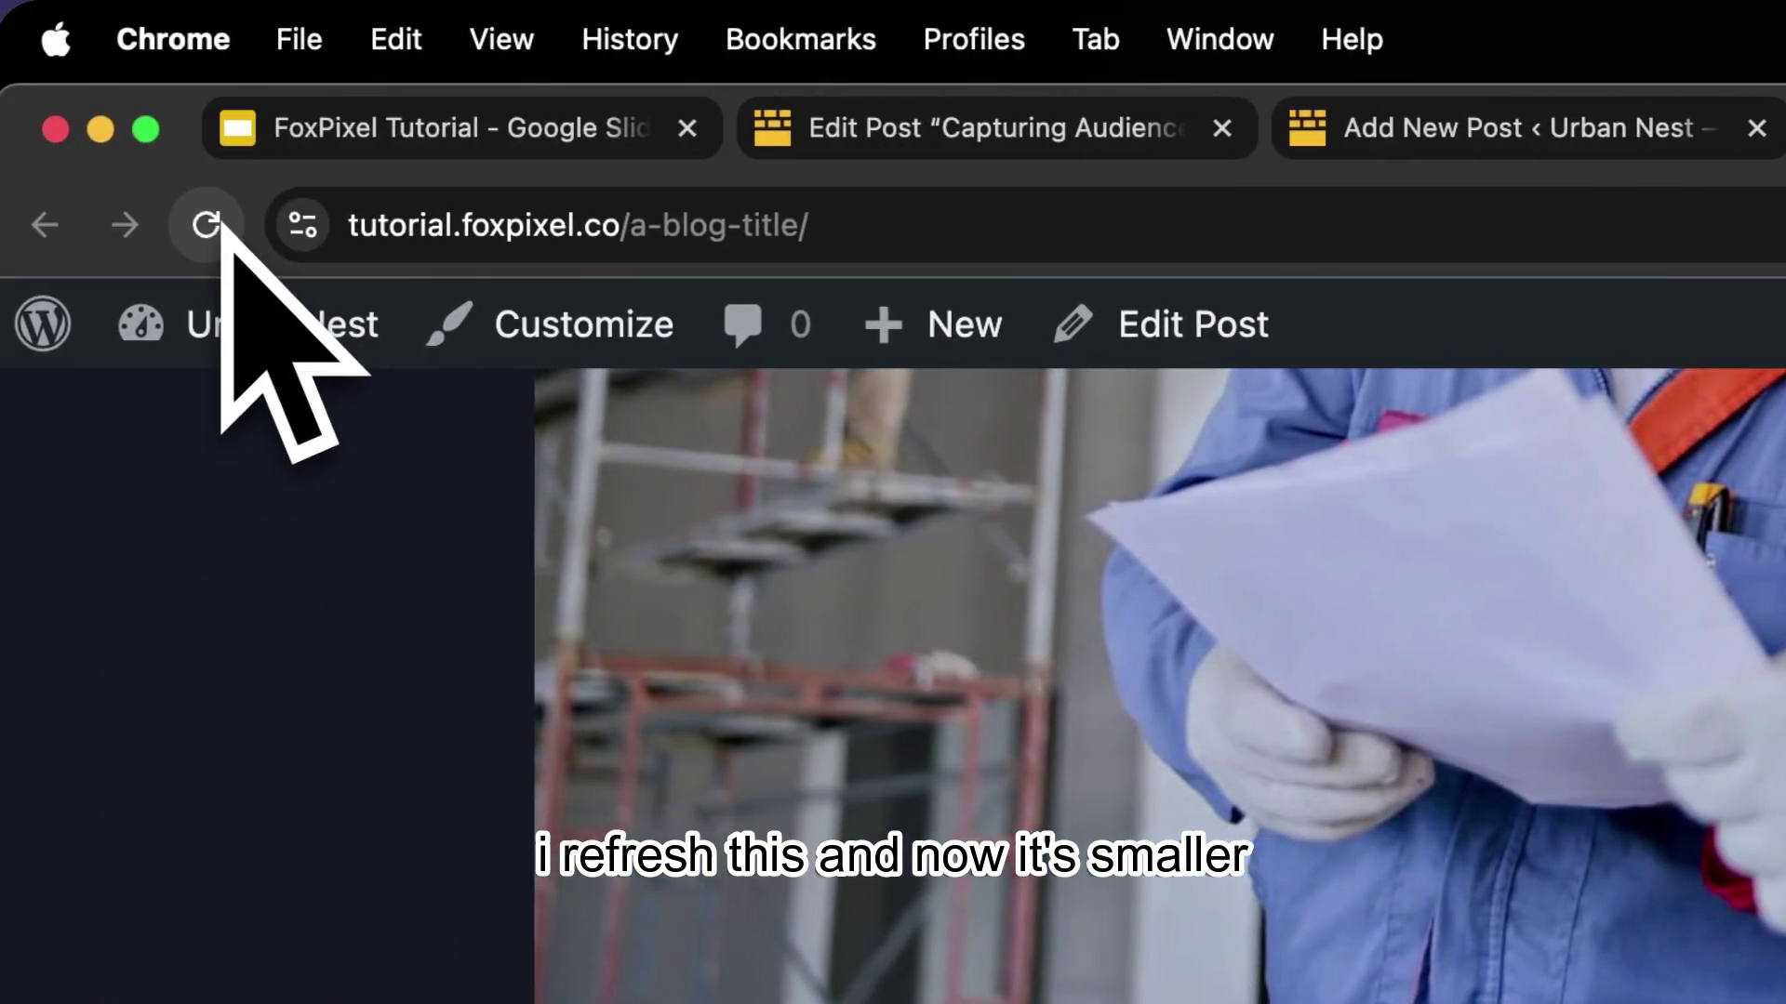
{"action": "left_click", "coordinate": [0, 223]}
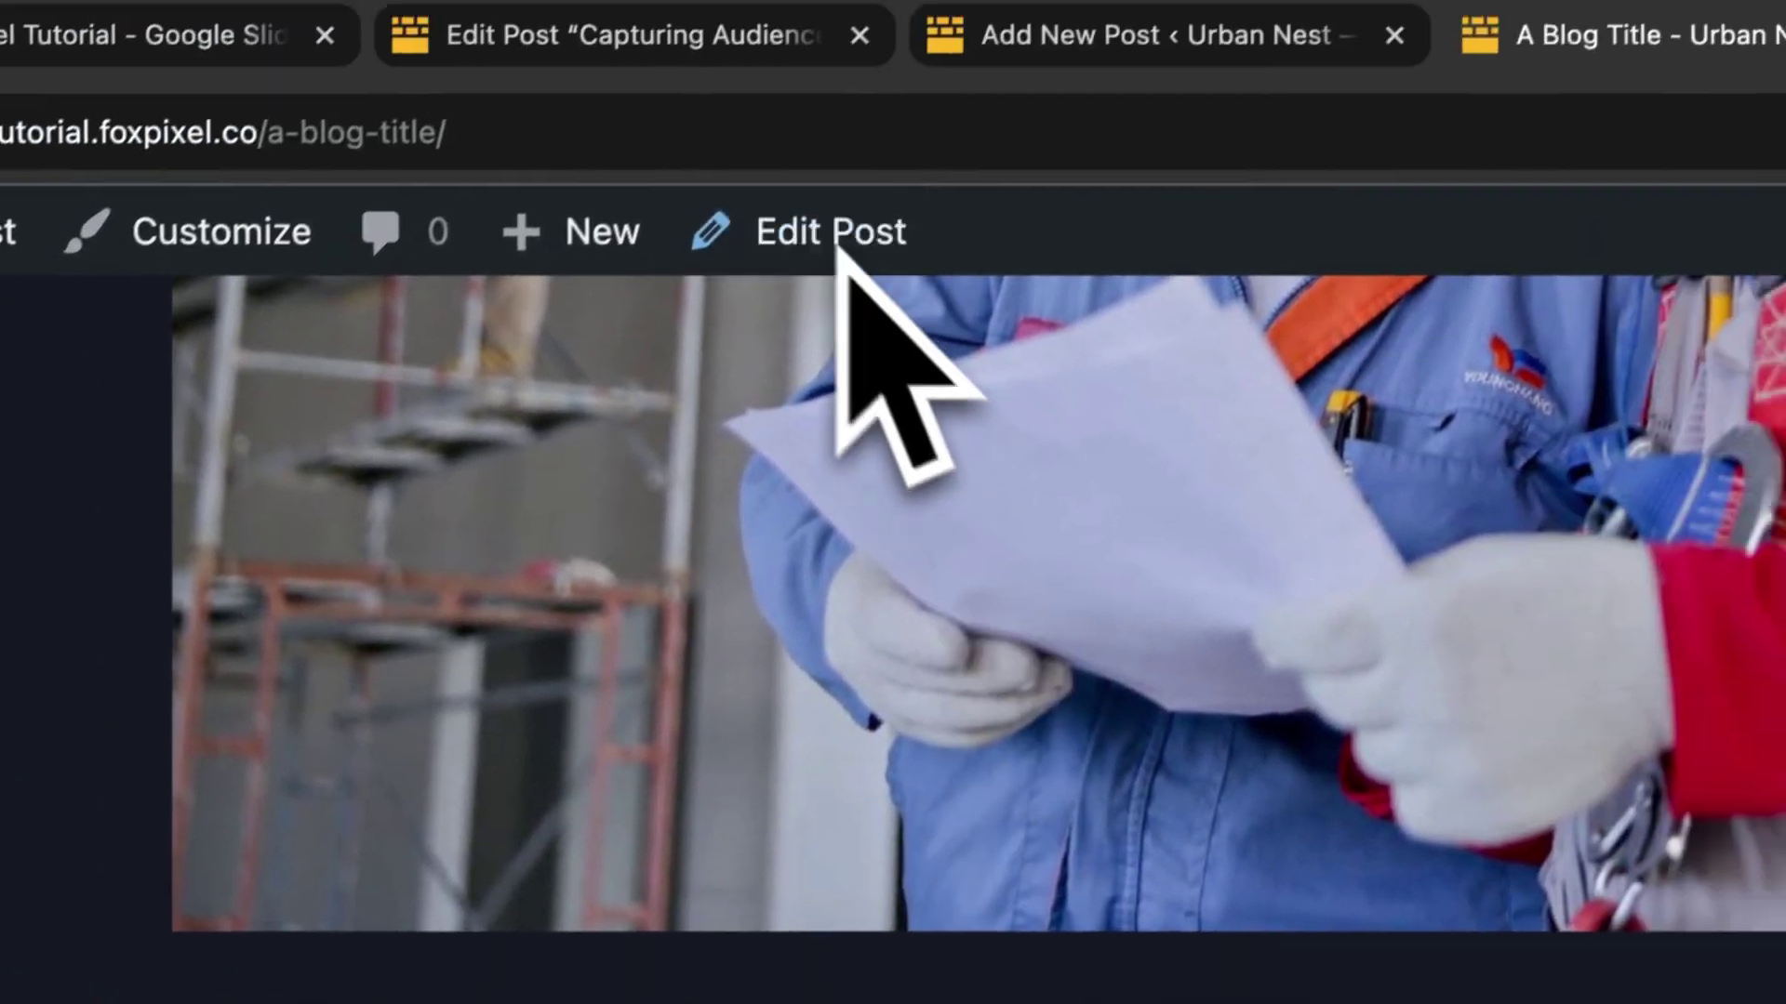
Return to the post editor and append "hfjkdhskfds" to the "this is a text" paragraph, with an empty paragraph below it.
{"action": "left_click", "coordinate": [1136, 32]}
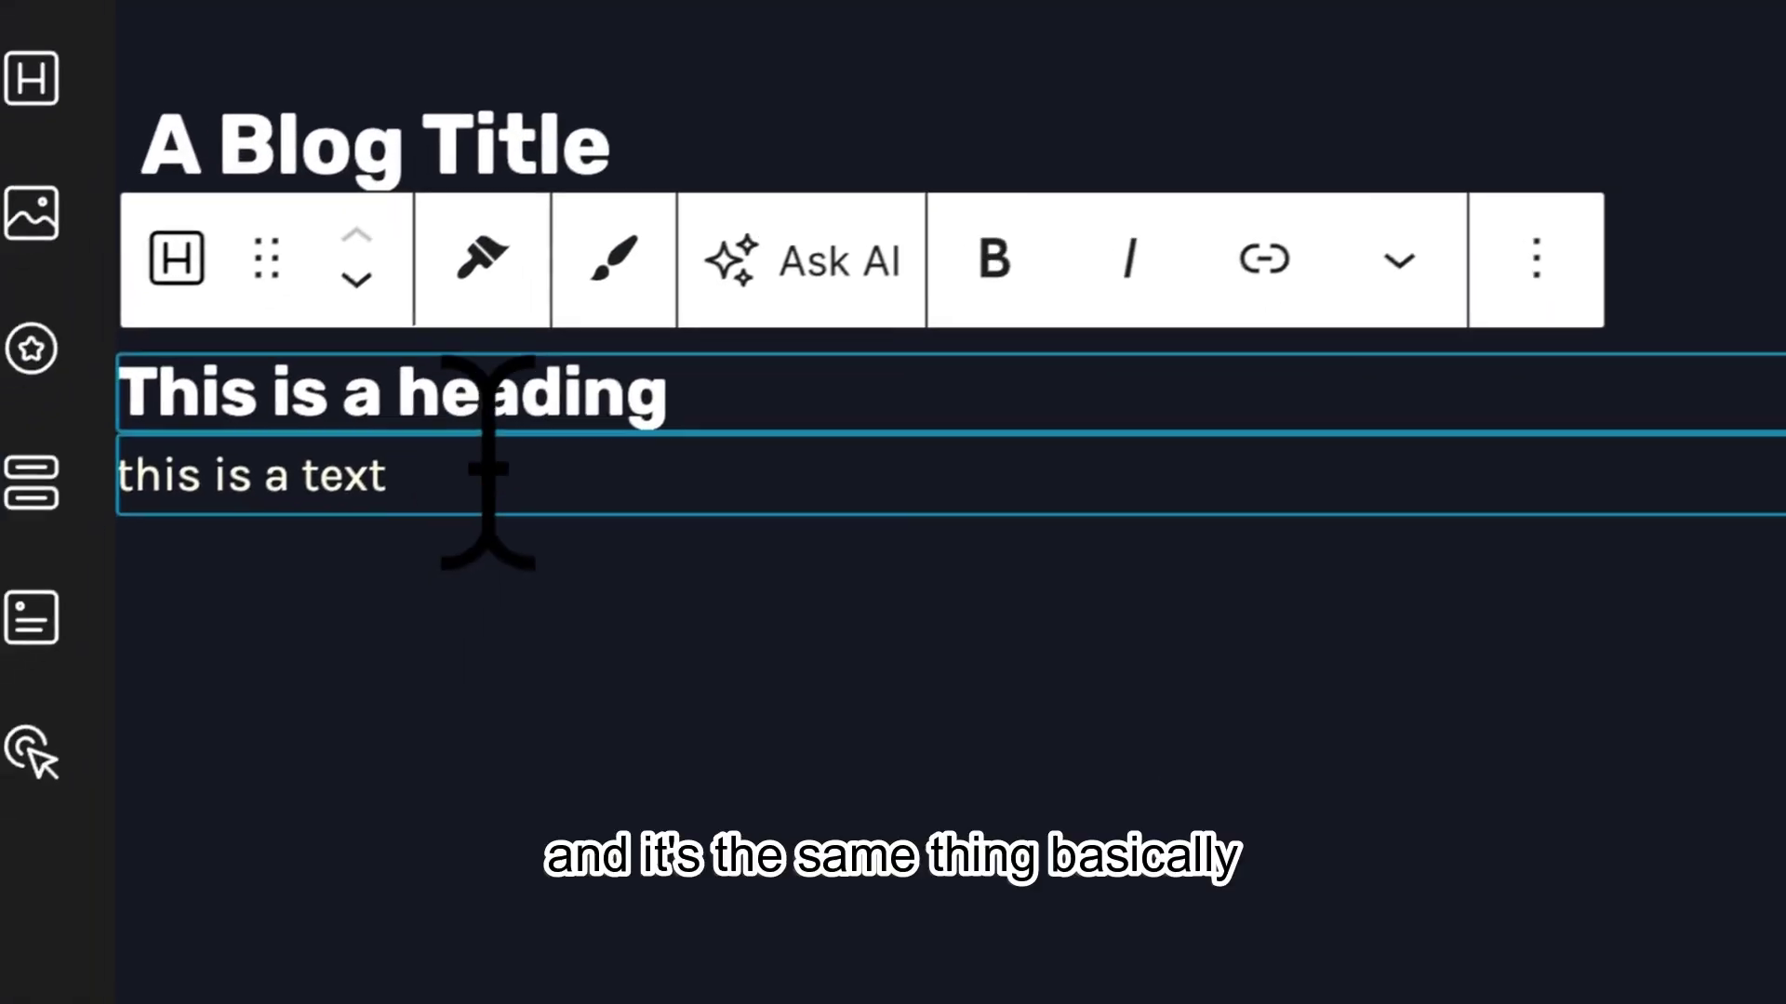
{"action": "left_click", "coordinate": [693, 410]}
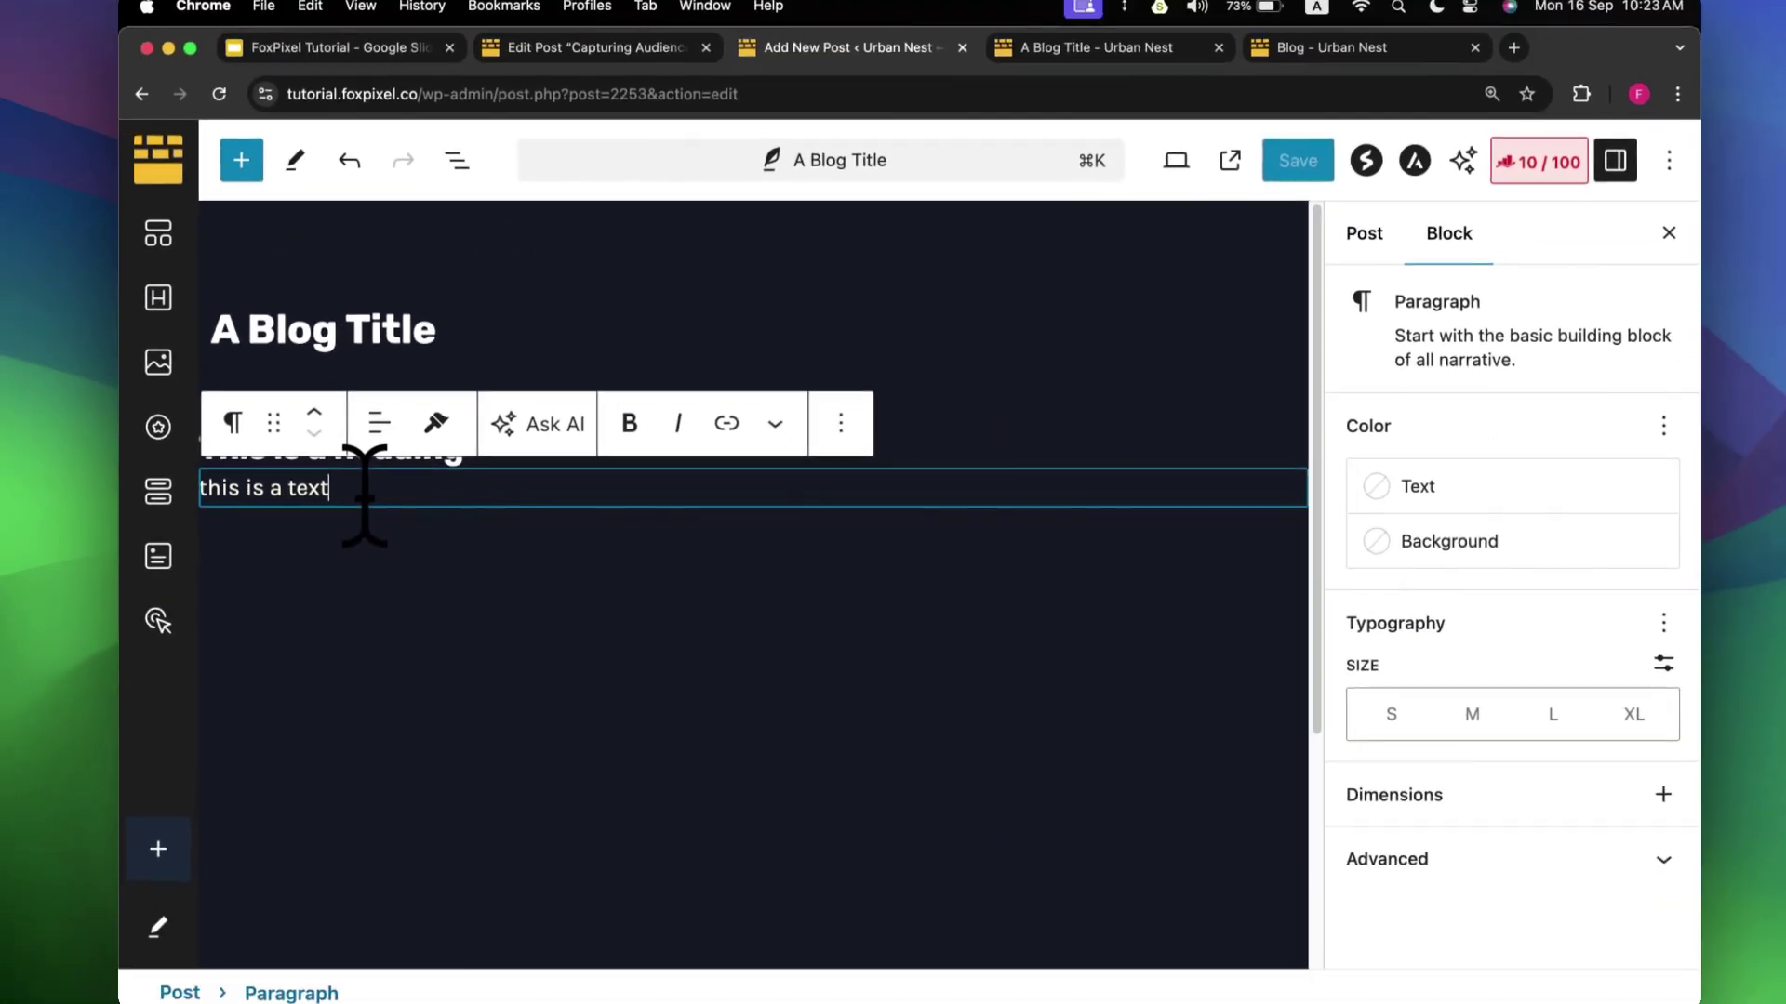
{"action": "left_click", "coordinate": [423, 495]}
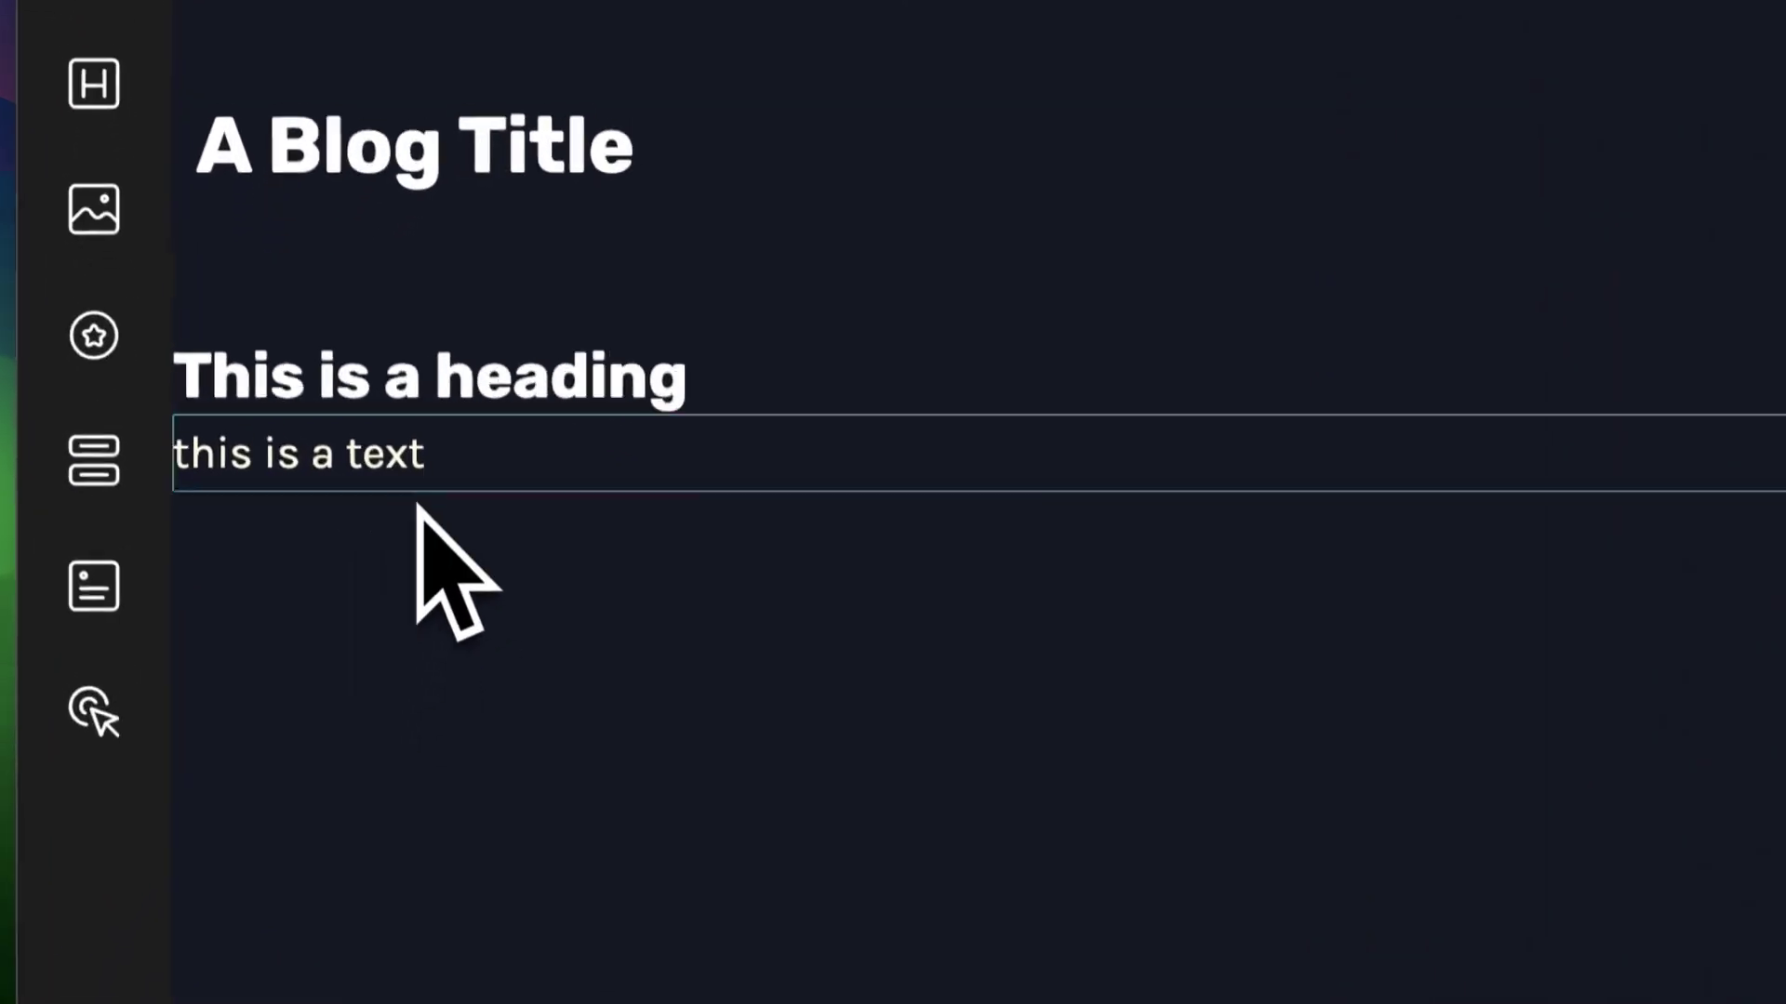
{"action": "left_click", "coordinate": [441, 486]}
{"action": "type", "text": "hfjkdhskfds"}
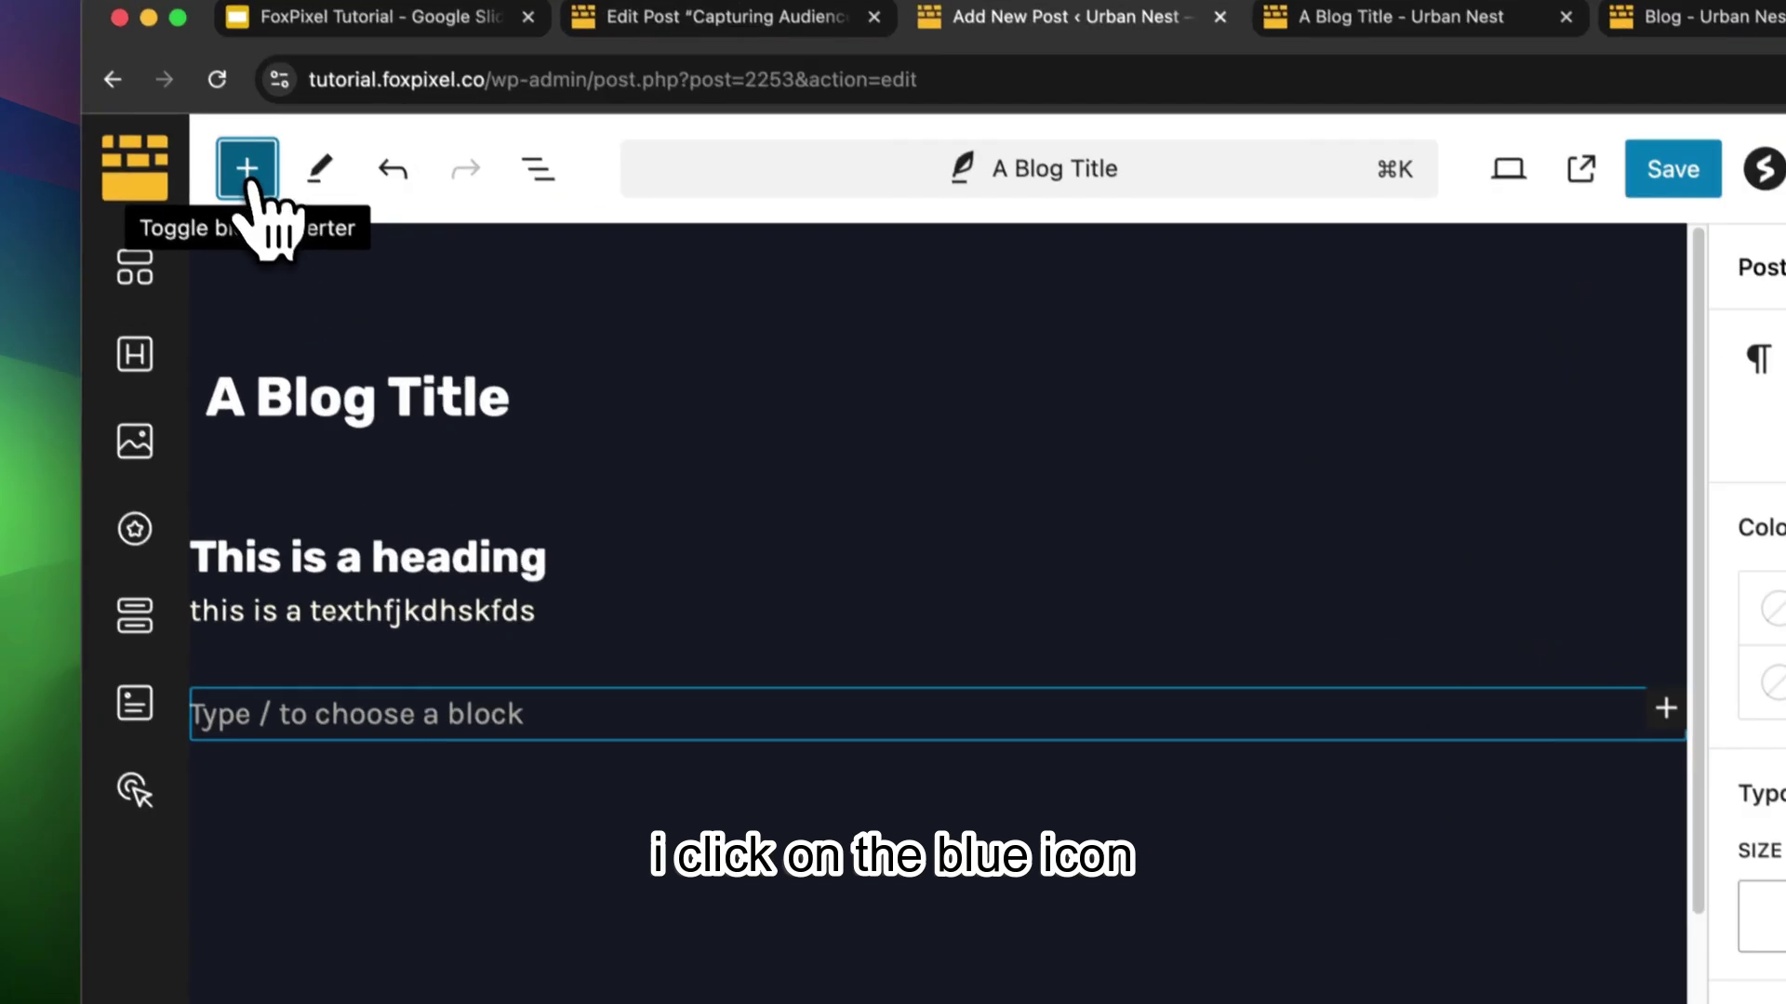
Insert a second Spectra Heading block below the paragraph and set its font size to 24 px.
{"action": "left_click", "coordinate": [241, 176]}
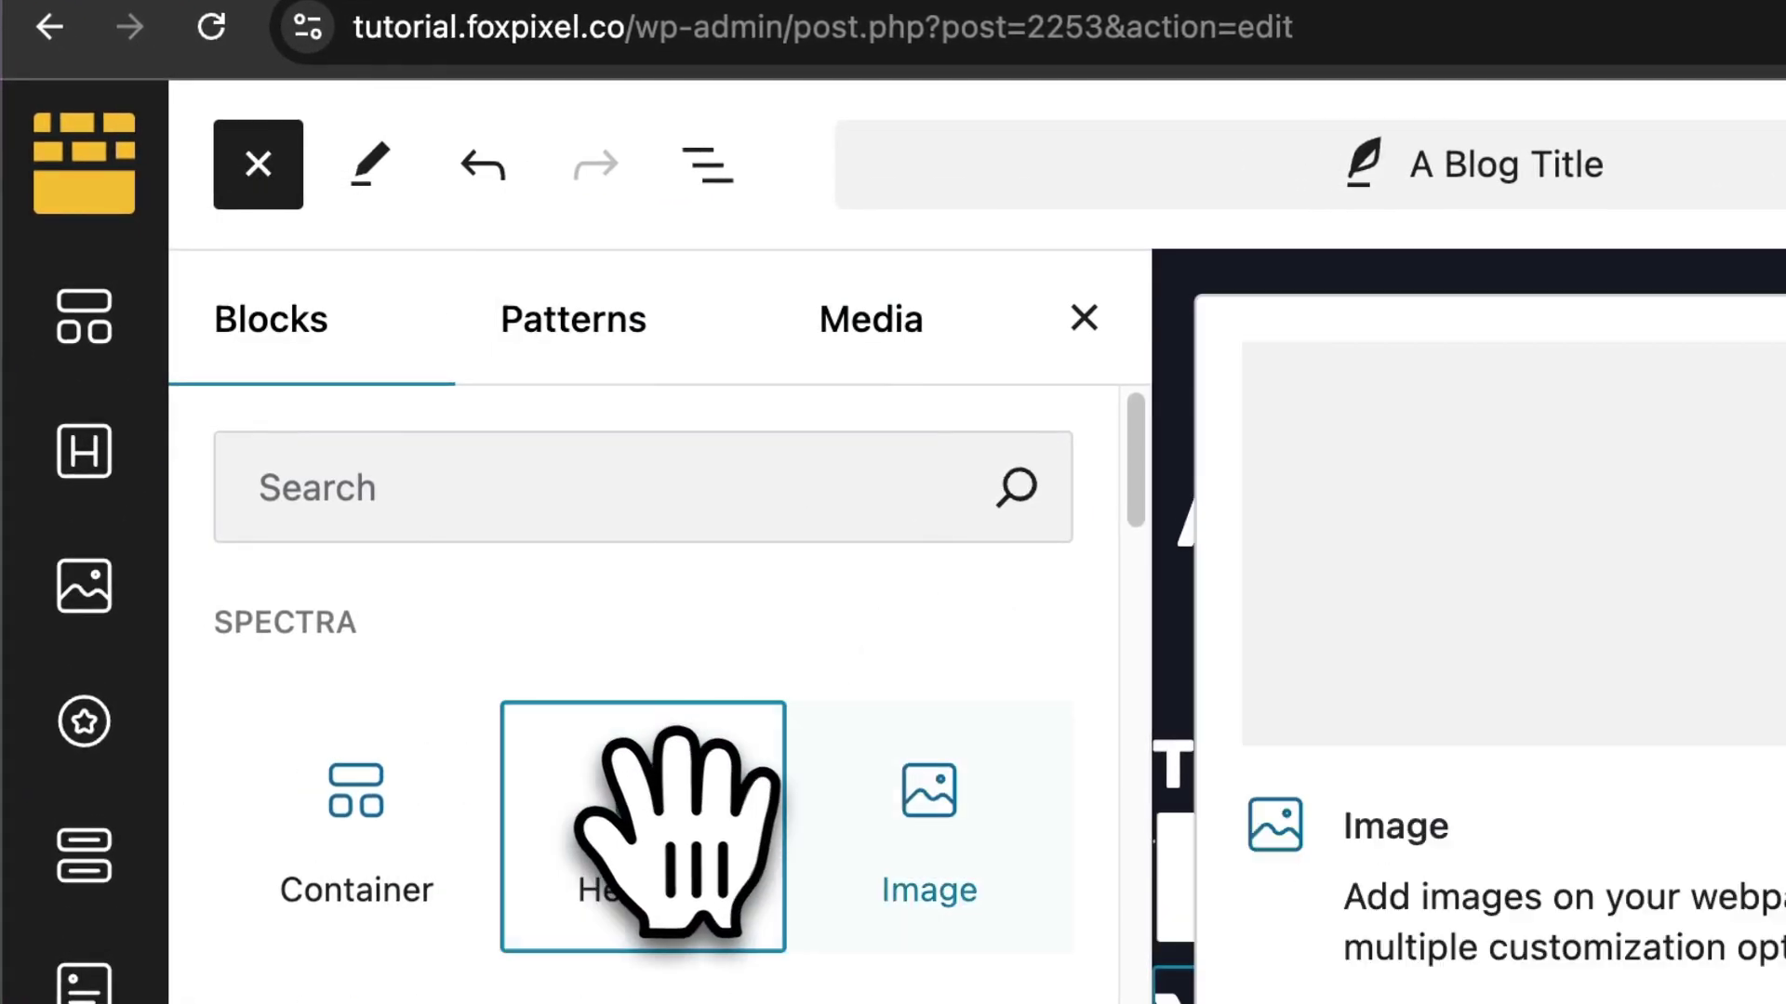
{"action": "left_click", "coordinate": [641, 819]}
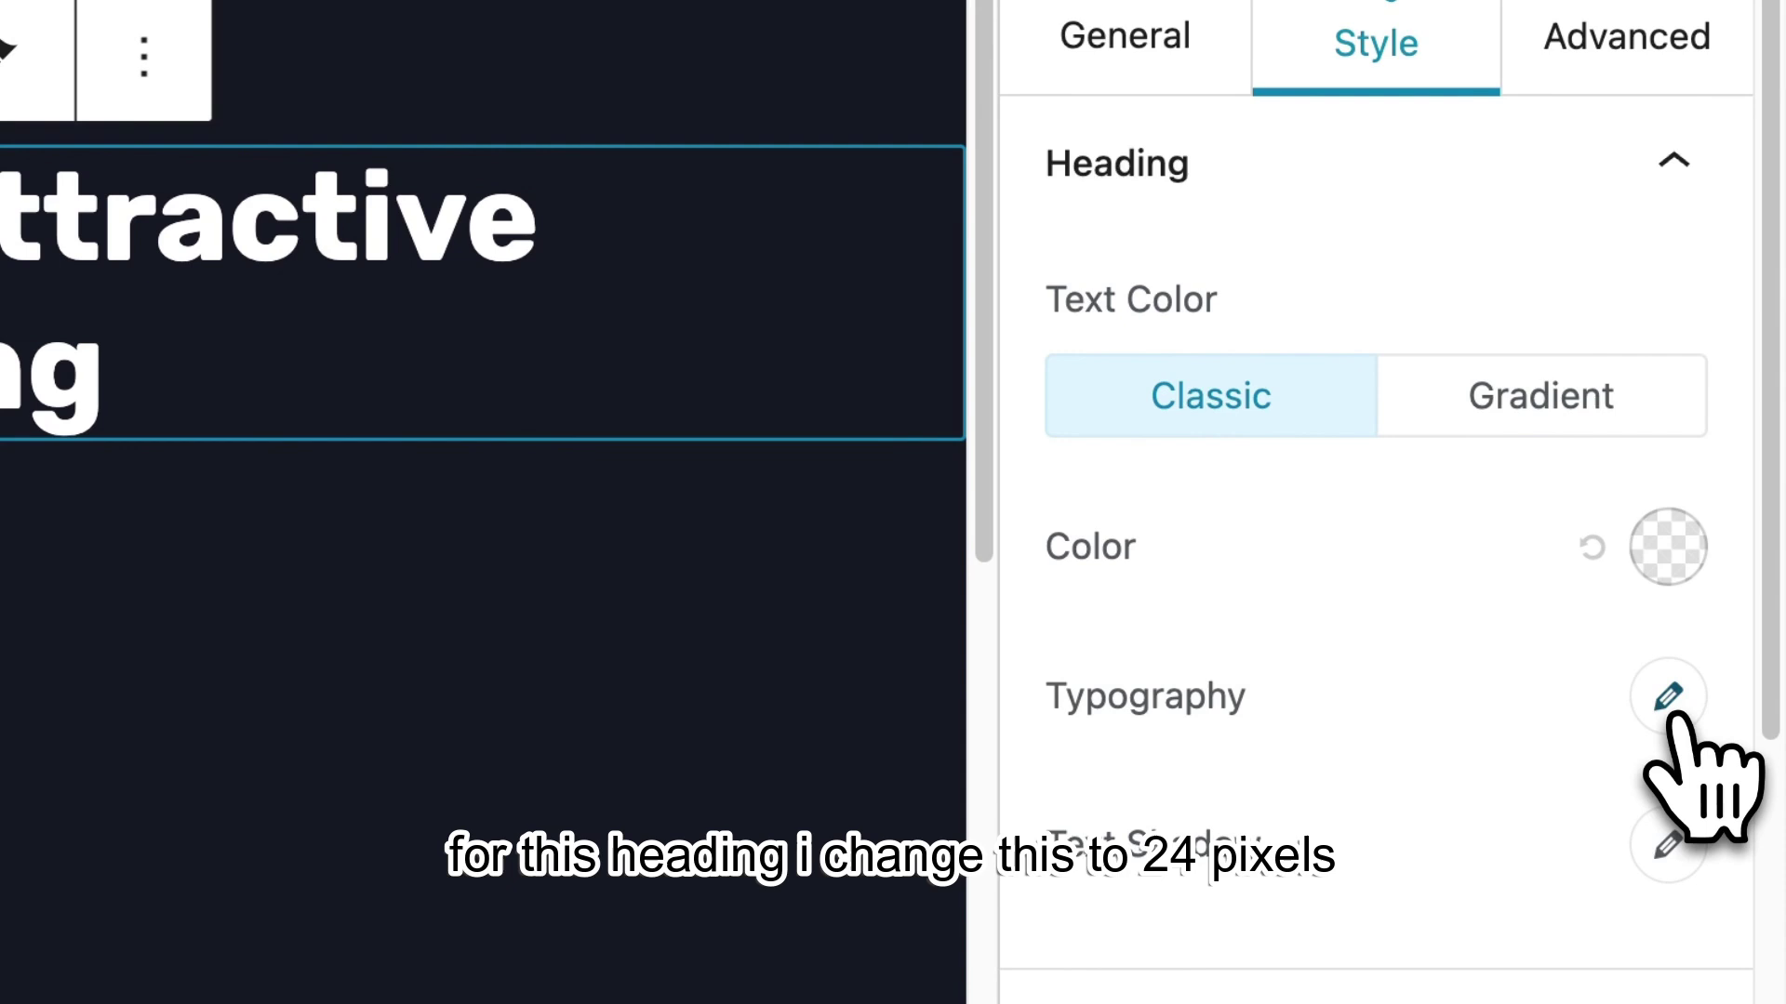
{"action": "left_click", "coordinate": [1737, 722]}
{"action": "scroll", "coordinate": [1699, 863], "scroll_direction": "down", "scroll_amount": 3}
{"action": "left_click", "coordinate": [1596, 376]}
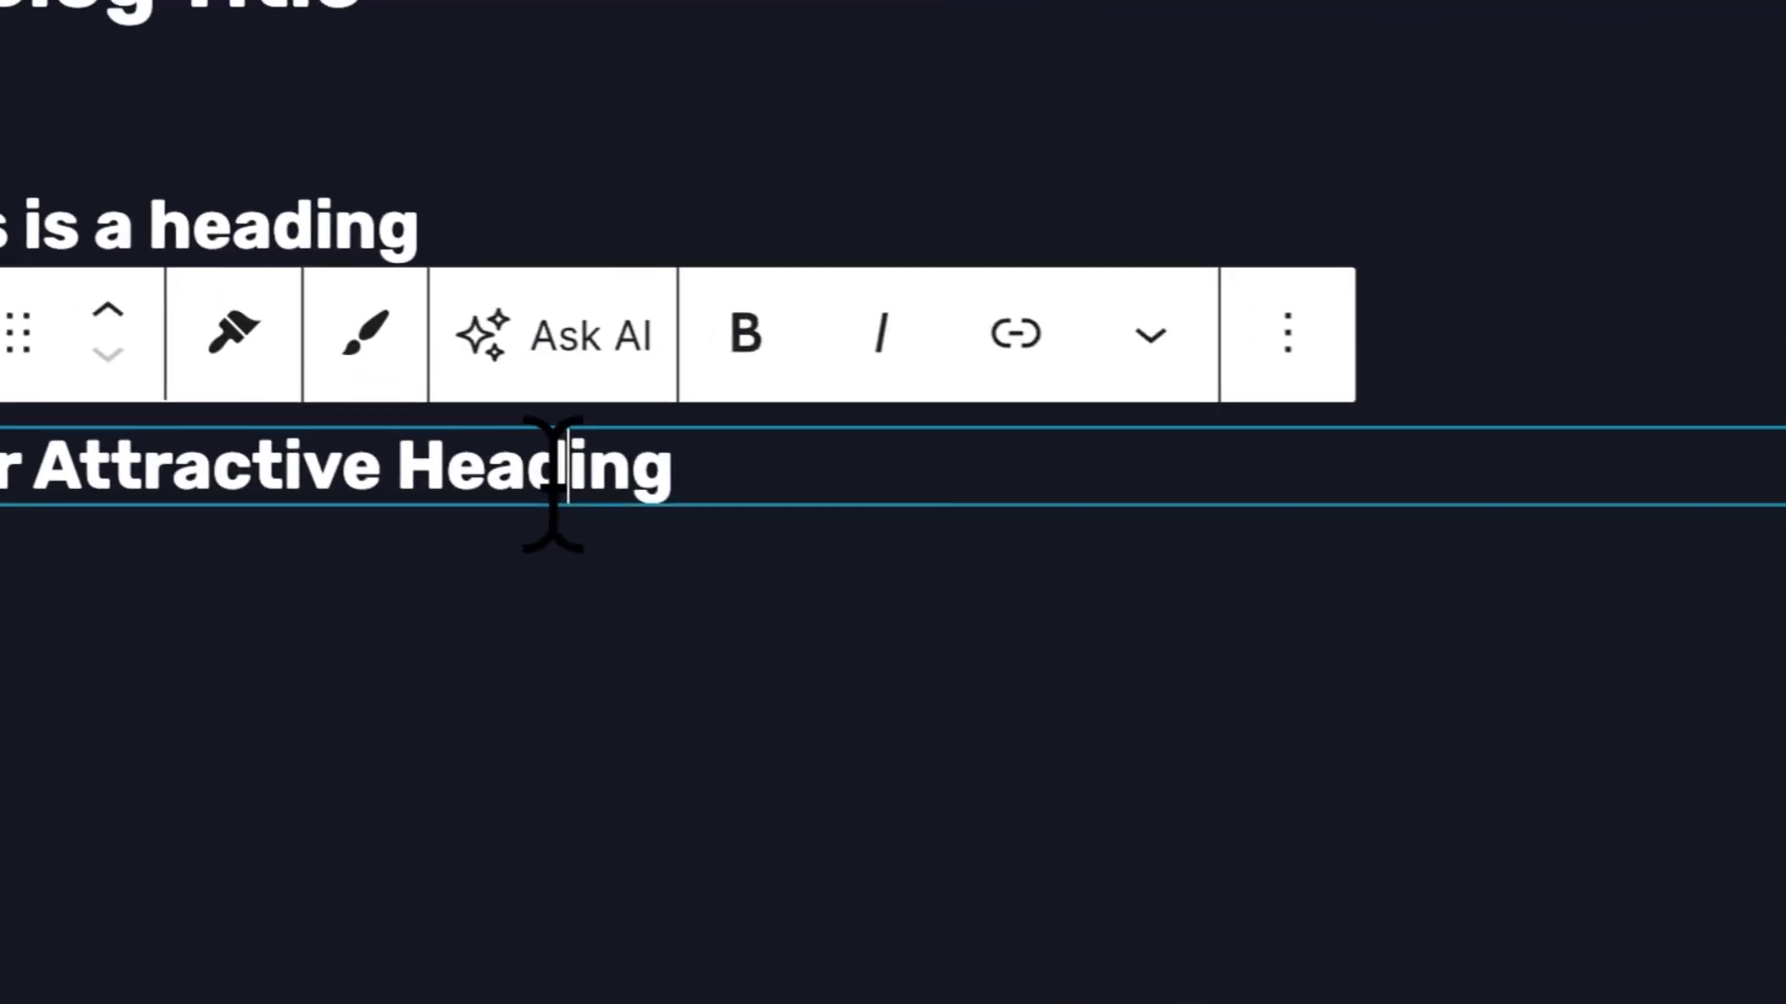
Replace the second heading's placeholder with "Thi is my 2nd heading" and add filler text paragraphs below it.
{"action": "triple_click", "coordinate": [618, 478]}
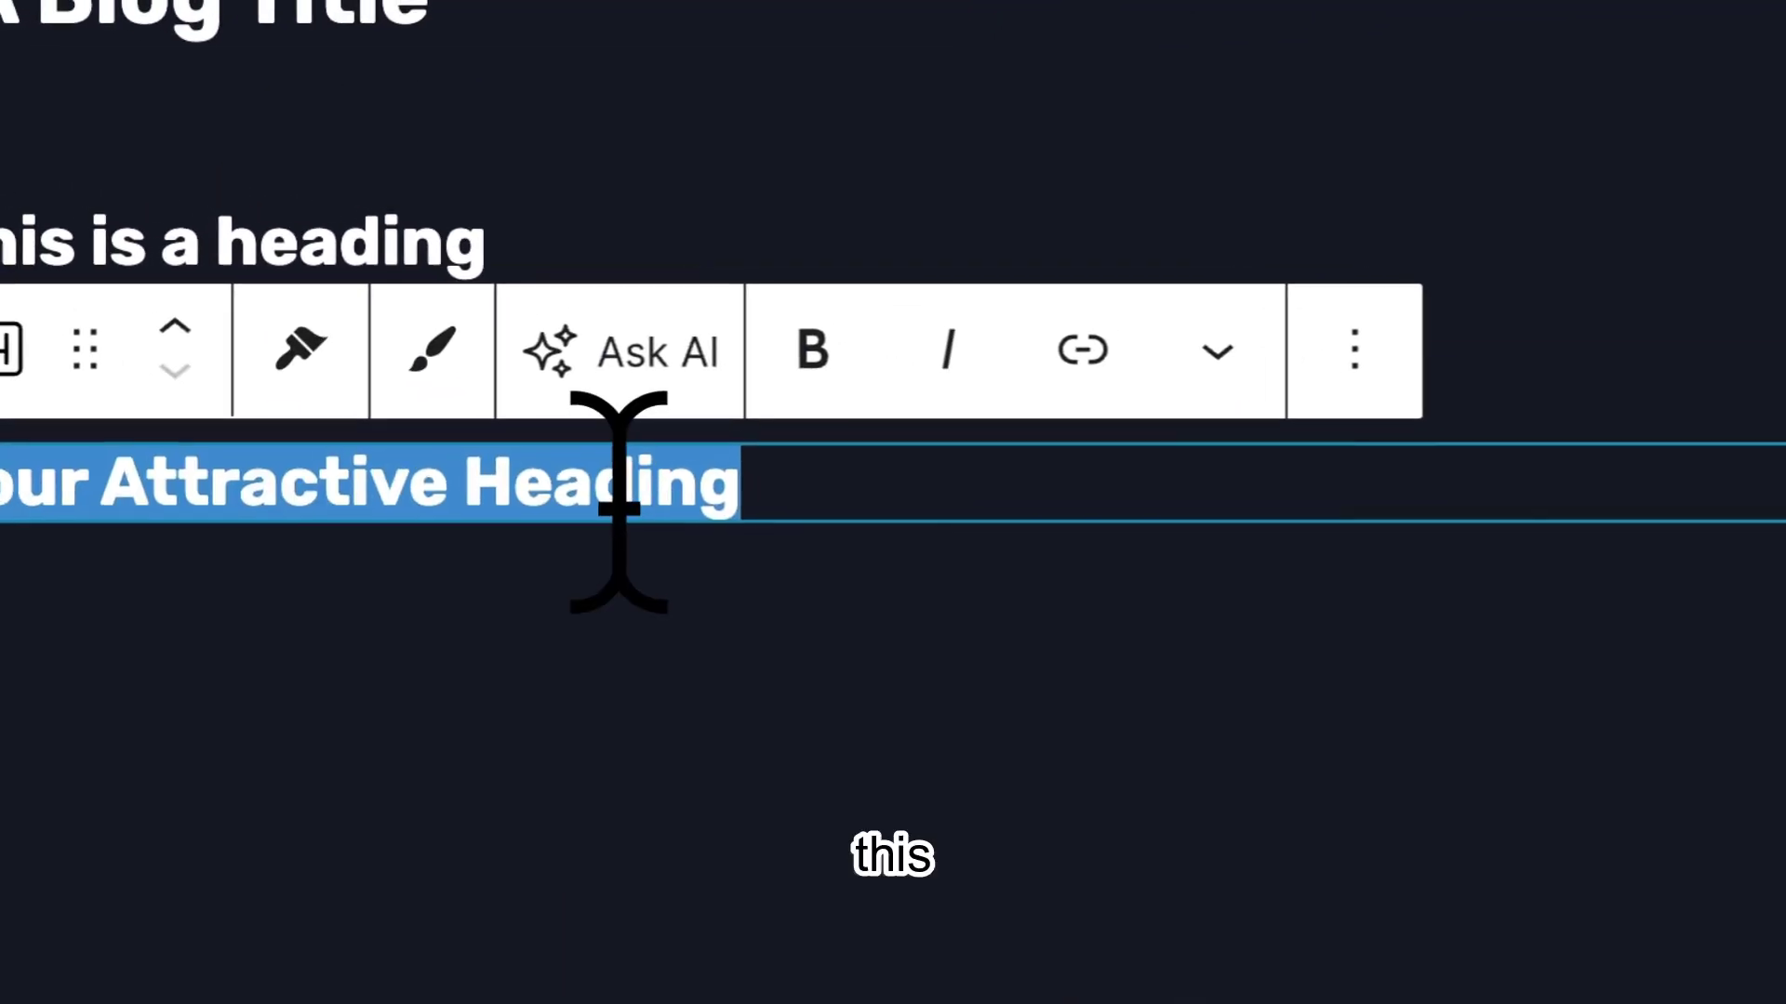
{"action": "key", "text": "BackSpace"}
{"action": "type", "text": "Thi is my"}
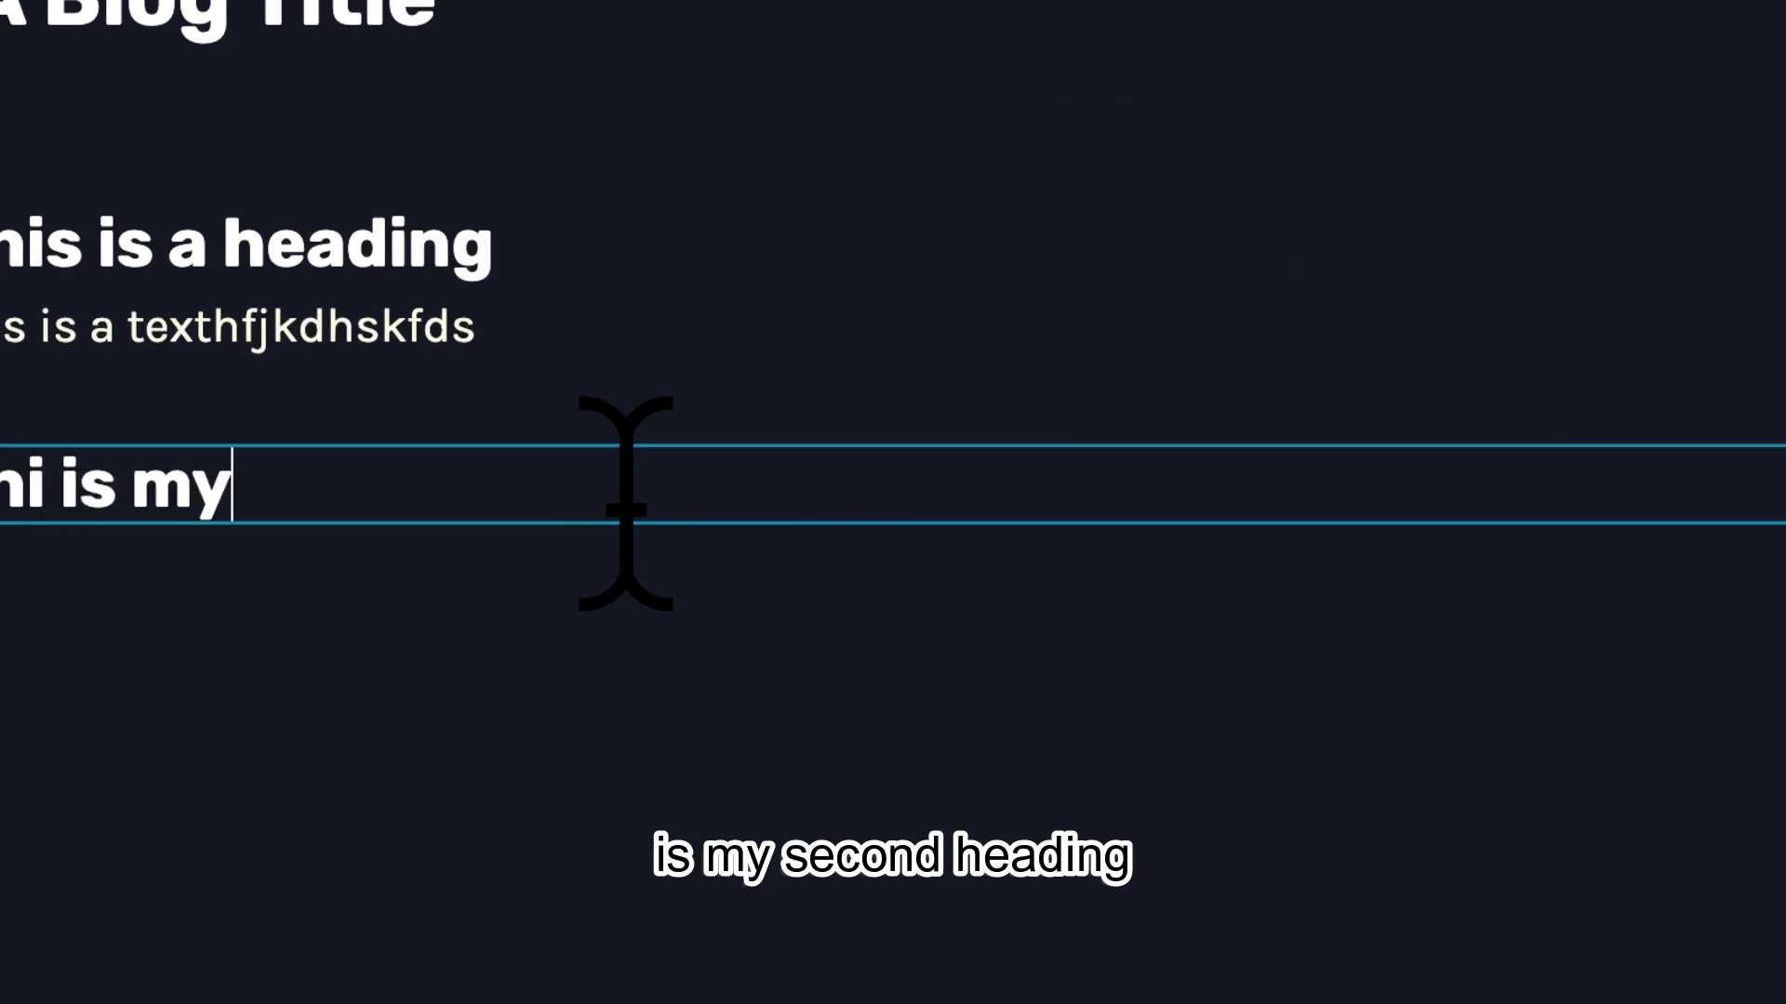
{"action": "type", "text": " 2nd heading"}
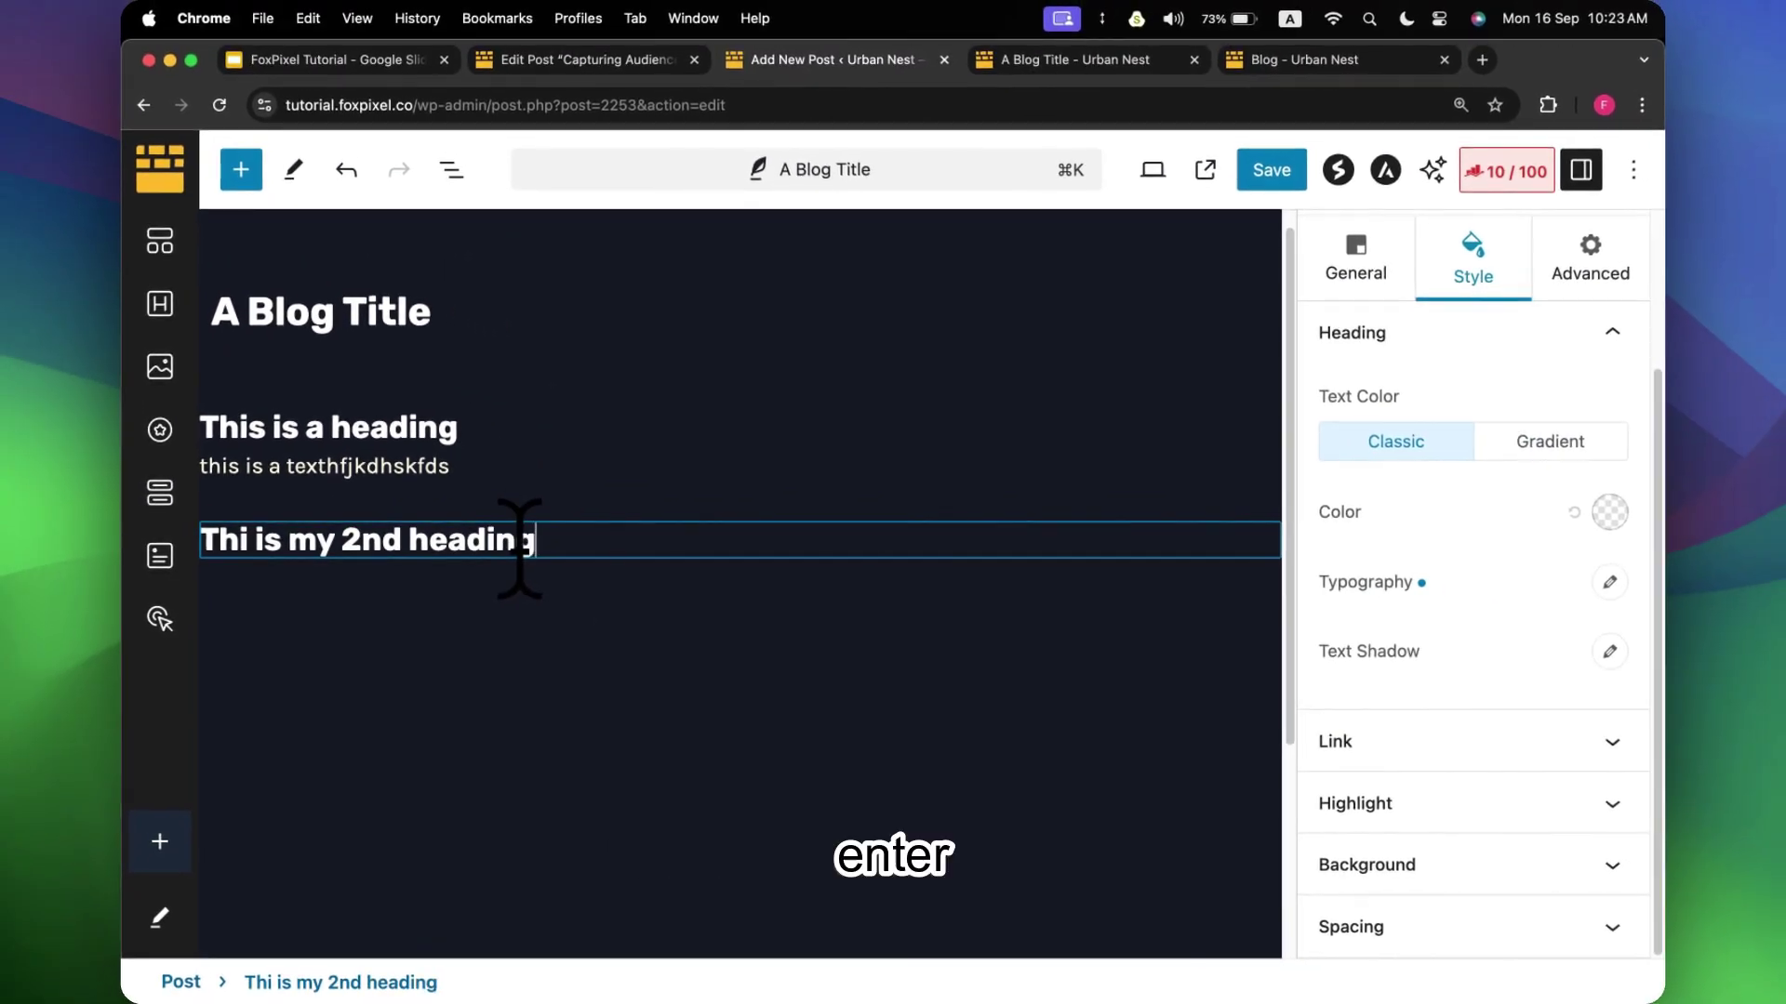
{"action": "key", "text": "Return"}
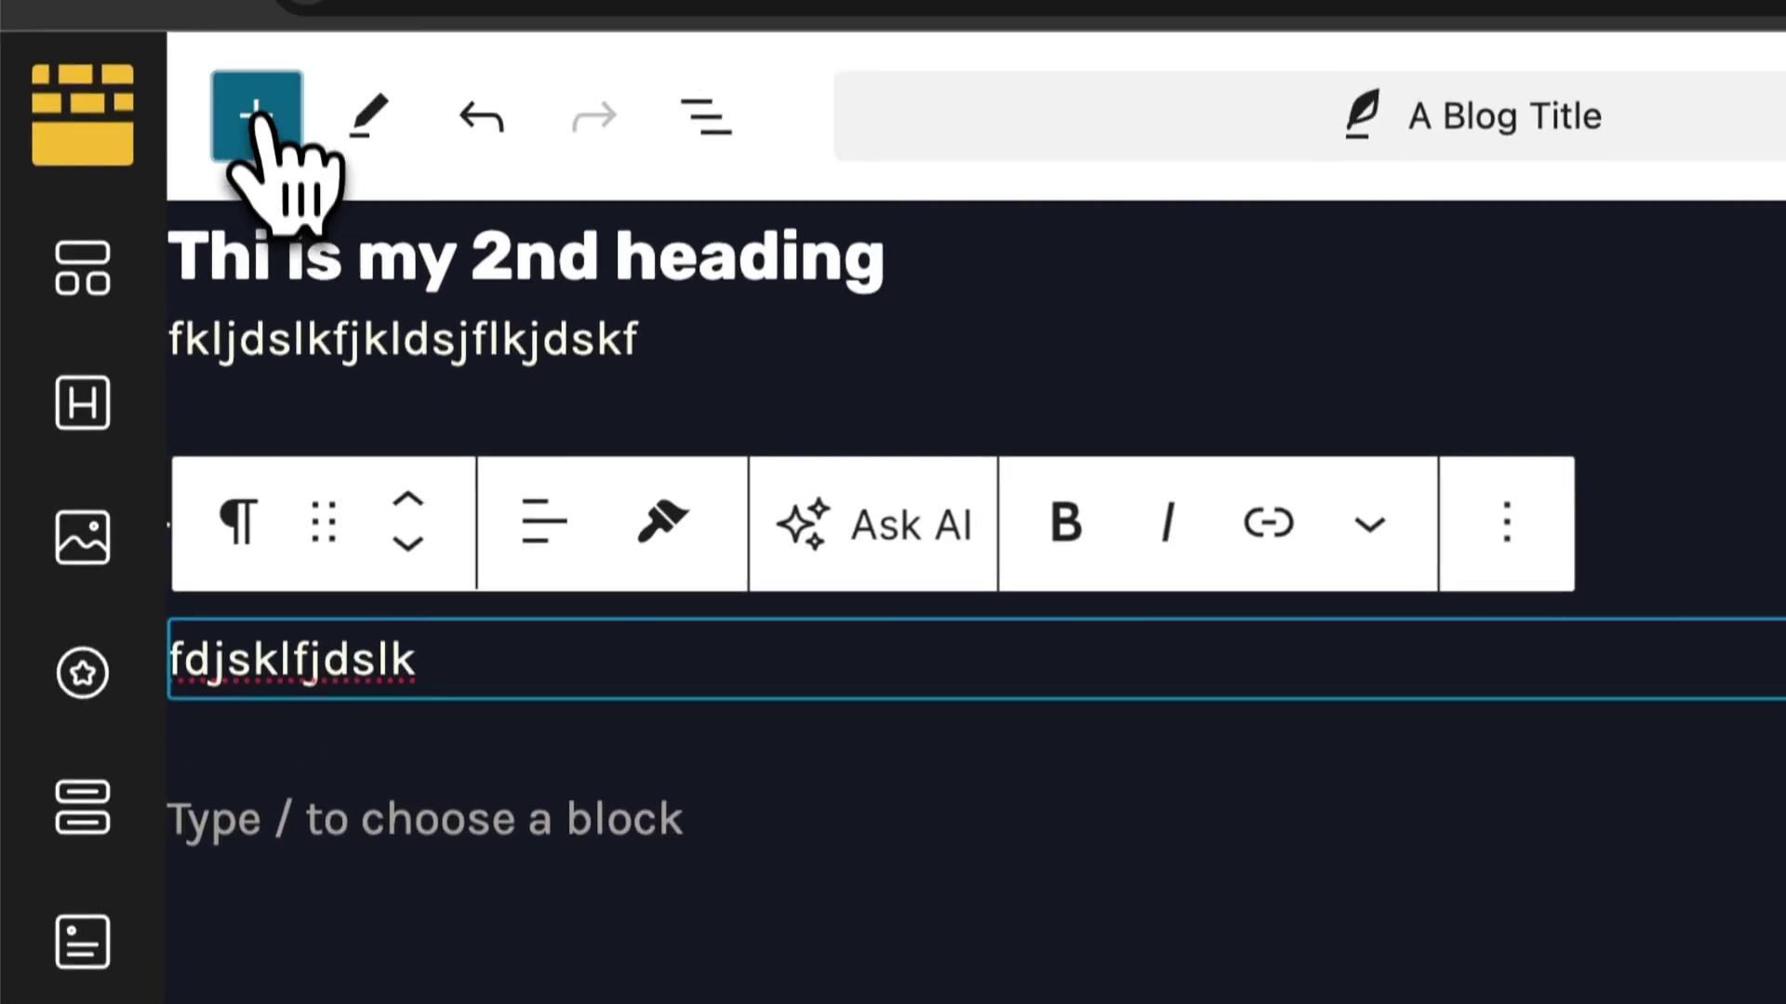
Insert the standard Image block from the Media blocks below the filler paragraph "fdjsklfjdslk".
{"action": "left_click", "coordinate": [241, 169]}
{"action": "scroll", "coordinate": [486, 683], "scroll_direction": "down", "scroll_amount": 10}
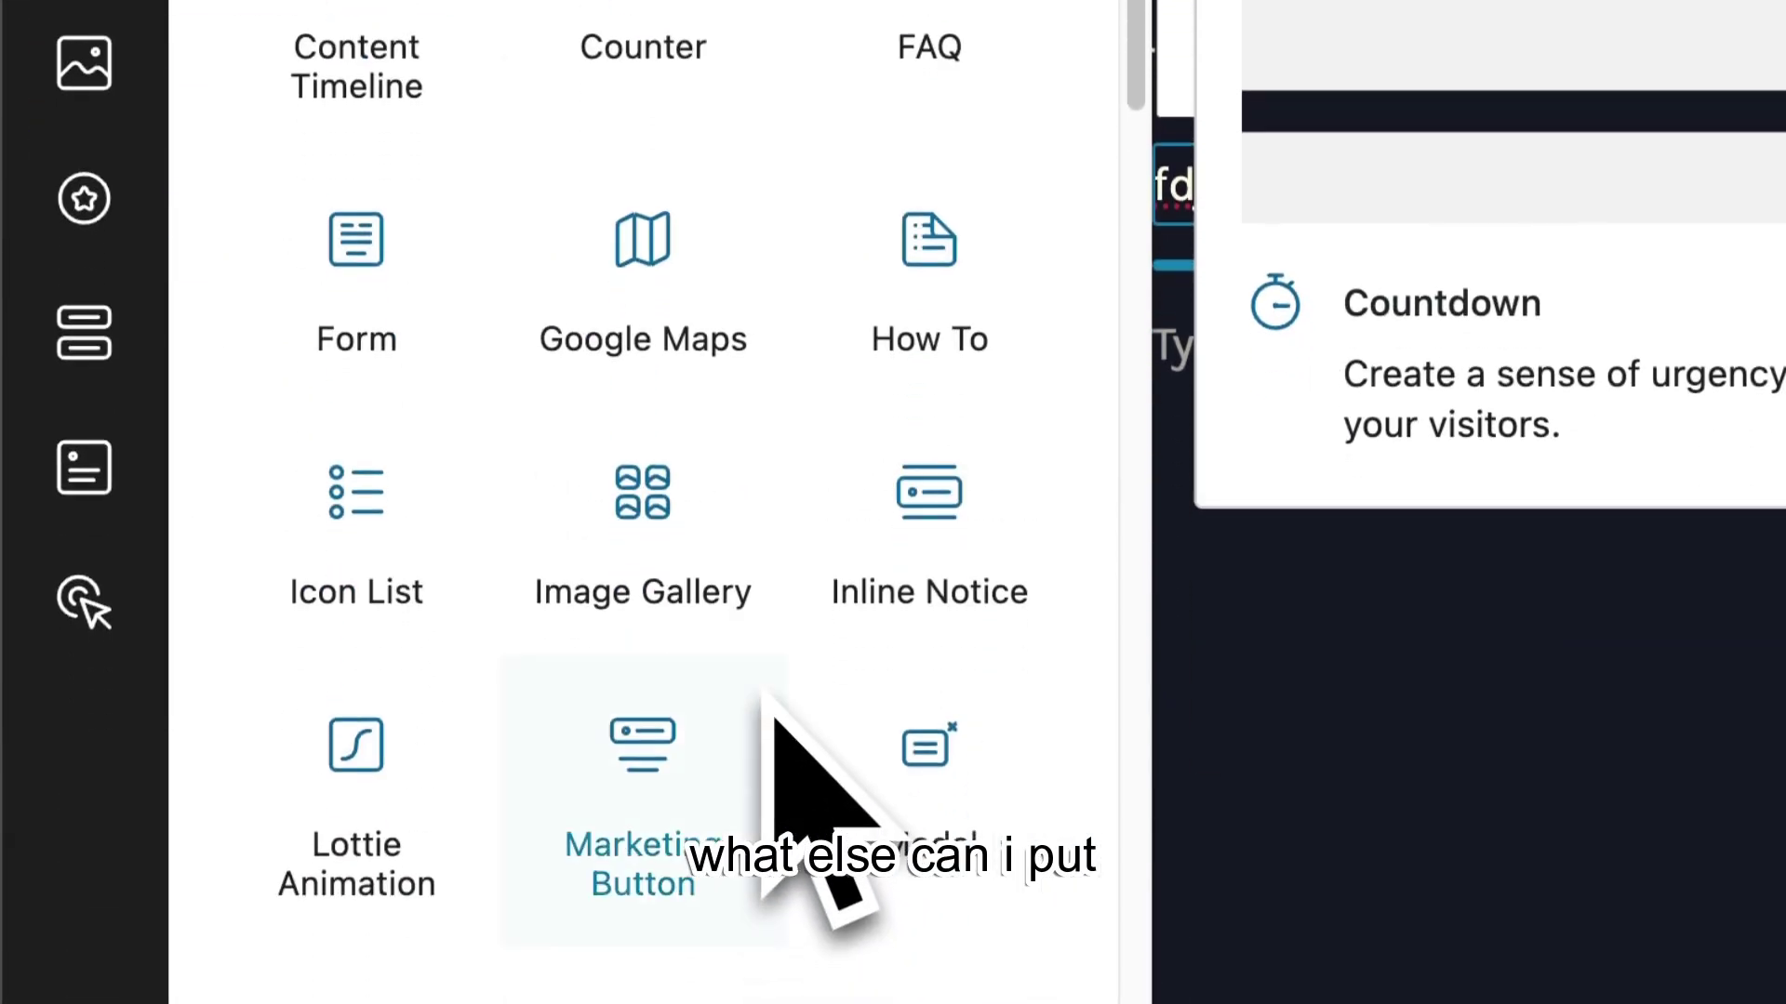
{"action": "scroll", "coordinate": [765, 692], "scroll_direction": "down", "scroll_amount": 10}
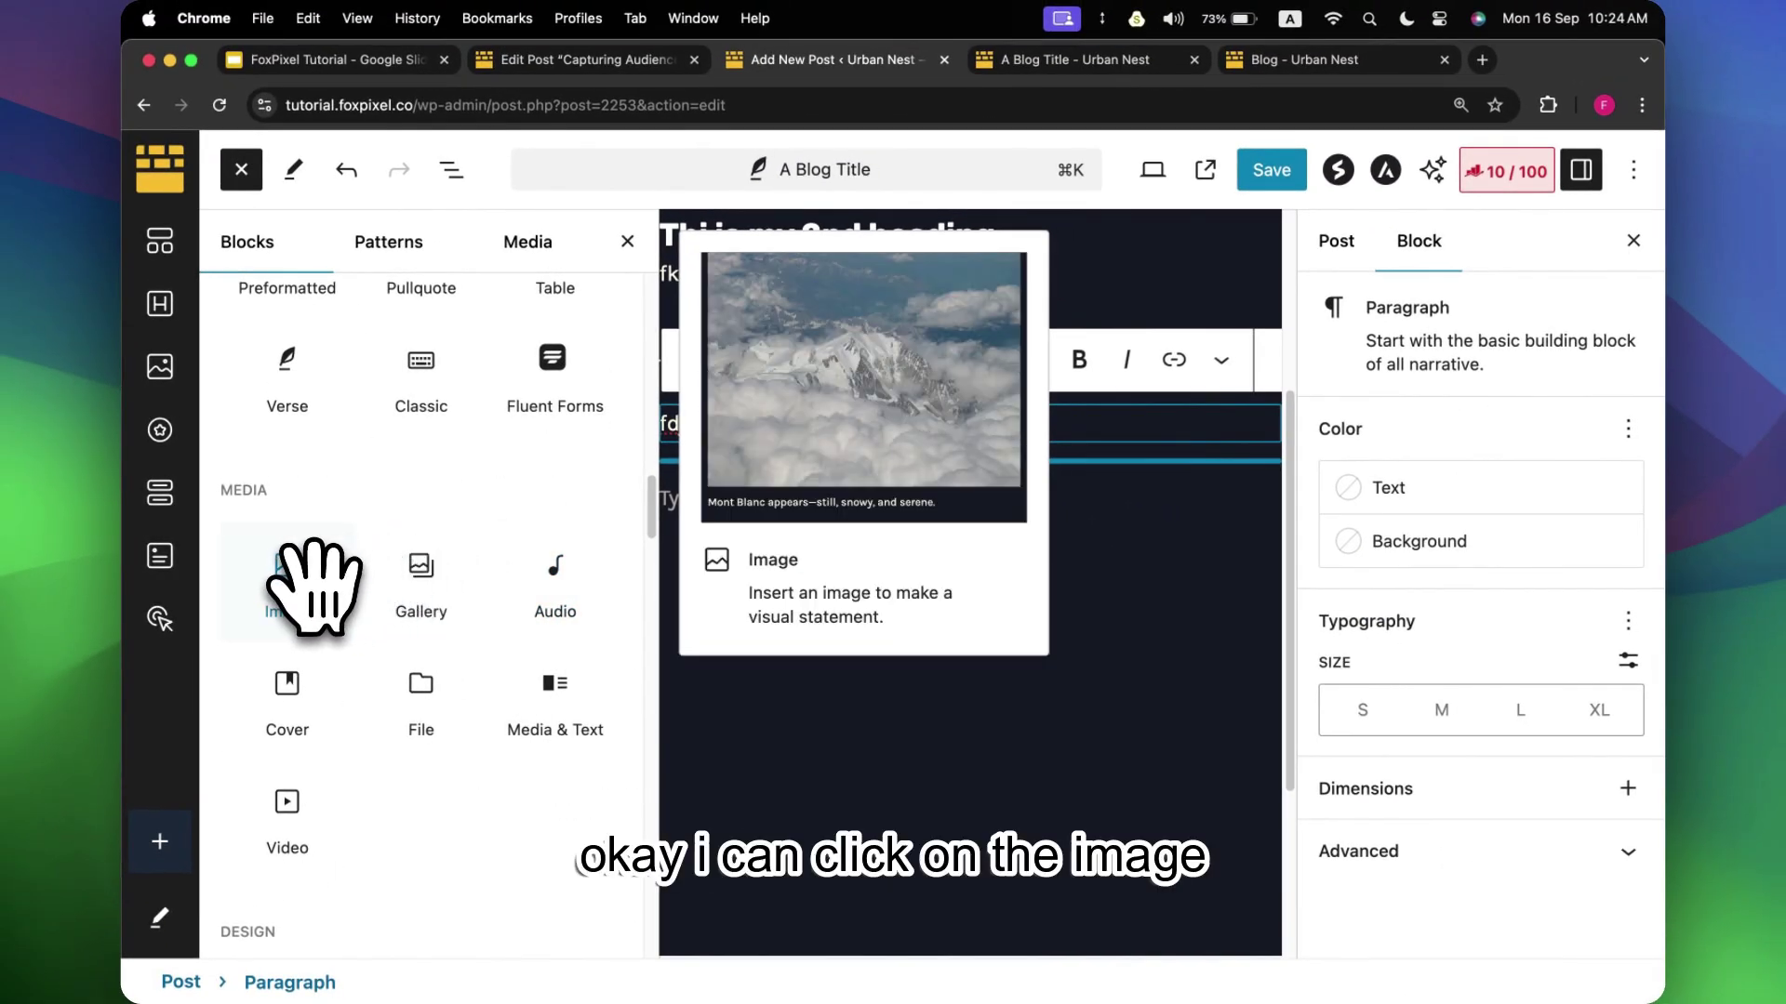
{"action": "left_click", "coordinate": [288, 572]}
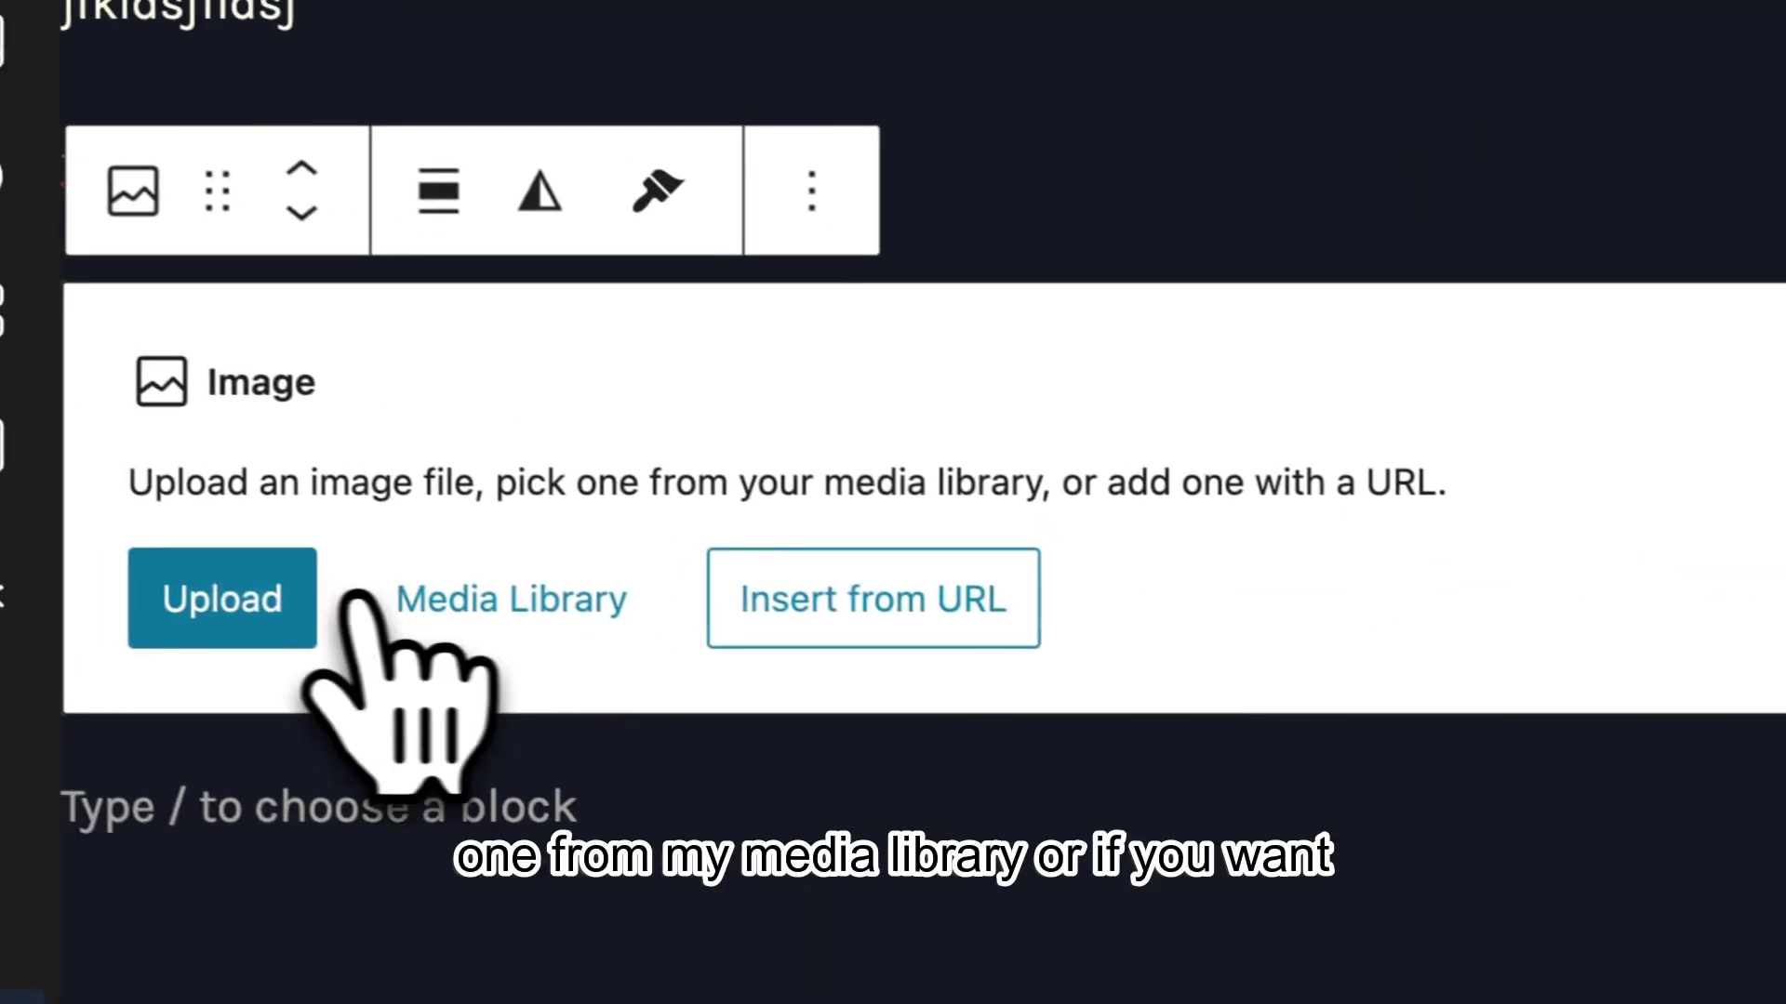
Fill the Image block with the sunset construction-site silhouette picture from the media library and save the post.
{"action": "left_click", "coordinate": [1144, 545]}
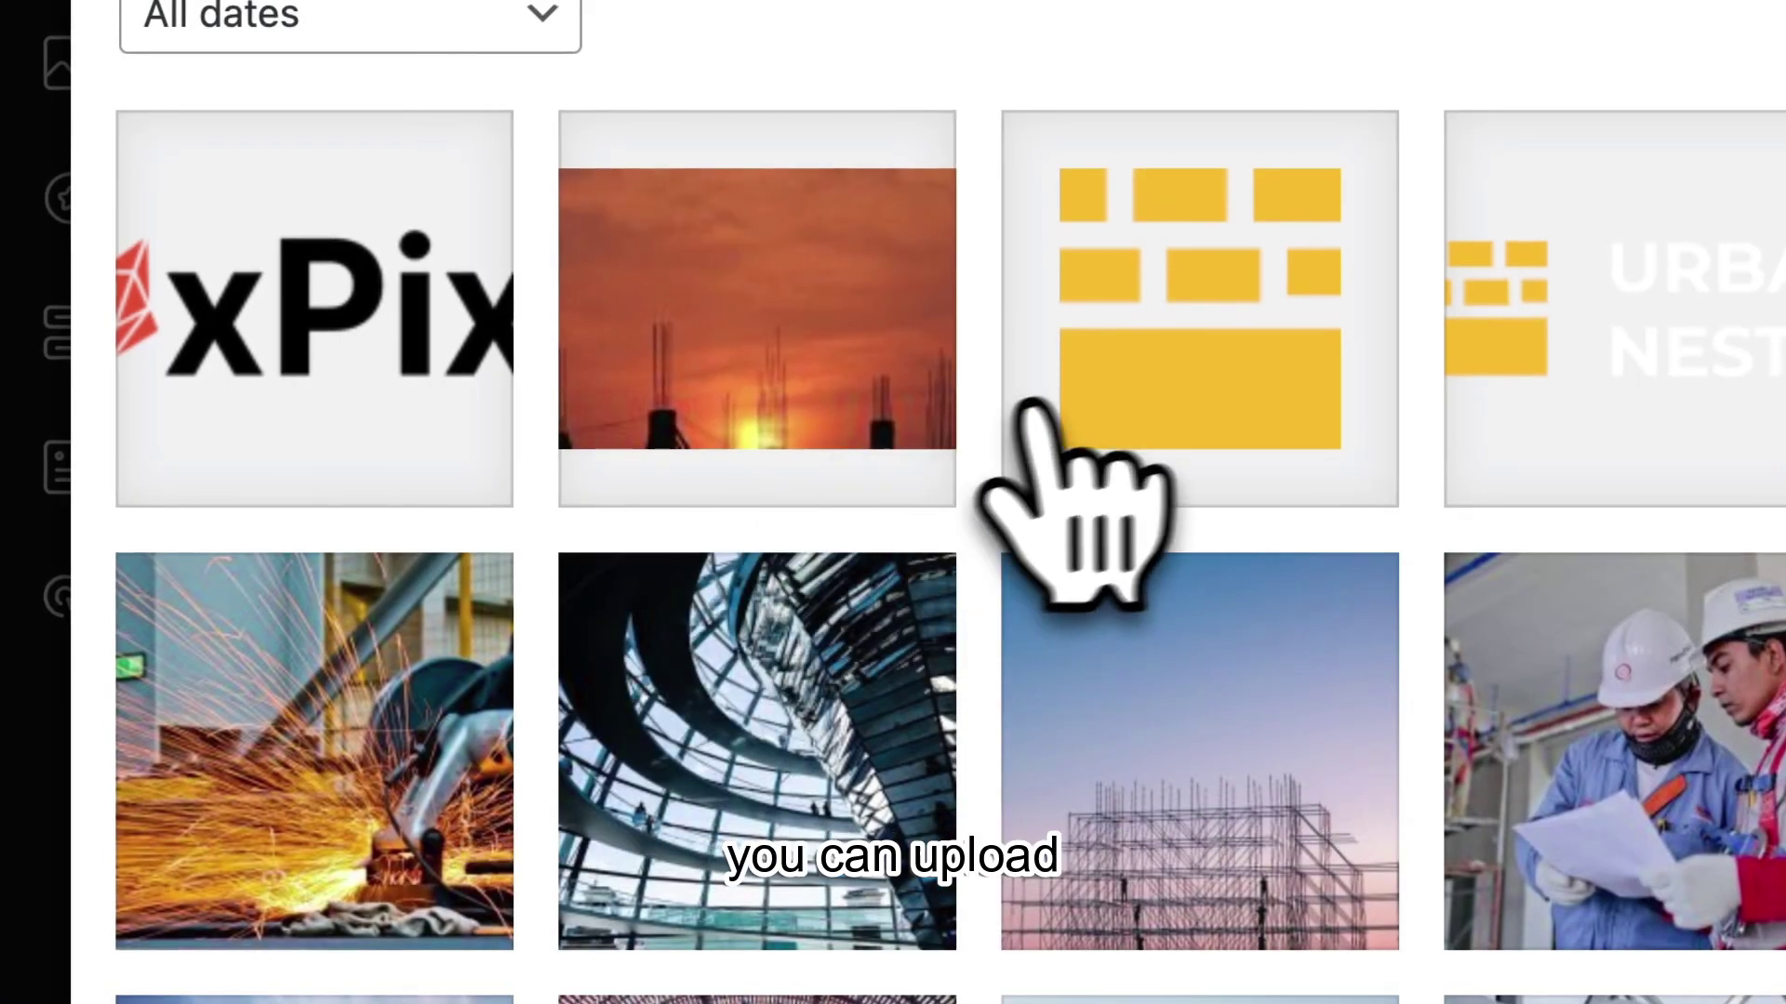
{"action": "left_click", "coordinate": [857, 334]}
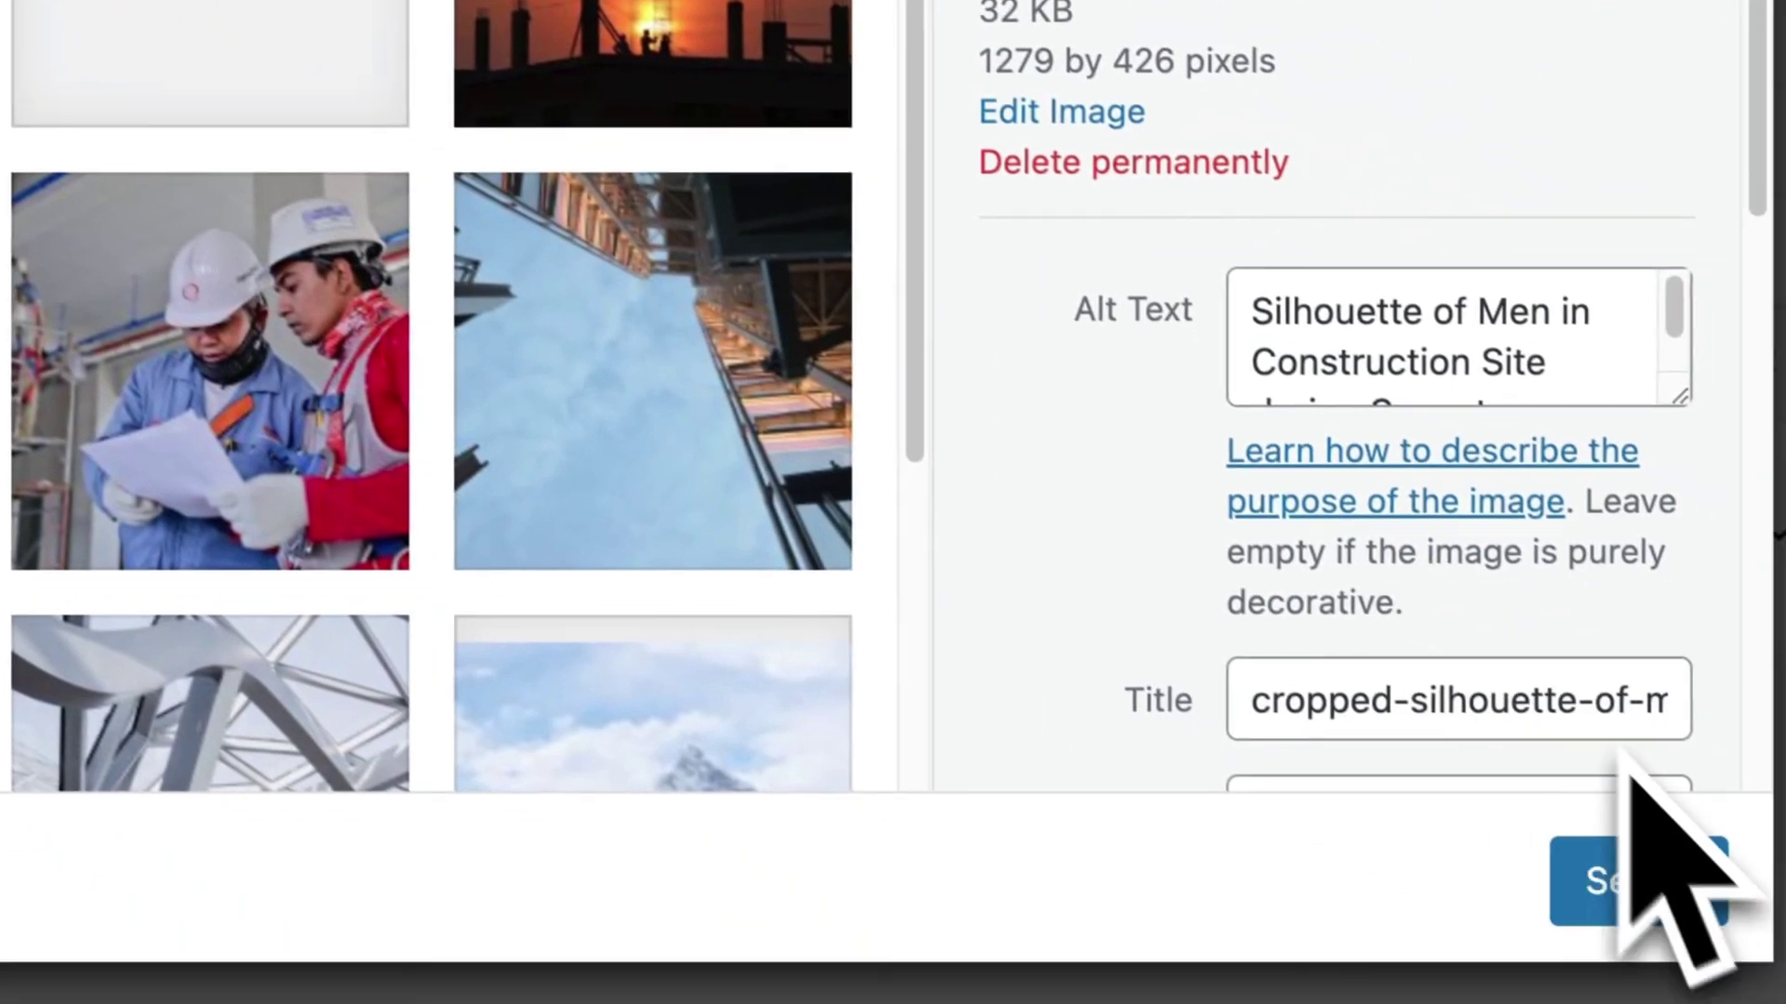
{"action": "left_click", "coordinate": [1594, 884]}
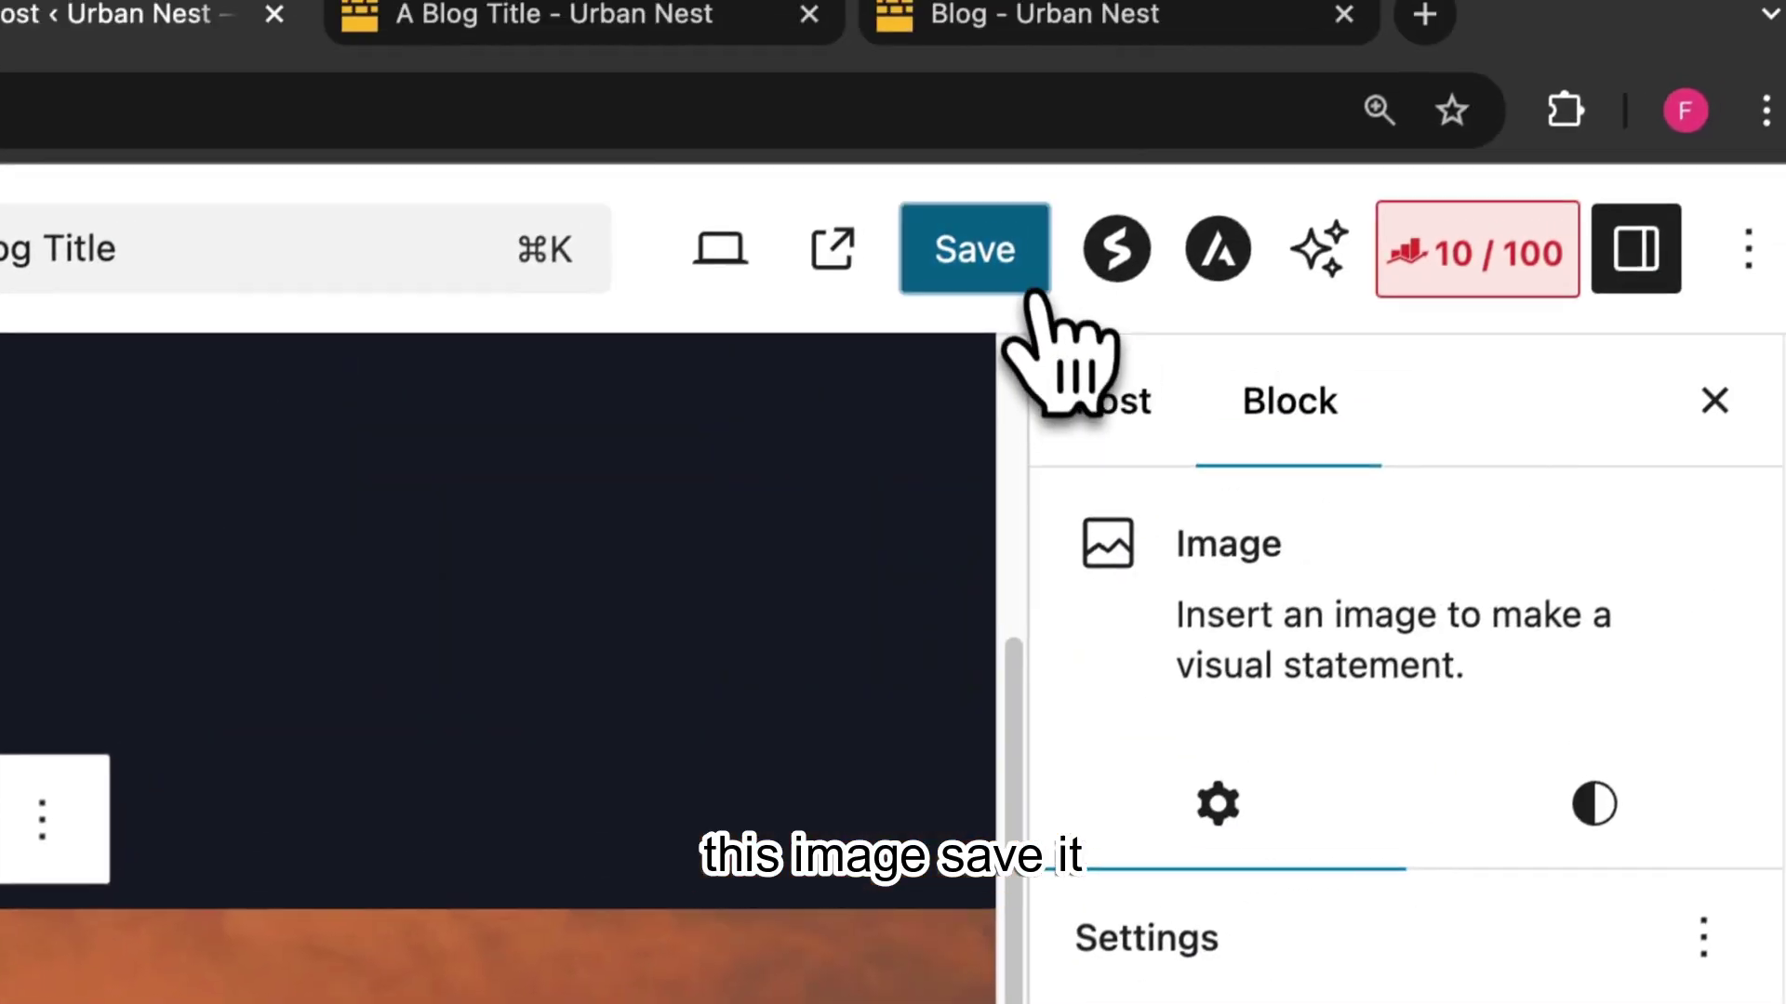
{"action": "left_click", "coordinate": [973, 247]}
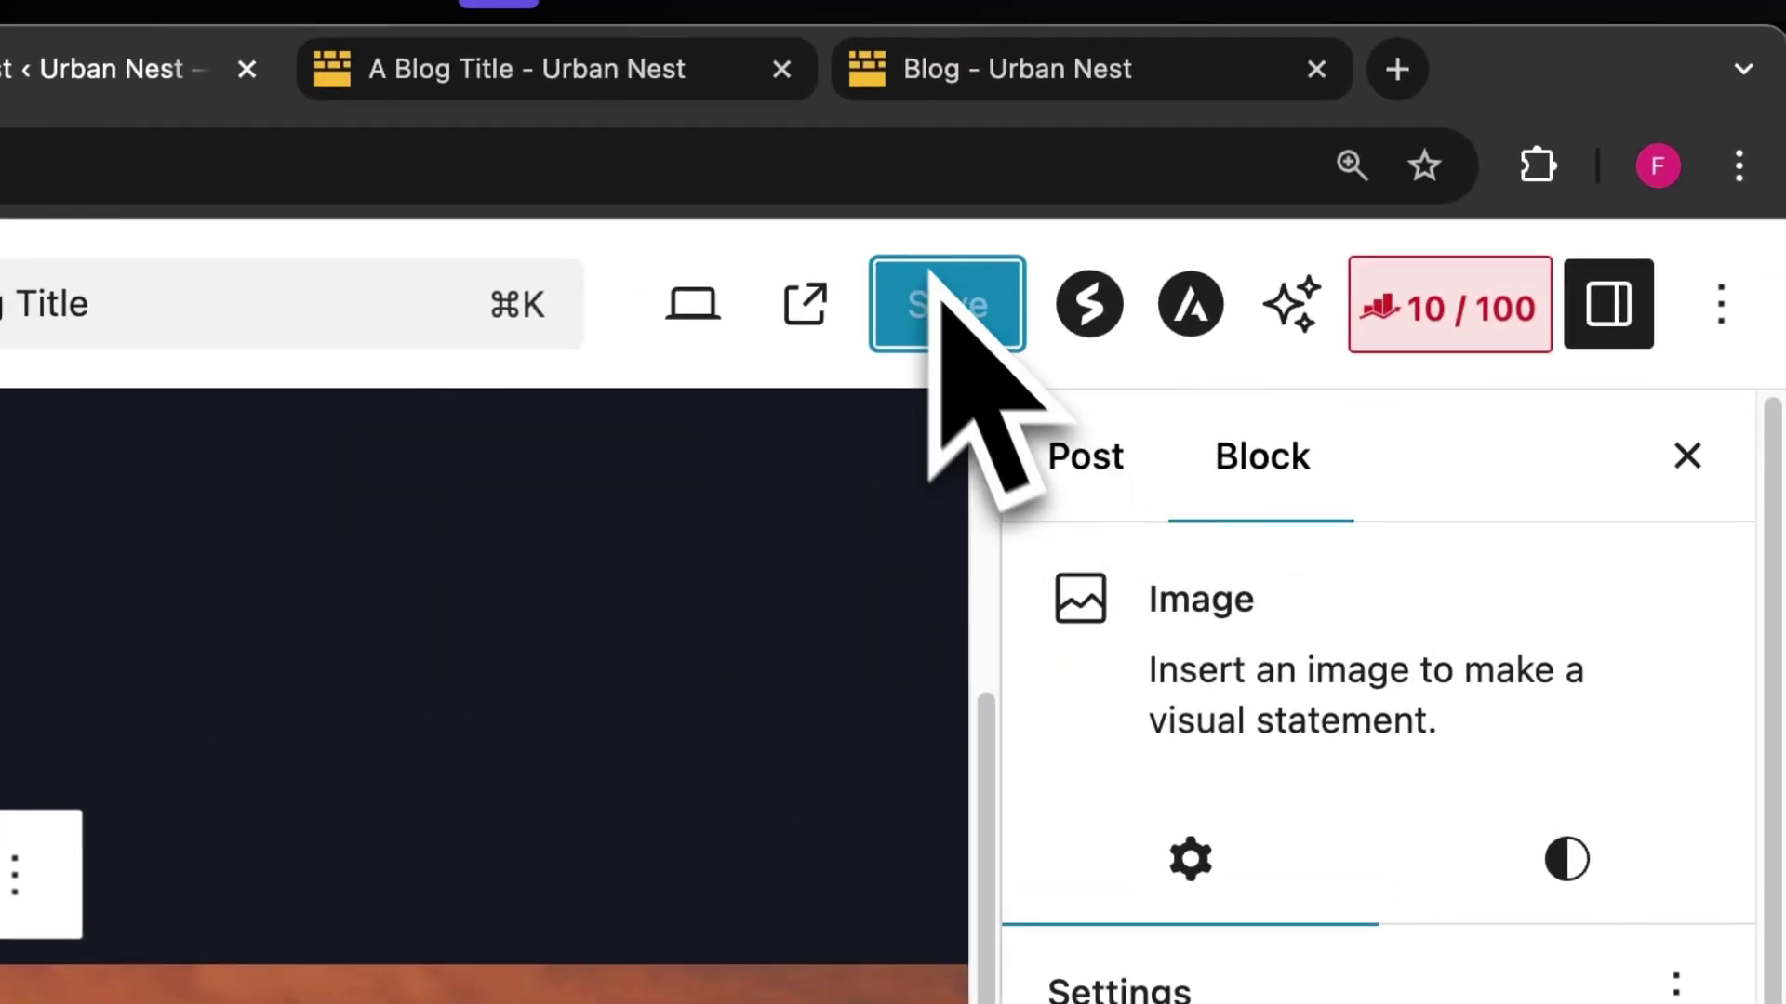